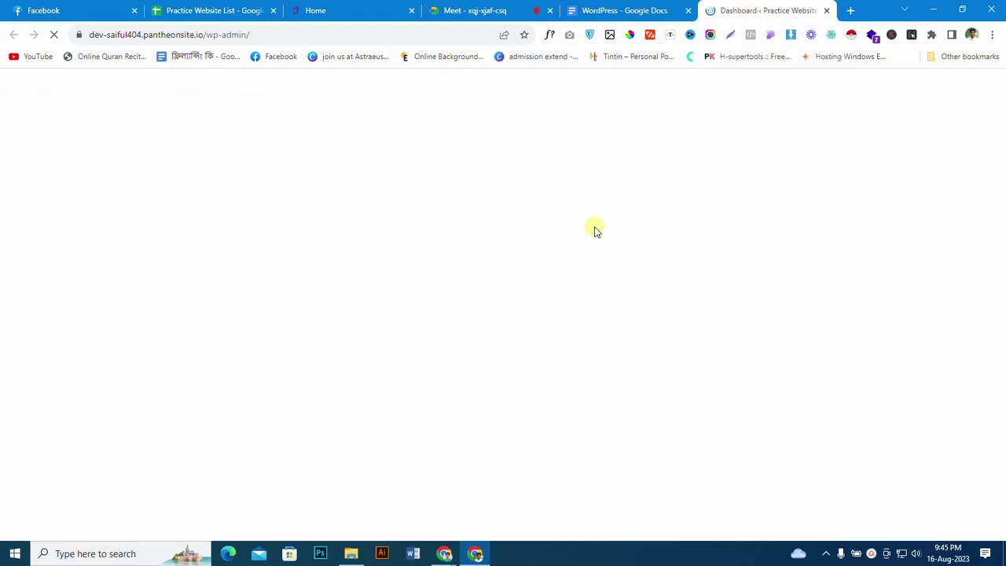
# Step: Open the site's page for adding new plugins in a separate browser tab
pyautogui.click(643, 10)
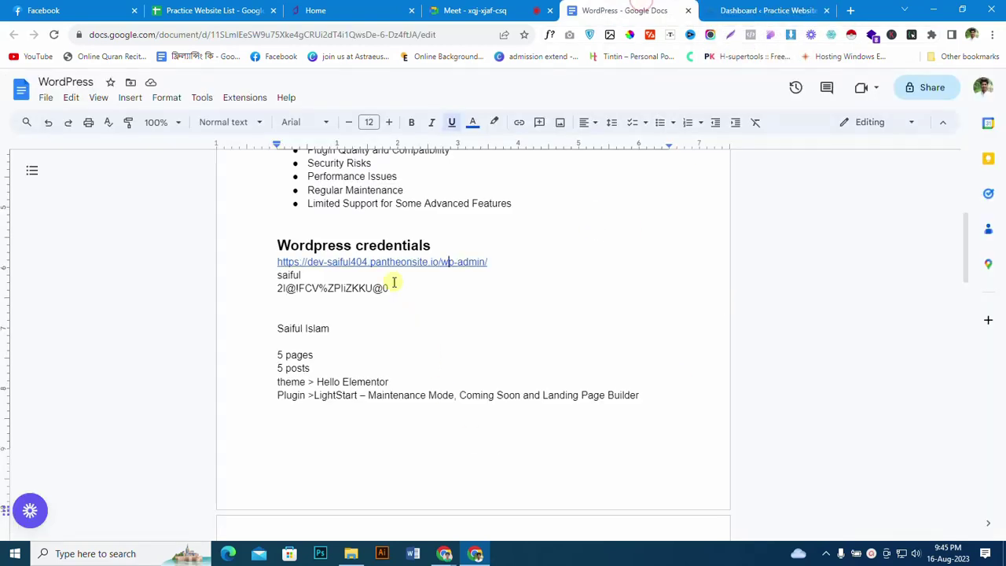
pyautogui.click(727, 9)
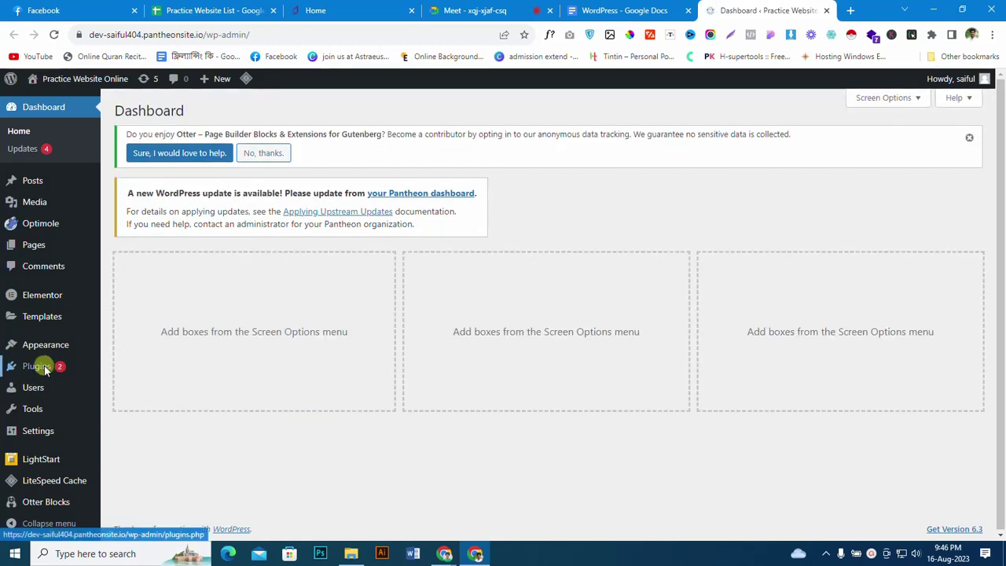
pyautogui.moveTo(44, 367)
pyautogui.middleClick(126, 386)
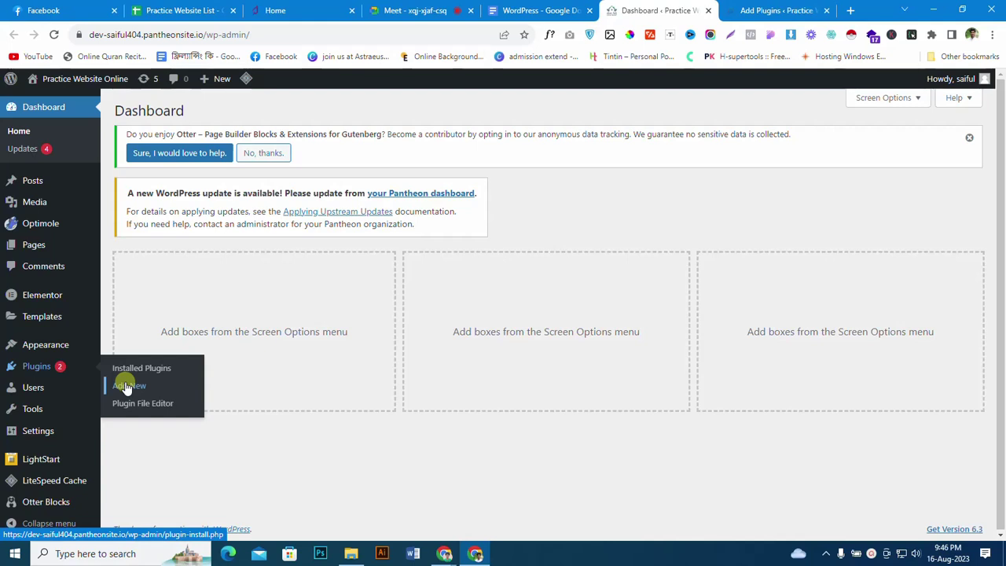
pyautogui.click(794, 6)
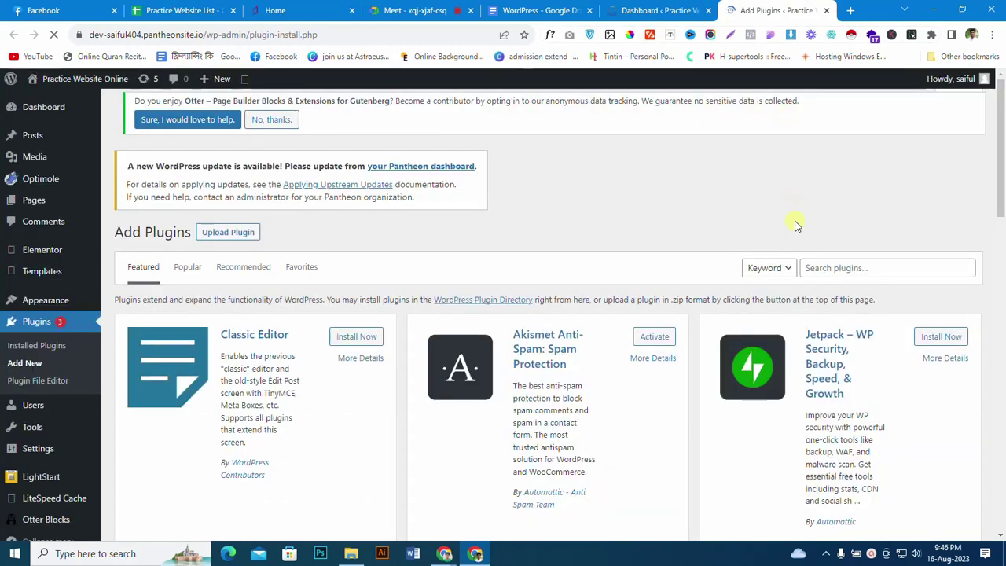
# Step: Search the plugin directory for "wp reset"
pyautogui.click(841, 267)
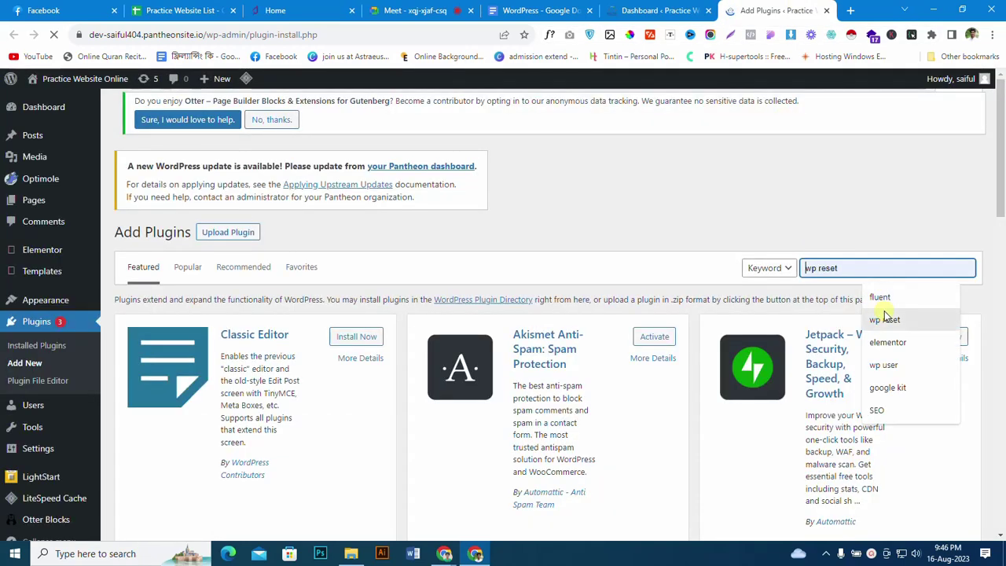
pyautogui.click(882, 318)
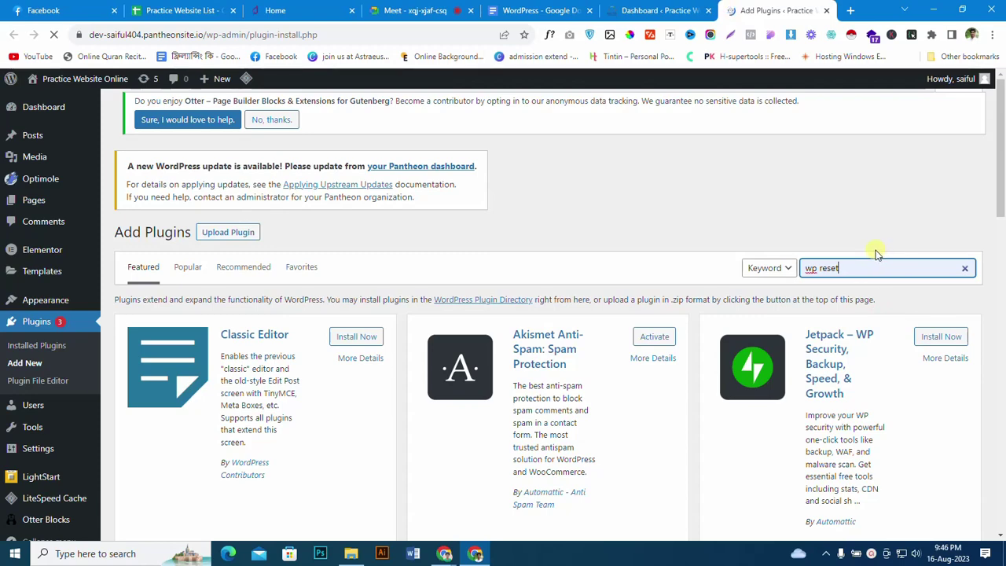
pyautogui.scroll(-4, 876, 253)
pyautogui.scroll(4, 862, 264)
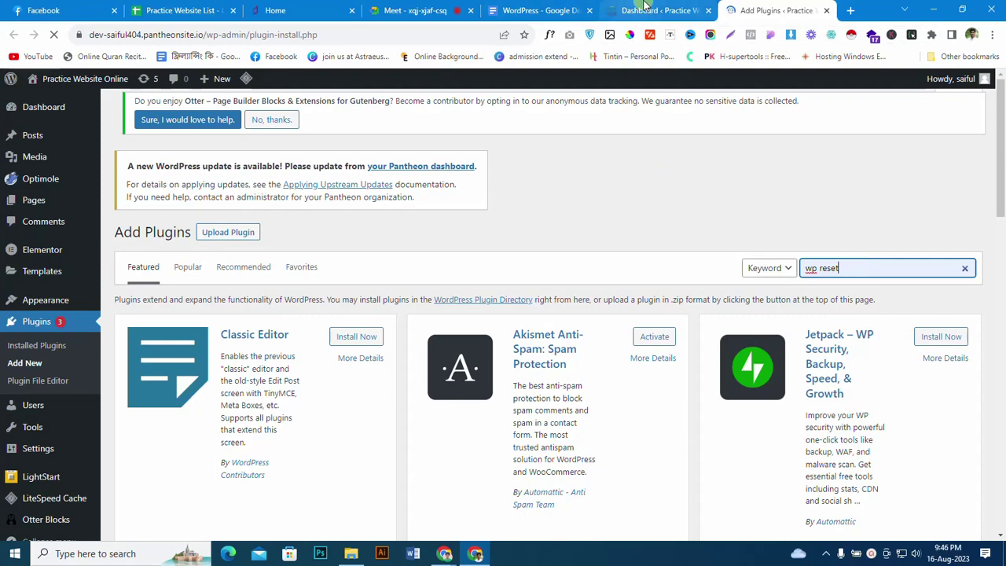
pyautogui.click(644, 8)
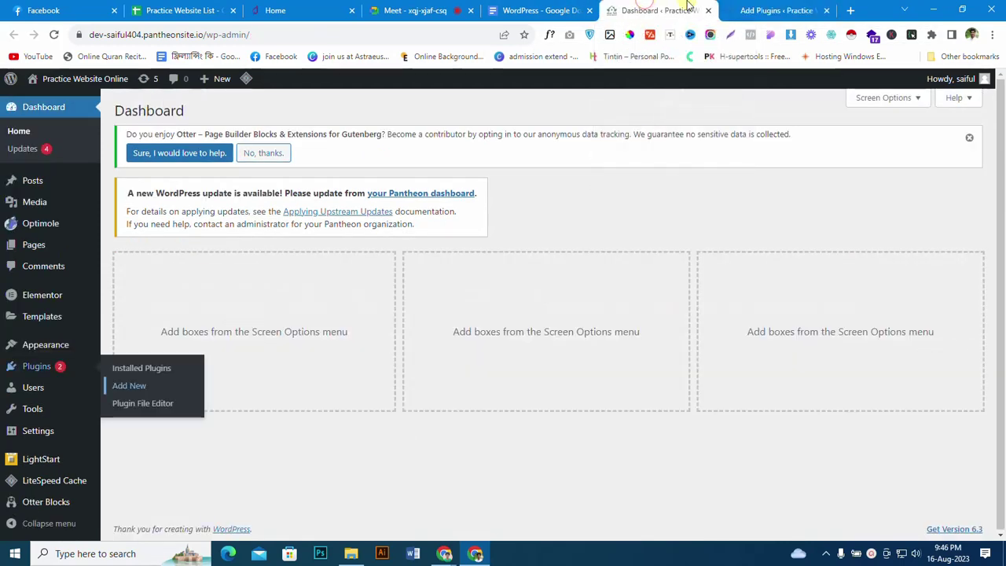
pyautogui.click(774, 10)
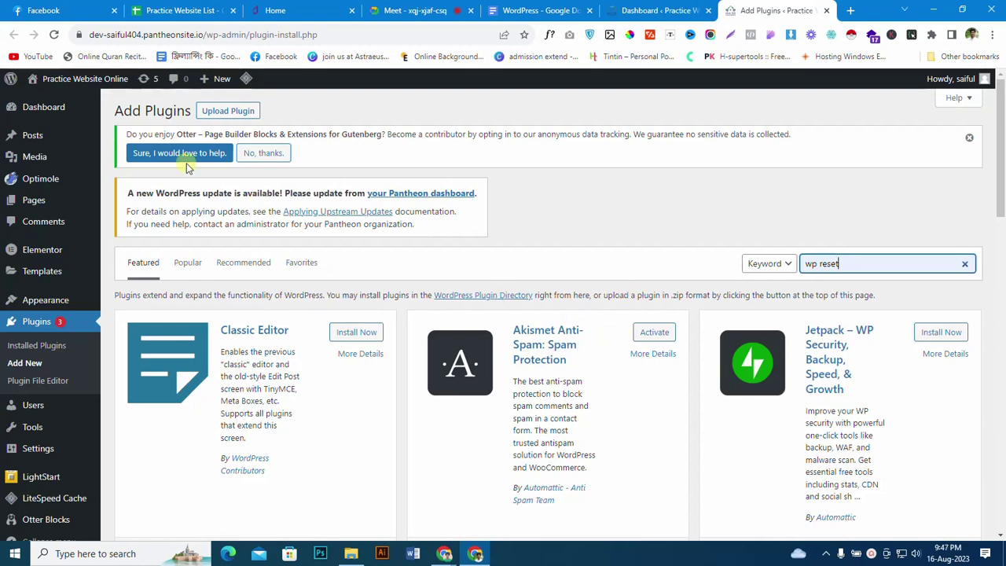
pyautogui.click(900, 262)
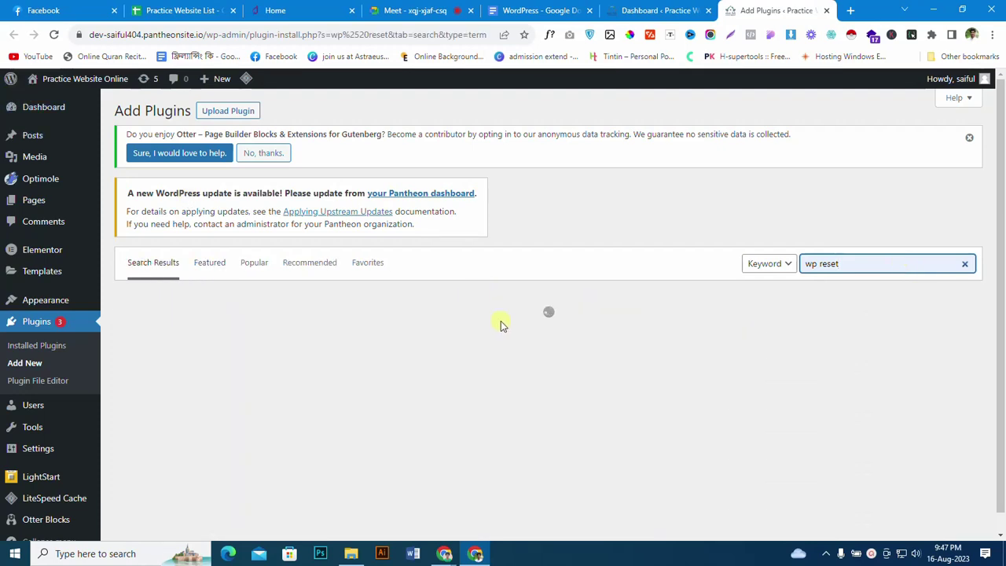
# Step: Install and activate the plugin WP Reset – Most Advanced WordPress Reset Tool
pyautogui.scroll(-2, 460, 341)
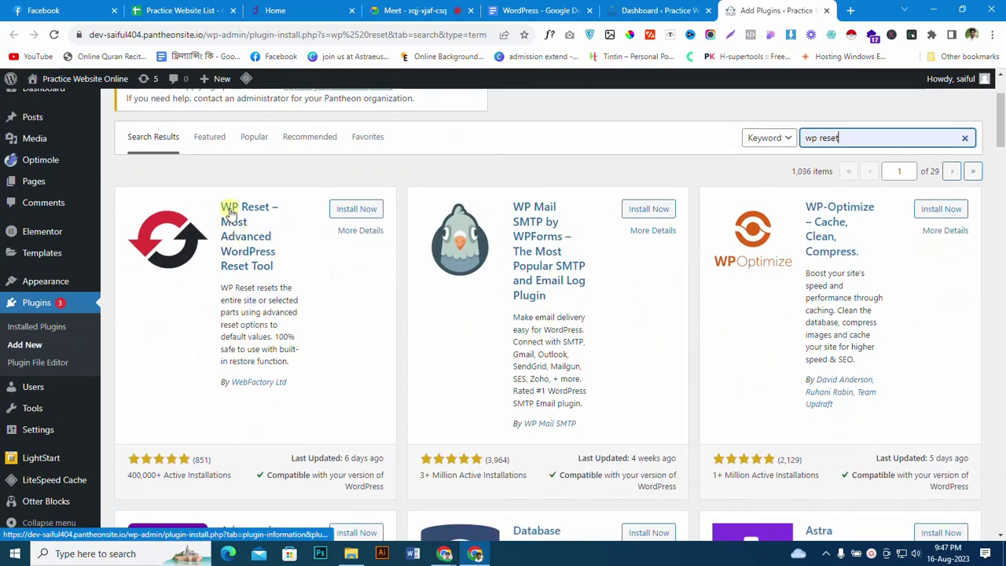
pyautogui.click(334, 209)
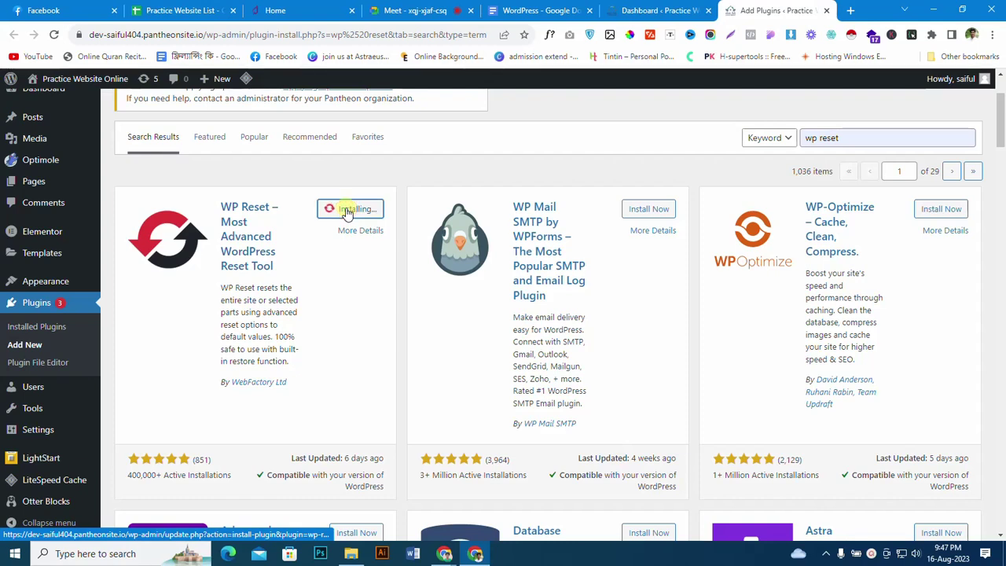
pyautogui.click(351, 213)
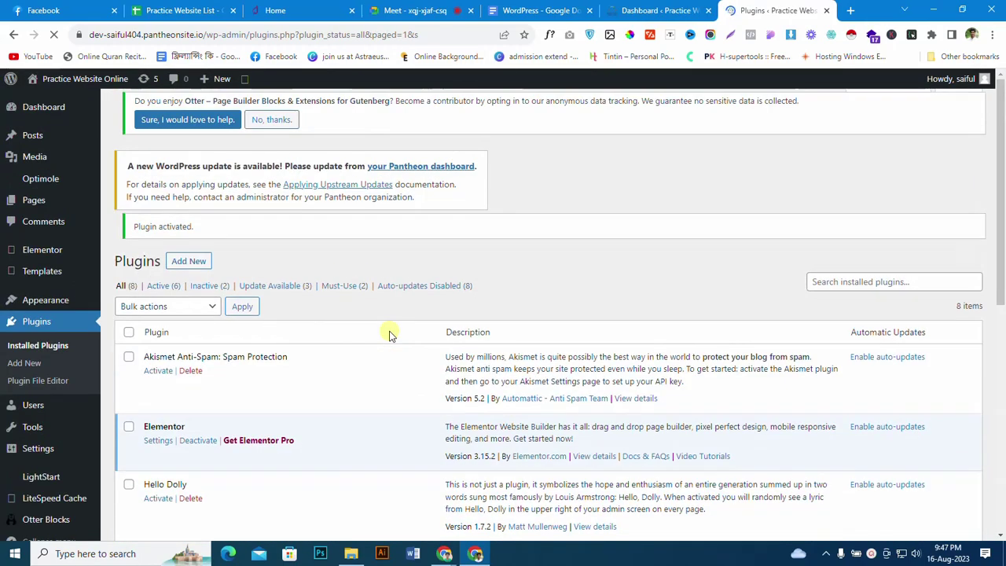
# Step: Look through the installed plugins and dismiss the WP Reset welcome notice
pyautogui.scroll(-1, 366, 289)
pyautogui.scroll(-5, 369, 281)
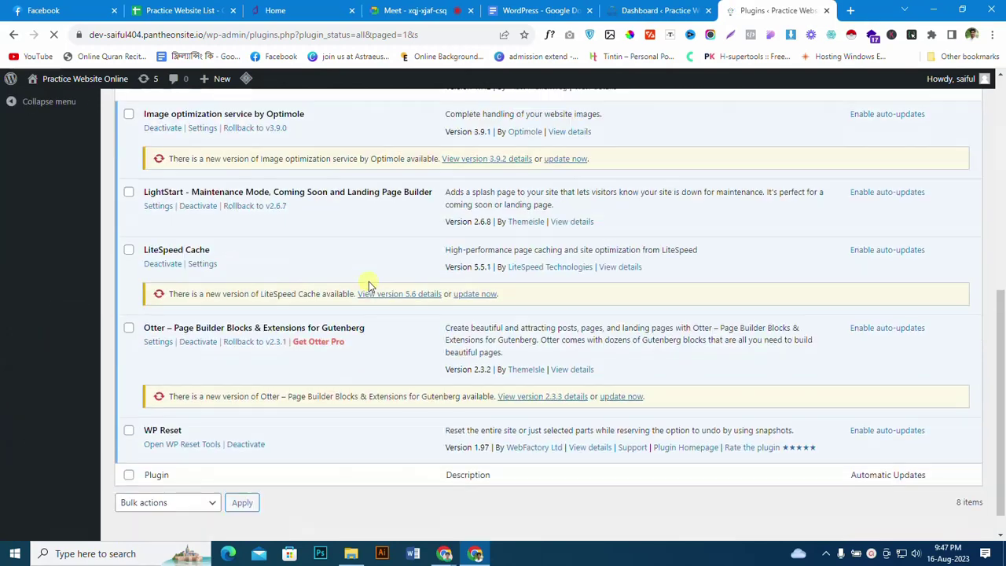
pyautogui.scroll(5, 368, 282)
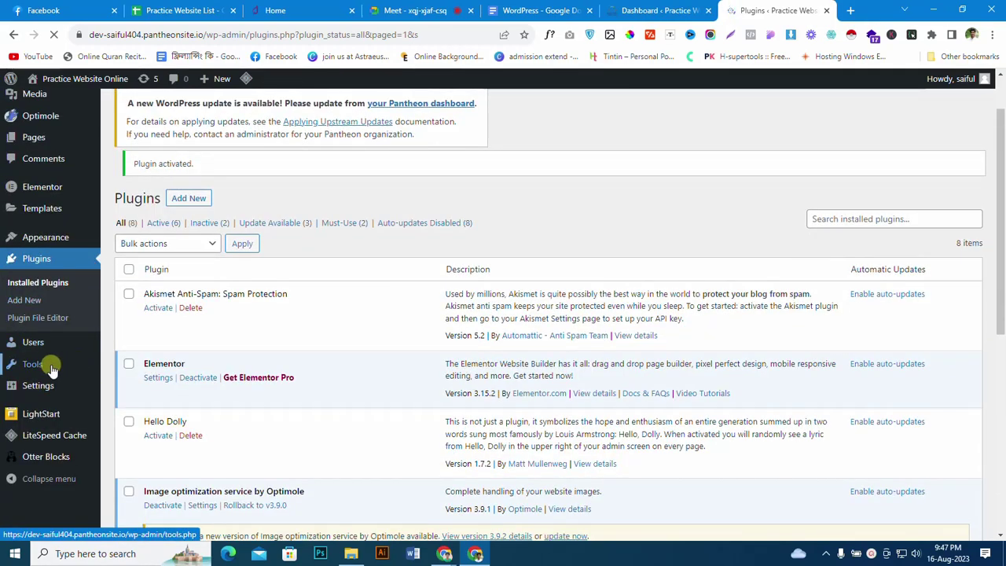
pyautogui.scroll(1, 278, 425)
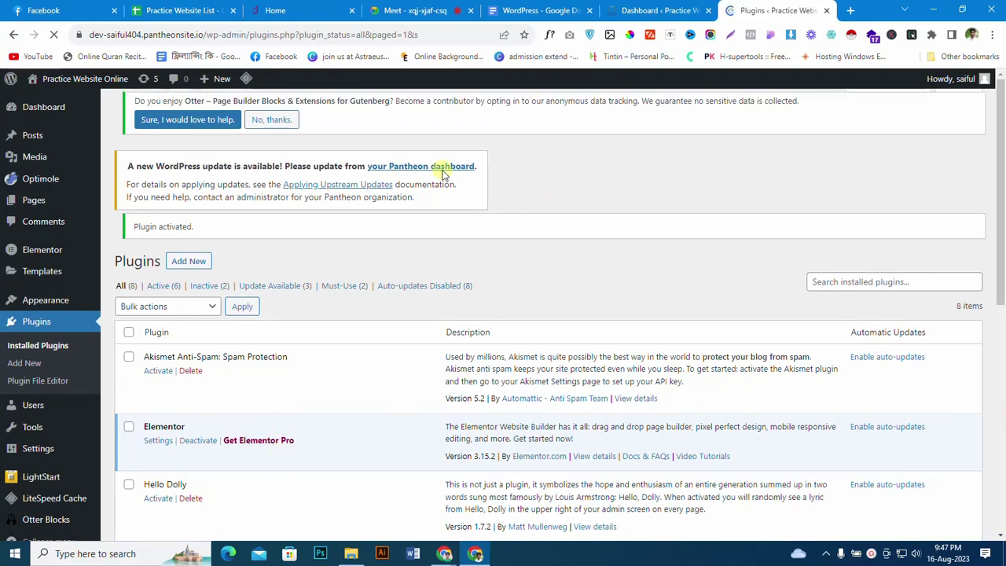
pyautogui.scroll(-3, 383, 243)
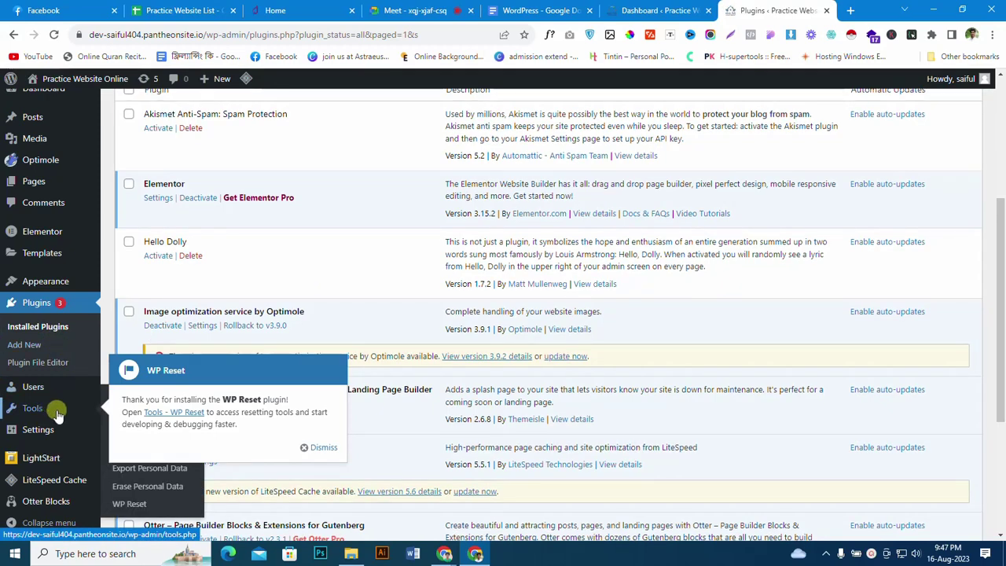
pyautogui.click(322, 448)
# Step: Open the WP Reset tools from the plugin's entry and close the lifetime PRO offer
pyautogui.scroll(-2, 254, 382)
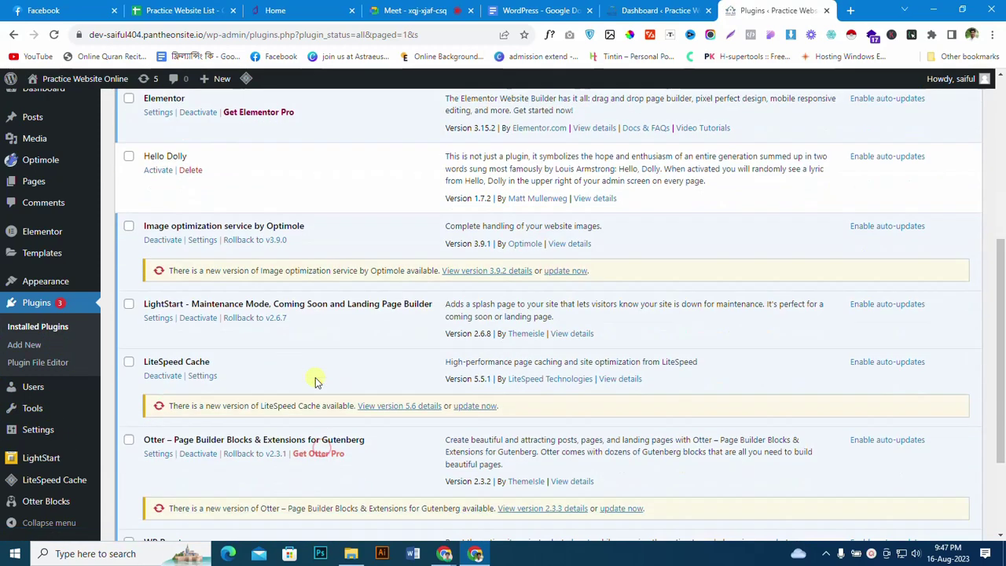
pyautogui.scroll(-2, 237, 324)
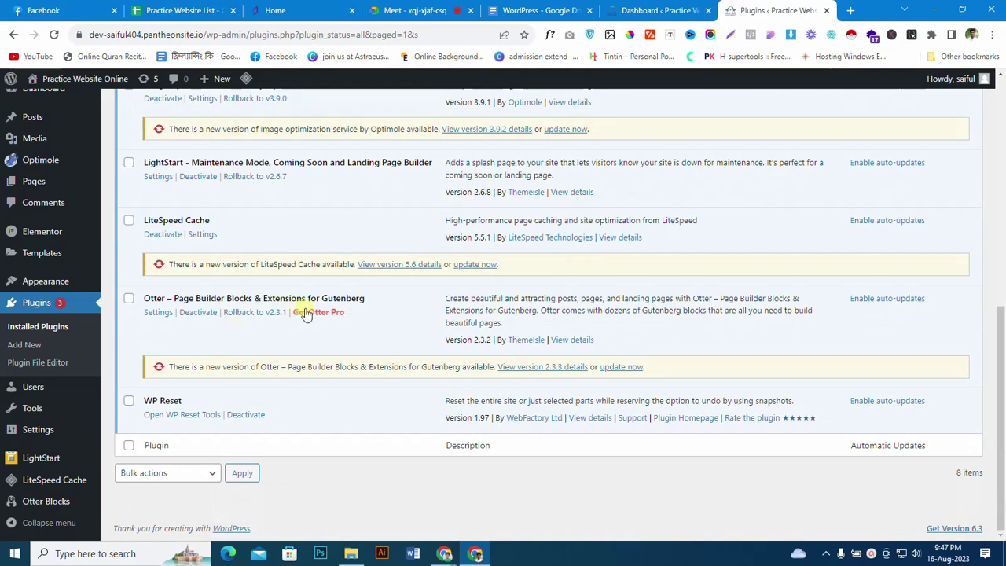
pyautogui.click(189, 417)
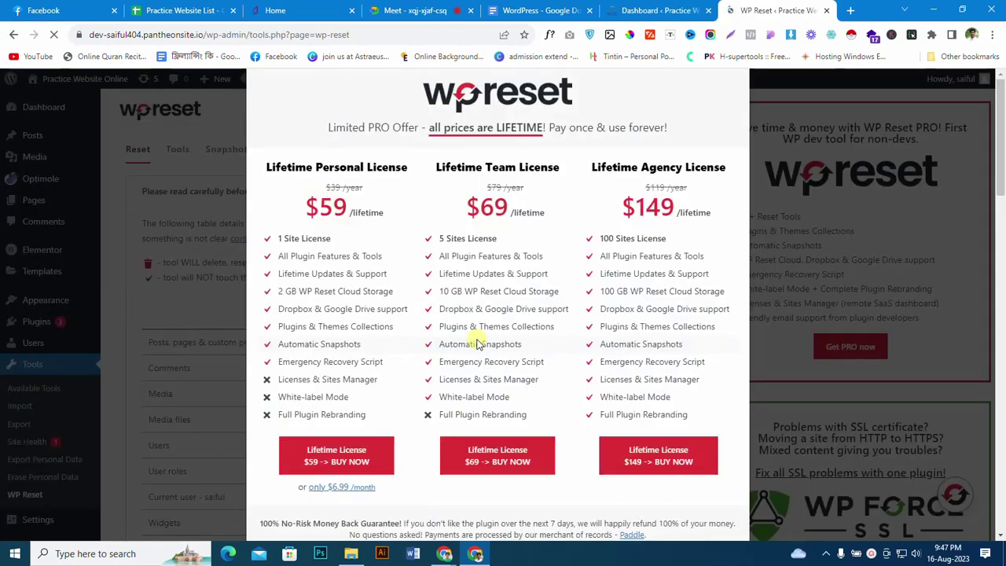
pyautogui.click(212, 379)
# Step: Run the Site Reset with "reset" as the confirmation word and confirm resetting WordPress
pyautogui.scroll(-15, 454, 338)
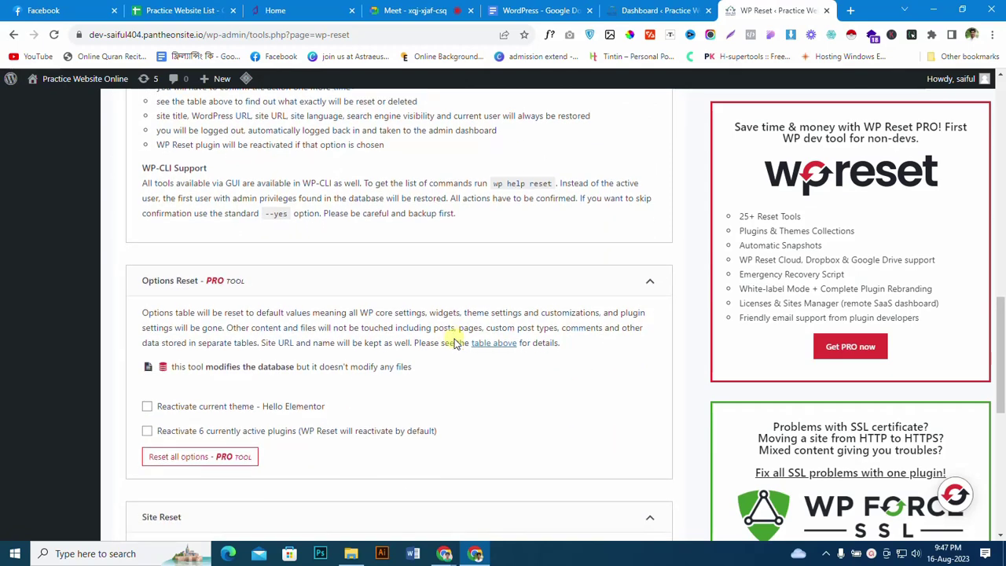
pyautogui.scroll(-3, 267, 298)
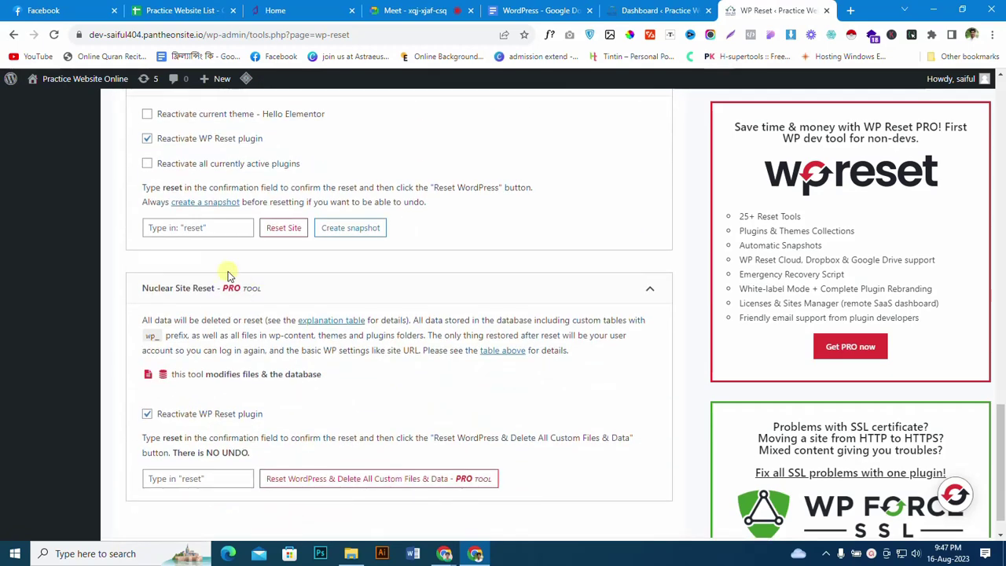
pyautogui.click(221, 228)
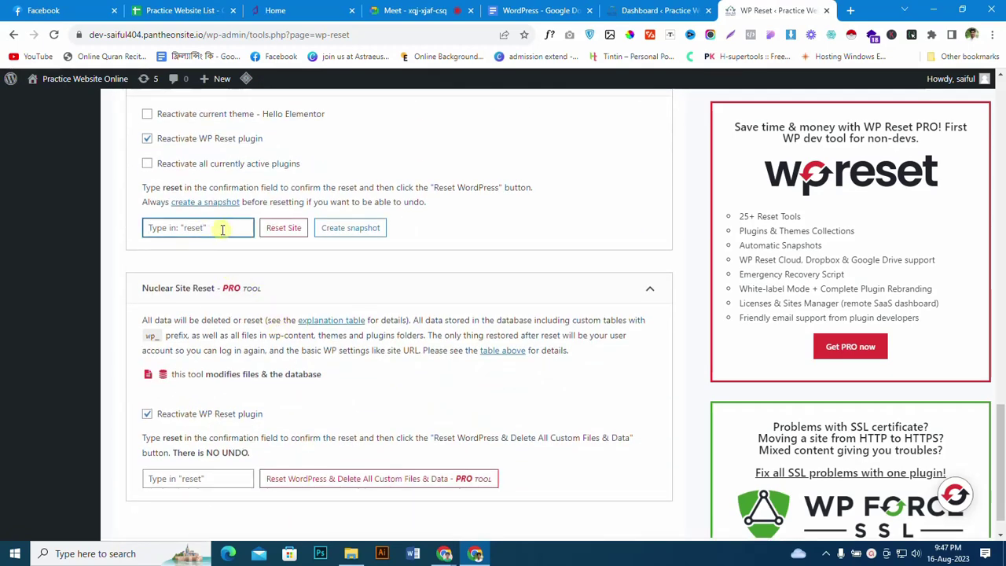
pyautogui.write('reset')
pyautogui.click(156, 232)
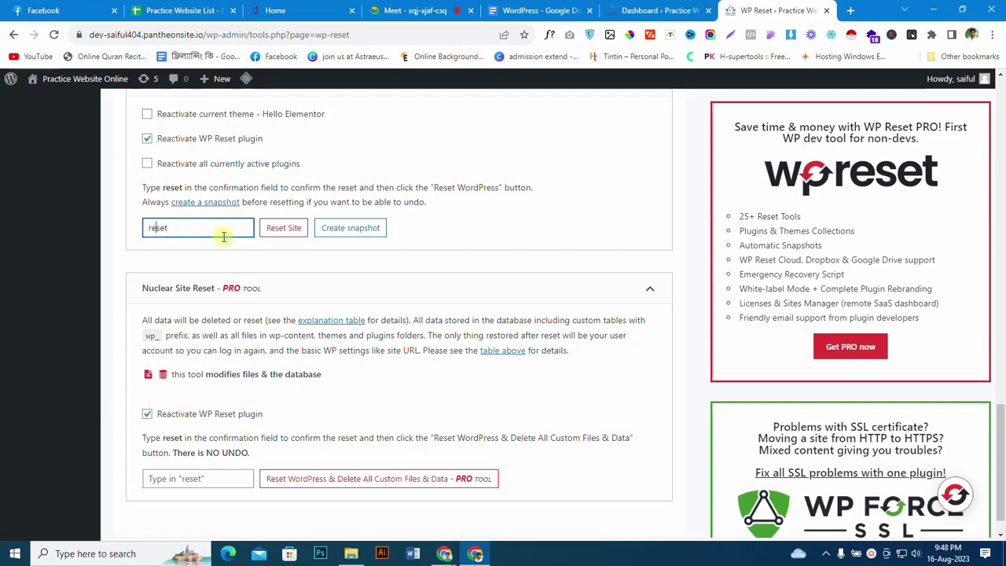
pyautogui.click(284, 228)
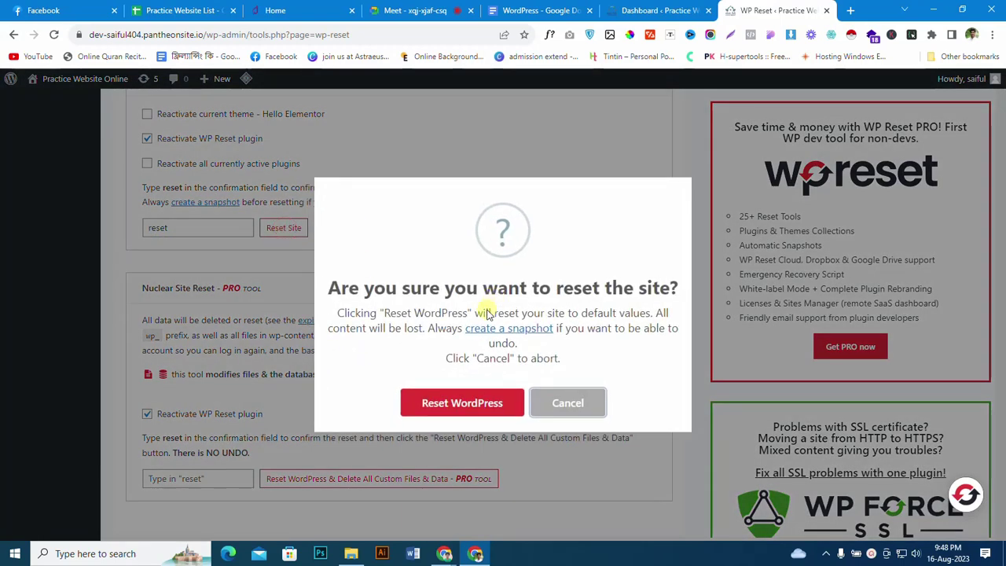
pyautogui.click(472, 410)
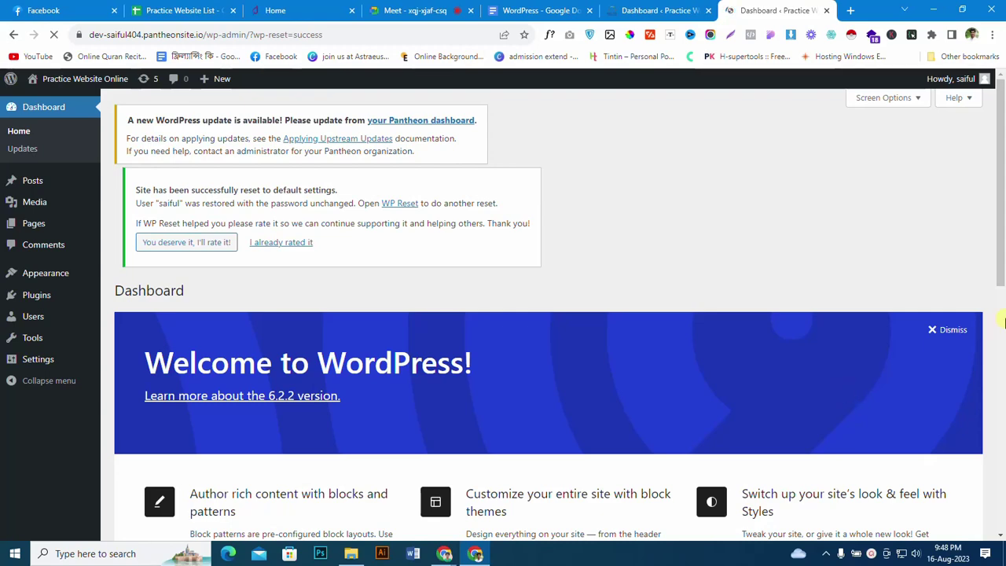
# Step: Dismiss the Welcome panel and hide the Quick Draft, WordPress Events and News, Activity, At a Glance and Site Health Status boxes on the dashboard
pyautogui.click(949, 334)
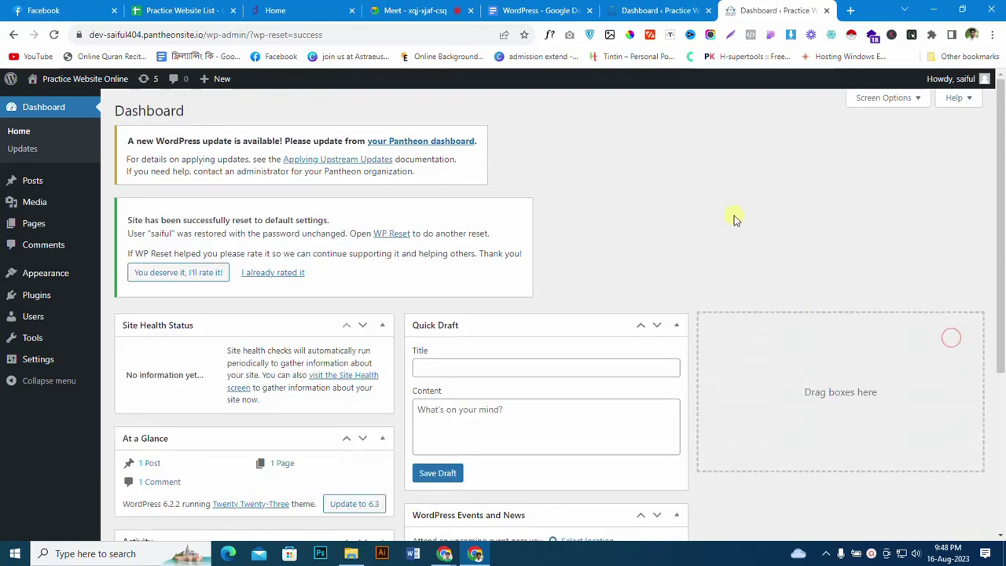
pyautogui.click(886, 98)
pyautogui.click(329, 154)
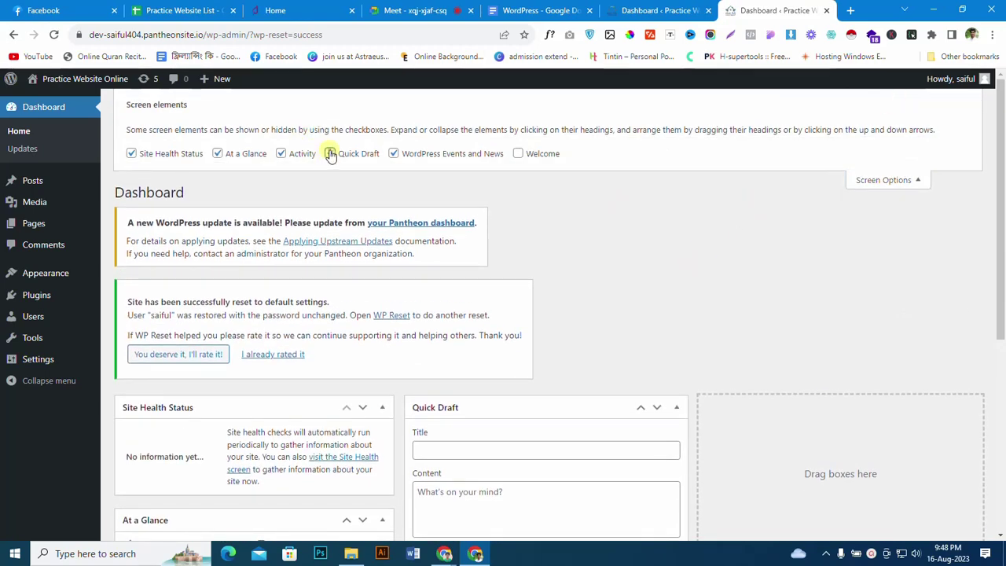
pyautogui.click(393, 153)
pyautogui.click(280, 153)
pyautogui.click(217, 154)
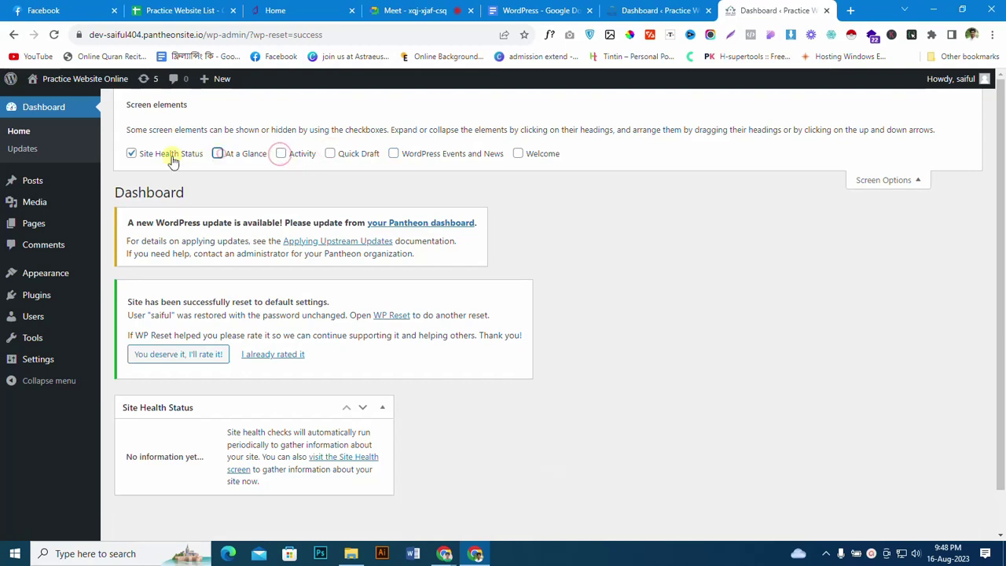
pyautogui.click(131, 154)
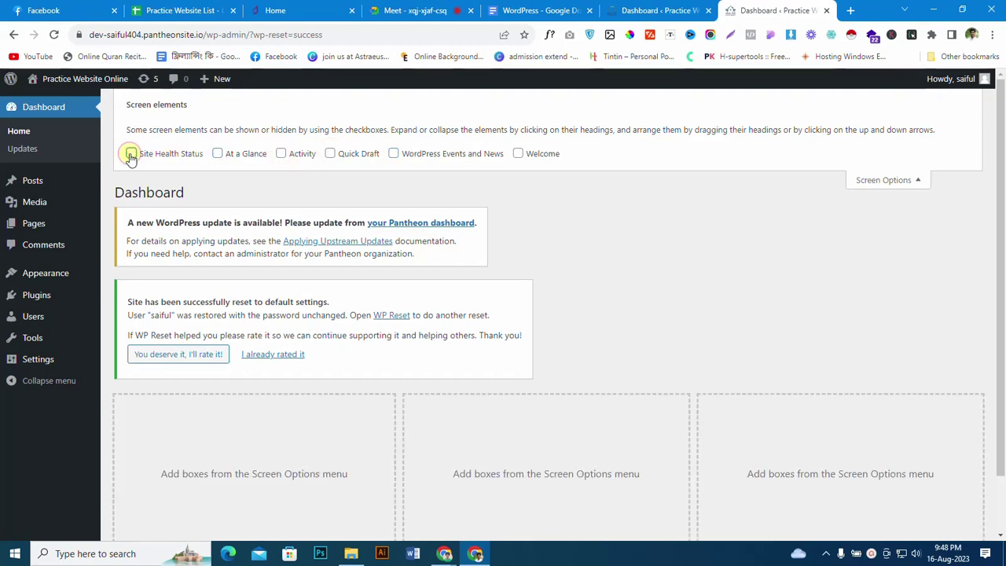
pyautogui.click(885, 180)
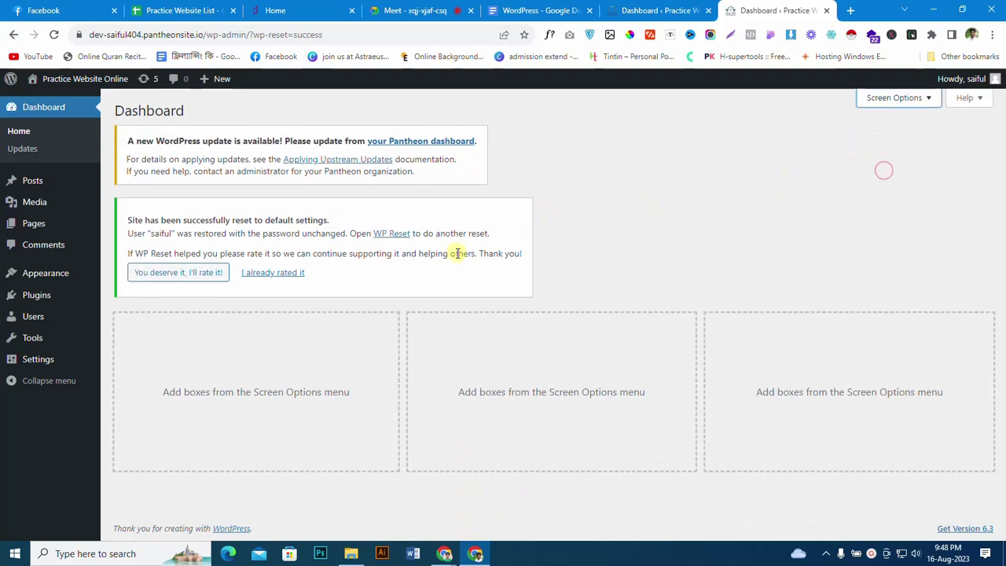
# Step: Dismiss the WP Reset rating request as already rated and review the installed plugins list
pyautogui.click(253, 272)
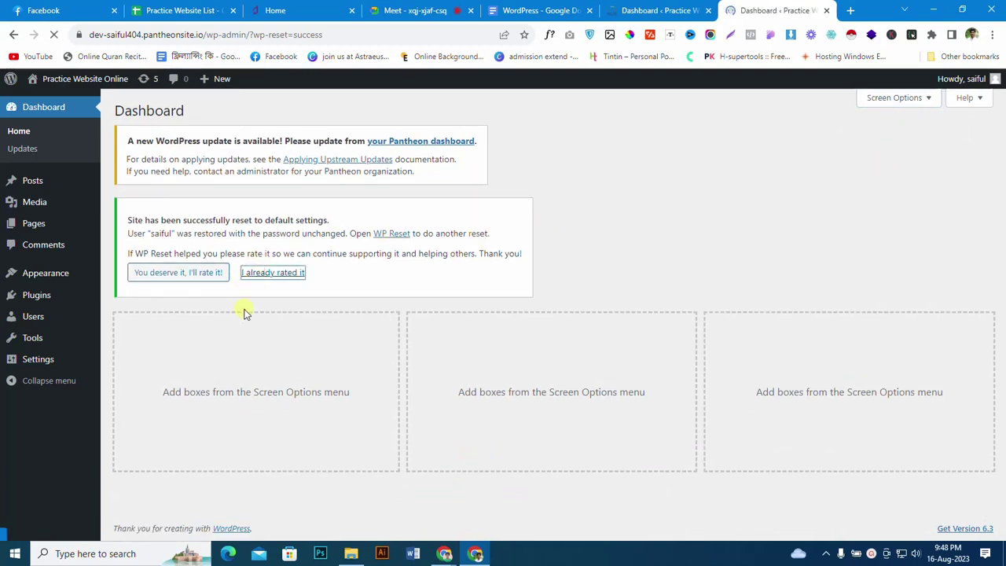
pyautogui.click(41, 300)
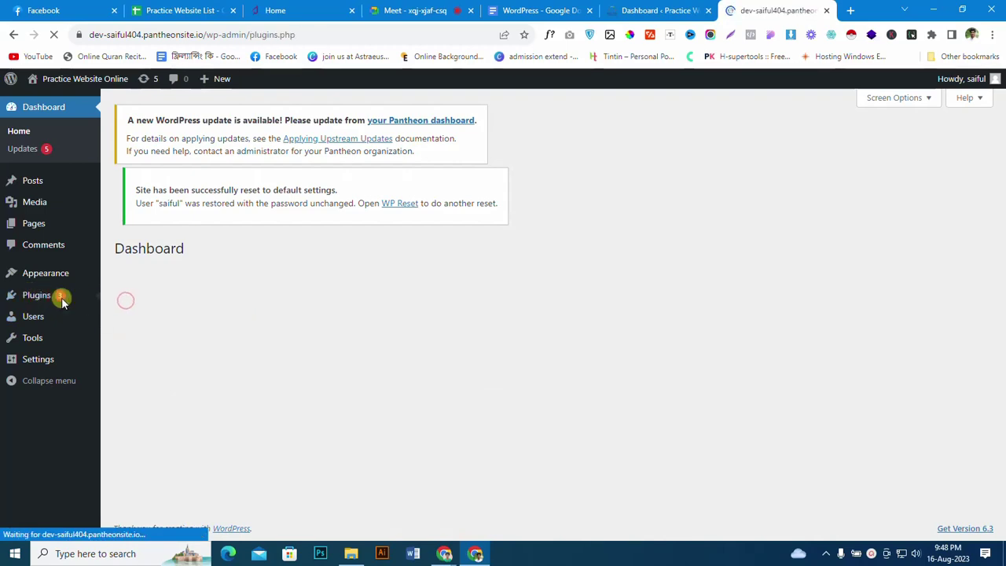
pyautogui.scroll(-4, 343, 301)
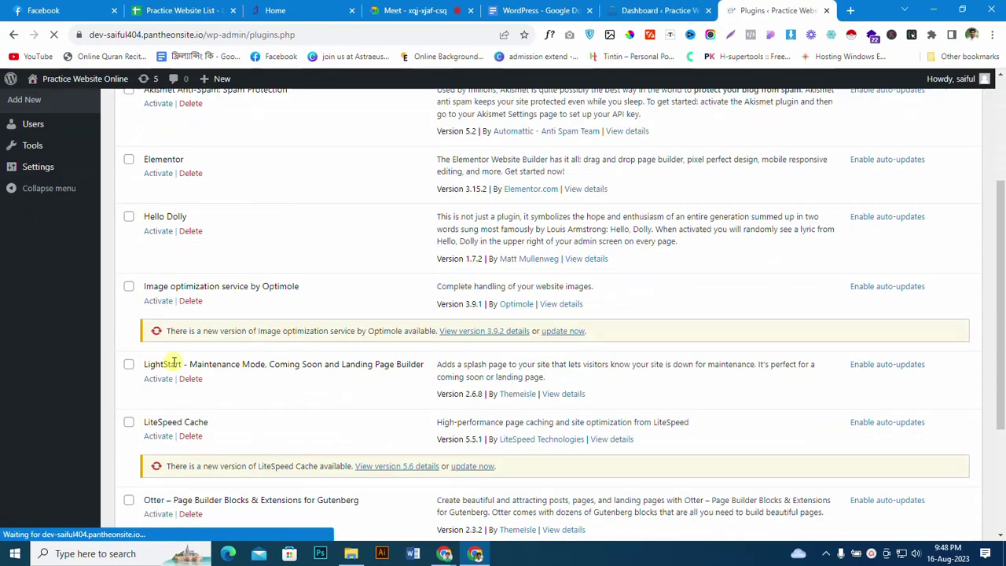
pyautogui.scroll(4, 176, 359)
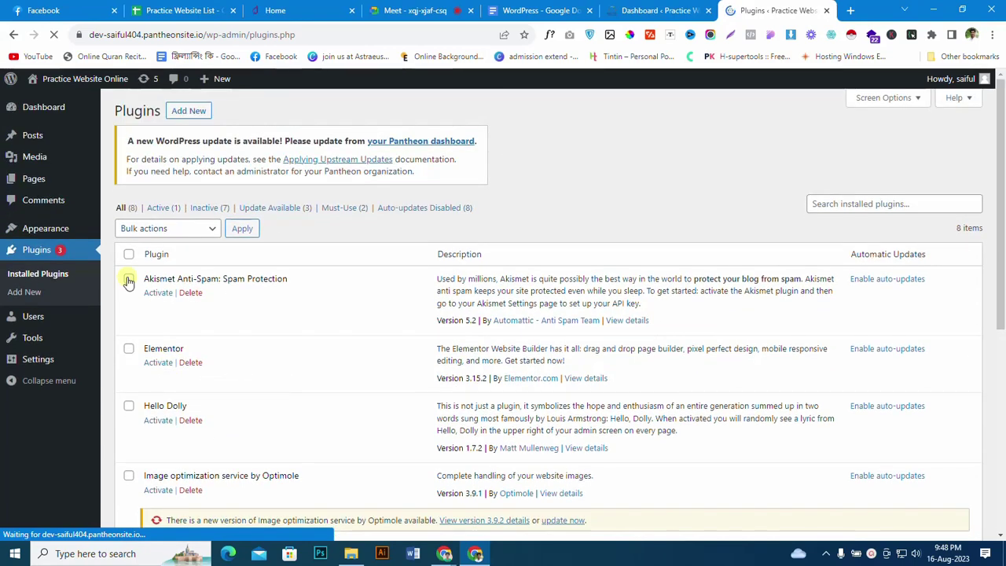
# Step: Bulk-delete the Akismet Anti-Spam, Hello Dolly, Optimole image optimization, LightStart and Otter plugins and confirm deleting their data
pyautogui.click(128, 275)
pyautogui.scroll(-2, 118, 287)
pyautogui.scroll(-2, 130, 285)
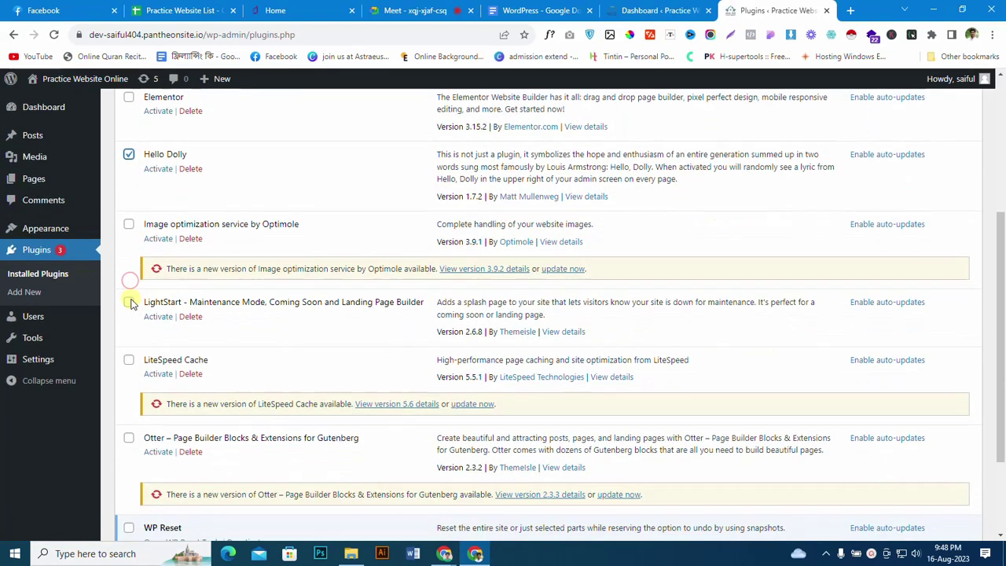
pyautogui.click(128, 227)
pyautogui.click(128, 301)
pyautogui.scroll(-2, 130, 307)
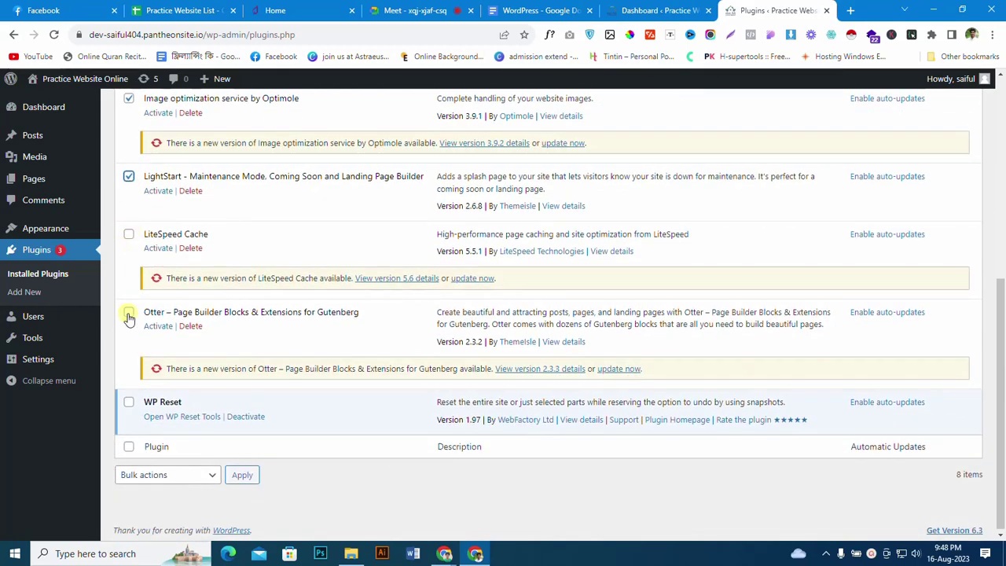
pyautogui.click(129, 314)
pyautogui.scroll(6, 244, 346)
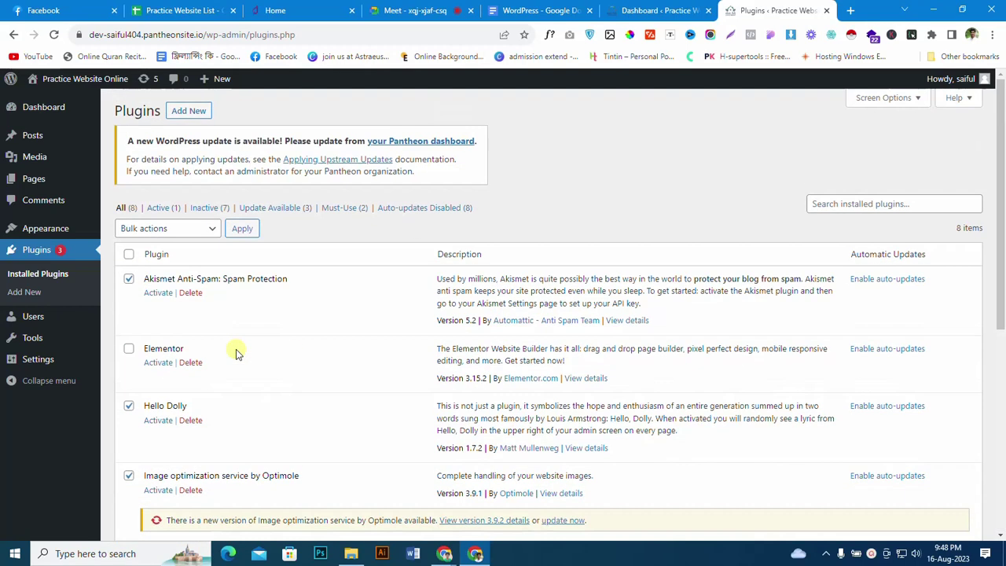
pyautogui.click(196, 228)
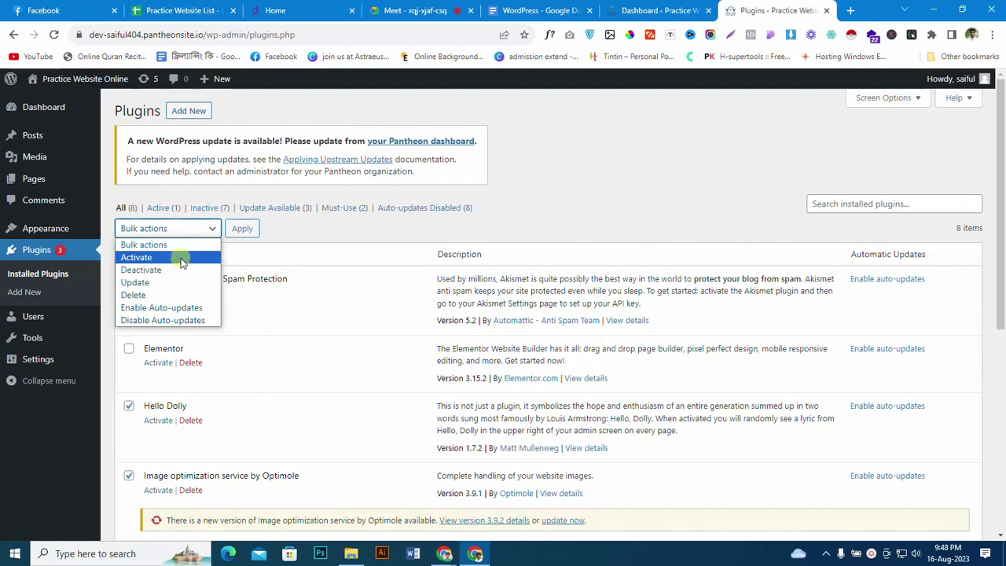
pyautogui.click(177, 294)
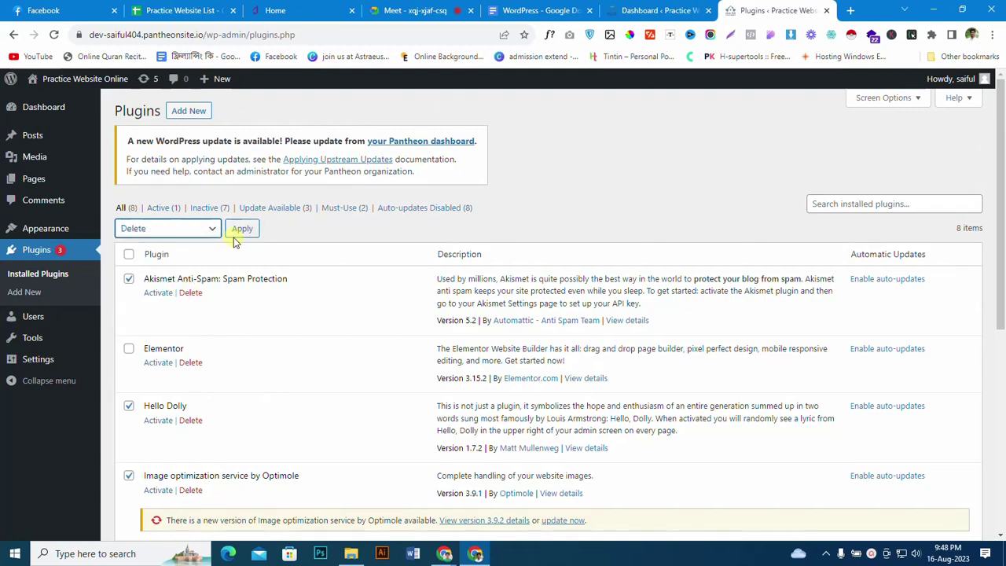
pyautogui.click(241, 229)
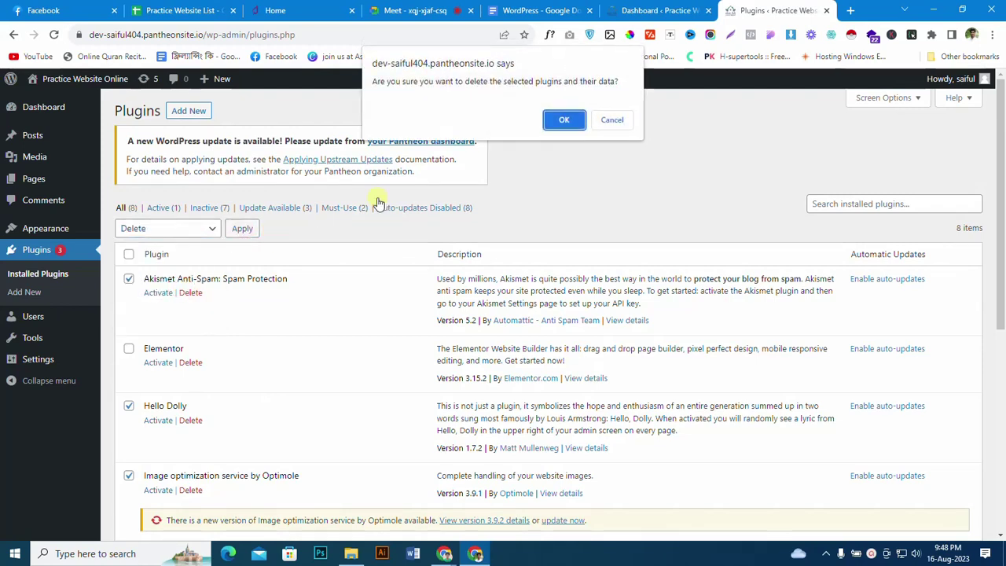
pyautogui.click(563, 119)
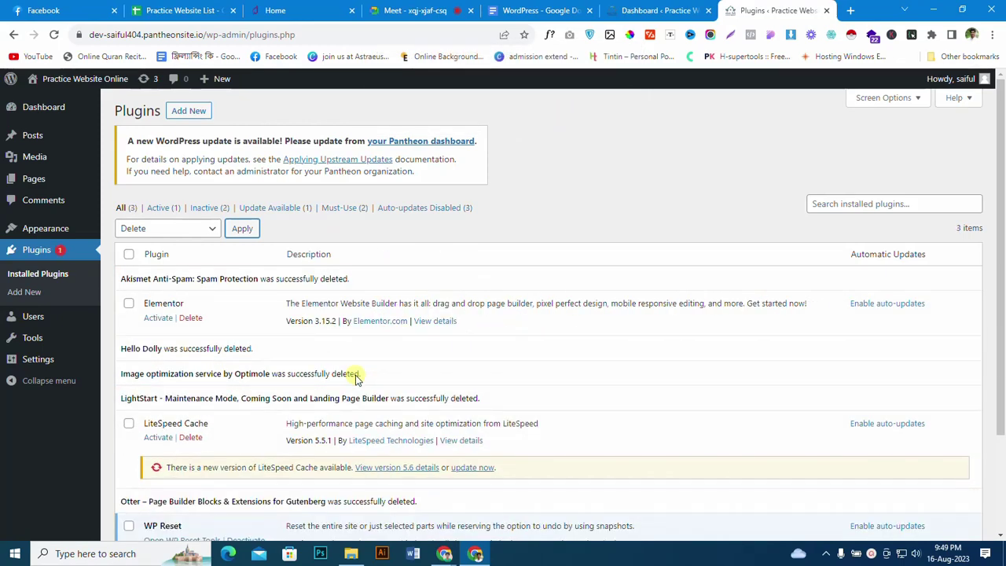
# Step: Update the LiteSpeed Cache plugin and bulk-activate it together with Elementor
pyautogui.scroll(-2, 354, 383)
pyautogui.click(474, 345)
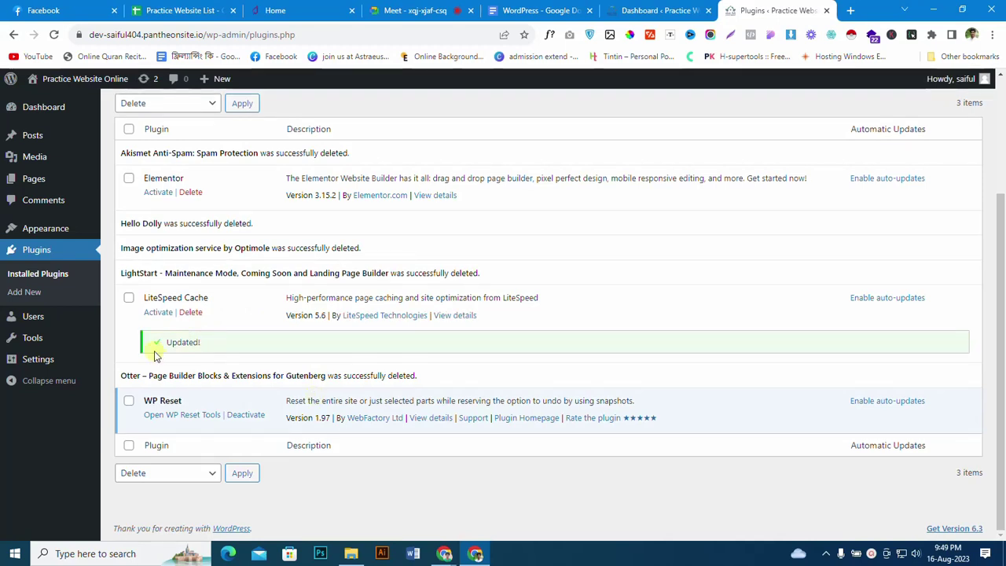
pyautogui.click(128, 179)
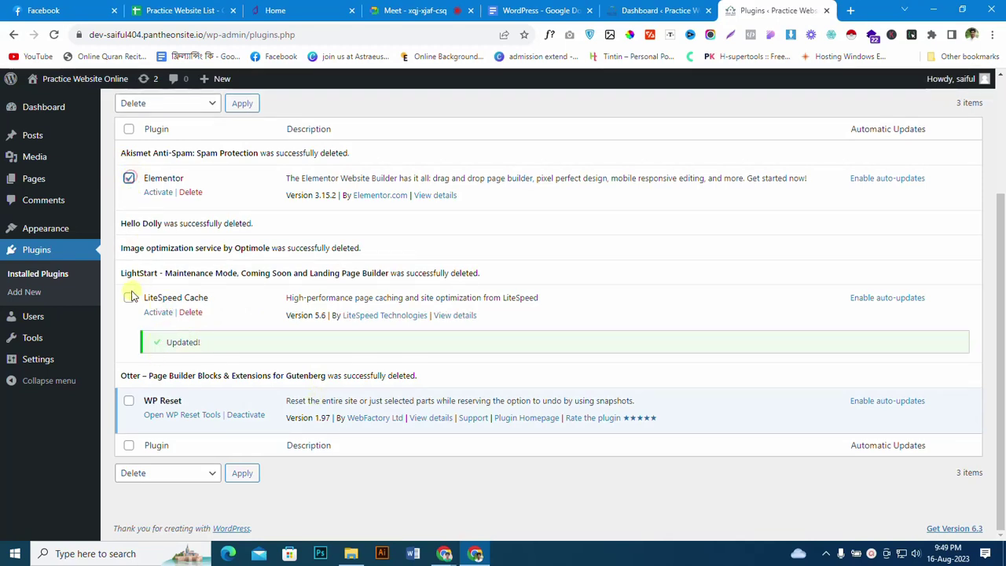
pyautogui.click(129, 298)
pyautogui.click(168, 103)
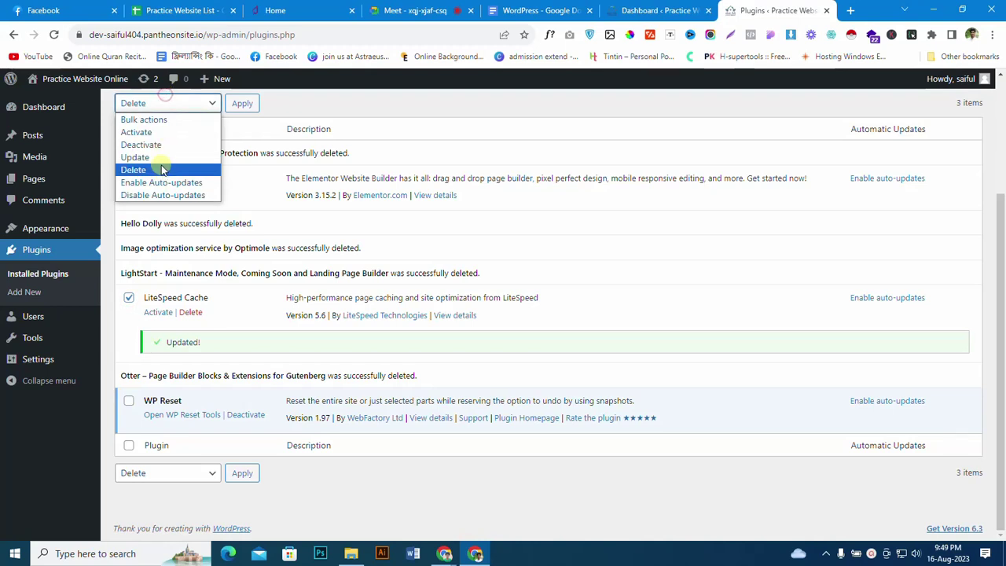
pyautogui.click(162, 131)
pyautogui.click(242, 103)
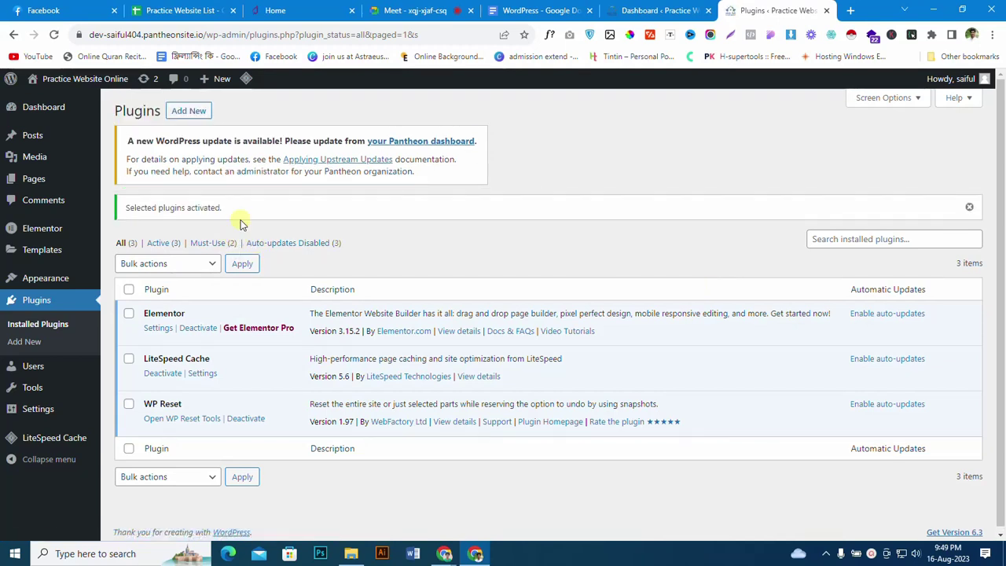
# Step: Check the list of all pages, and trash the "Hello world!" post and delete it permanently
pyautogui.moveTo(55, 180)
pyautogui.click(137, 183)
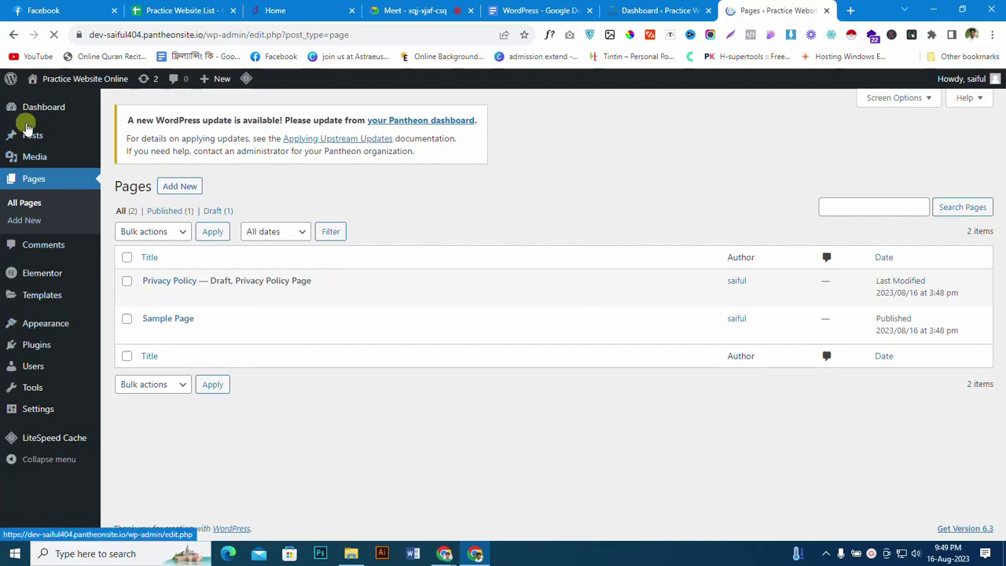
pyautogui.moveTo(100, 138)
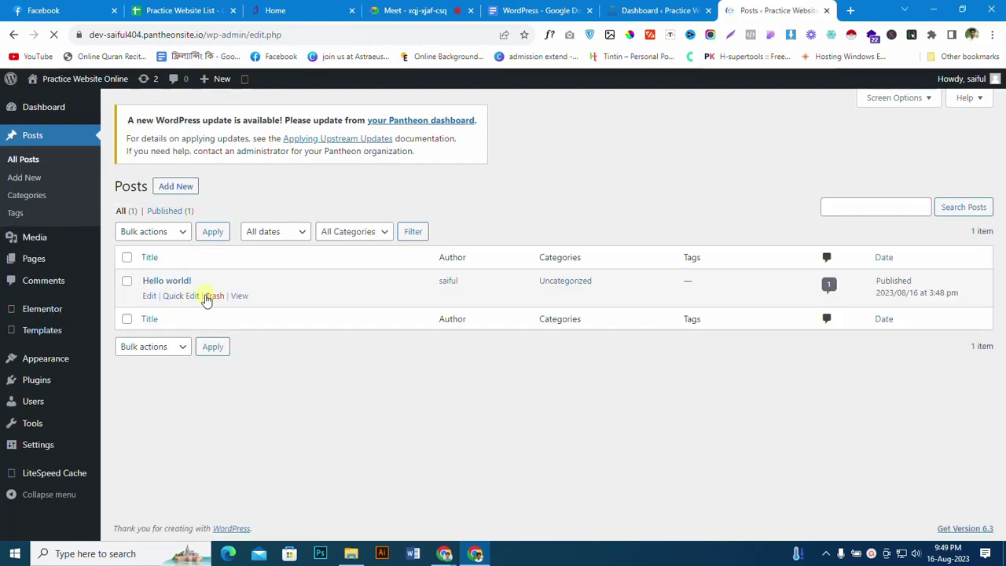
pyautogui.click(219, 295)
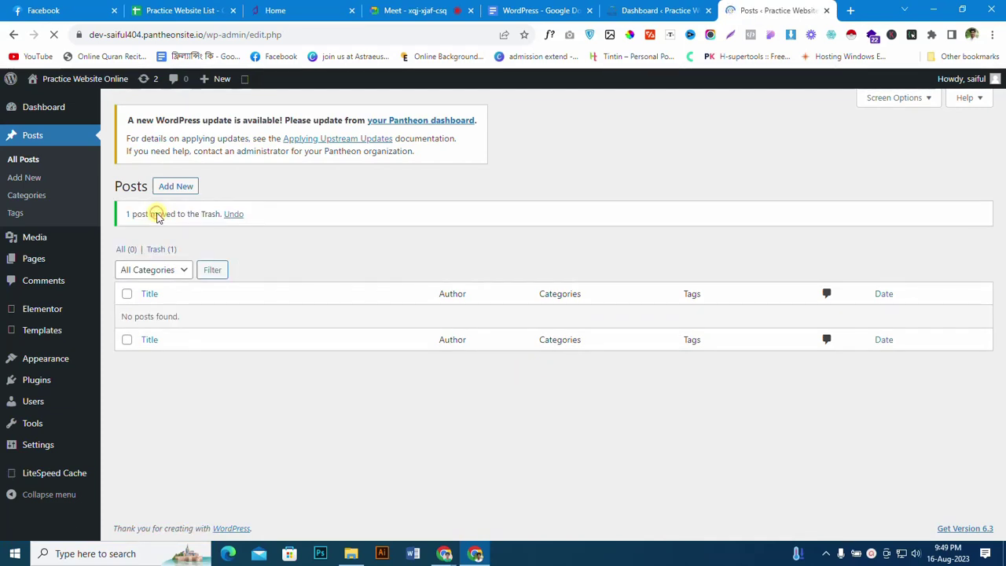
pyautogui.click(169, 250)
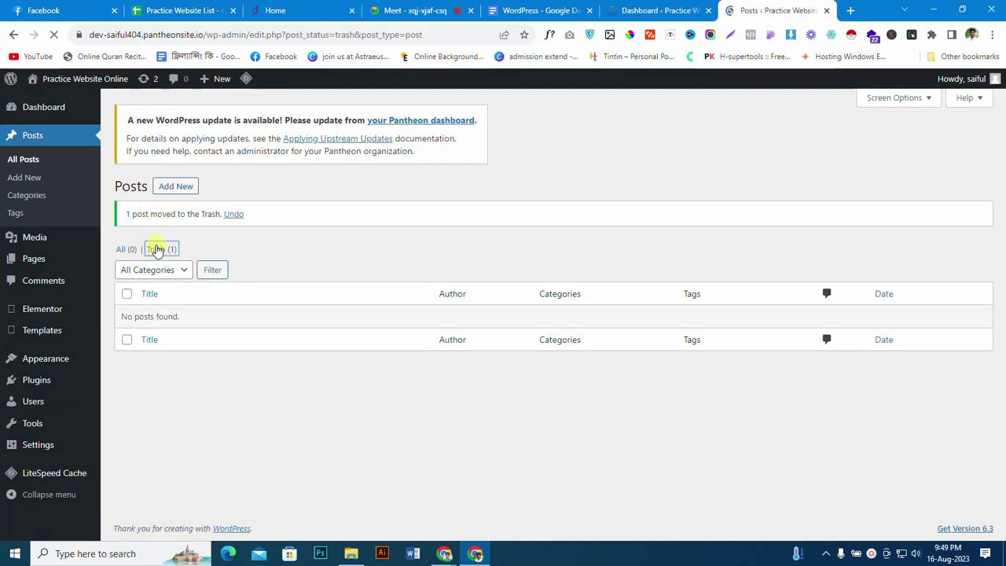
pyautogui.click(192, 297)
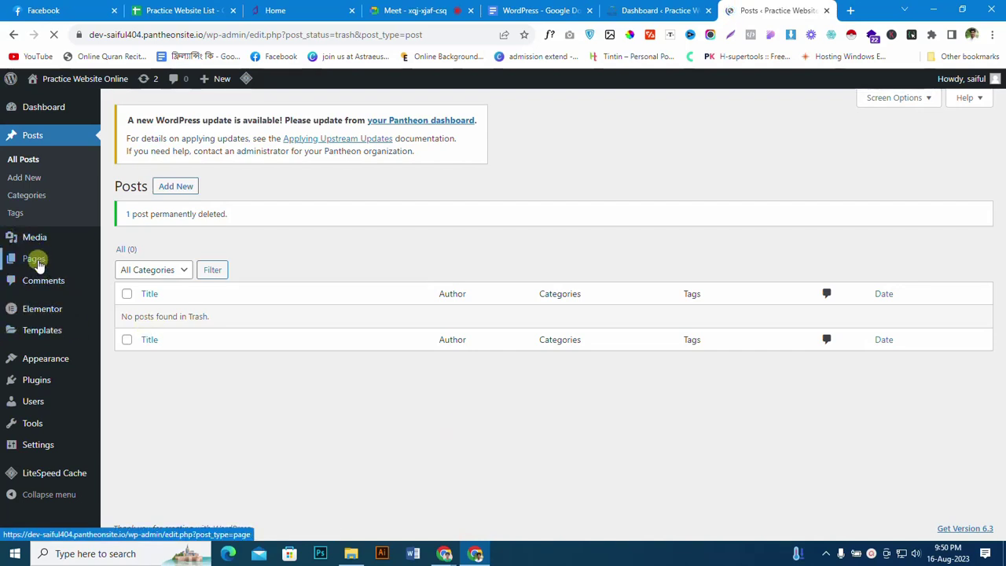
# Step: Switch to the Google Meet call to admit the waiting participant and return to the WordPress posts list
pyautogui.moveTo(243, 88)
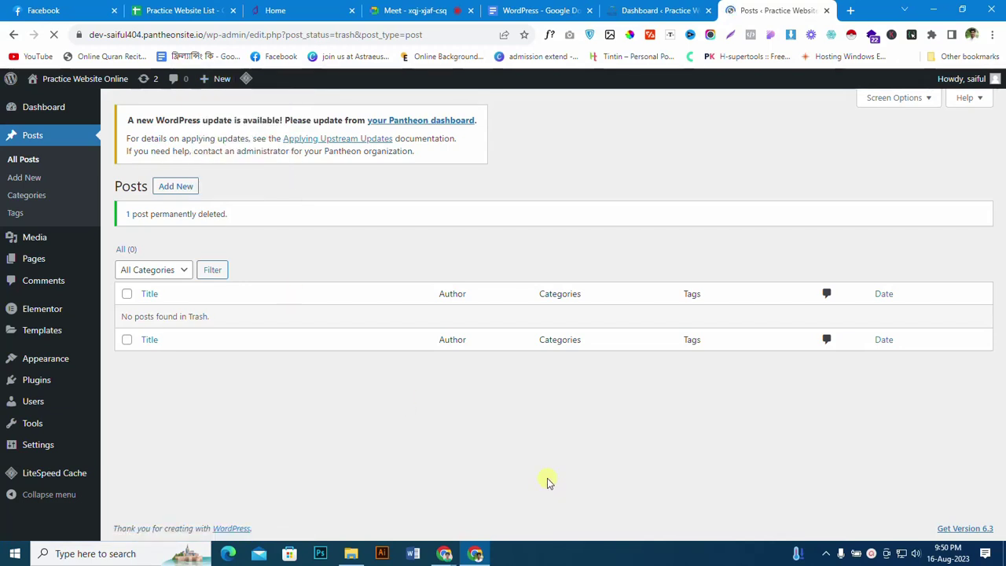
pyautogui.click(401, 10)
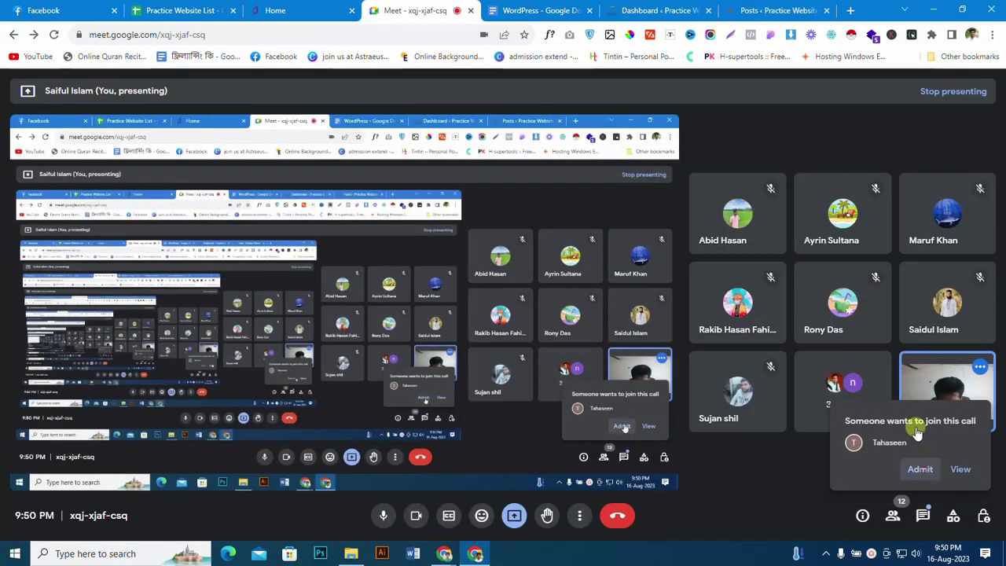
pyautogui.click(754, 6)
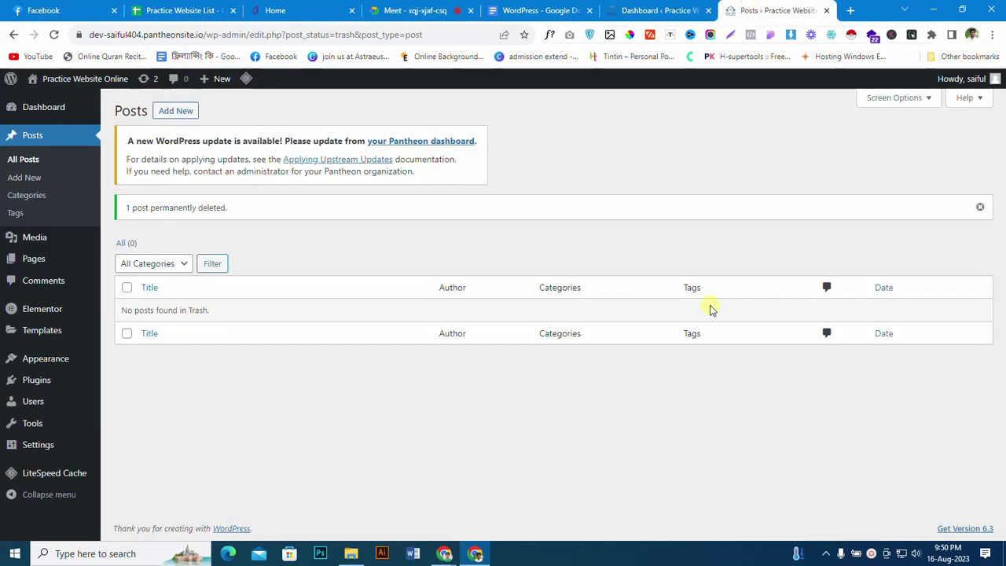
# Step: Open the editor for a new page in a separate browser tab, keeping only one such tab
pyautogui.moveTo(57, 257)
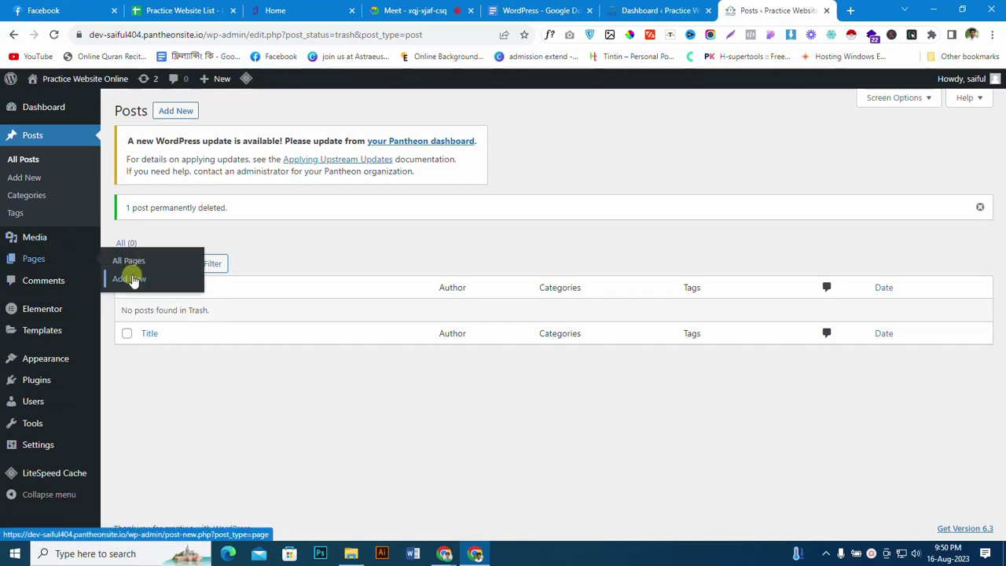
pyautogui.middleClick(128, 279)
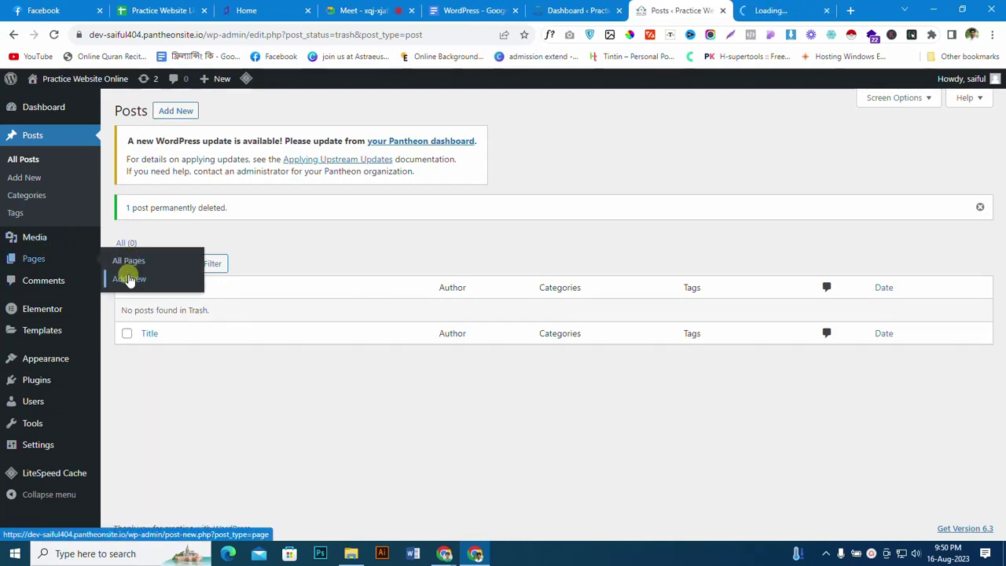
pyautogui.rightClick(131, 279)
pyautogui.click(161, 286)
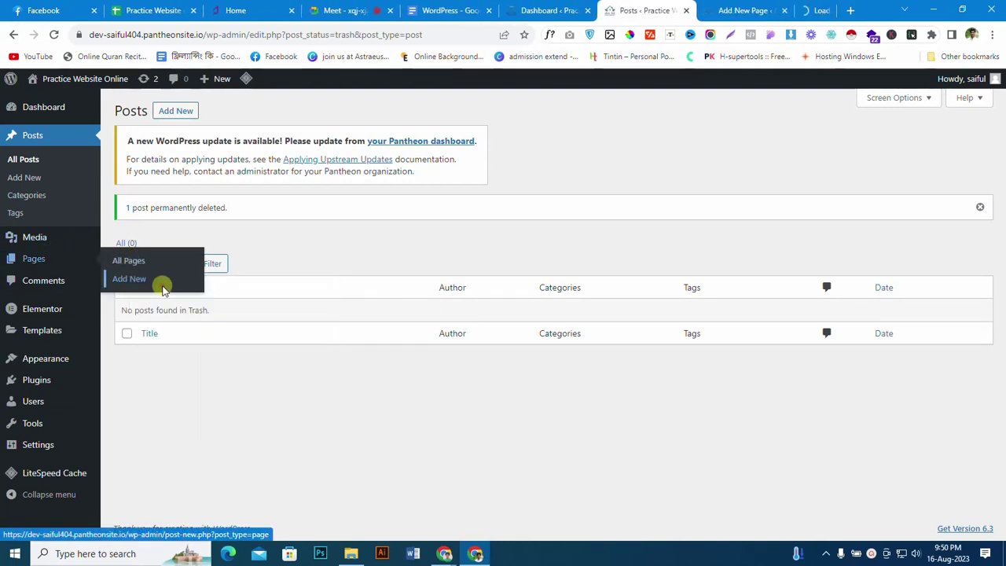
pyautogui.click(733, 12)
pyautogui.click(715, 11)
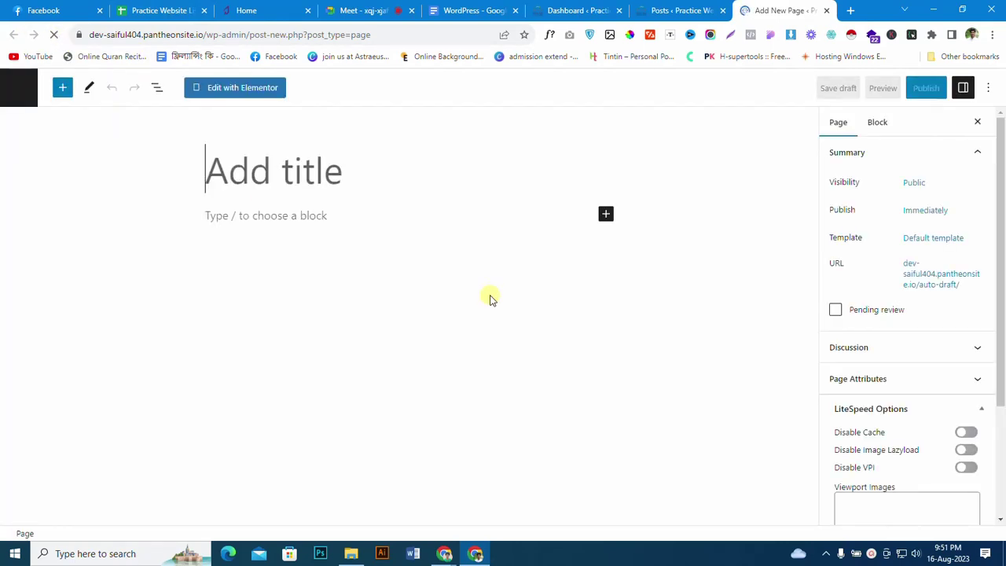
# Step: Publish the new page with the title "Home" and open it for editing with Elementor
pyautogui.click(284, 163)
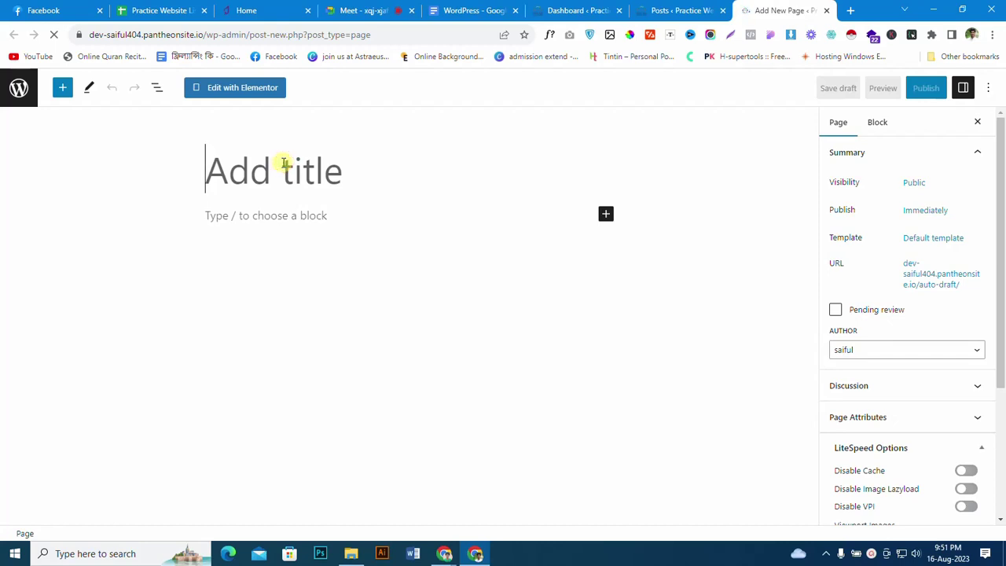
pyautogui.write('H')
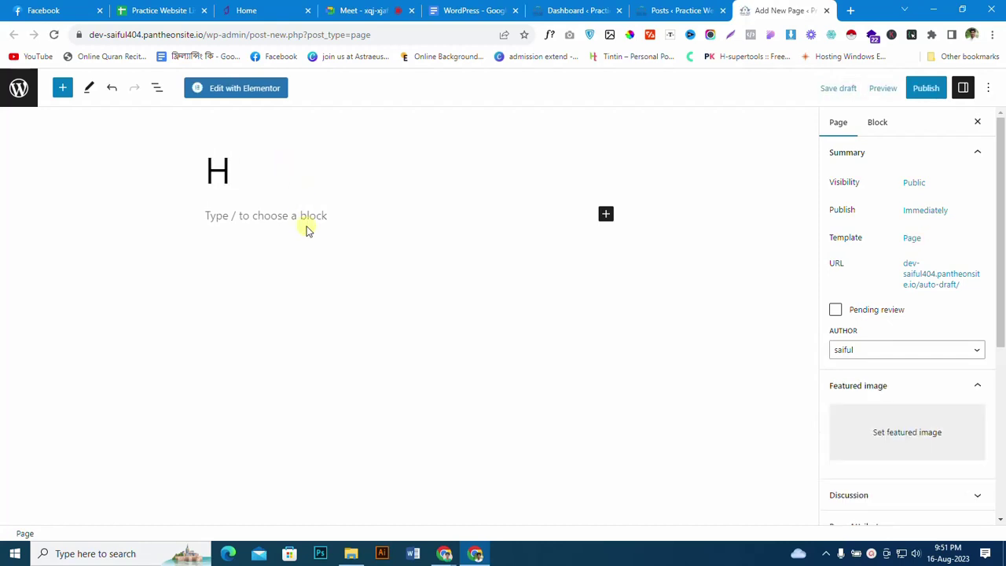
pyautogui.write('ome')
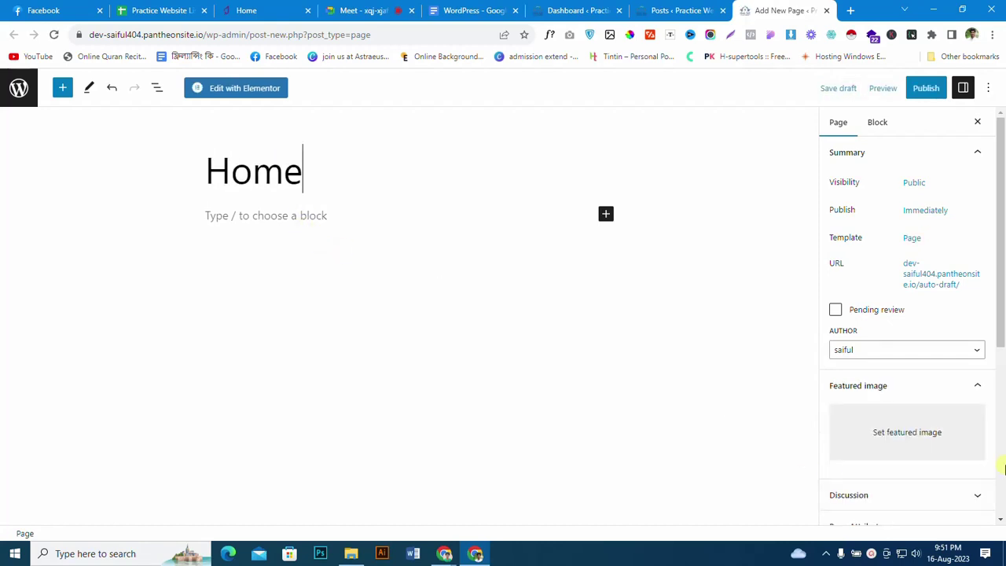
pyautogui.click(925, 89)
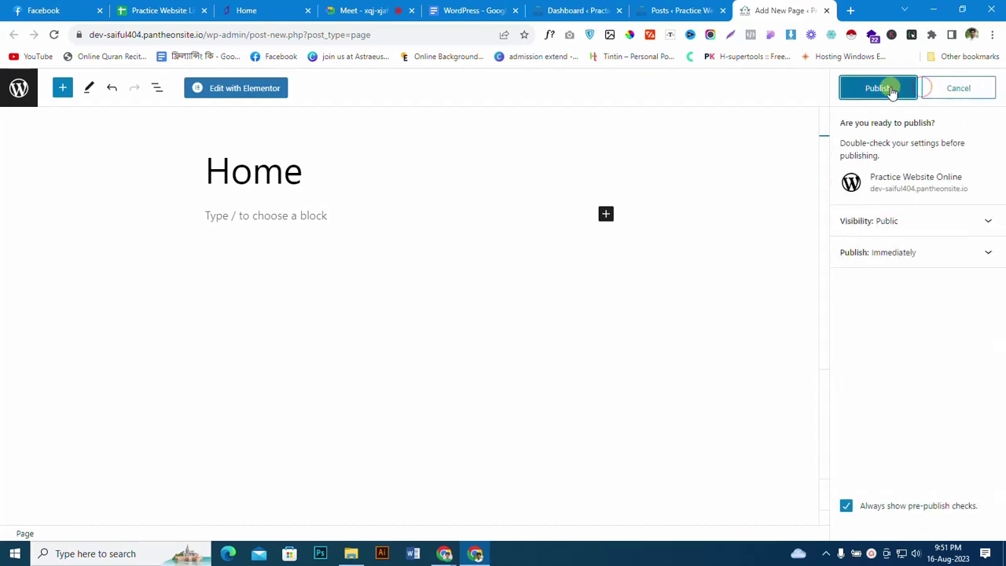
pyautogui.click(887, 86)
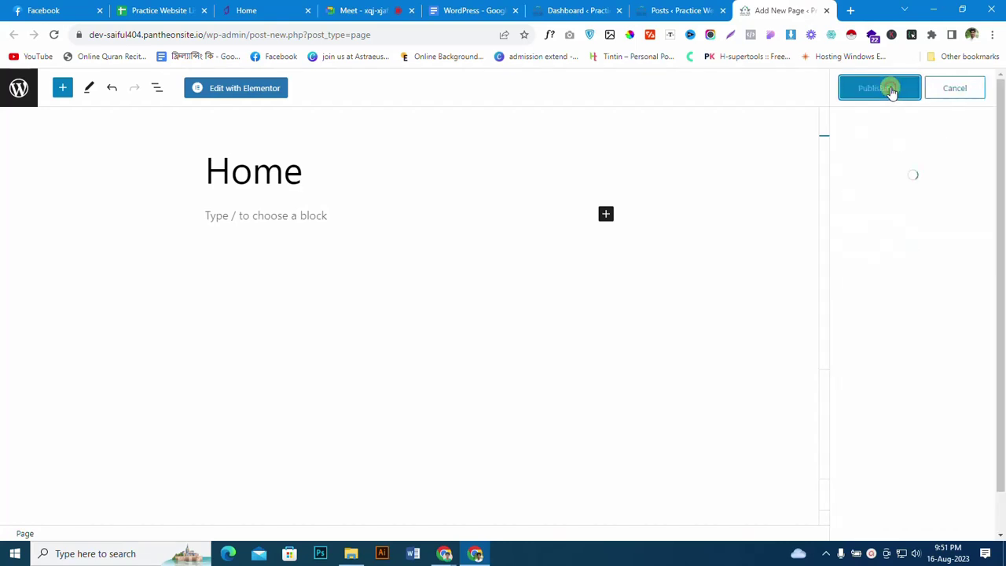
pyautogui.click(272, 89)
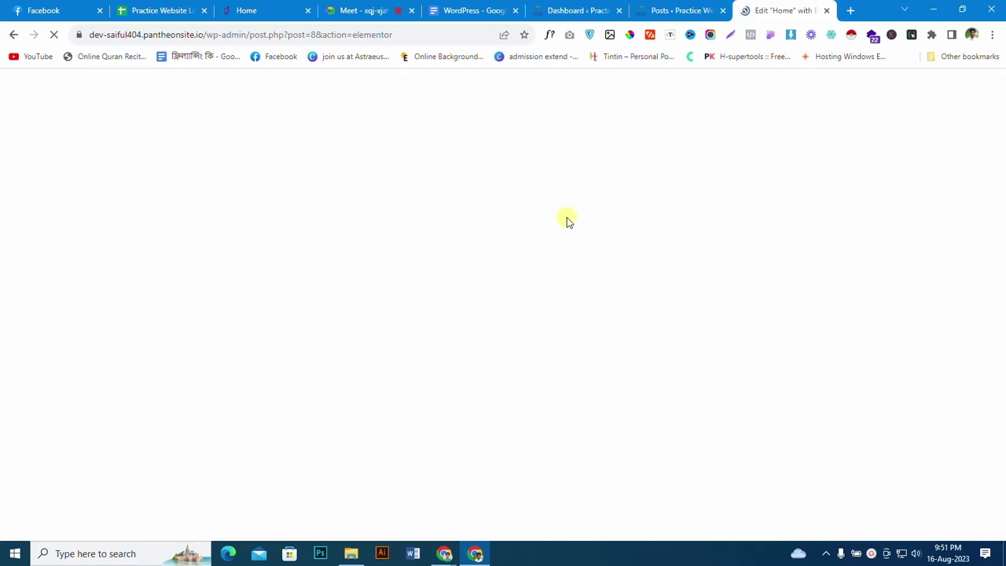
# Step: Switch to the Google Meet call, check the in-call messages and close the chat
pyautogui.click(368, 8)
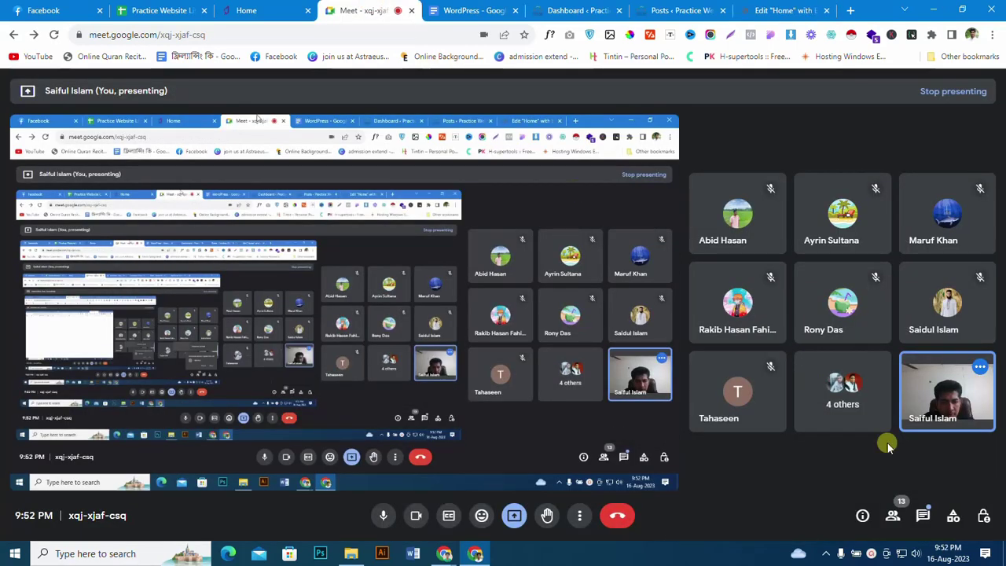
pyautogui.click(928, 517)
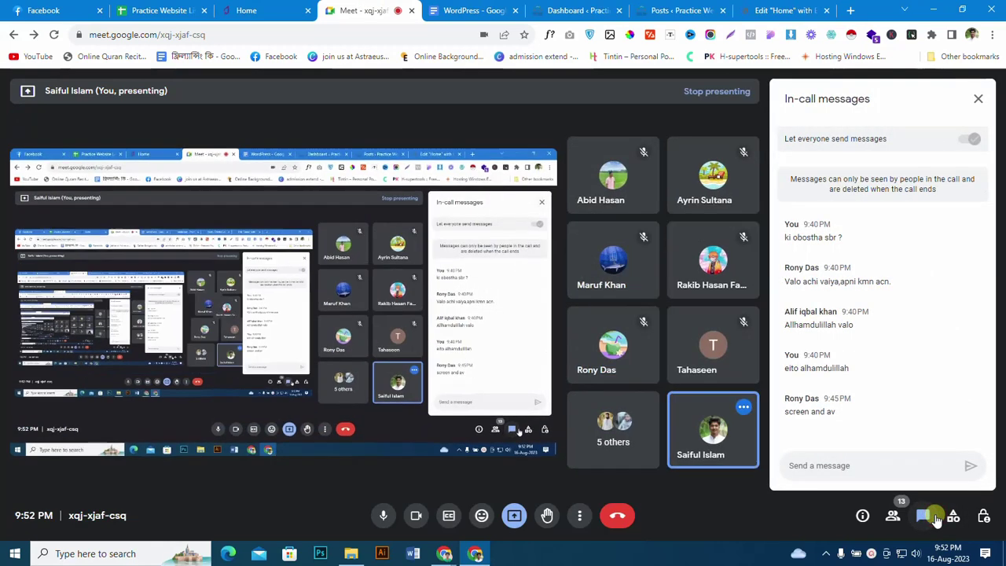
pyautogui.click(933, 517)
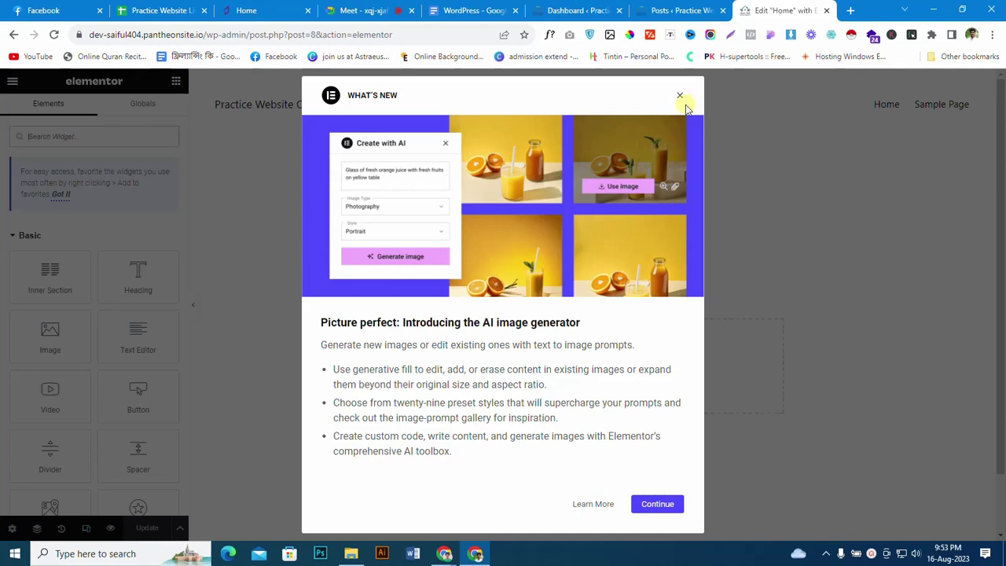
# Step: Try a browser zoom of 90% on the Elementor editor and restore it to 100%
pyautogui.click(992, 35)
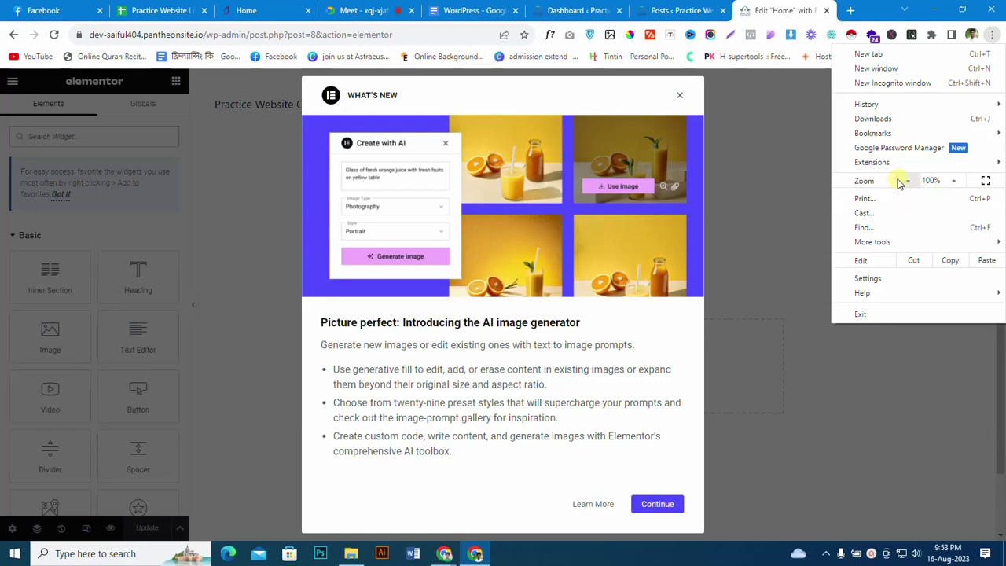
pyautogui.click(904, 181)
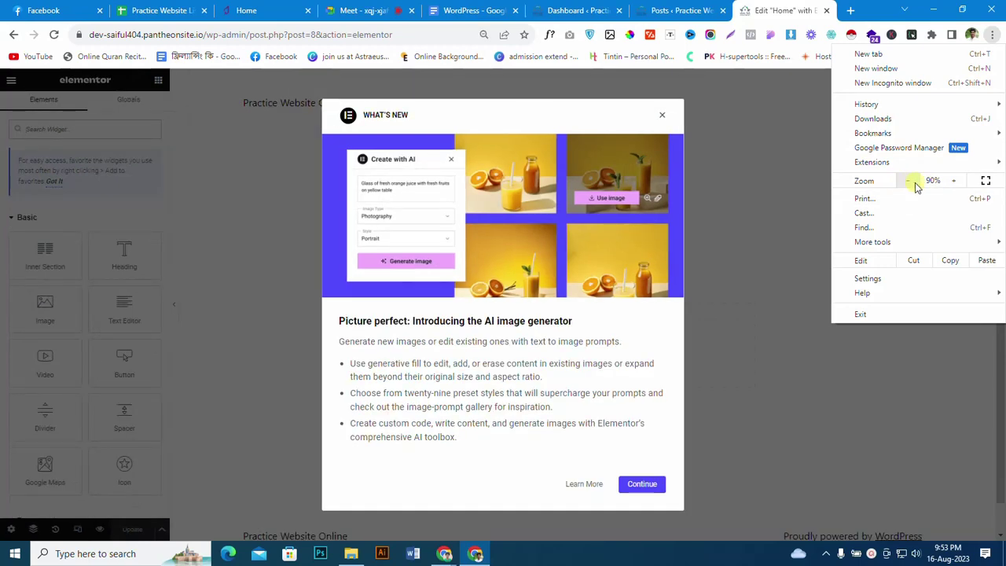
pyautogui.click(952, 182)
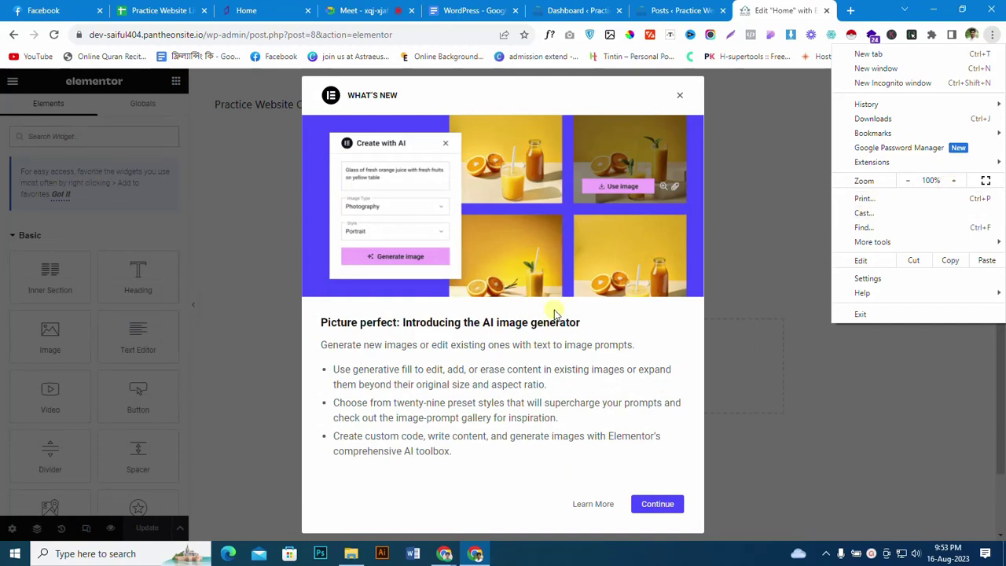
# Step: Dismiss the What's New announcements about the AI image generator and Flexbox containers in the Elementor editor
pyautogui.click(681, 96)
pyautogui.click(681, 96)
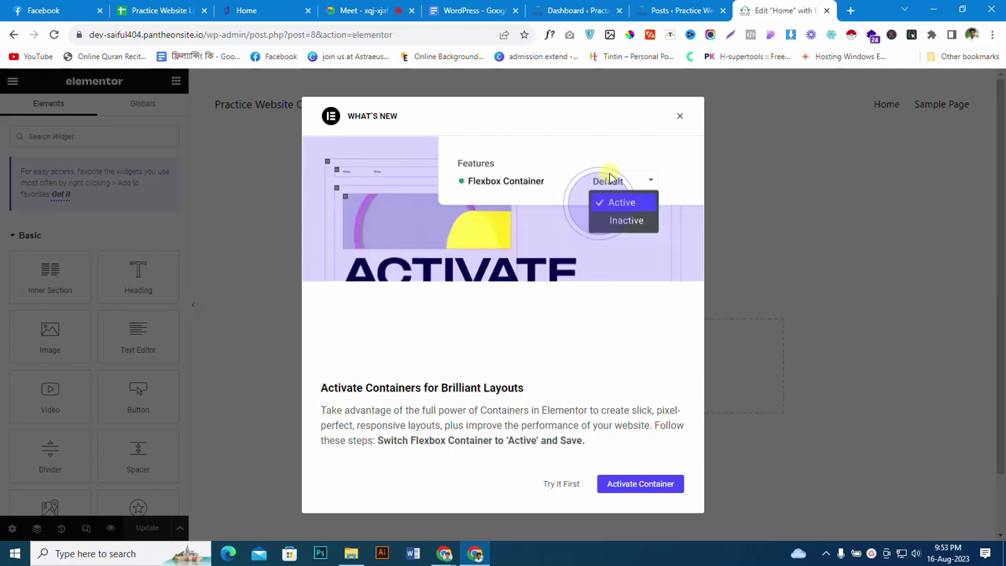
pyautogui.click(680, 116)
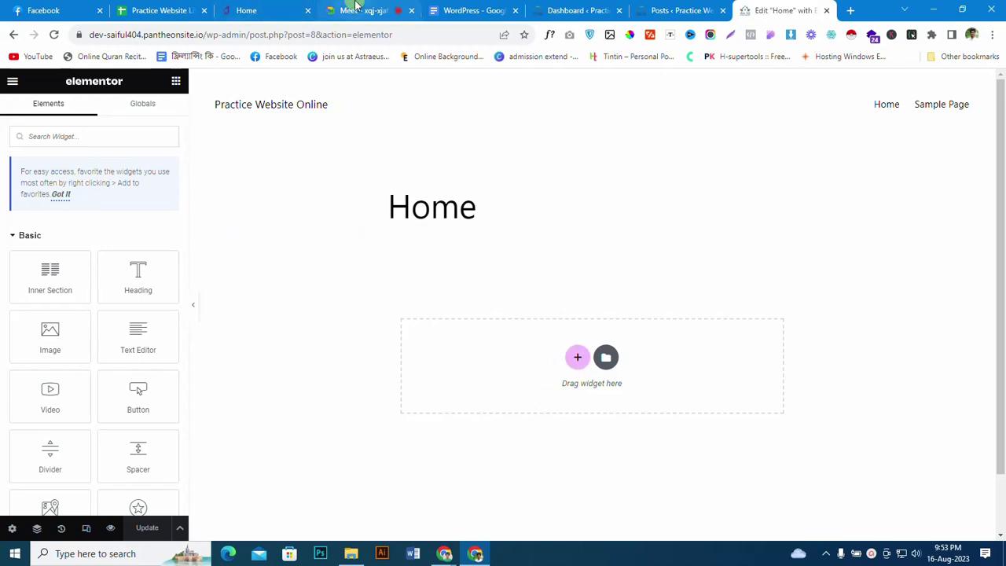
# Step: Switch to the Praava Health reference website and skim its home page layout from header to footer
pyautogui.click(240, 11)
pyautogui.scroll(-4, 476, 276)
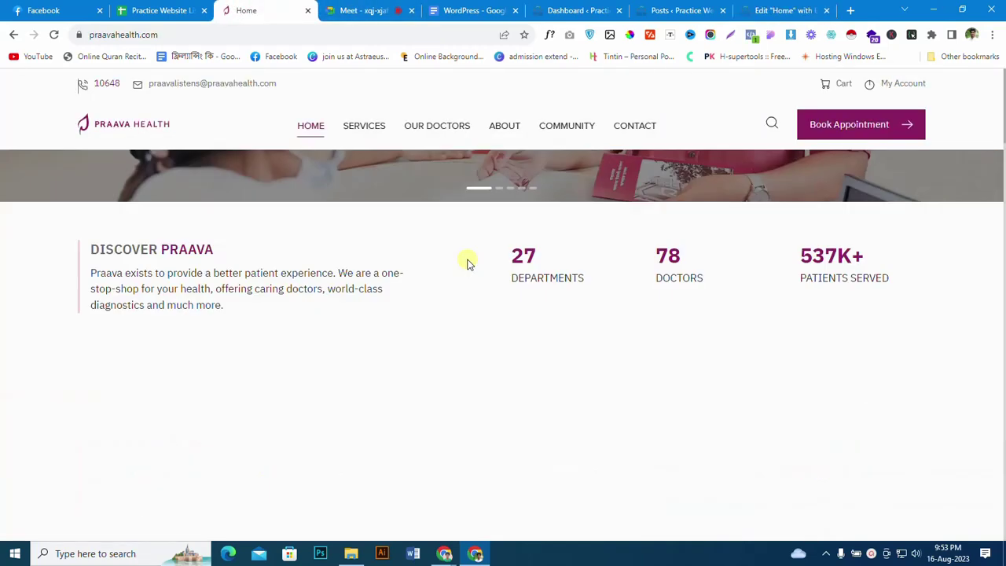
pyautogui.scroll(-10, 472, 267)
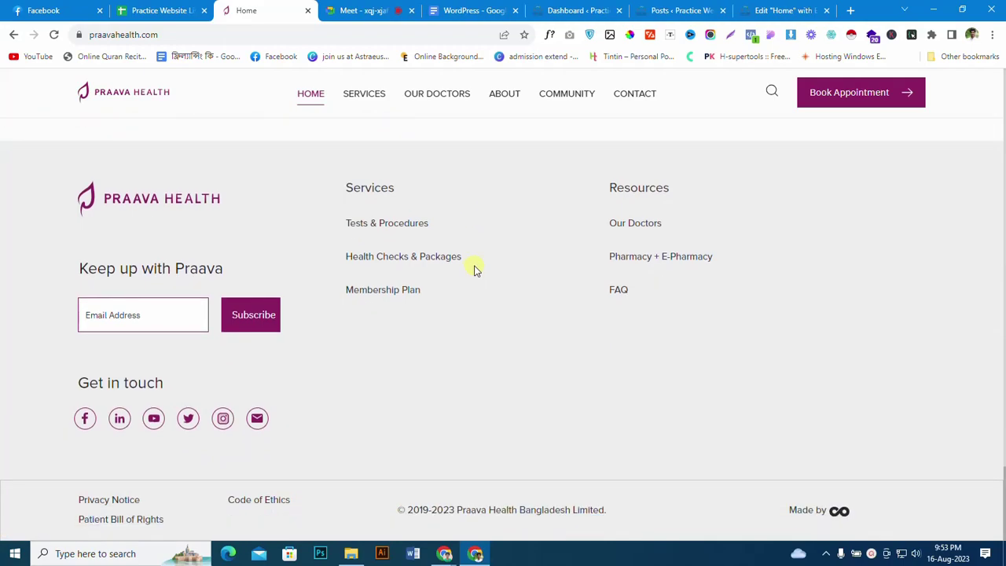
pyautogui.scroll(15, 474, 267)
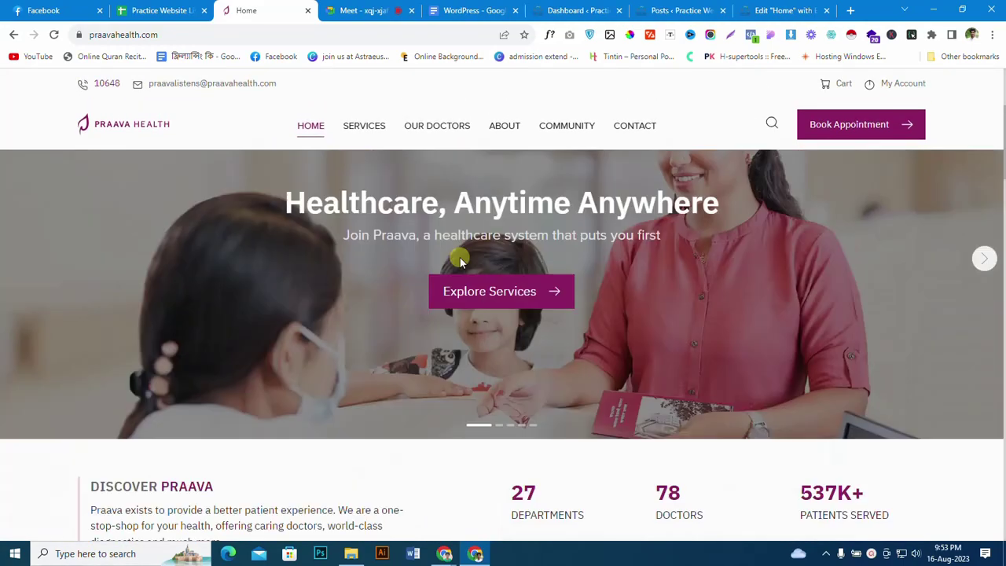
pyautogui.scroll(1, 460, 262)
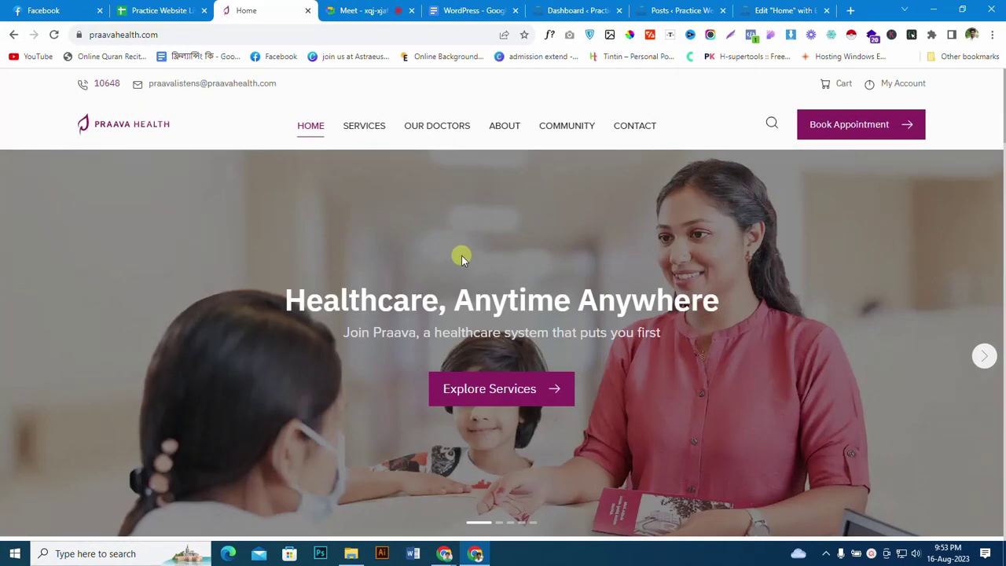
pyautogui.scroll(-10, 461, 256)
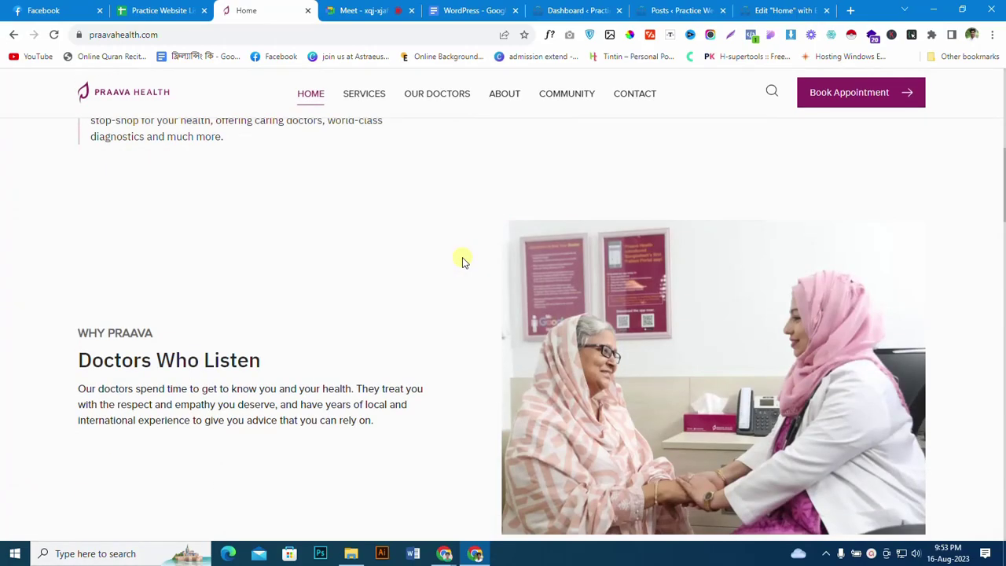
pyautogui.scroll(-5, 470, 259)
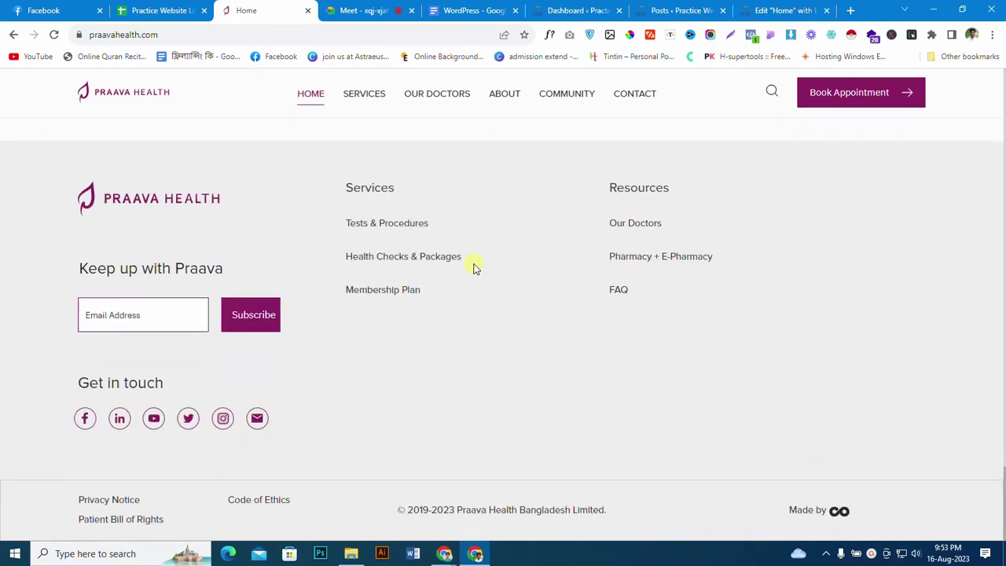
pyautogui.scroll(3, 472, 264)
pyautogui.scroll(12, 1002, 414)
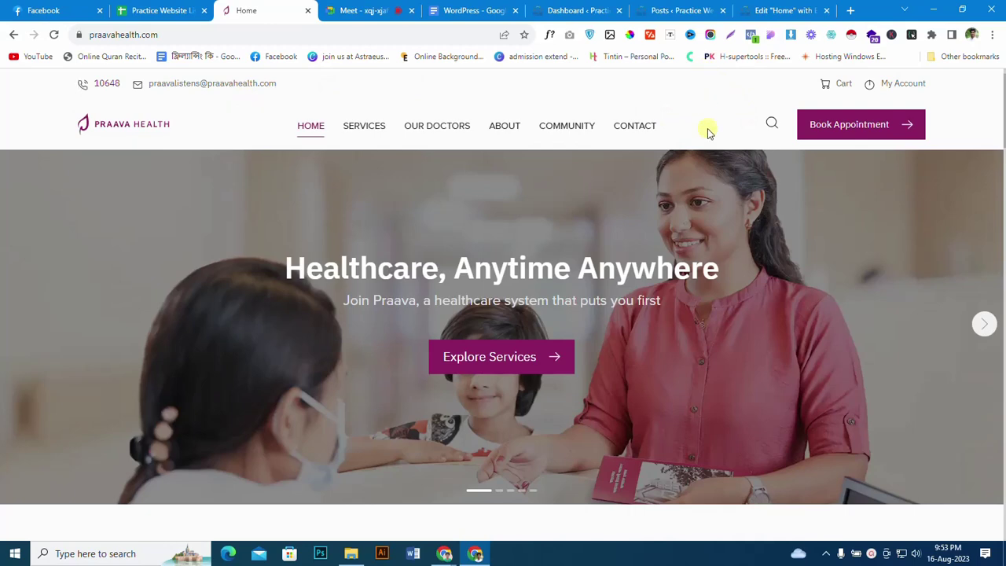
# Step: Examine the Praava Health home page section by section, from the hero and statistics through the Why Praava blocks to the footer
pyautogui.scroll(-1, 431, 229)
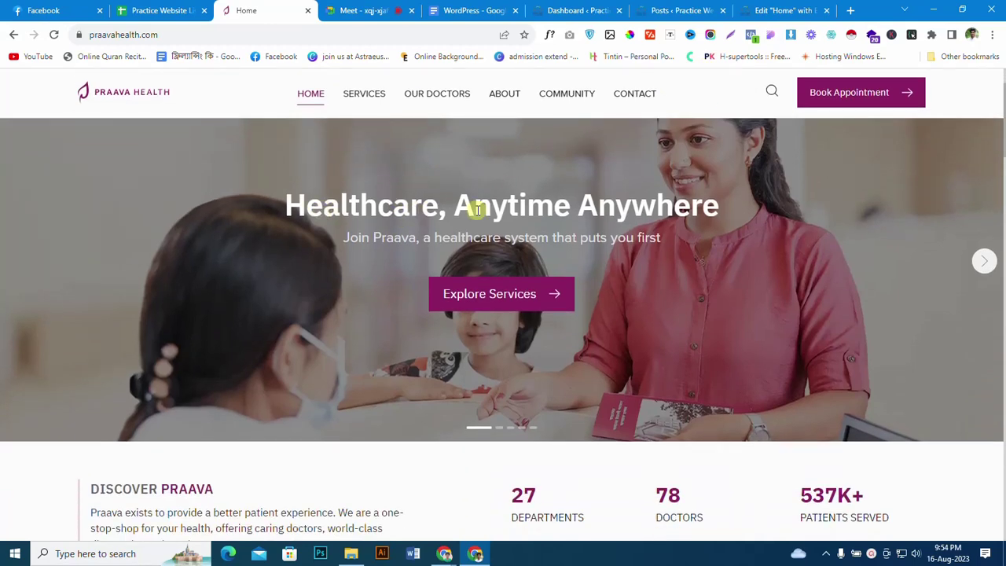
pyautogui.scroll(-3, 678, 278)
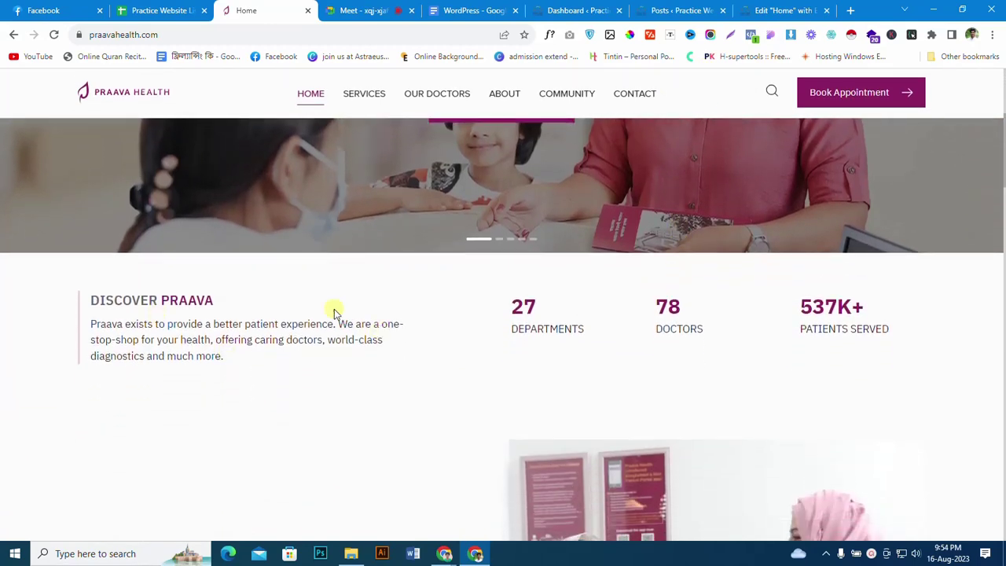
pyautogui.moveTo(503, 307)
pyautogui.mouseDown()
pyautogui.moveTo(781, 305)
pyautogui.moveTo(802, 321)
pyautogui.moveTo(930, 338)
pyautogui.moveTo(449, 279)
pyautogui.moveTo(496, 303)
pyautogui.mouseUp()
pyautogui.click(499, 304)
pyautogui.scroll(-2, 512, 305)
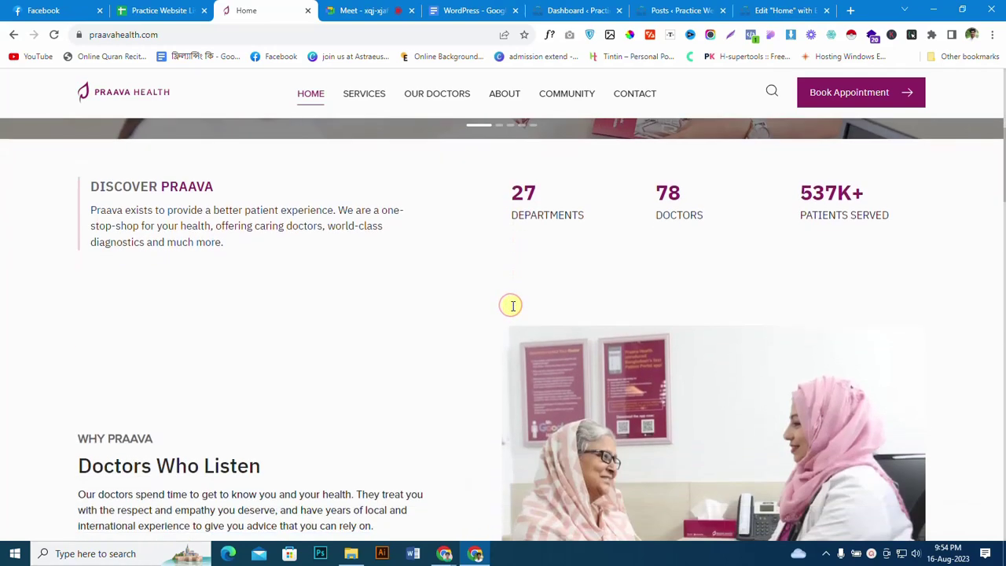
pyautogui.scroll(-2, 531, 250)
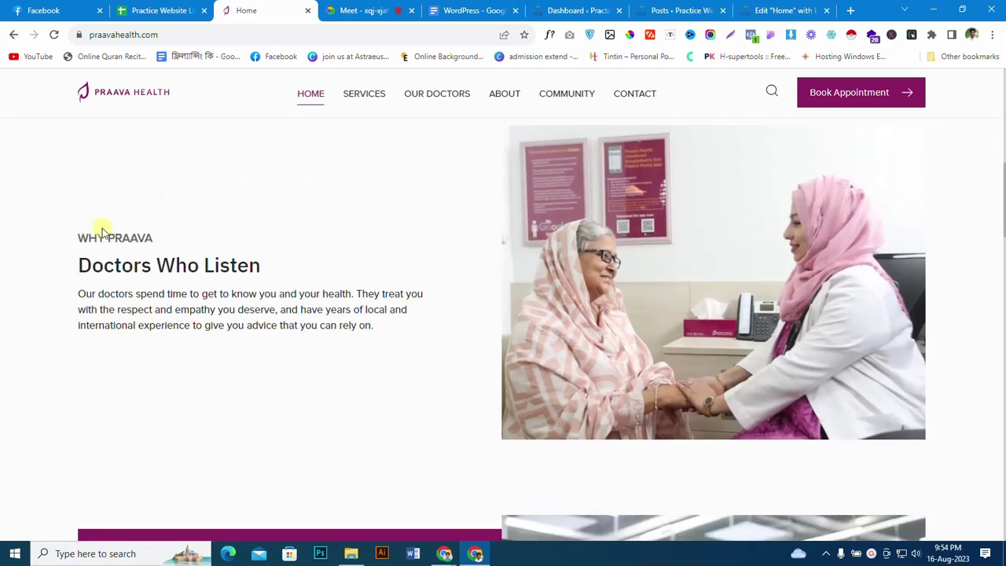
pyautogui.moveTo(71, 231); pyautogui.dragTo(422, 328)
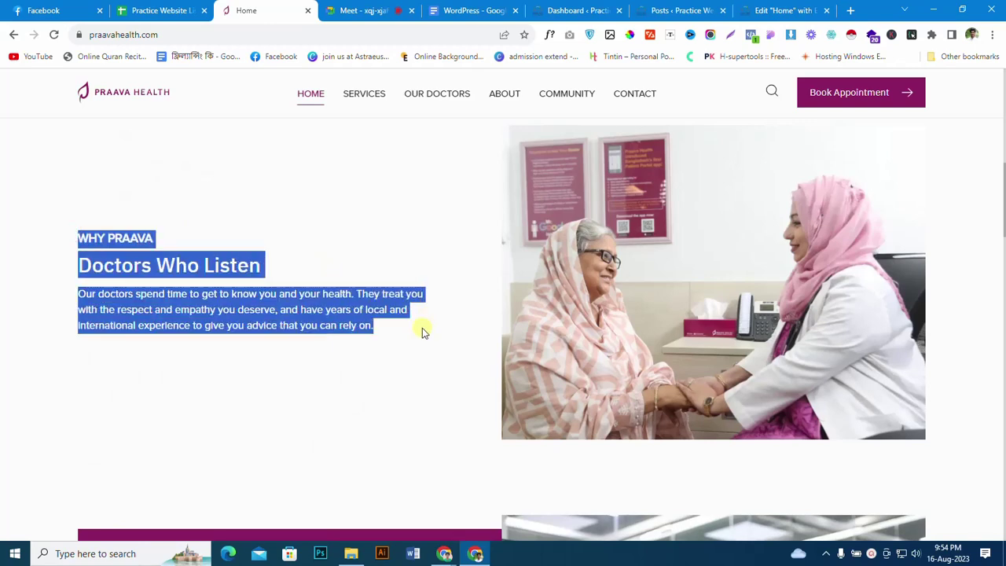
pyautogui.click(420, 328)
pyautogui.scroll(-3, 428, 315)
pyautogui.scroll(-1, 428, 315)
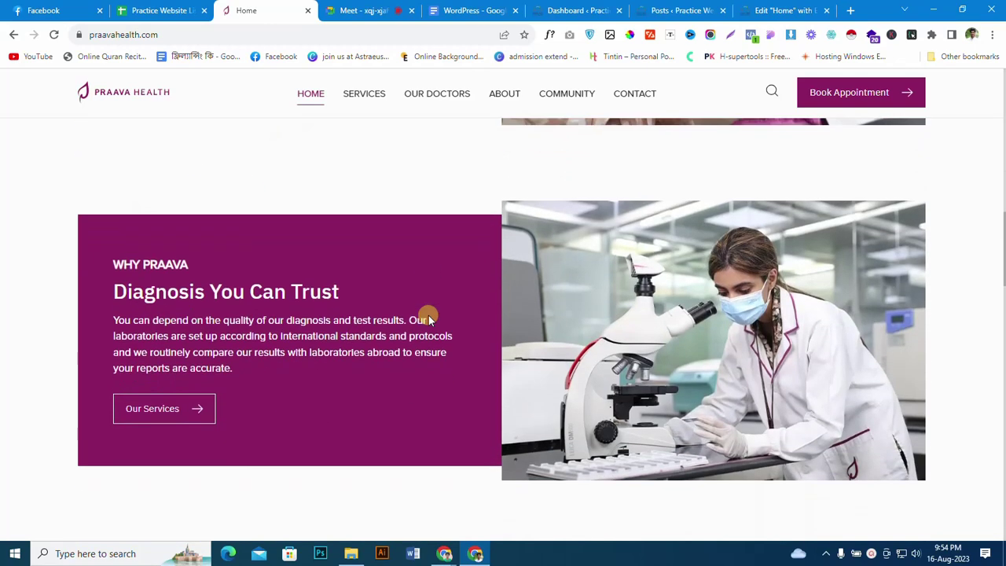
pyautogui.scroll(-4, 289, 284)
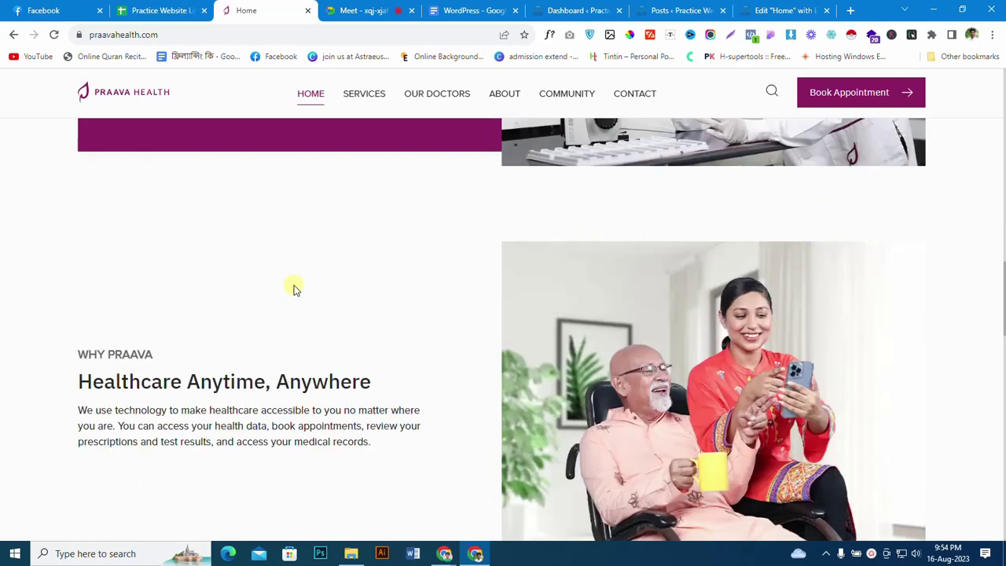
pyautogui.scroll(-5, 295, 283)
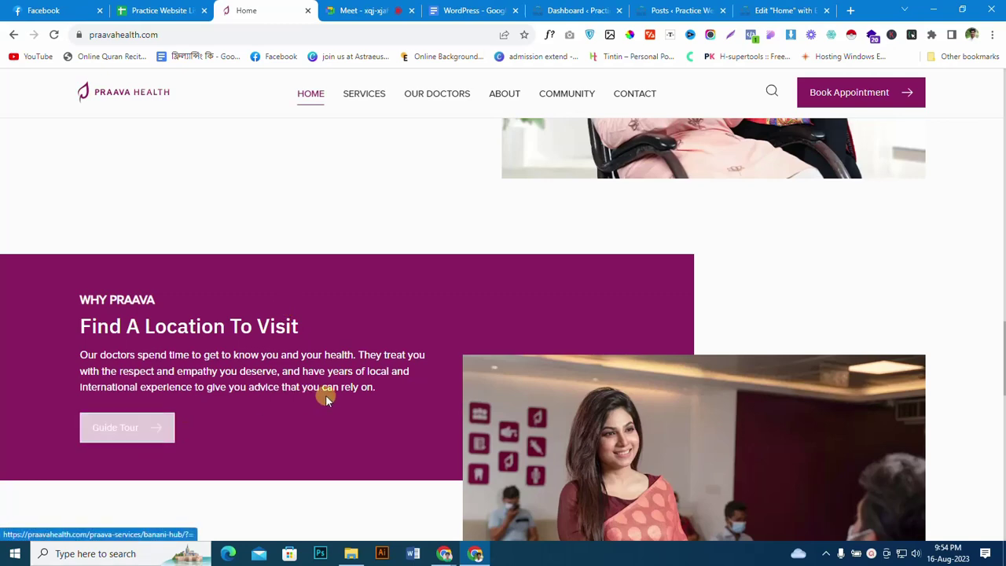
pyautogui.scroll(-4, 330, 400)
pyautogui.scroll(-4, 338, 405)
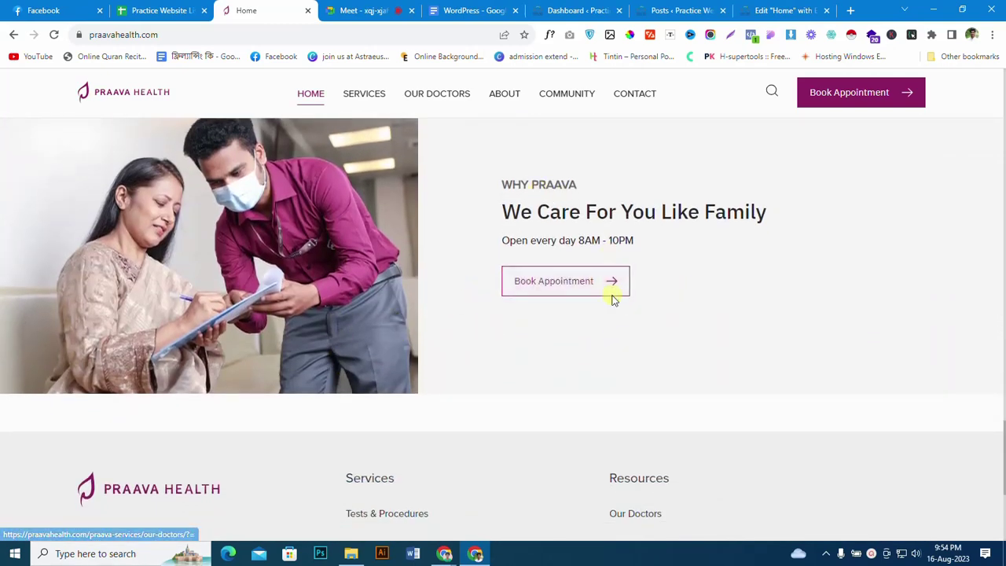
pyautogui.scroll(-3, 739, 310)
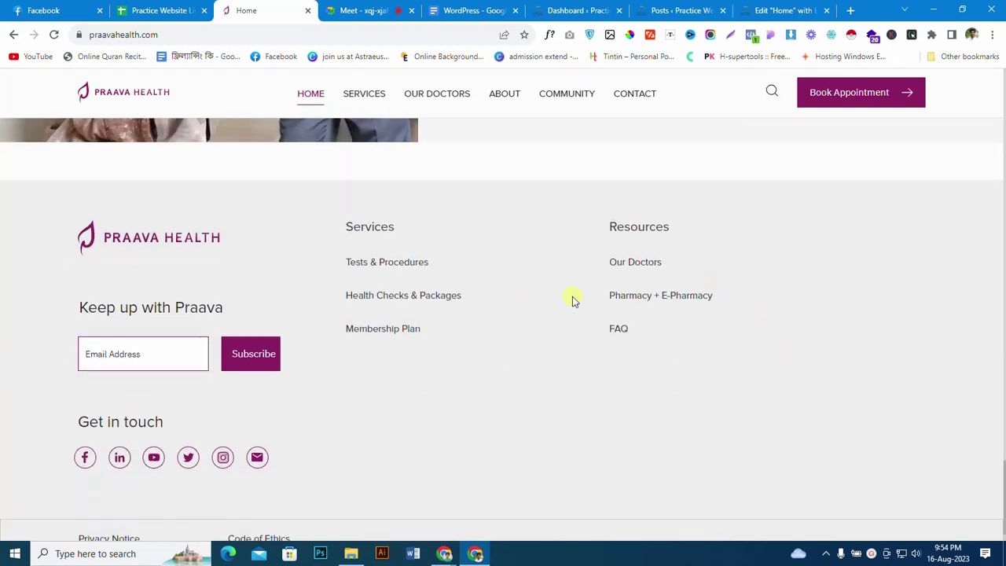
# Step: Review the button styles in the appointment and location sections and recheck the upper sections of the reference page
pyautogui.scroll(6, 573, 298)
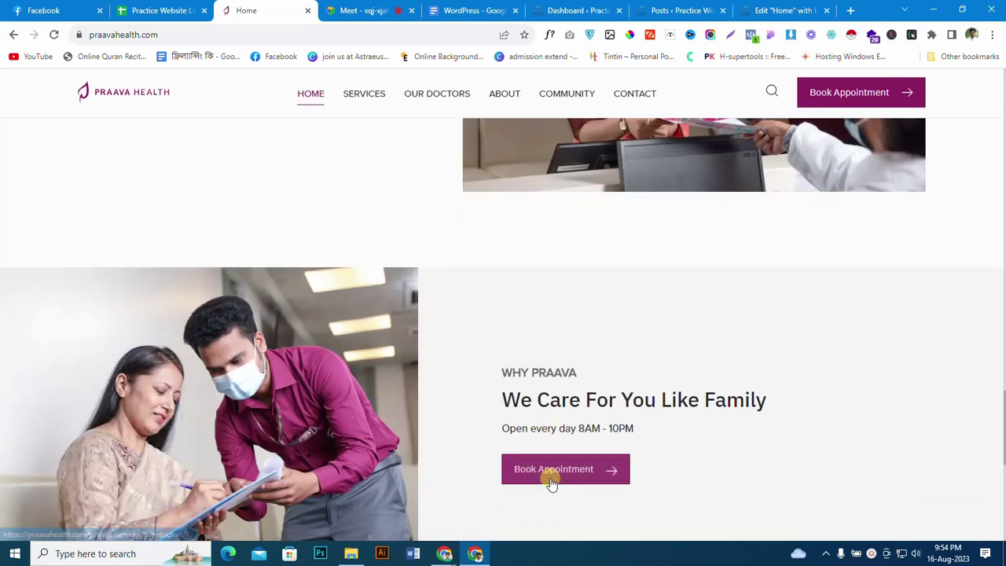
pyautogui.scroll(5, 547, 445)
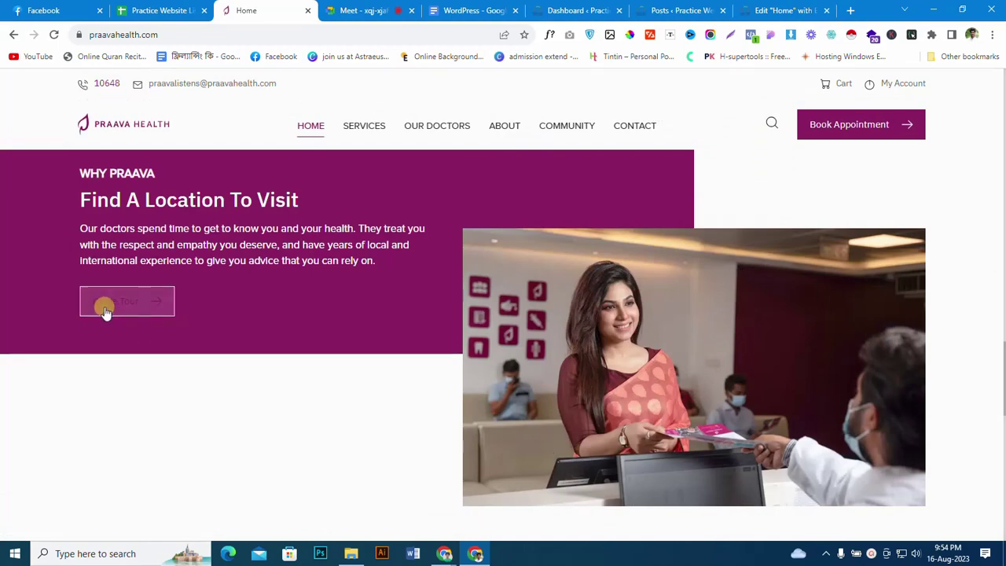
pyautogui.scroll(10, 377, 377)
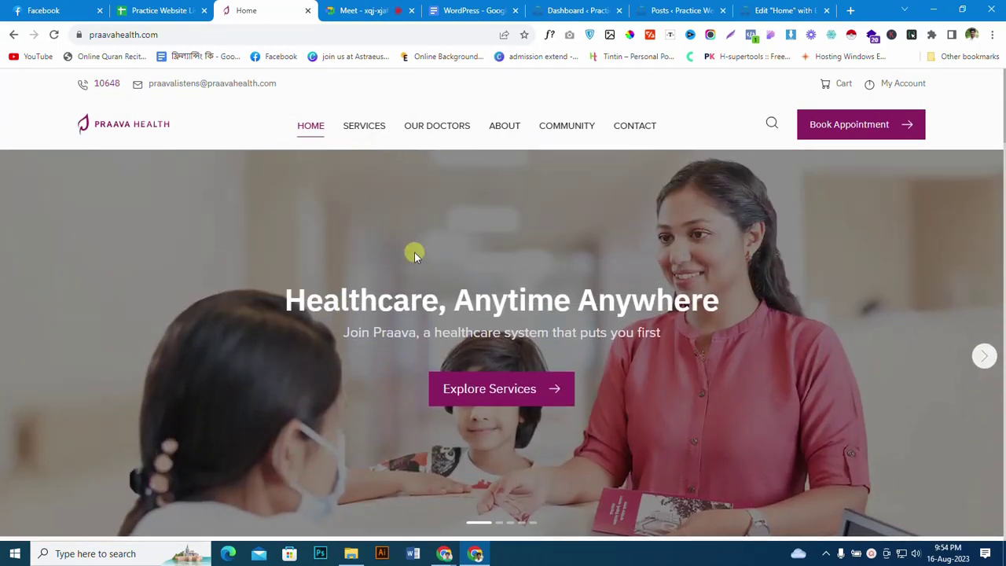
pyautogui.scroll(-6, 362, 268)
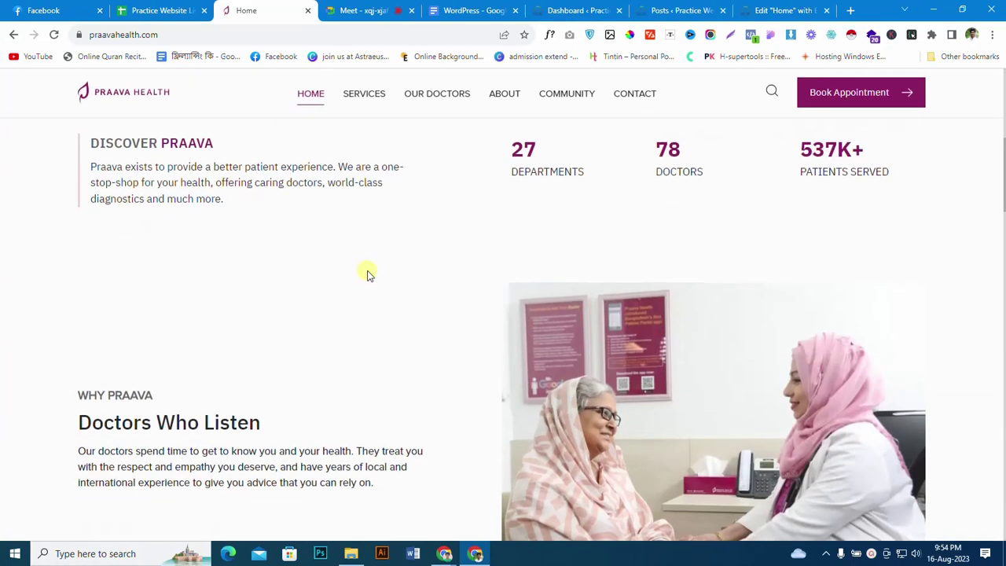
pyautogui.scroll(-5, 367, 272)
pyautogui.scroll(10, 367, 272)
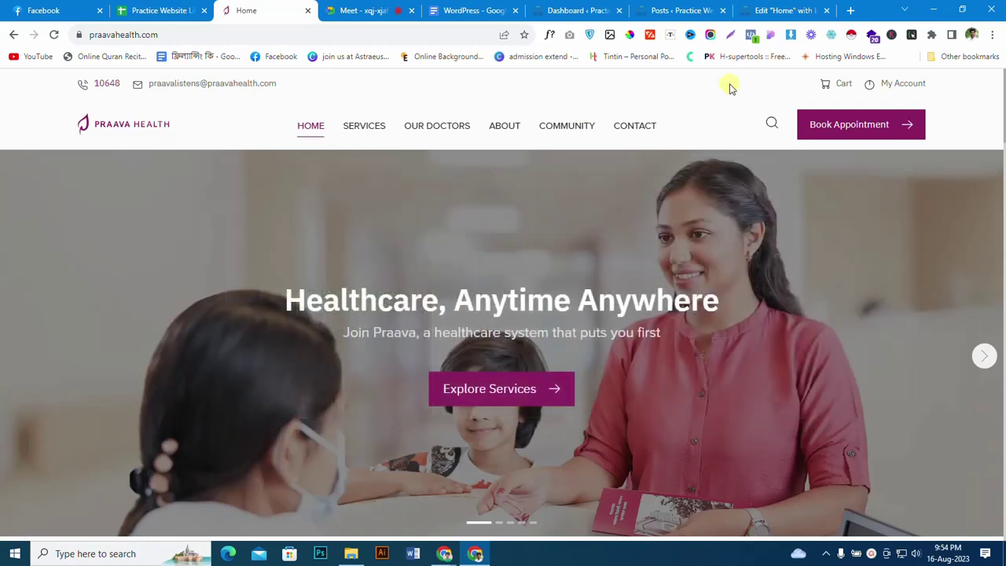
# Step: Open the Praava Health header logo image in a separate browser tab and close that tab
pyautogui.moveTo(494, 138)
pyautogui.rightClick(147, 131)
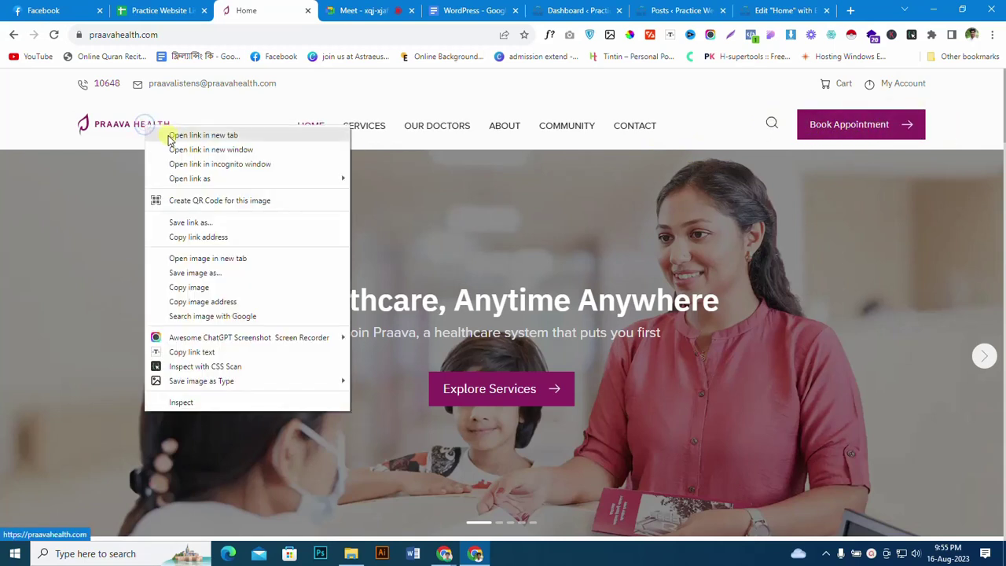
pyautogui.click(208, 258)
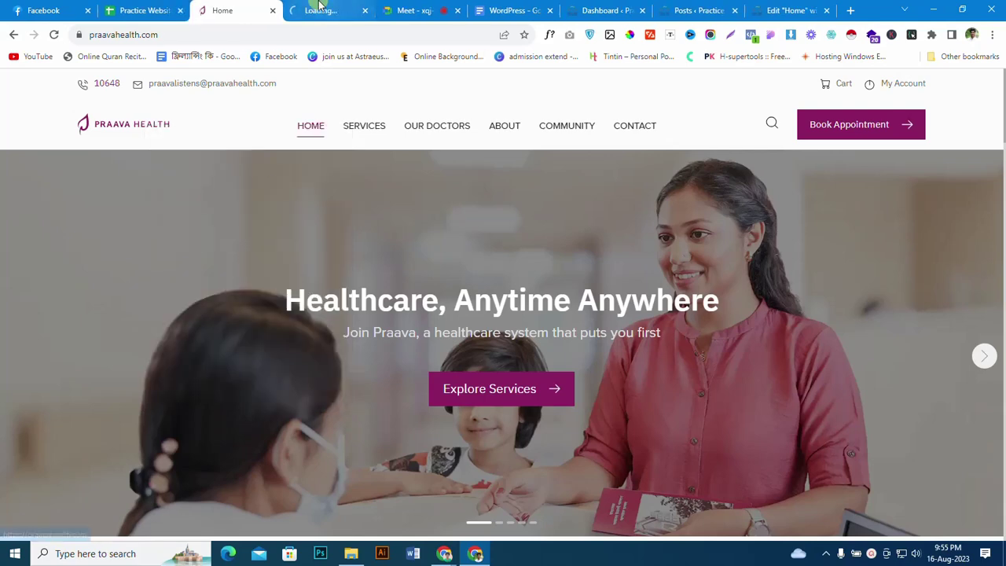
pyautogui.click(339, 11)
pyautogui.click(365, 11)
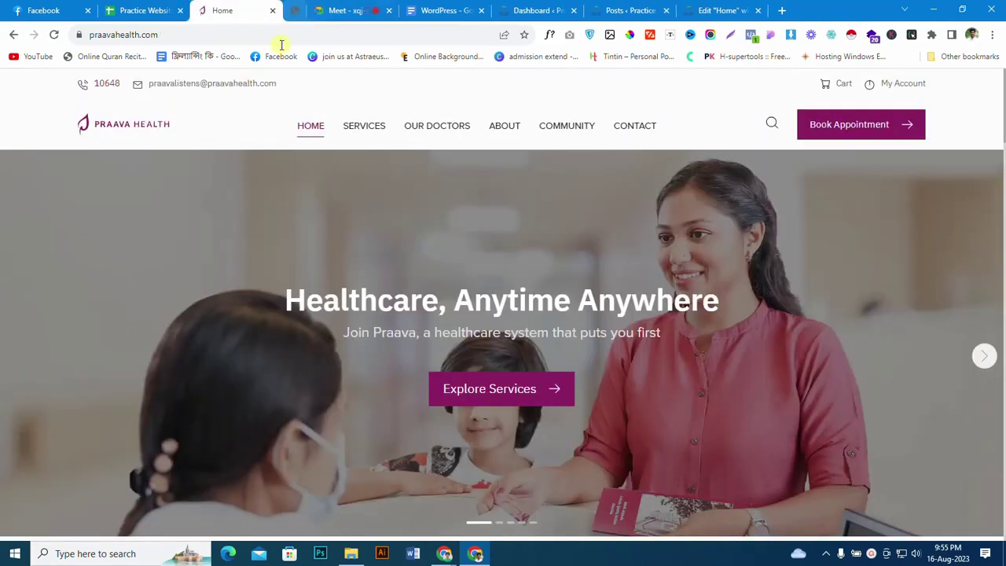
pyautogui.rightClick(138, 125)
pyautogui.click(241, 269)
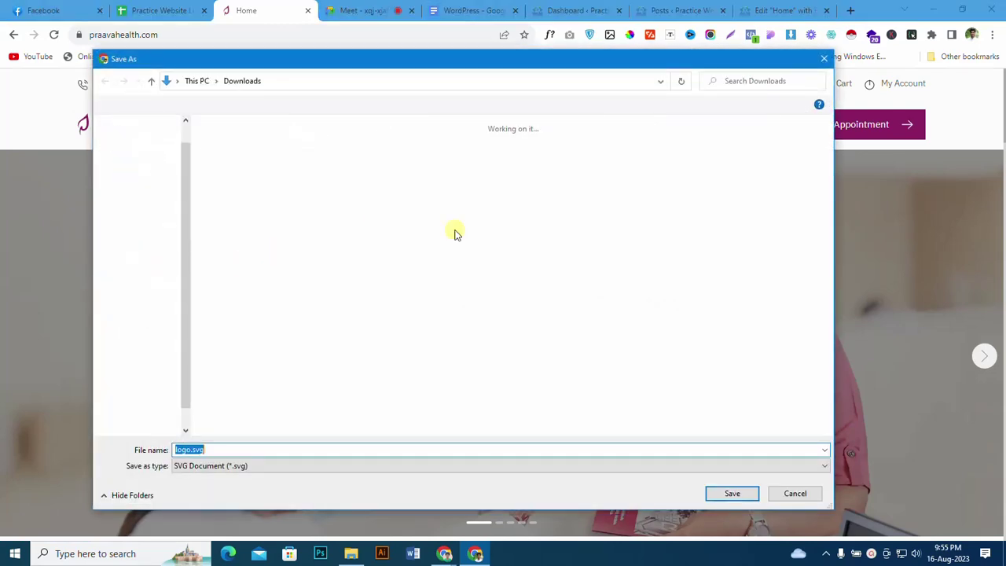
pyautogui.click(809, 493)
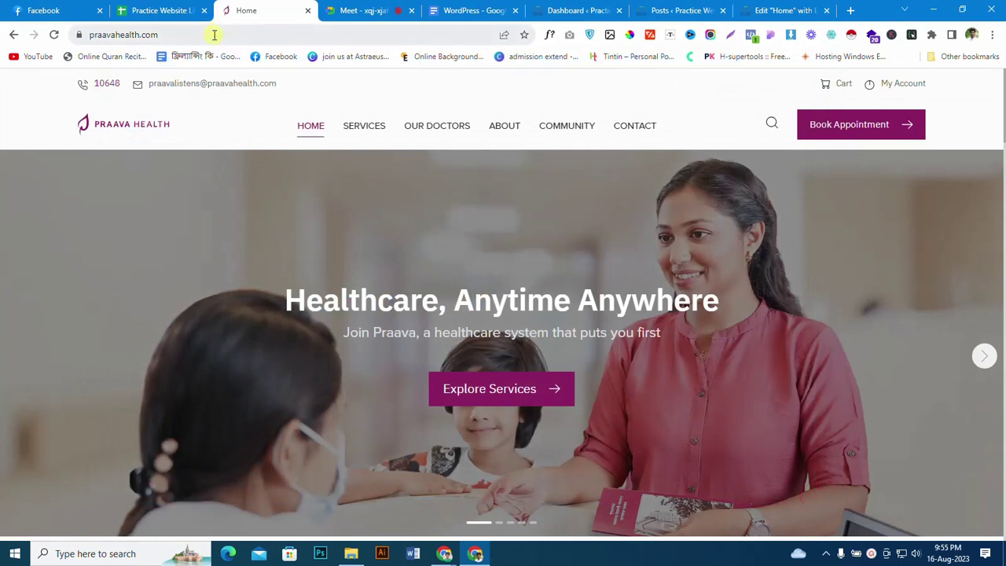
# Step: Save the Praava Health header logo as logo.svg in a new Praavahealth folder inside Downloads
pyautogui.doubleClick(115, 36)
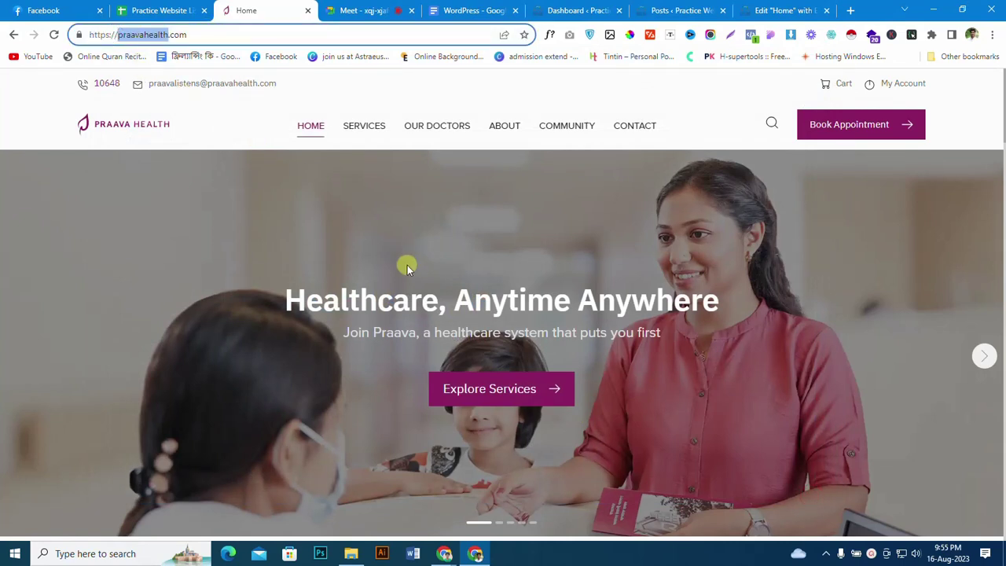
pyautogui.rightClick(122, 131)
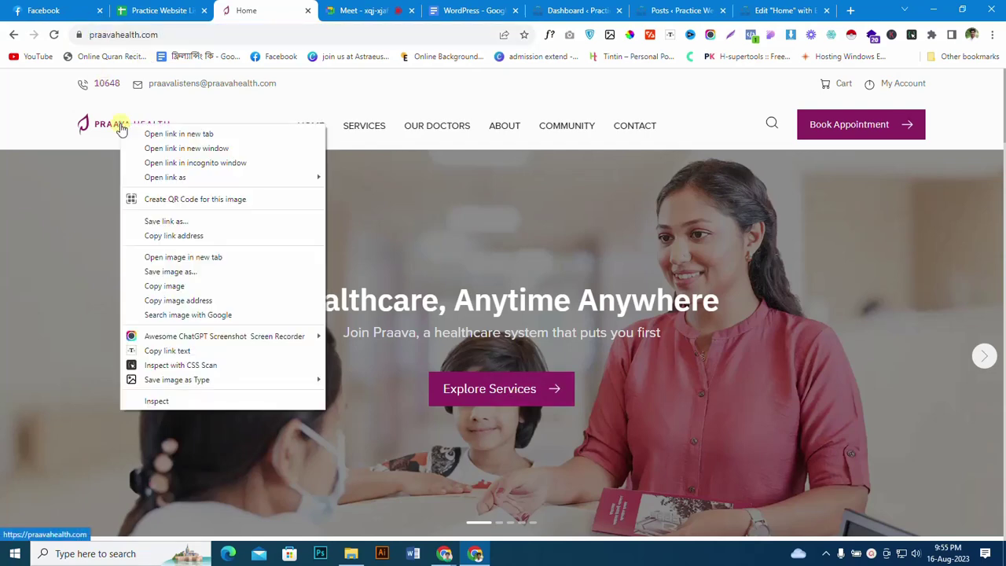
pyautogui.click(238, 273)
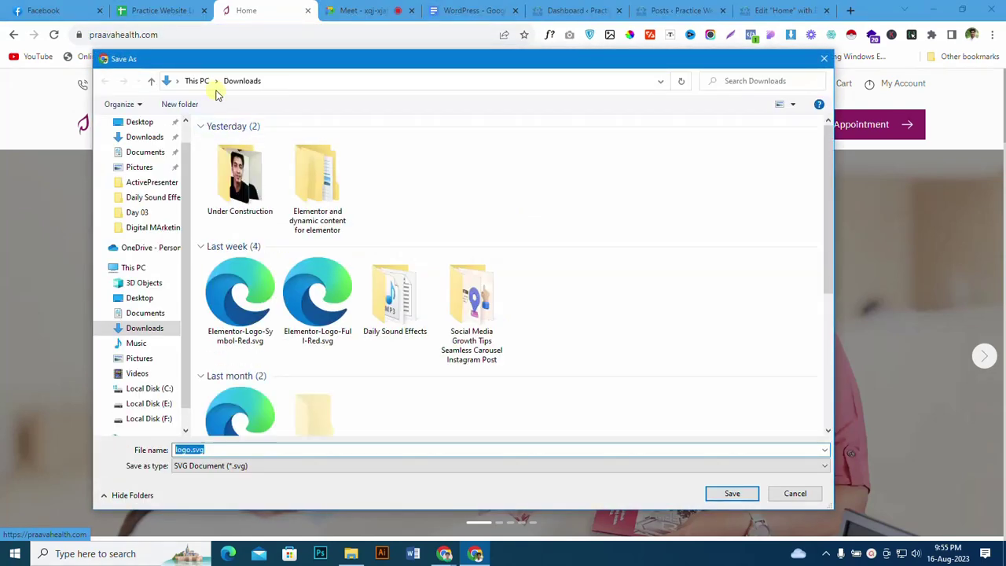
pyautogui.scroll(1, 173, 173)
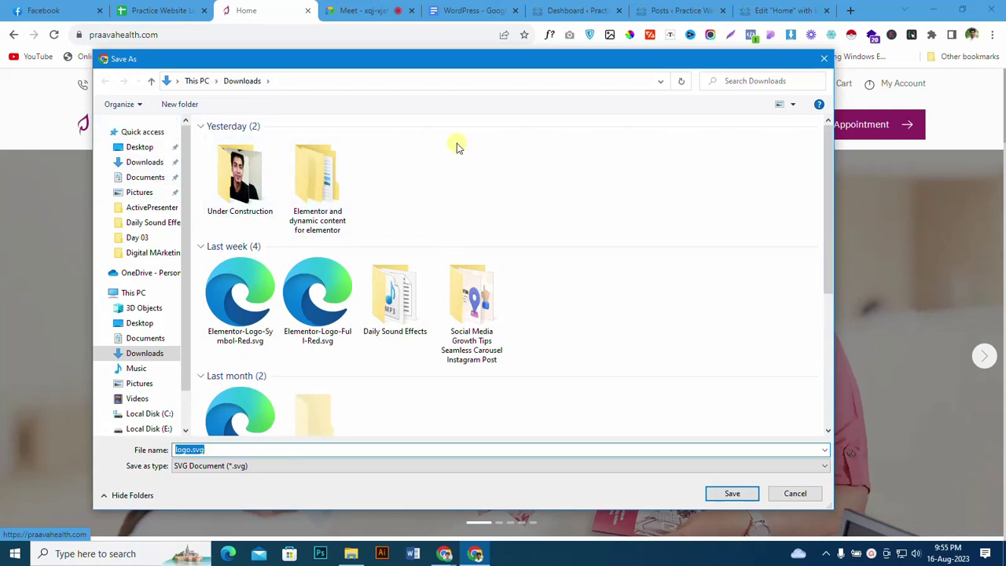
pyautogui.click(176, 103)
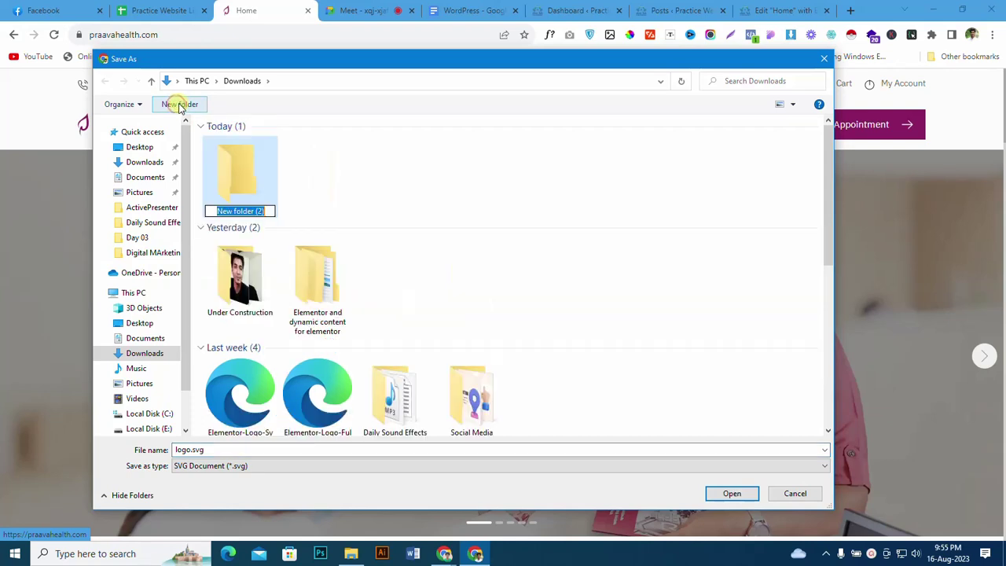
pyautogui.write('praavahealth')
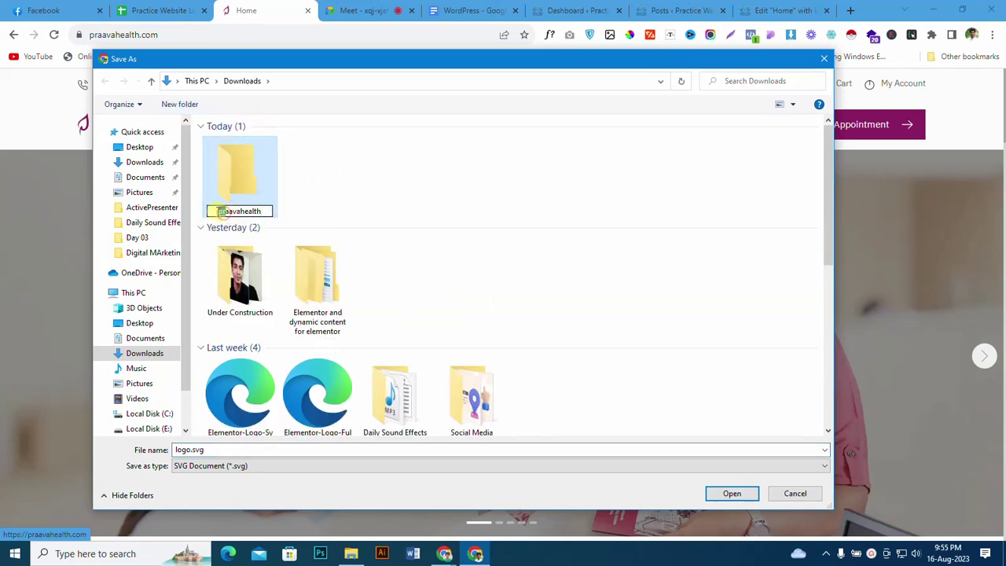
pyautogui.doubleClick(256, 180)
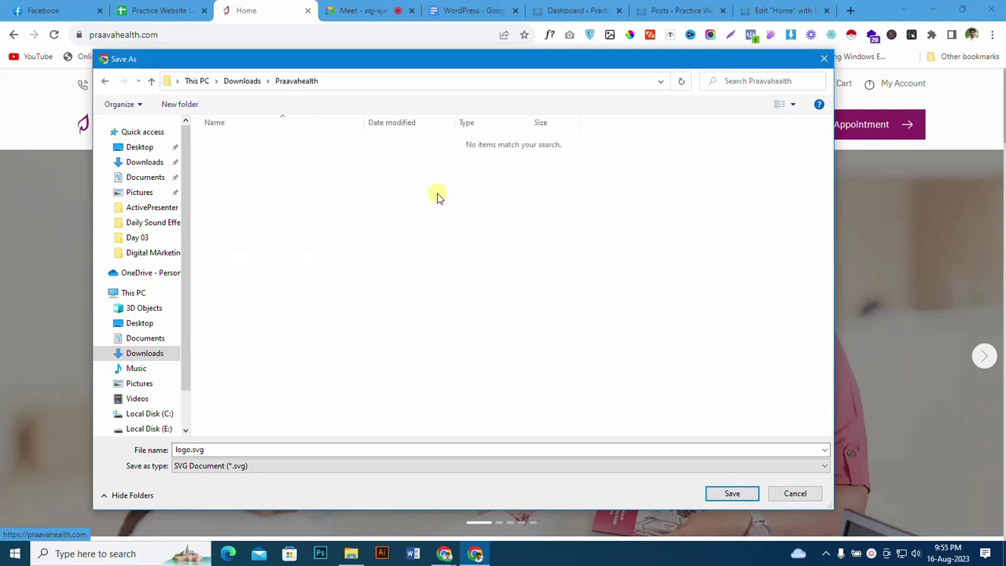
pyautogui.click(730, 495)
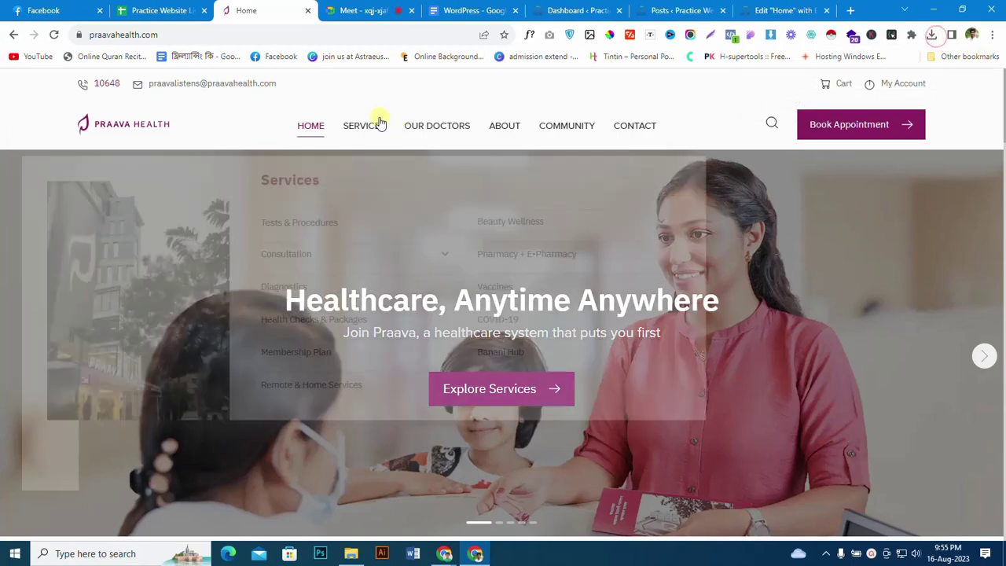
# Step: List the page's images with Image Downloader and open the Healthcare, Anytime Anywhere hero image in a separate tab
pyautogui.scroll(-5, 818, 314)
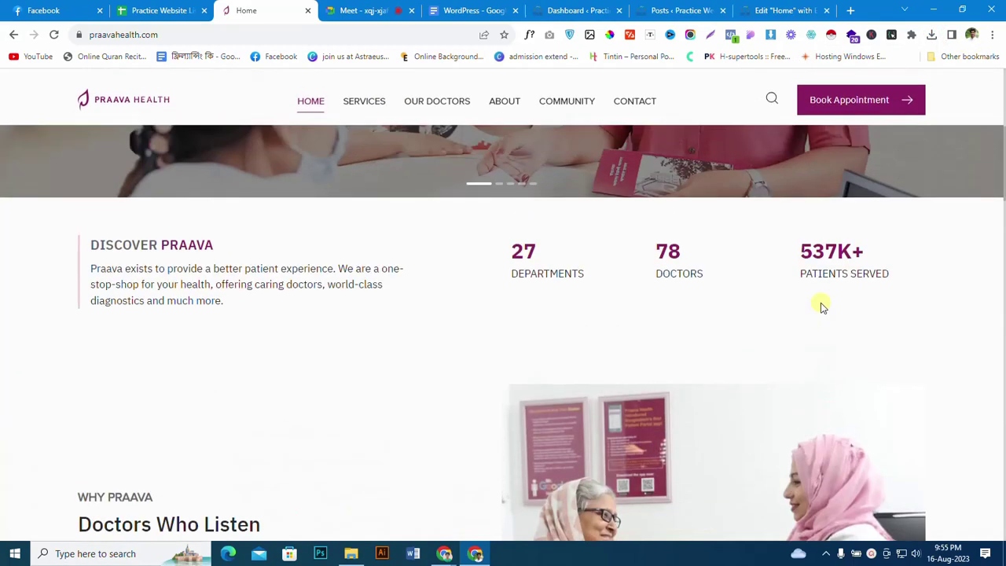
pyautogui.scroll(5, 707, 307)
pyautogui.rightClick(698, 244)
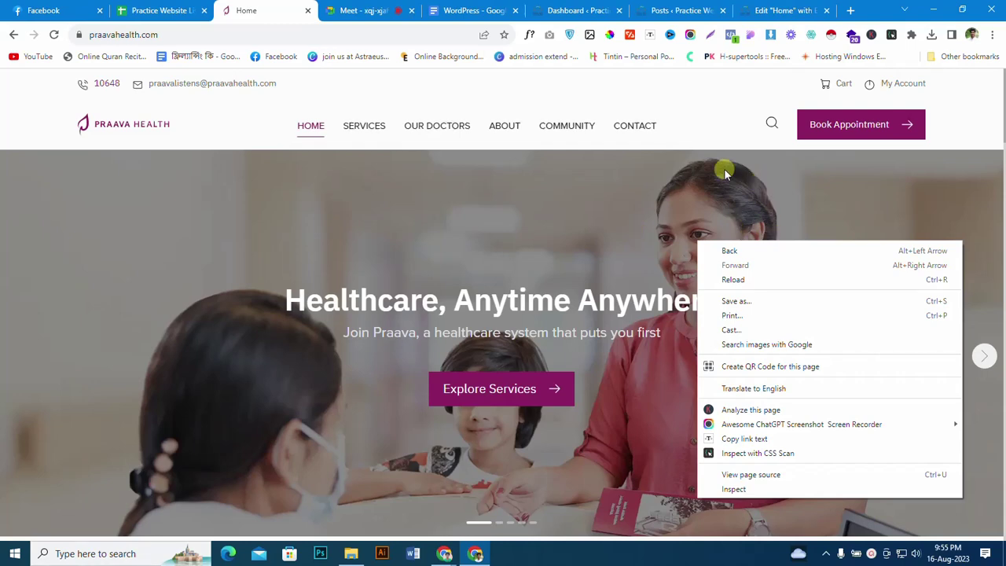
pyautogui.click(771, 36)
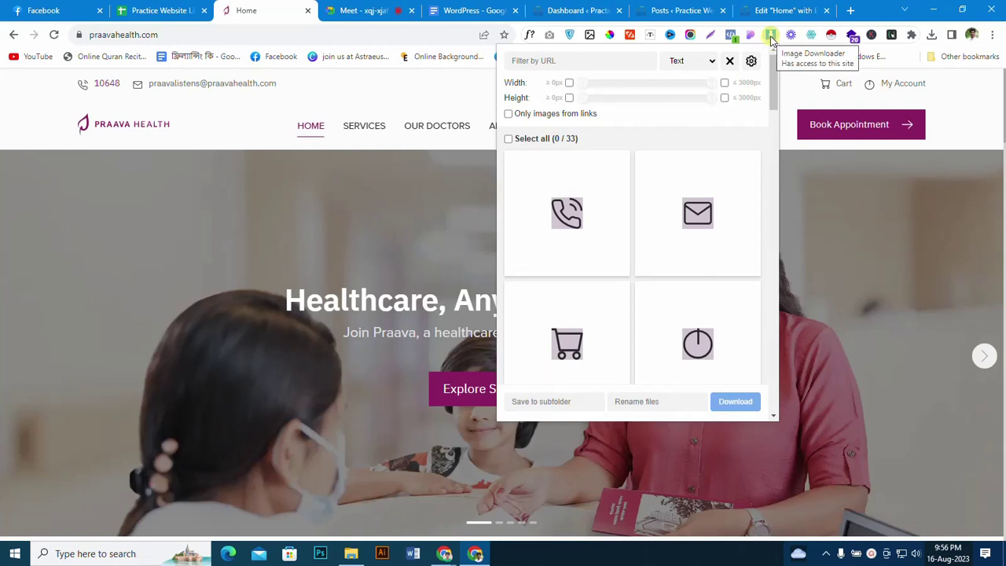
pyautogui.scroll(-4, 710, 209)
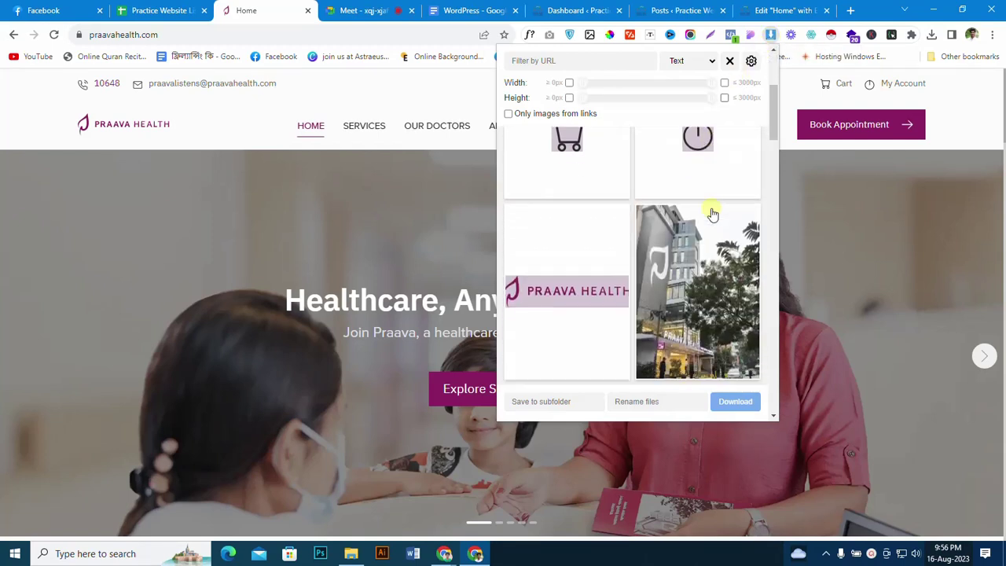
pyautogui.scroll(-6, 713, 214)
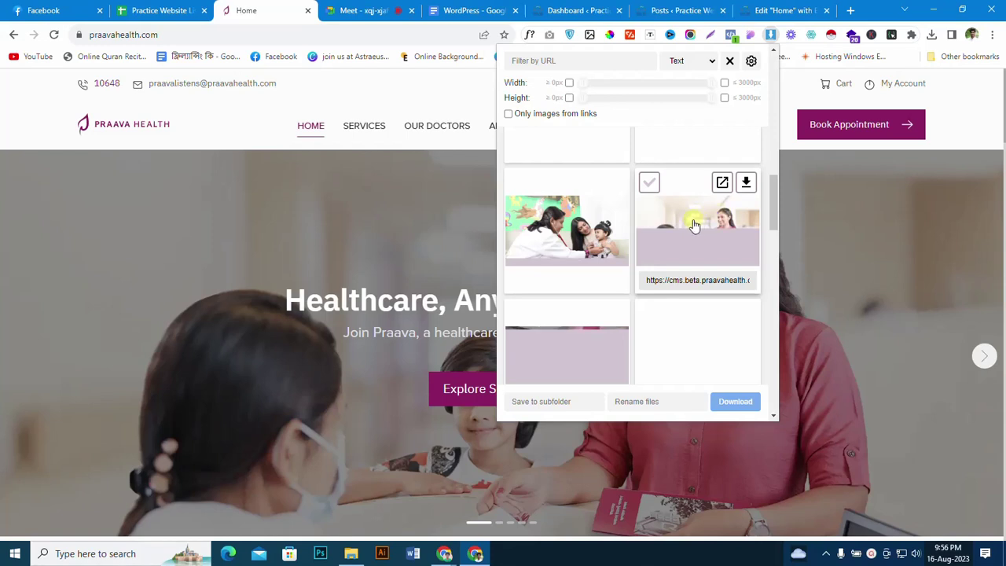
pyautogui.click(721, 183)
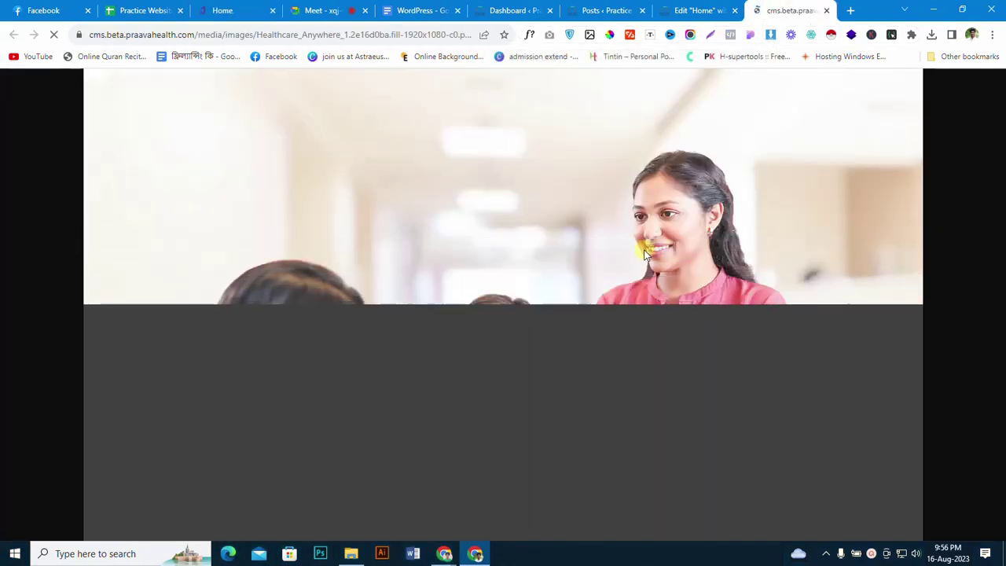
# Step: Save the full-size hero image as a PNG in the Praavahealth downloads folder, keeping its suggested file name
pyautogui.rightClick(643, 250)
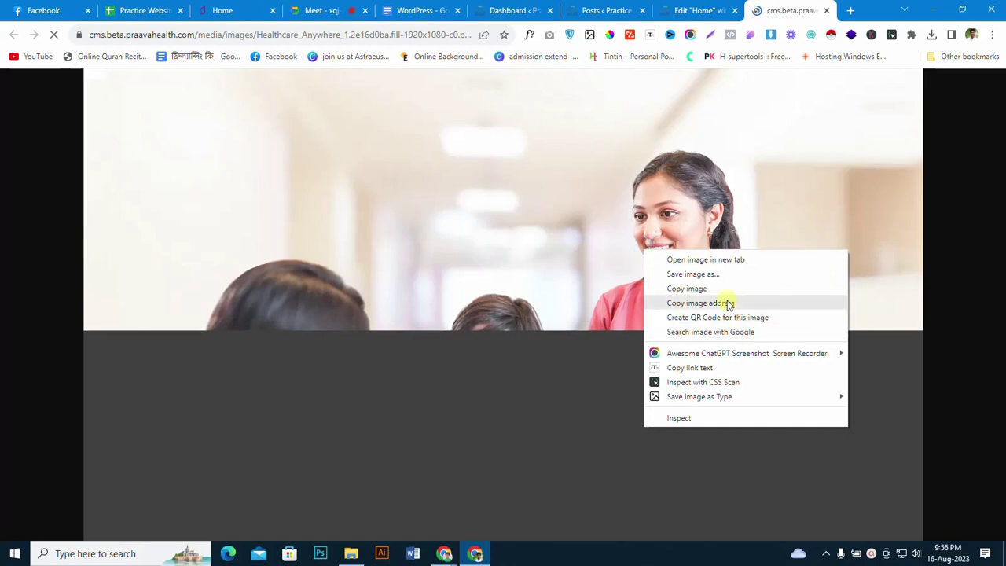
pyautogui.click(722, 274)
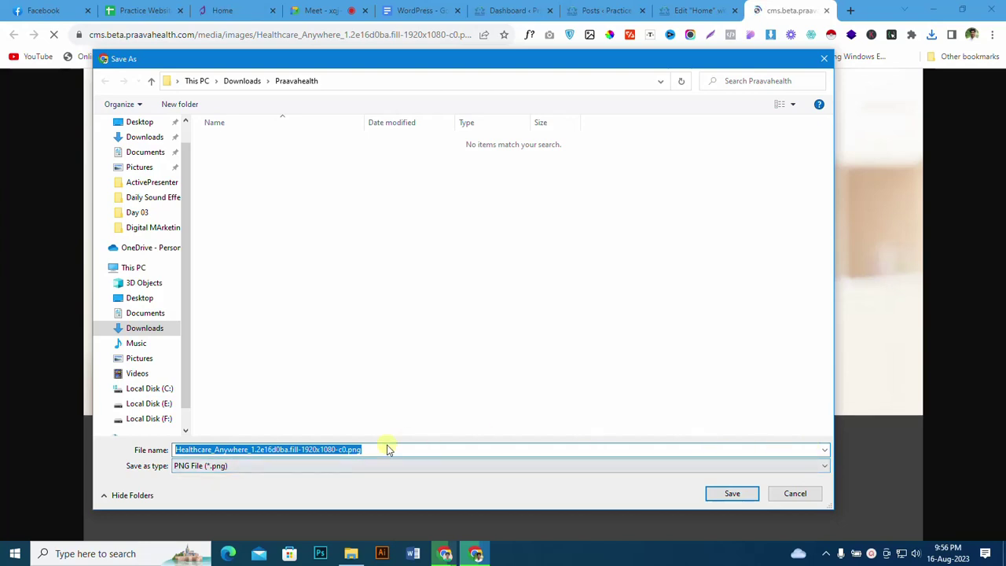
pyautogui.click(730, 495)
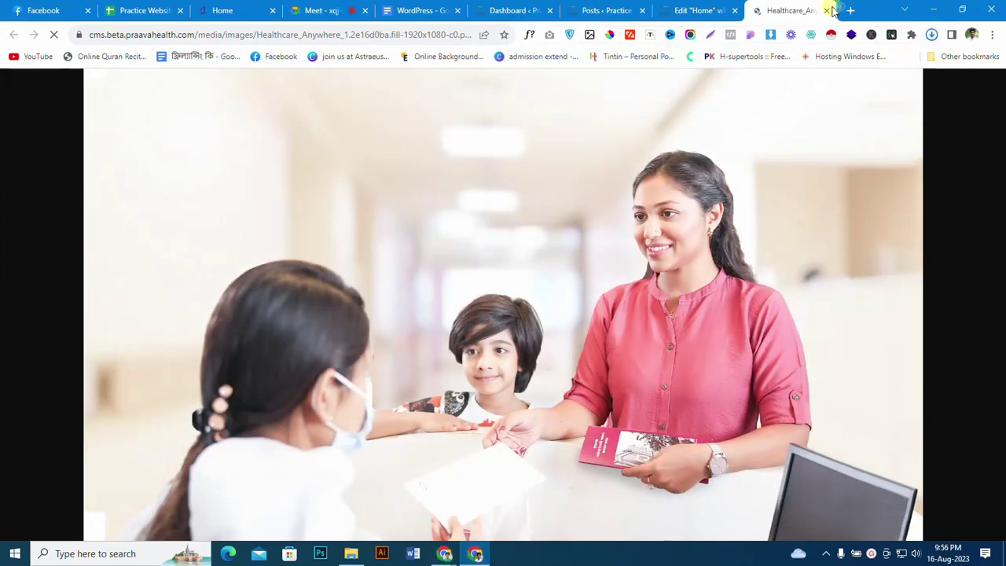
pyautogui.hotkey('ctrl', 'shift', 'Tab')
pyautogui.hotkey('ctrl', 'shift', 'Tab')
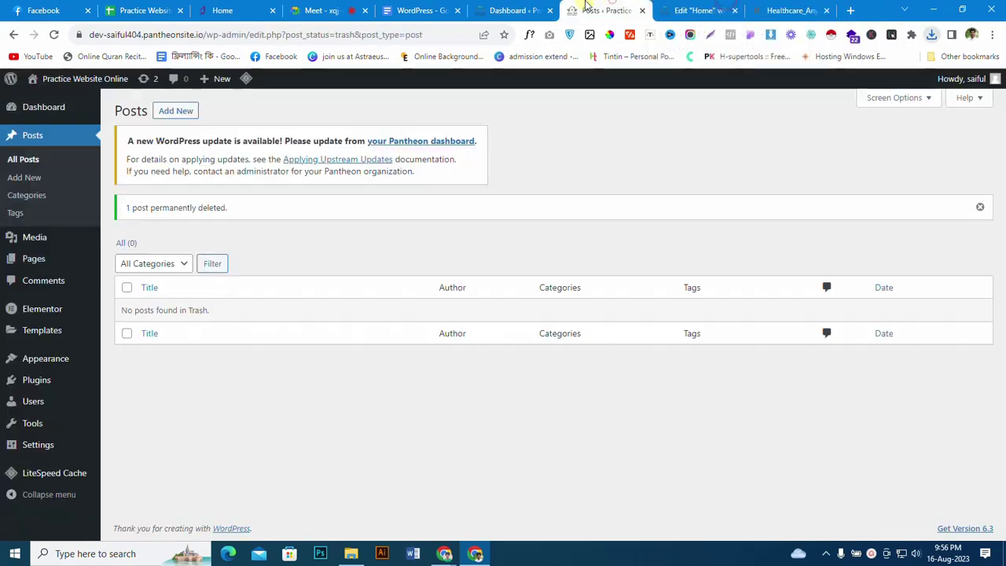
pyautogui.click(759, 7)
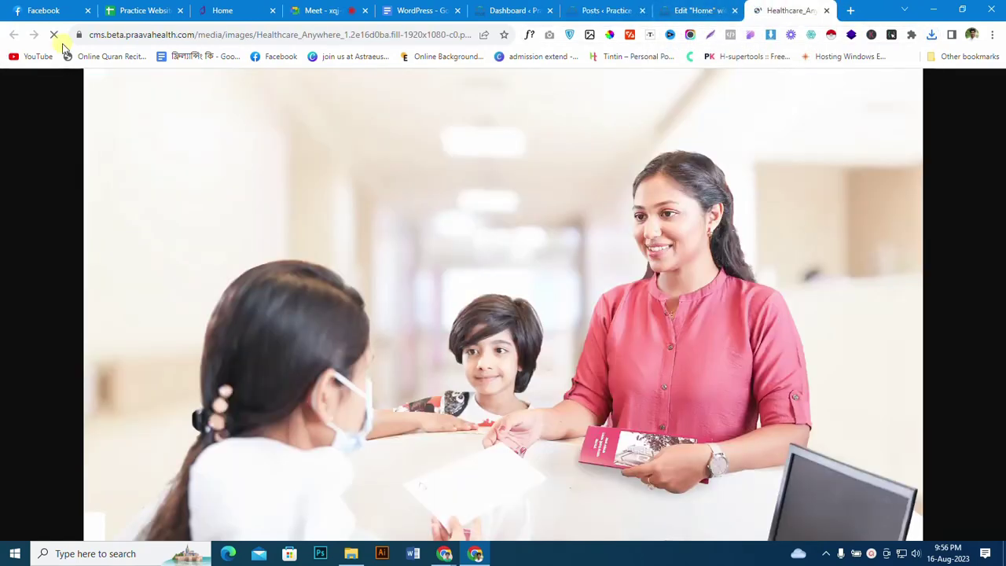
pyautogui.click(681, 8)
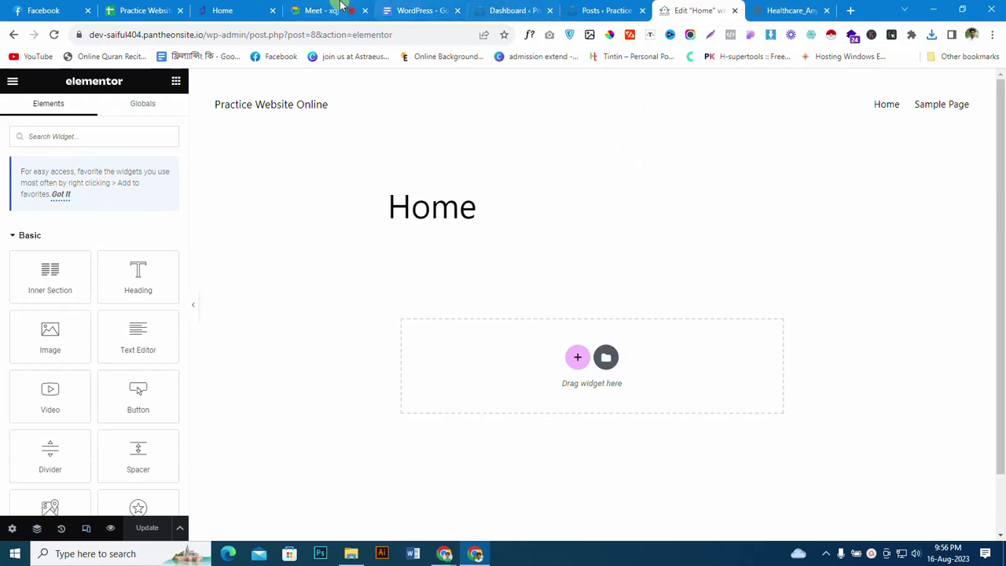
# Step: Return to the Praava Health home page and save the Doctors Who Listen image as WebP in the Praavahealth folder
pyautogui.click(261, 7)
pyautogui.scroll(-5, 658, 294)
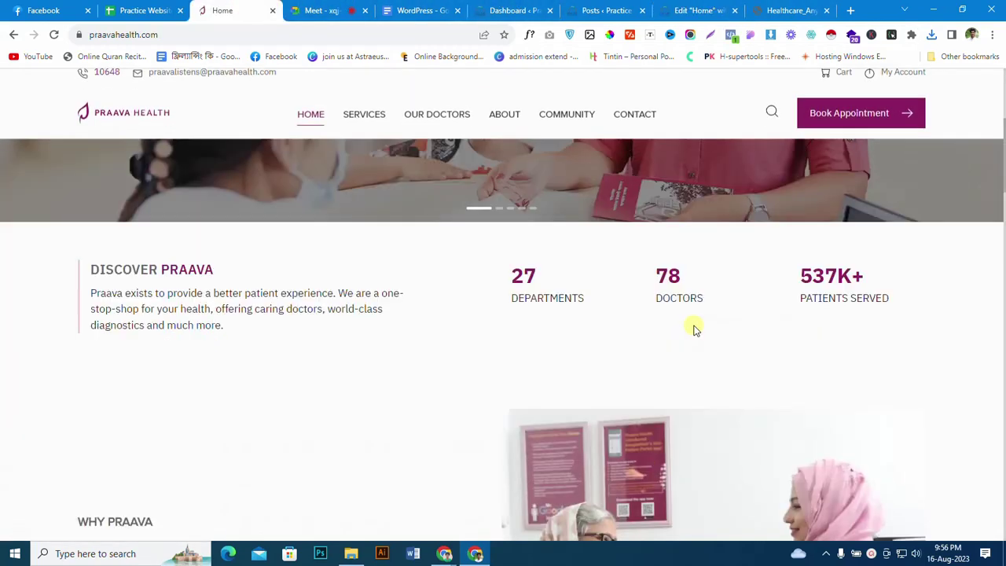
pyautogui.scroll(-2, 699, 360)
pyautogui.rightClick(692, 299)
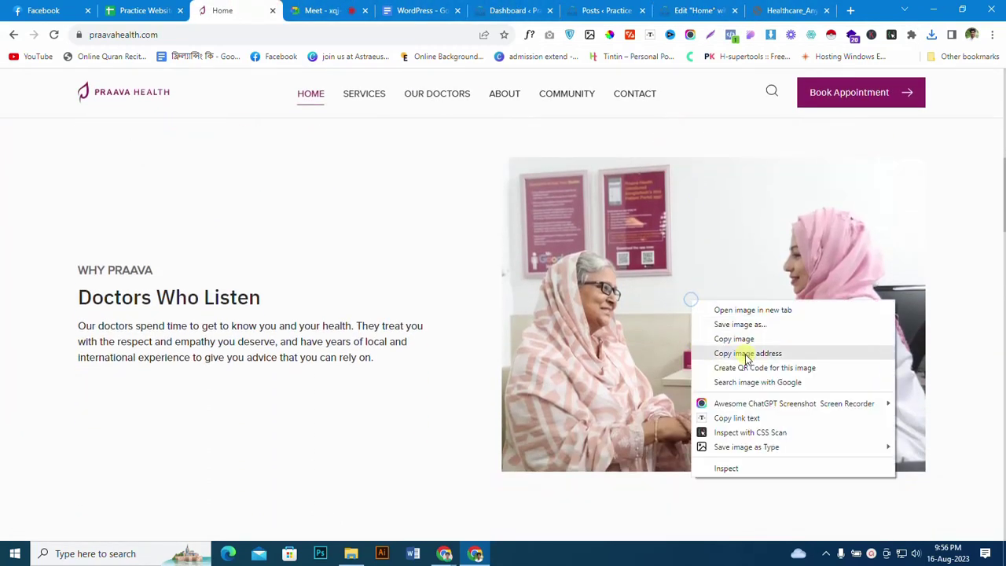
pyautogui.click(740, 328)
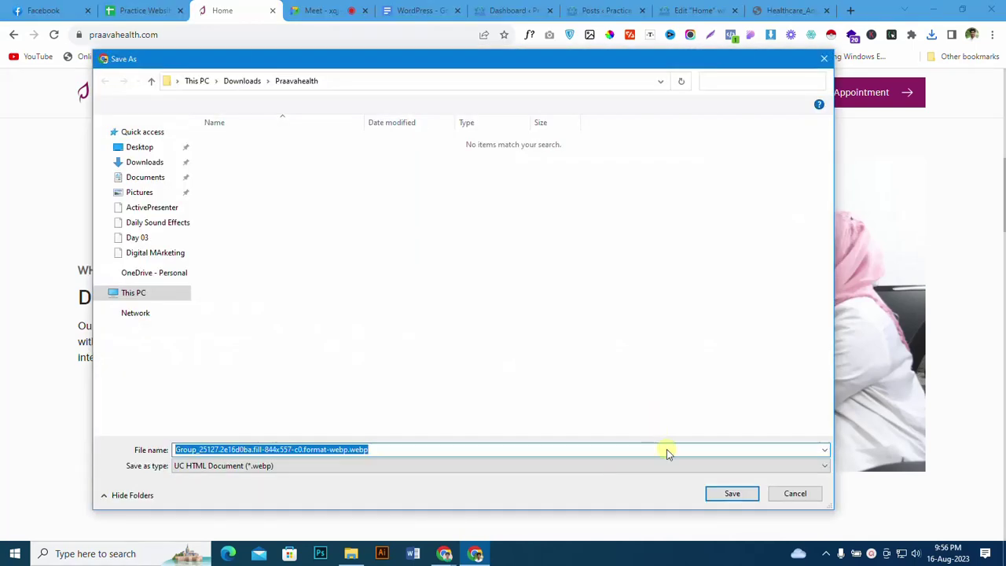
pyautogui.click(716, 494)
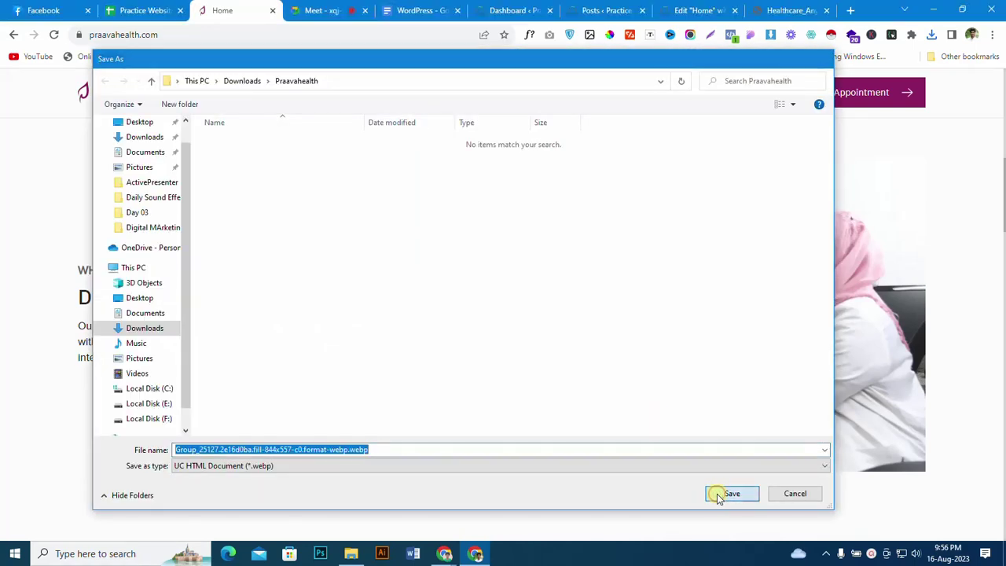
# Step: Save the Diagnosis You Can Trust section's microscope image as WebP in the Praavahealth folder
pyautogui.scroll(-7, 747, 360)
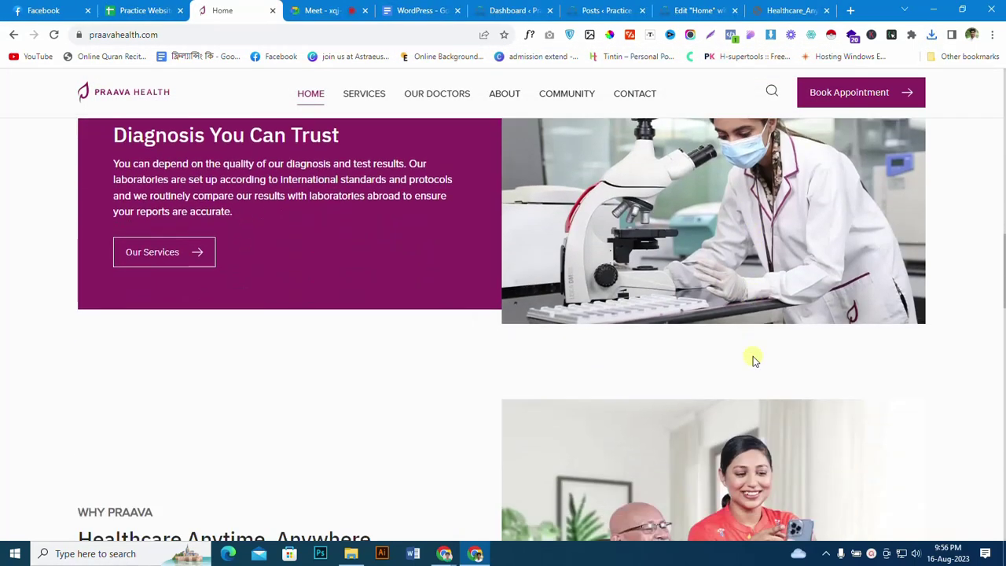
pyautogui.rightClick(719, 246)
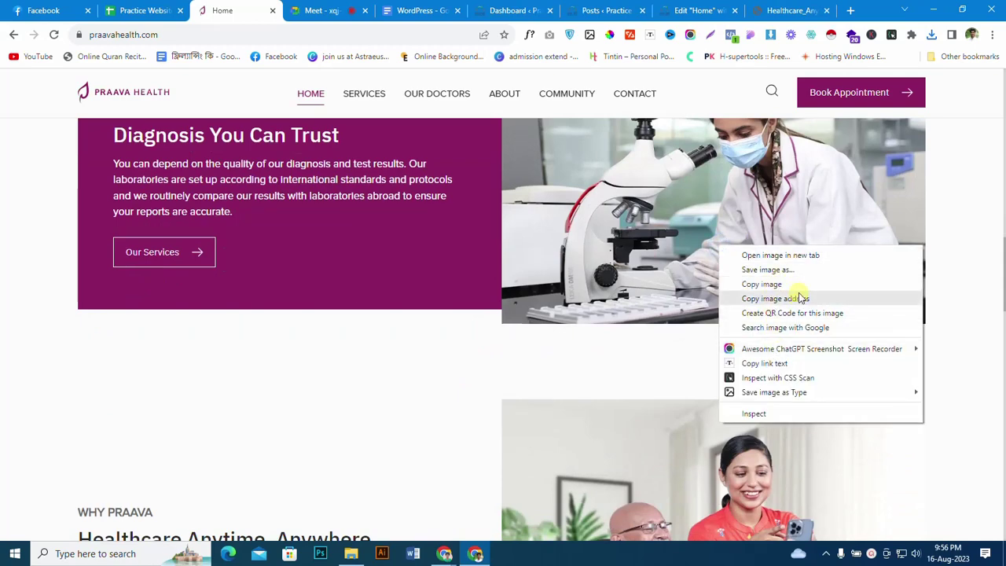
pyautogui.click(802, 270)
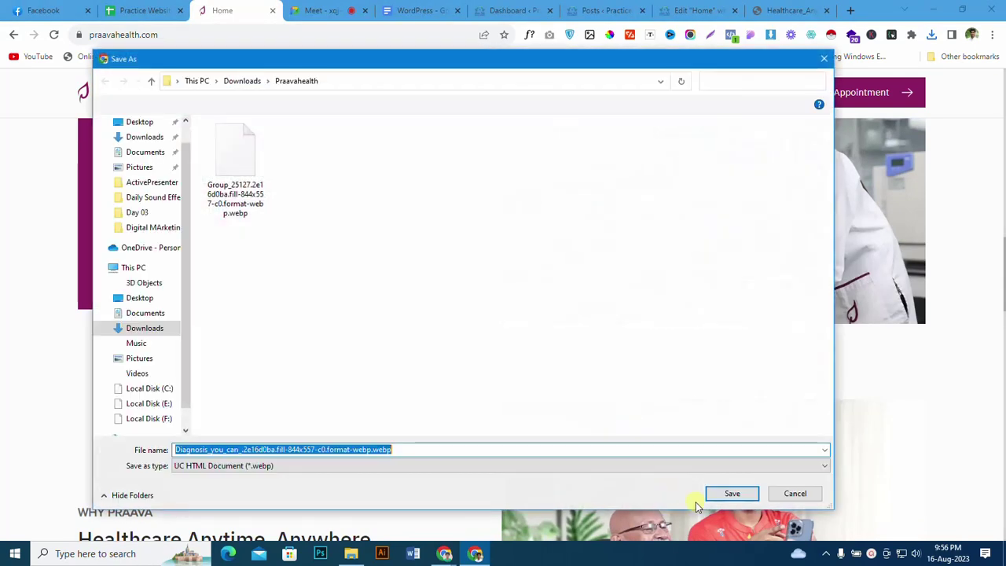
pyautogui.click(725, 493)
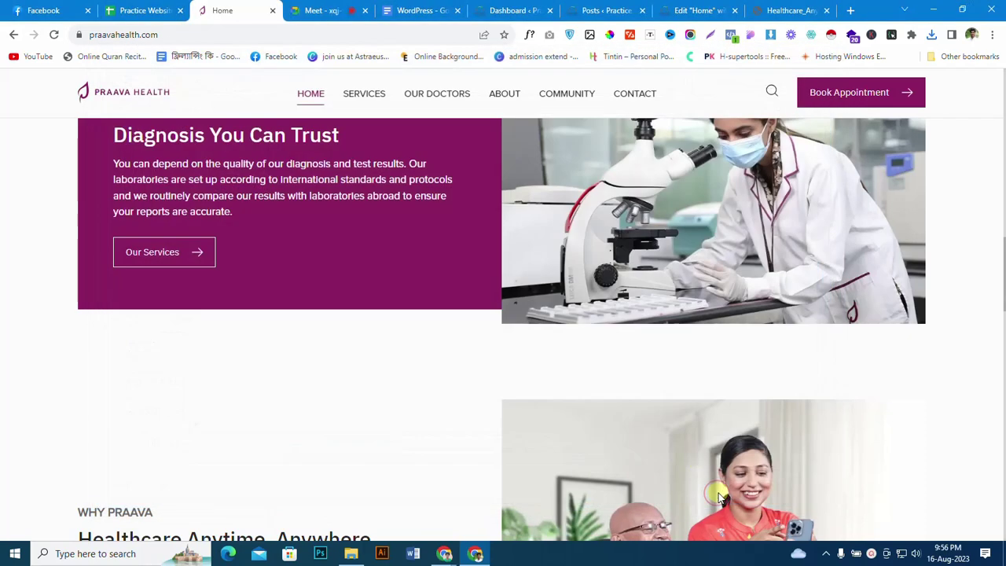
# Step: Save the image beside the Healthcare Anytime, Anywhere text as WebP in the Praavahealth folder
pyautogui.scroll(-4, 689, 426)
pyautogui.scroll(-1, 689, 426)
pyautogui.rightClick(655, 254)
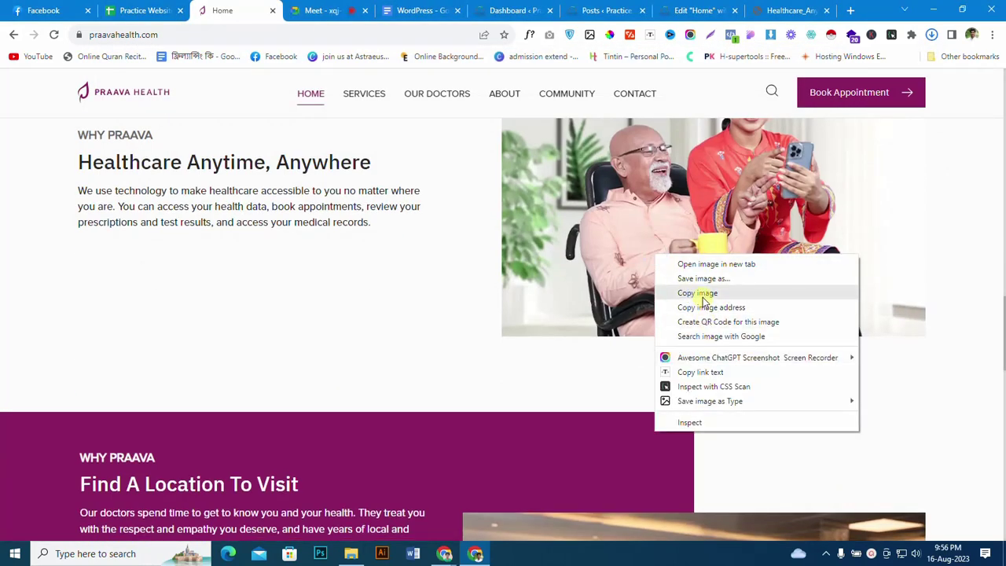
pyautogui.click(702, 291)
pyautogui.click(678, 261)
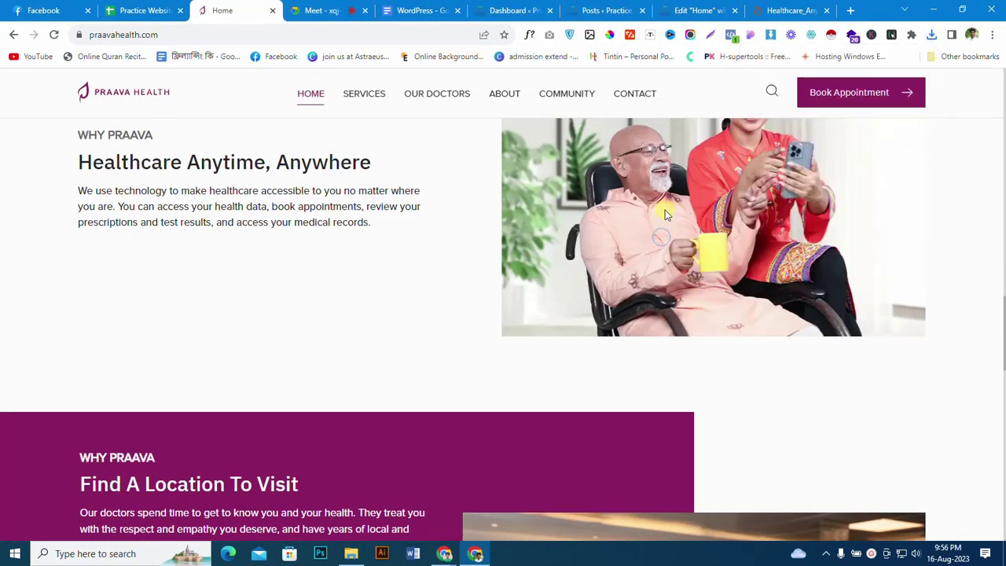
pyautogui.rightClick(668, 209)
pyautogui.click(684, 234)
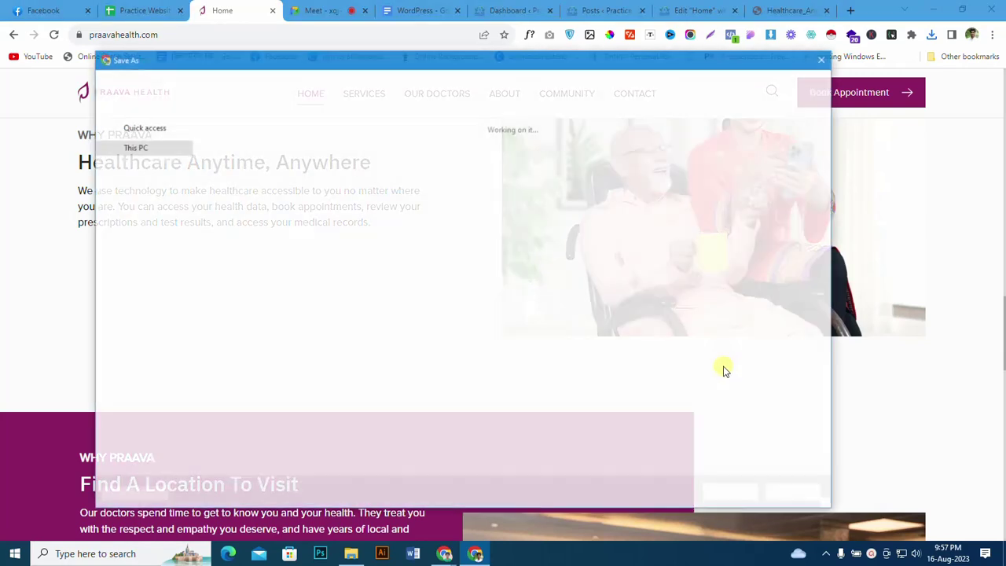
pyautogui.click(729, 494)
# Step: Save the reception image from the Find A Location To Visit section as WebP in the Praavahealth folder
pyautogui.scroll(-5, 655, 398)
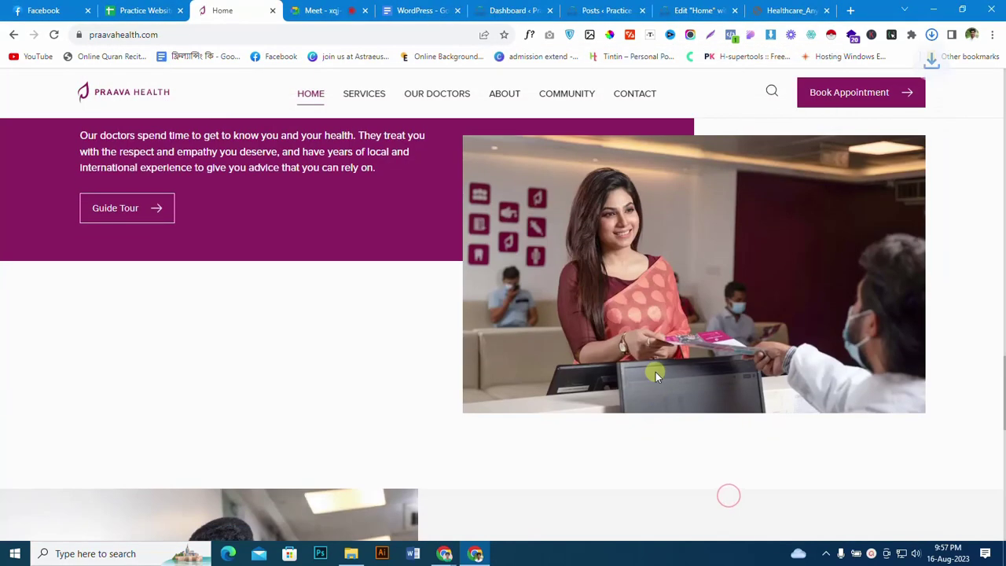
pyautogui.rightClick(636, 260)
pyautogui.click(695, 287)
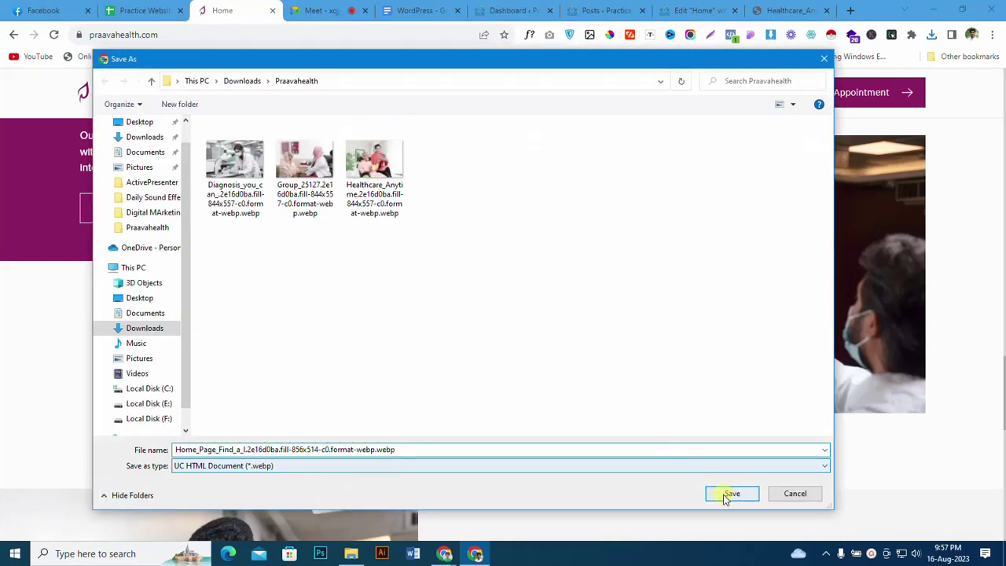
pyautogui.click(723, 494)
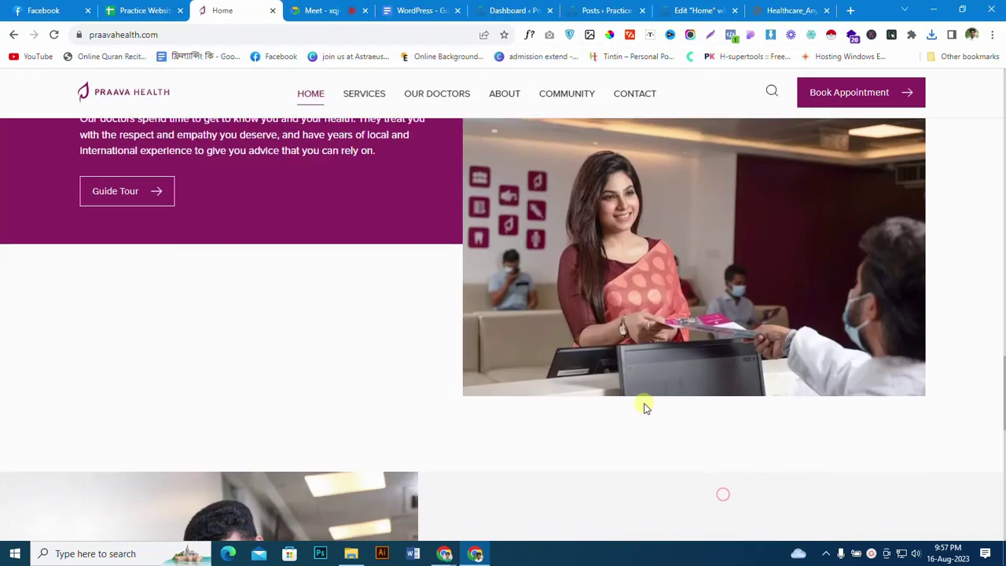
# Step: Save the image beside the We Care For You Like Family text from the Praava Health home page
pyautogui.scroll(-5, 644, 406)
pyautogui.rightClick(206, 256)
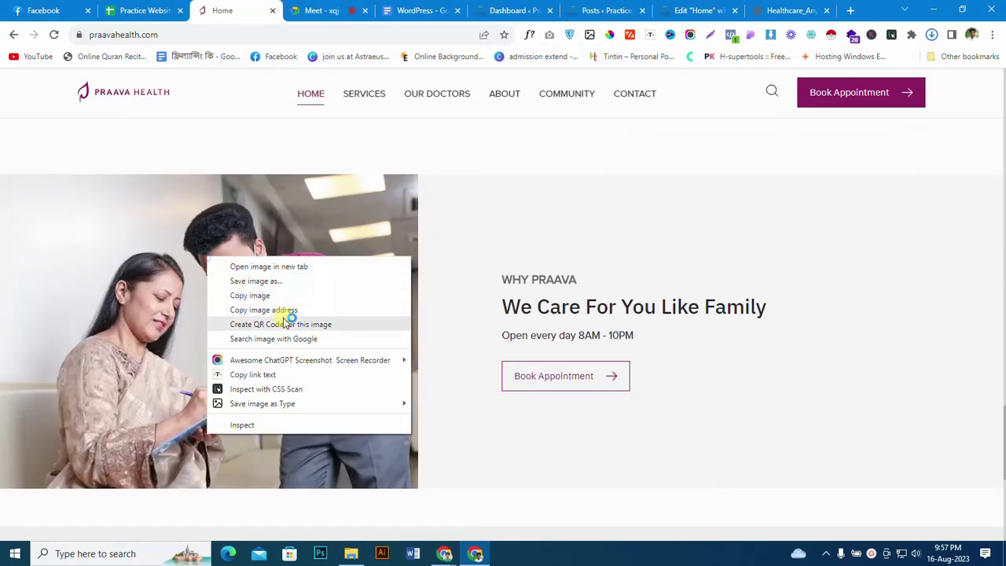
pyautogui.click(260, 280)
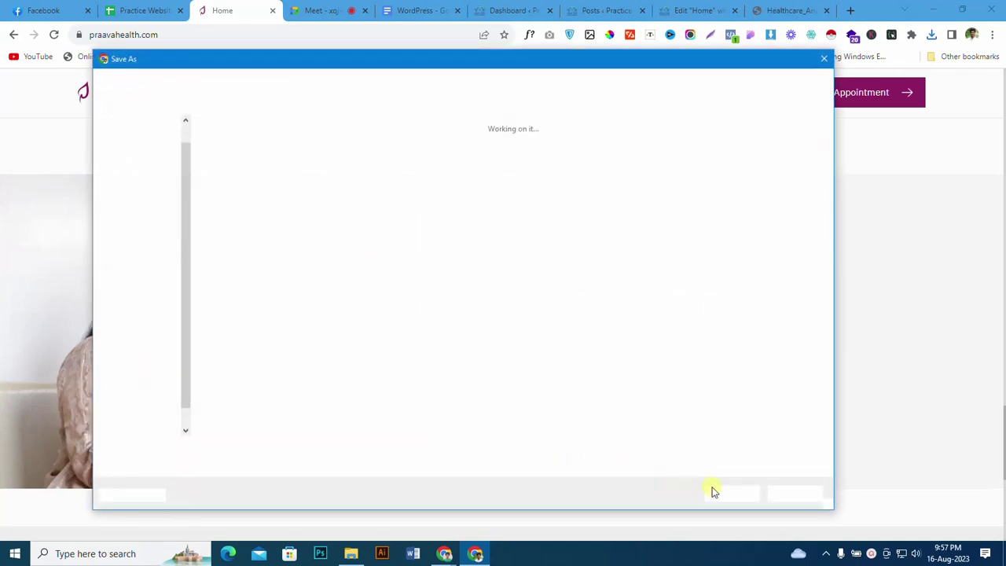
pyautogui.click(723, 491)
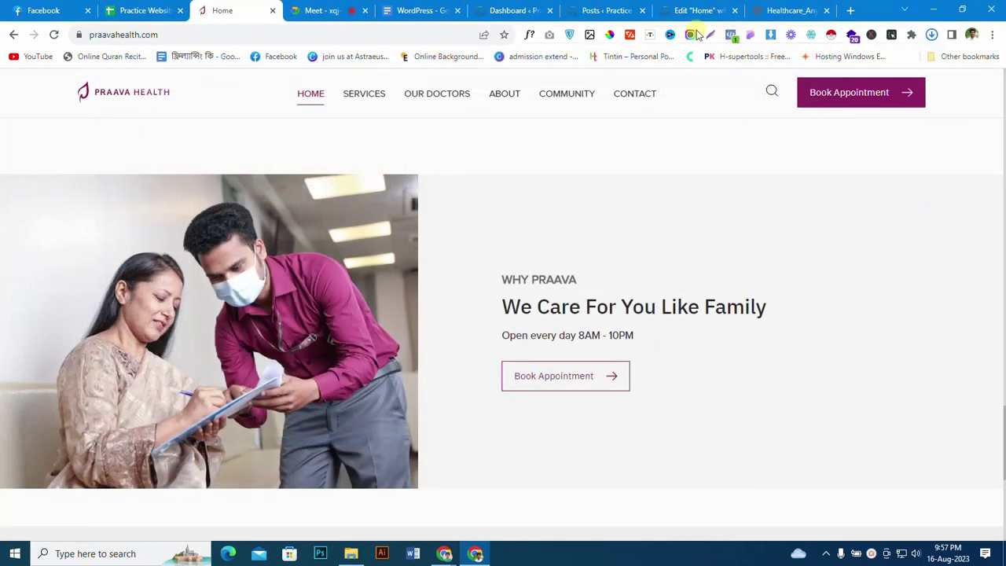
pyautogui.scroll(-5, 519, 355)
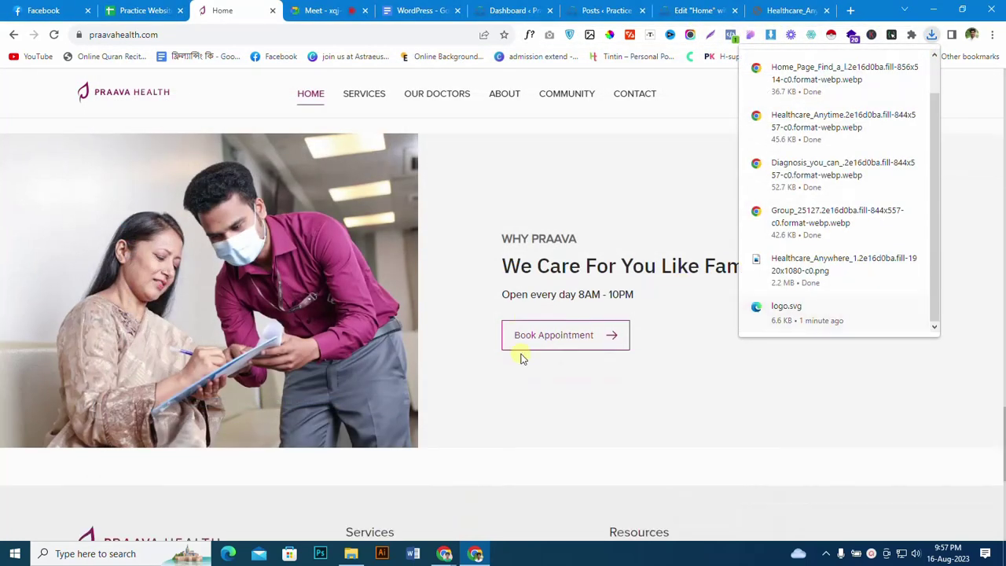
pyautogui.scroll(5, 525, 352)
pyautogui.scroll(-5, 523, 334)
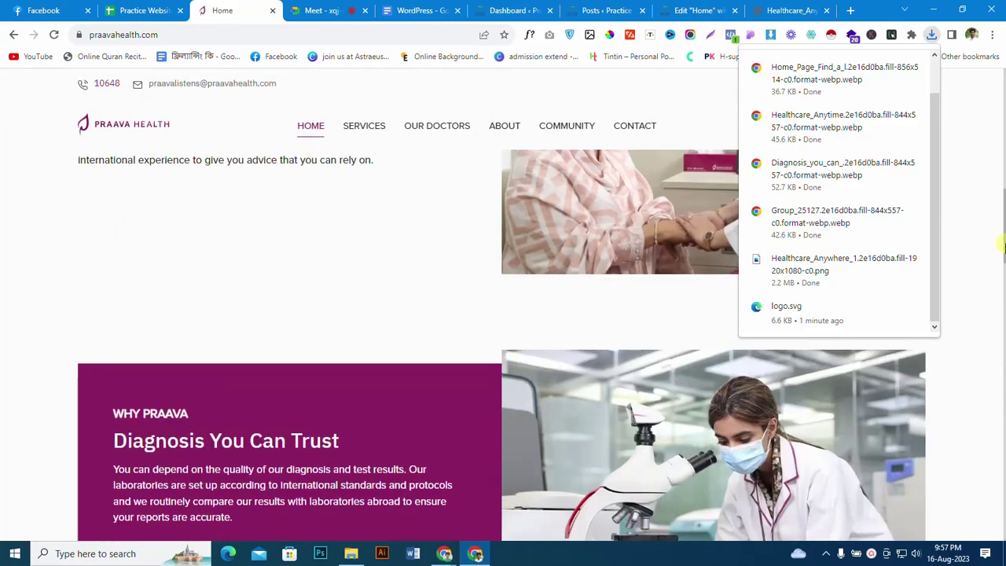
pyautogui.click(932, 37)
pyautogui.scroll(5, 495, 341)
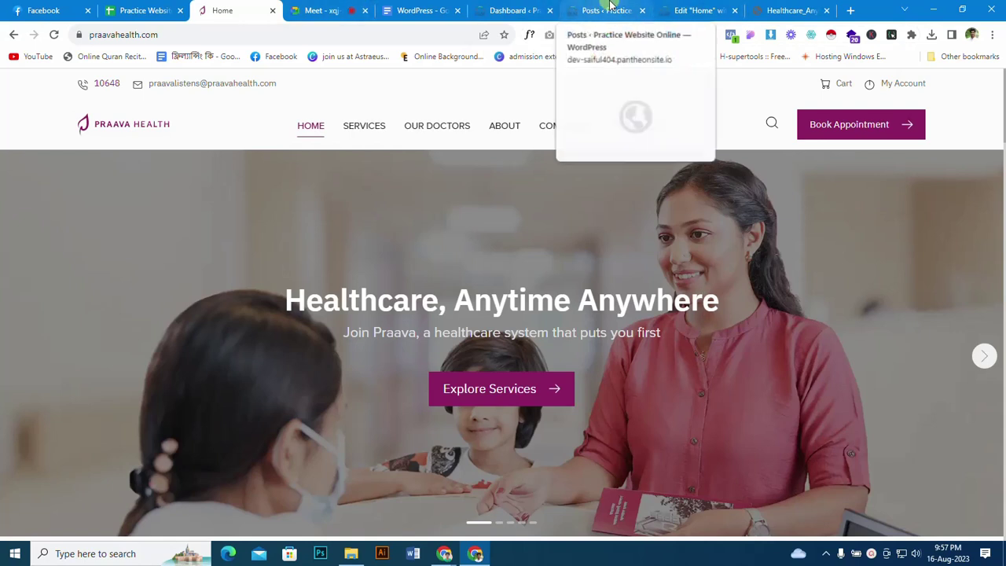
# Step: In the Home page's Elementor settings, hide the title, set the page layout to Elementor Canvas, and update the page
pyautogui.click(696, 8)
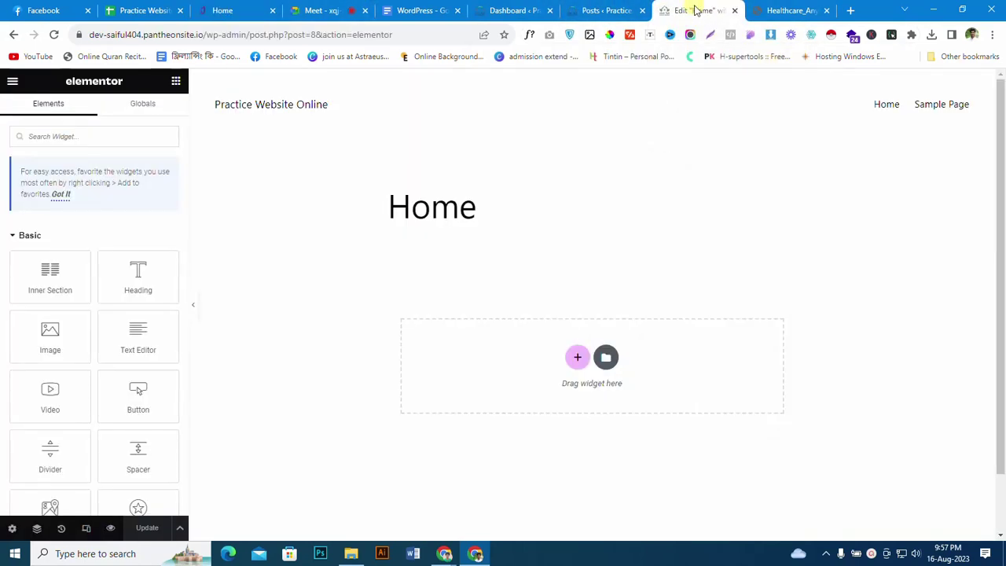
pyautogui.click(13, 528)
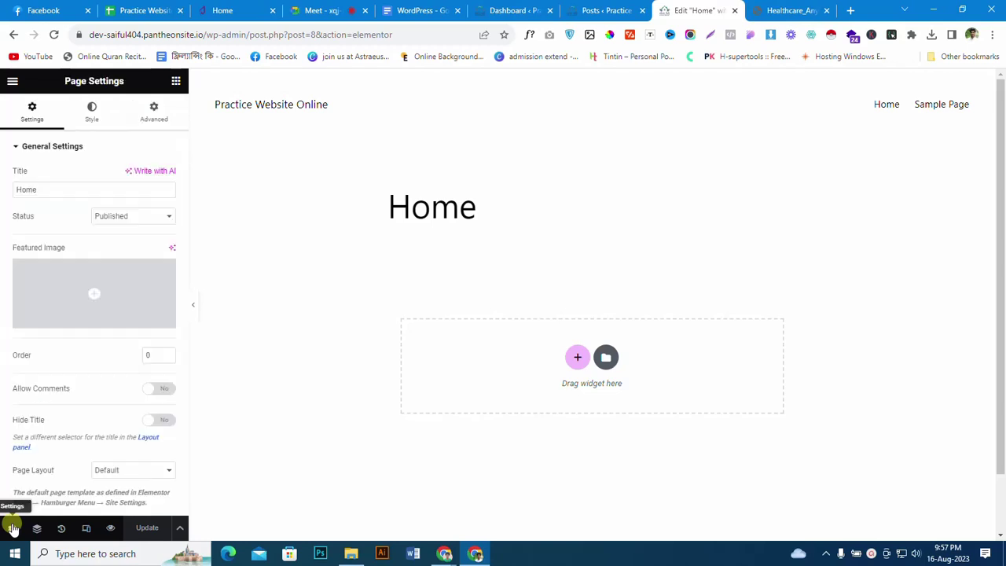
pyautogui.click(167, 419)
pyautogui.click(152, 393)
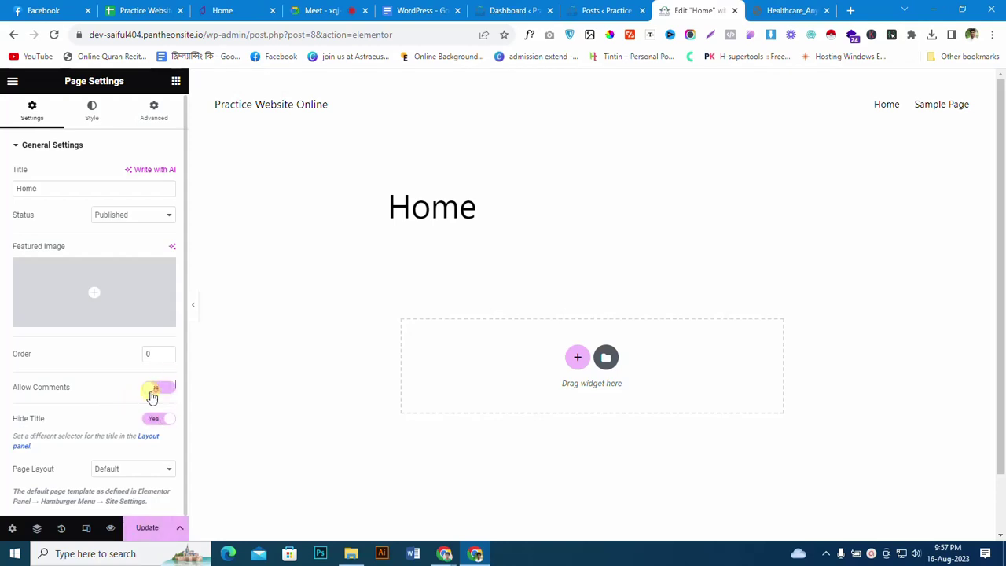
pyautogui.click(116, 469)
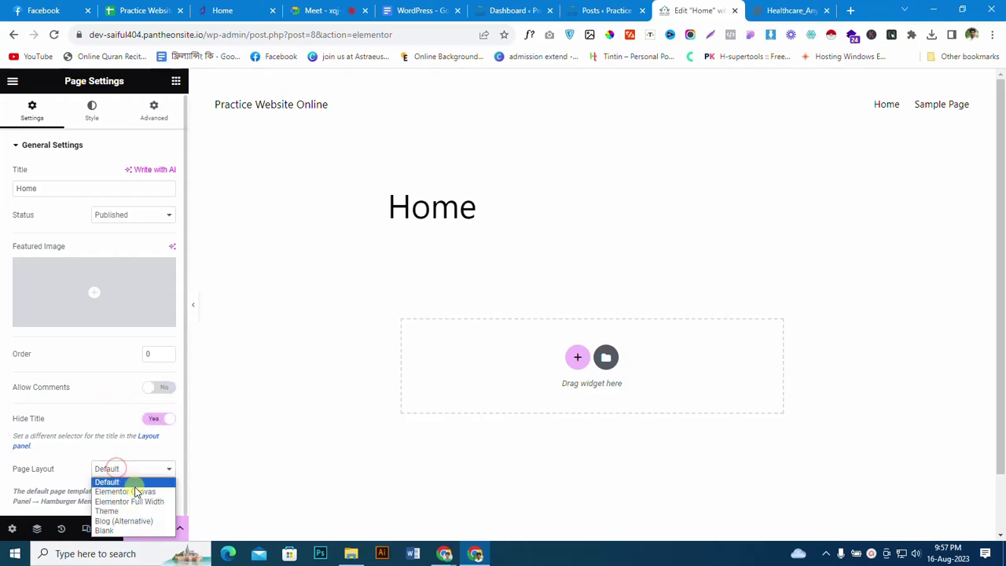
pyautogui.click(137, 491)
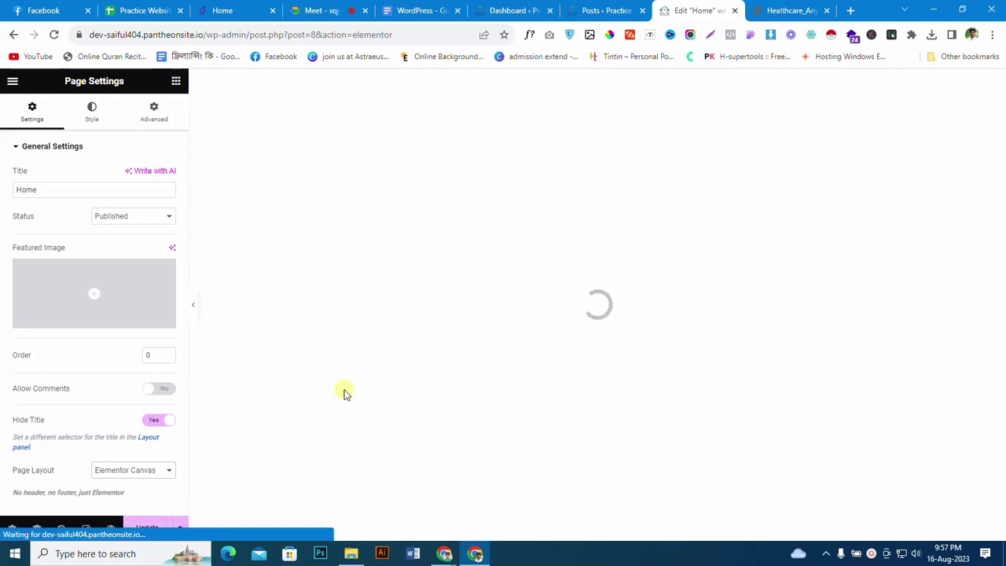
pyautogui.click(149, 529)
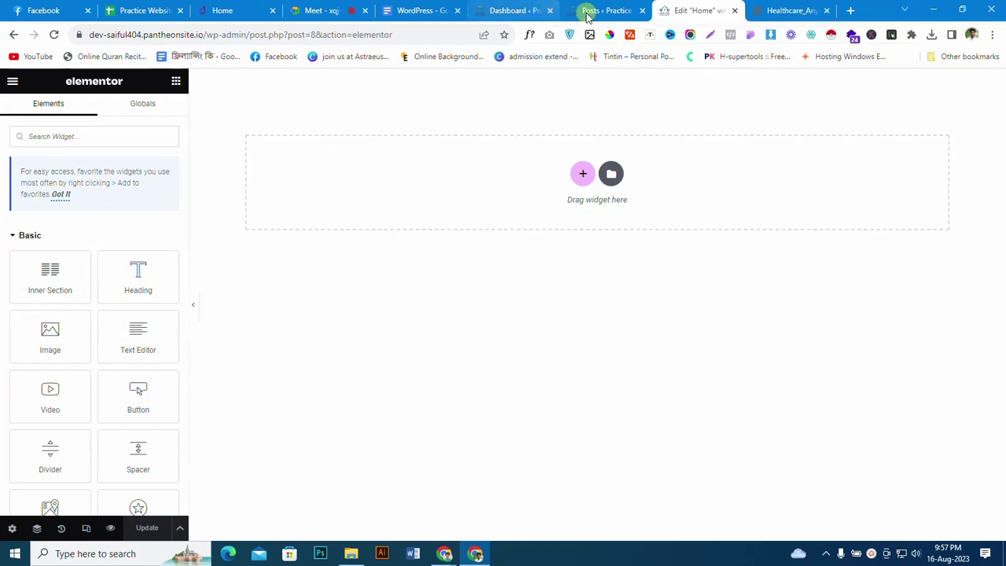
# Step: Add a single-column section to the empty Home page
pyautogui.click(582, 176)
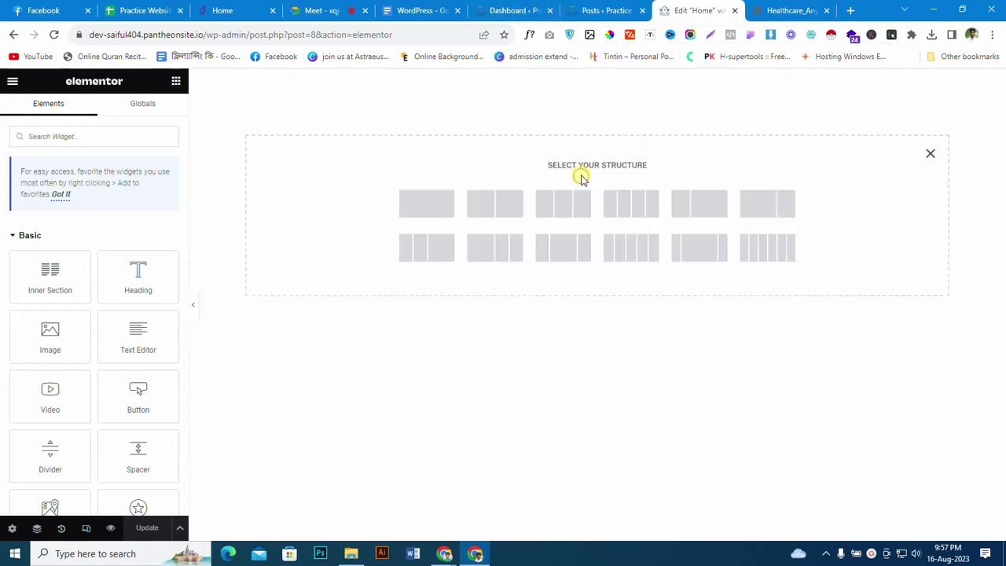
pyautogui.click(420, 208)
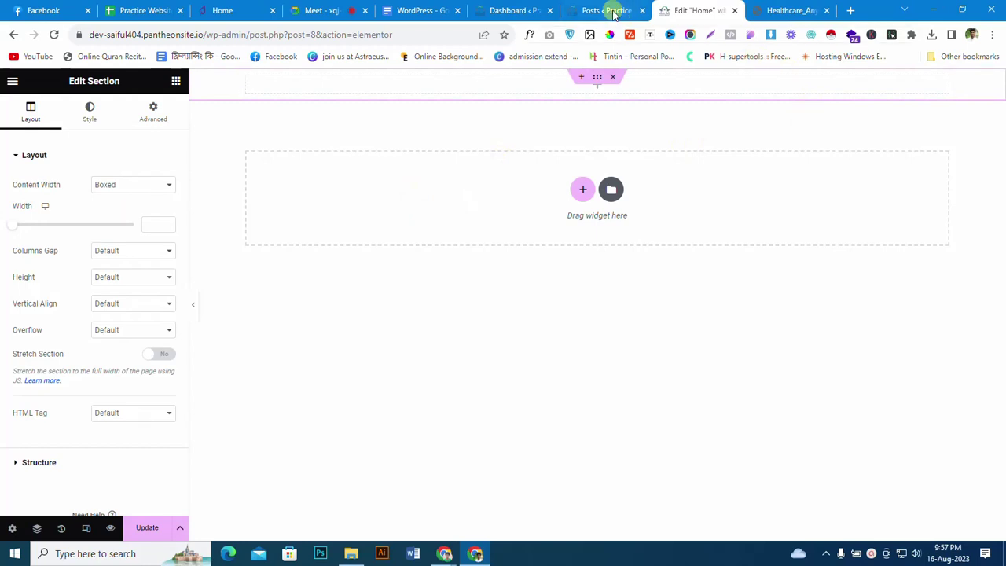
# Step: Close the browser tab with the saved banner image and place the Praava Health tab beside the Elementor tab to compare headers
pyautogui.click(763, 6)
pyautogui.click(824, 11)
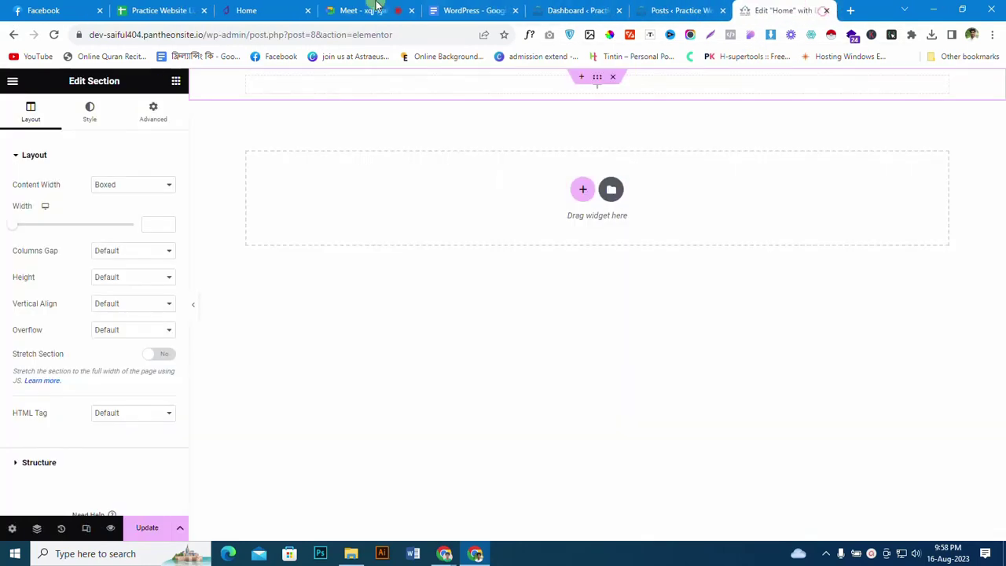
pyautogui.moveTo(258, 10); pyautogui.dragTo(700, 7)
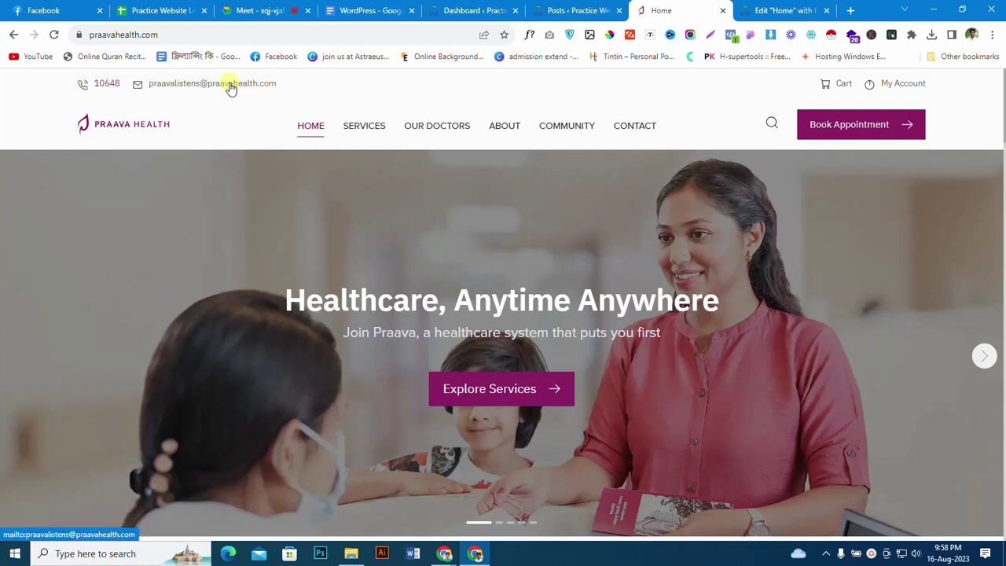
pyautogui.click(774, 10)
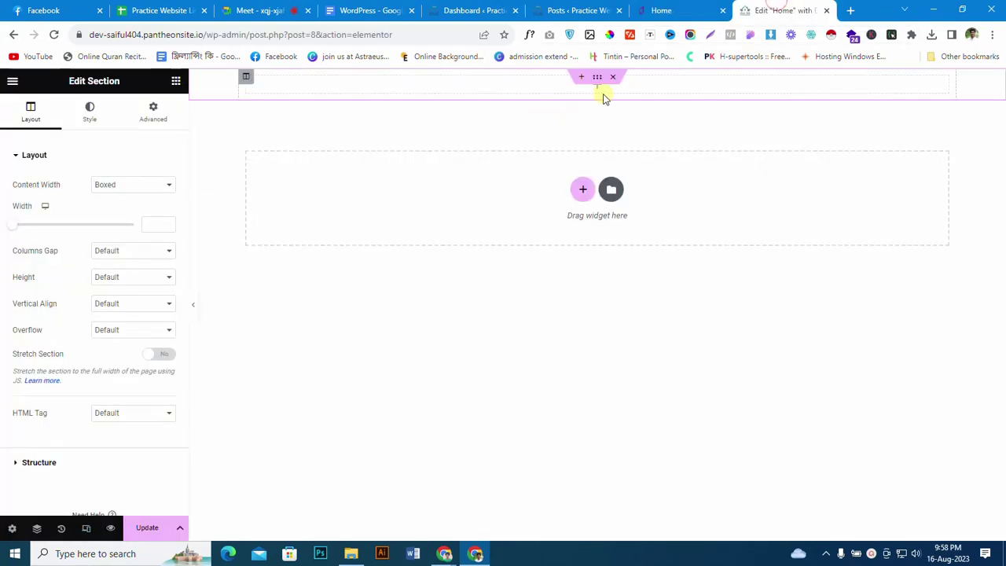
pyautogui.click(692, 6)
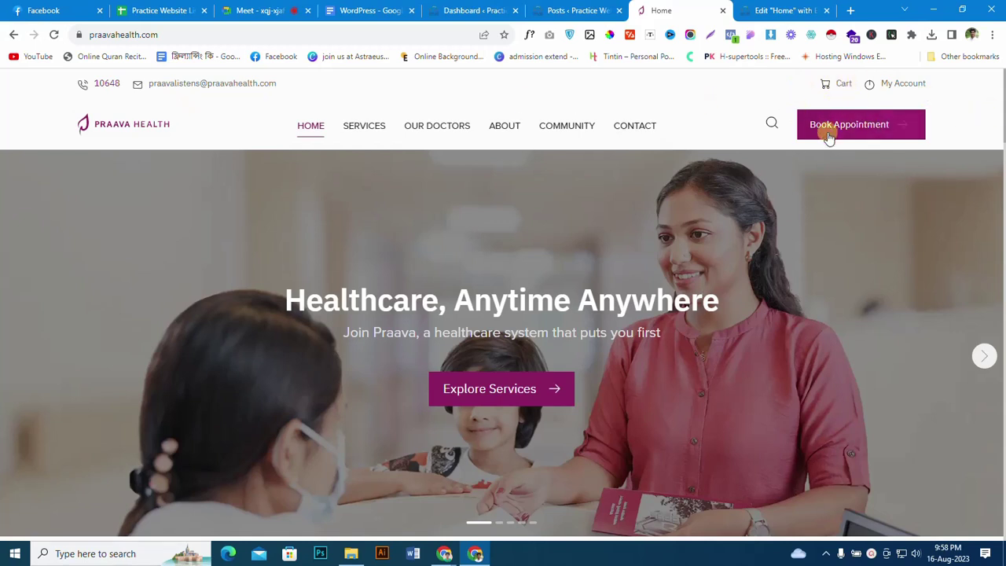
# Step: Add a Text Editor widget to the new section in Elementor
pyautogui.click(782, 8)
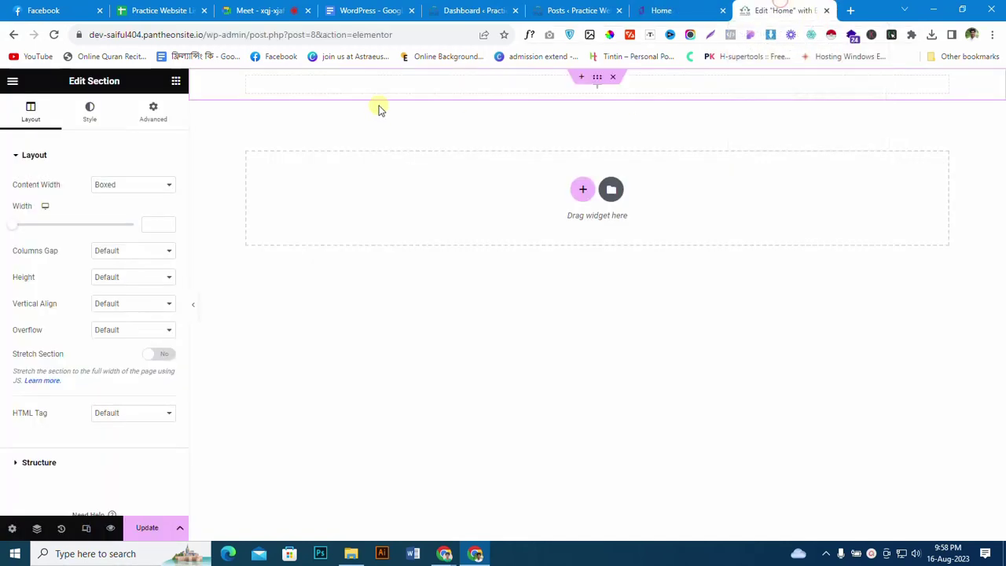
pyautogui.click(176, 81)
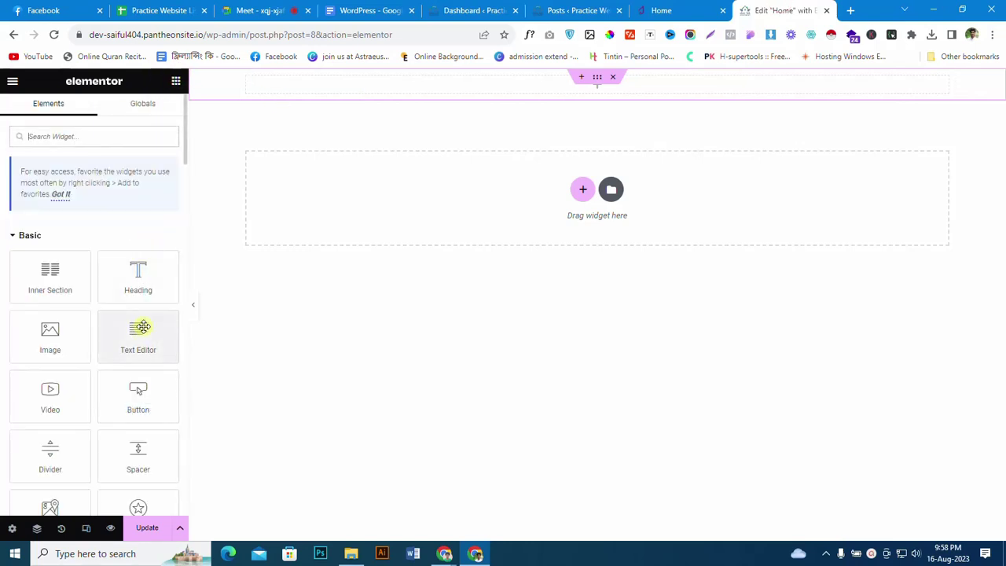
pyautogui.moveTo(142, 334); pyautogui.dragTo(320, 95)
# Step: Replace the Text Editor's placeholder text with the hotline number copied from the Praava Health header
pyautogui.click(664, 10)
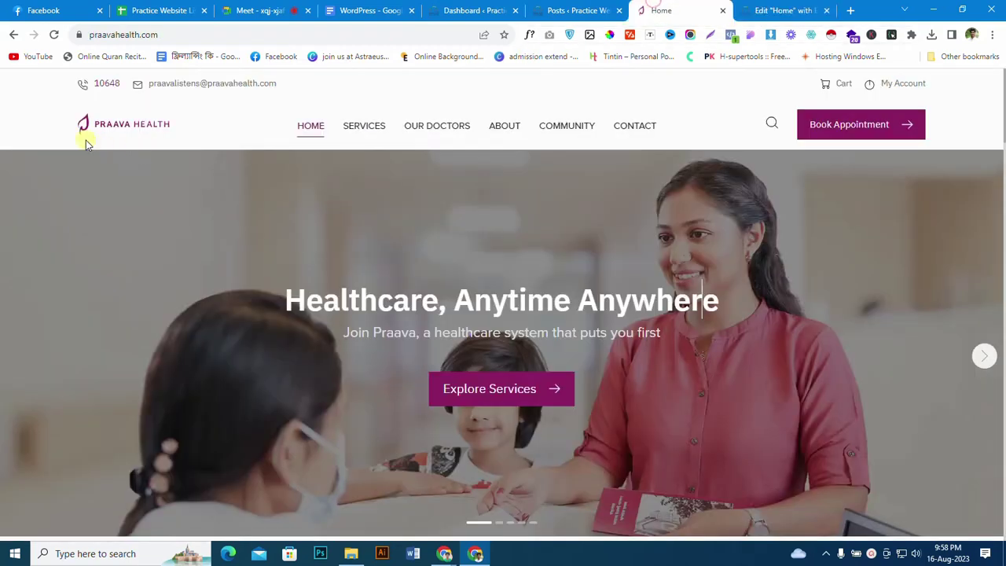
pyautogui.moveTo(89, 85); pyautogui.dragTo(124, 84)
pyautogui.rightClick(117, 83)
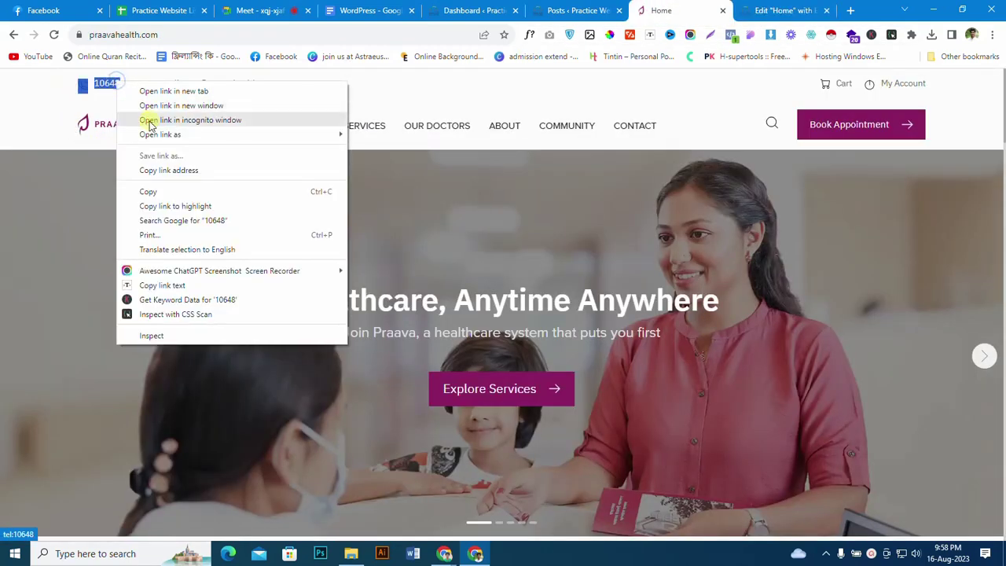
pyautogui.click(174, 195)
pyautogui.click(786, 10)
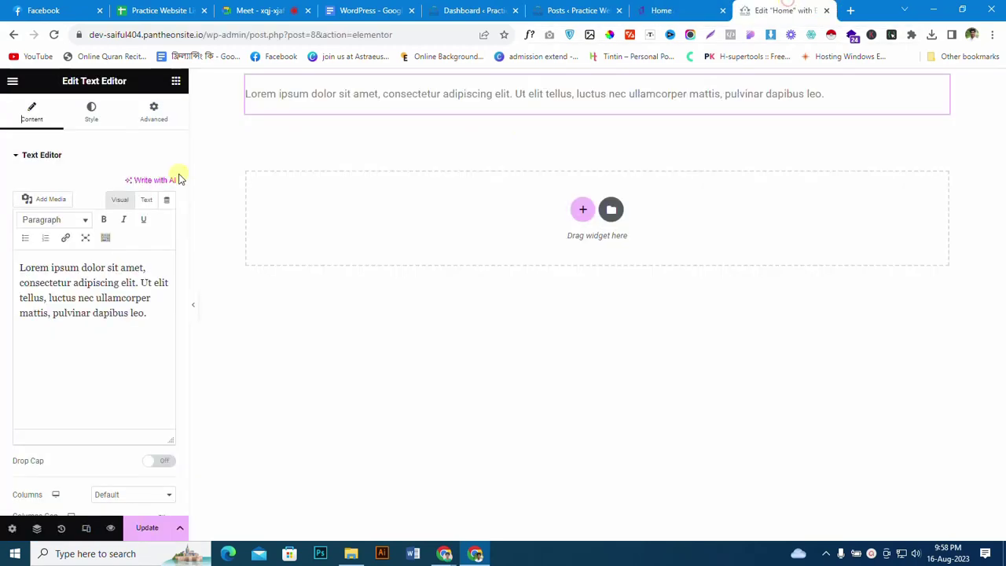
pyautogui.click(147, 202)
pyautogui.click(134, 303)
pyautogui.hotkey('ctrl', 'a')
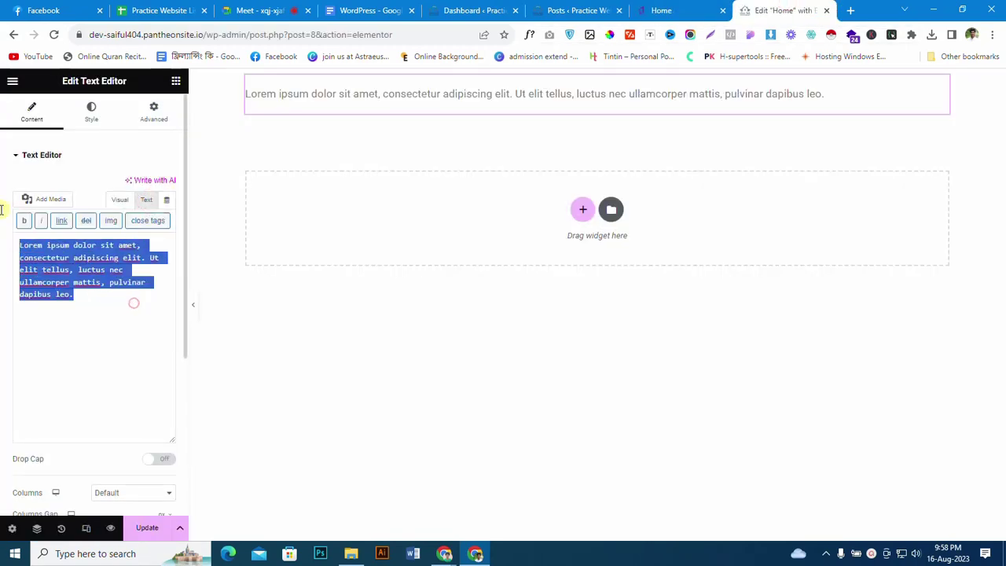
pyautogui.write('Praava health 10648')
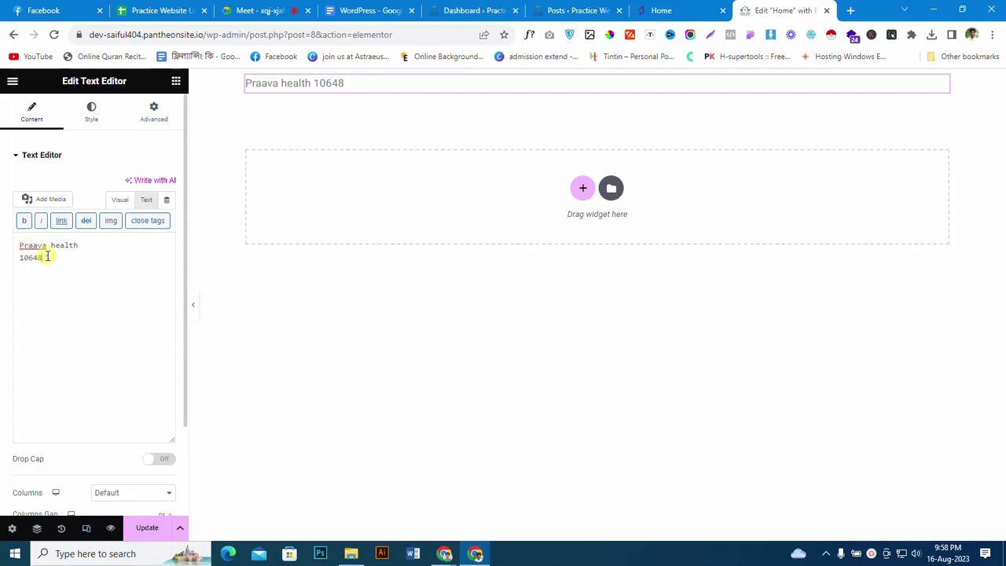
# Step: Recopy the hotline number from the Praava Health header and delete the "Praava health" line above the number in the Text Editor widget
pyautogui.moveTo(47, 257); pyautogui.dragTo(2, 247)
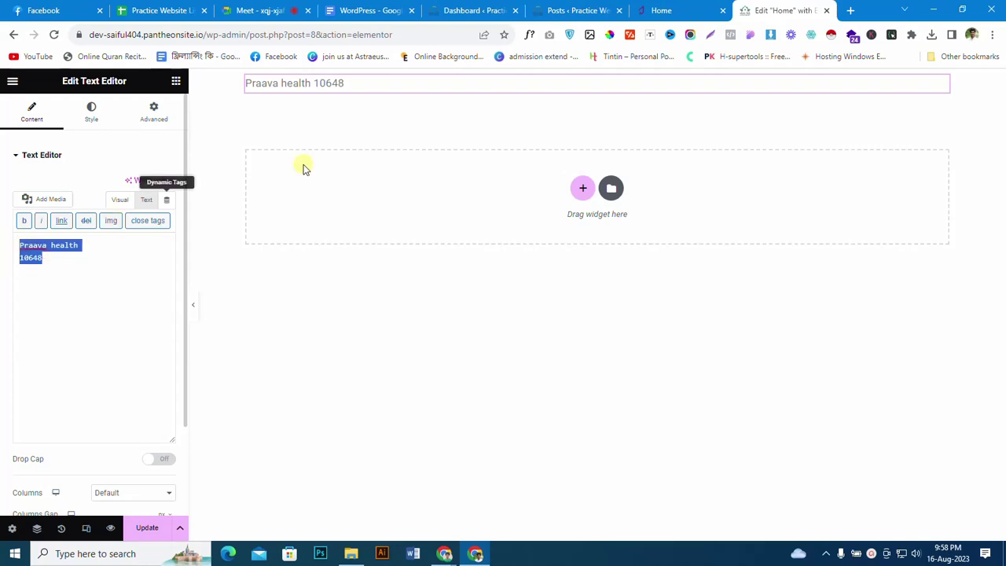
pyautogui.click(663, 8)
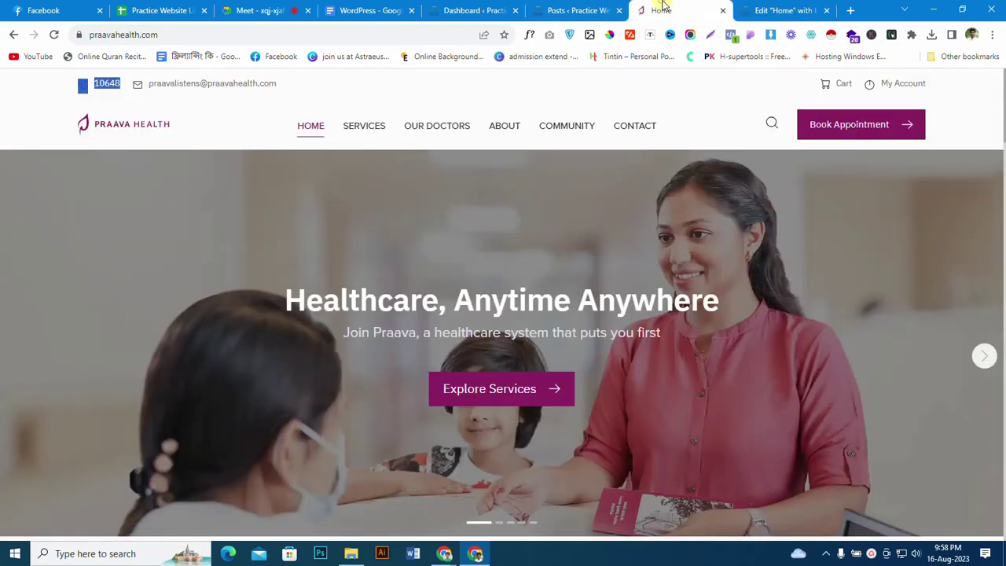
pyautogui.rightClick(103, 89)
pyautogui.click(152, 196)
pyautogui.click(775, 11)
pyautogui.click(141, 281)
pyautogui.click(86, 274)
pyautogui.hotkey('ctrl', 'a')
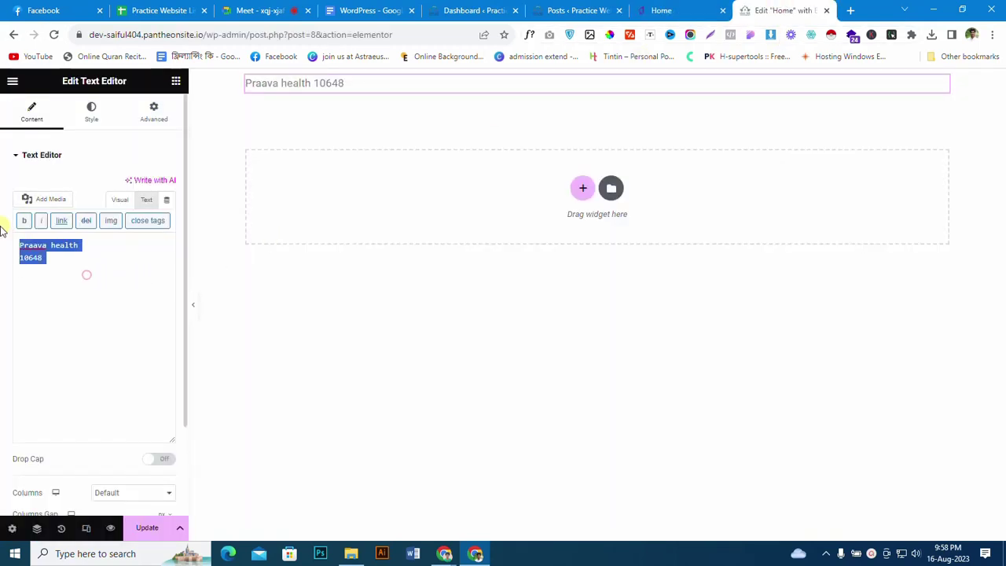
pyautogui.moveTo(92, 248); pyautogui.dragTo(1, 247)
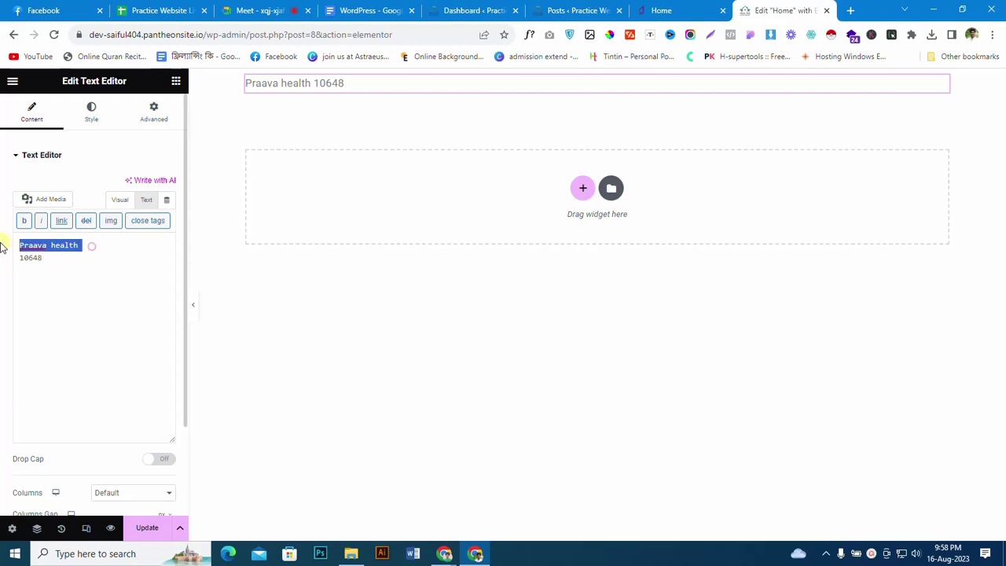
pyautogui.press('BackSpace')
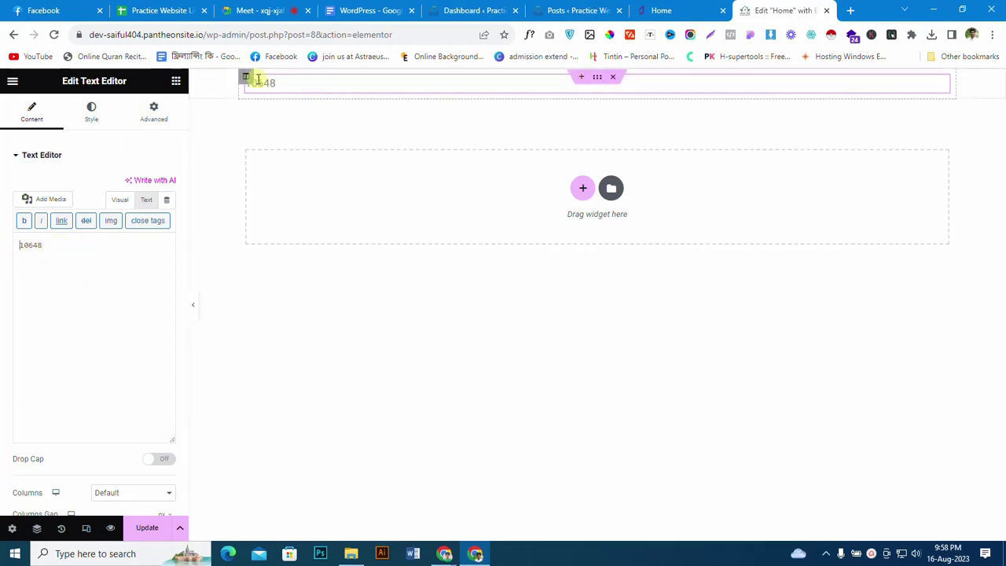
pyautogui.click(284, 10)
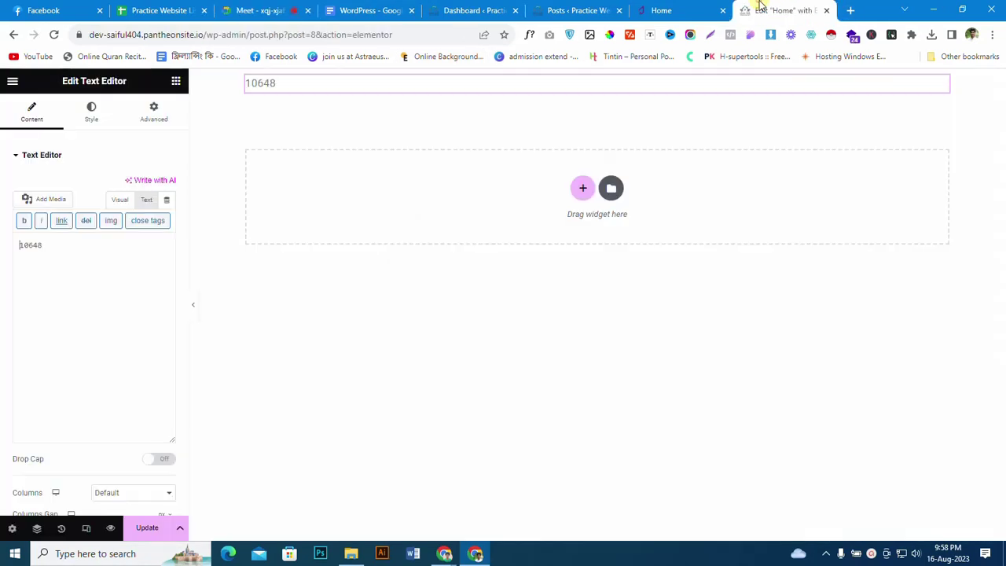
pyautogui.click(782, 11)
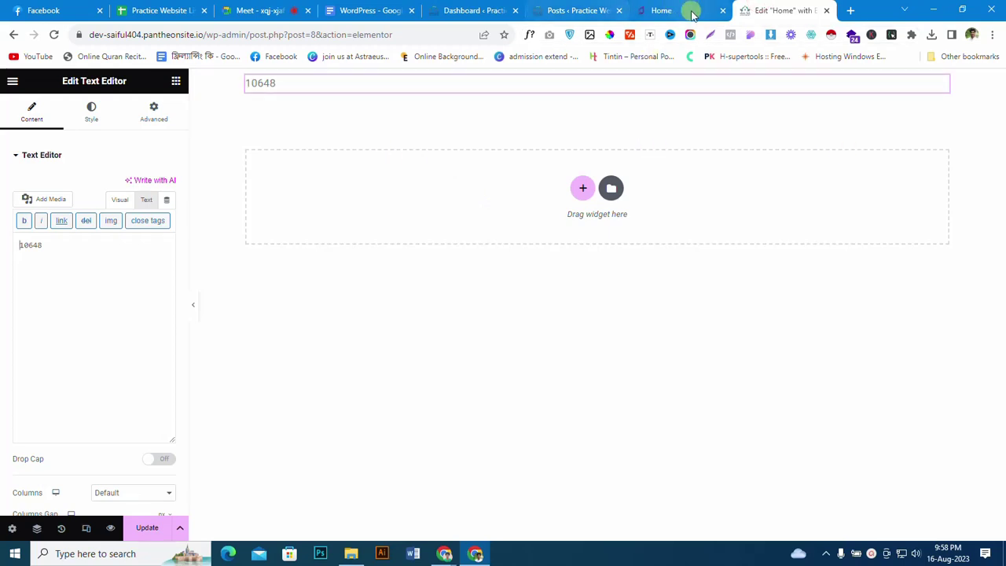
# Step: Search the widgets for "ico" and add an Icon List above the phone number text
pyautogui.click(175, 82)
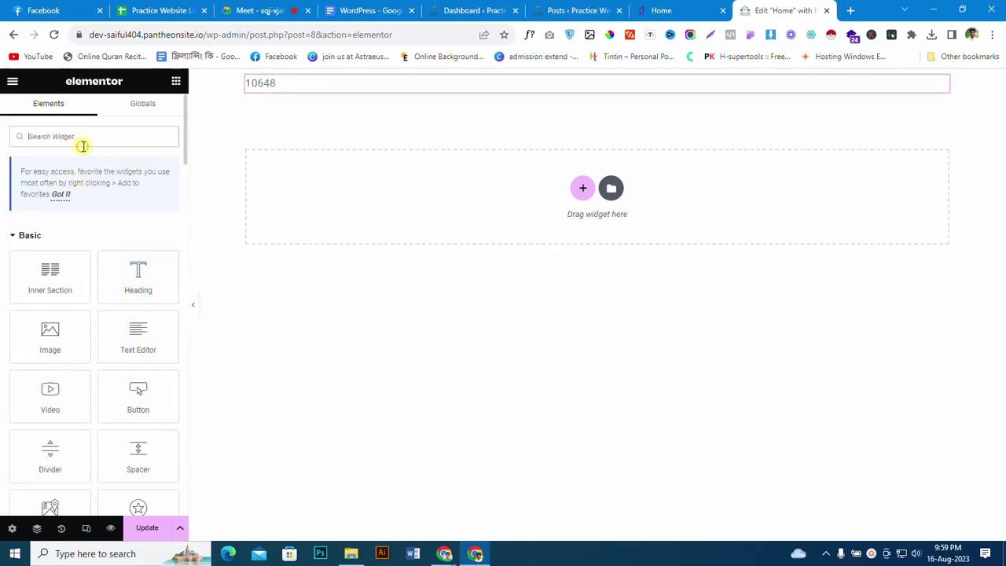
pyautogui.write('ico')
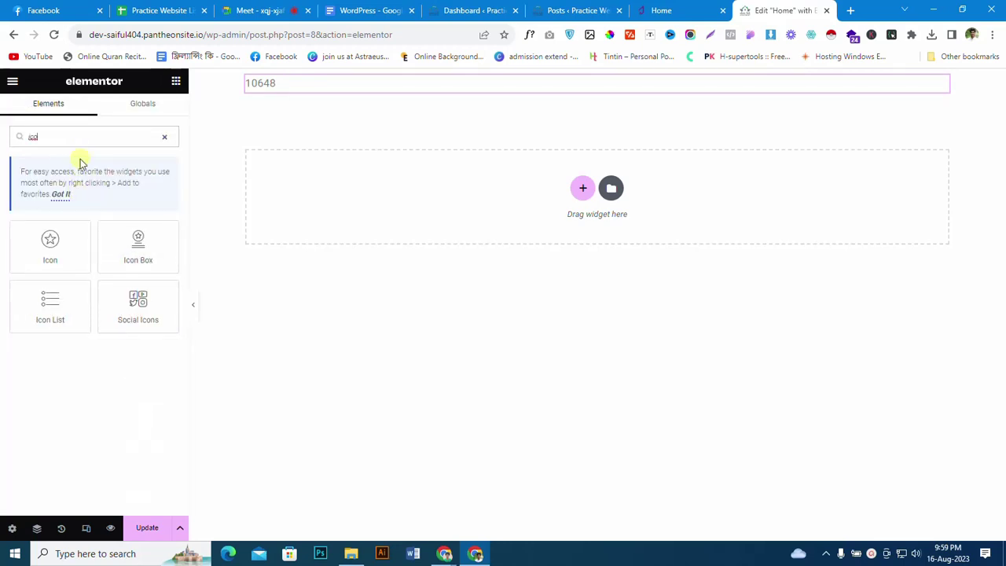
pyautogui.moveTo(65, 291); pyautogui.dragTo(291, 86)
# Step: Delete the Text Editor widget below the Icon List and copy the hotline number from the Praava Health header
pyautogui.rightClick(281, 147)
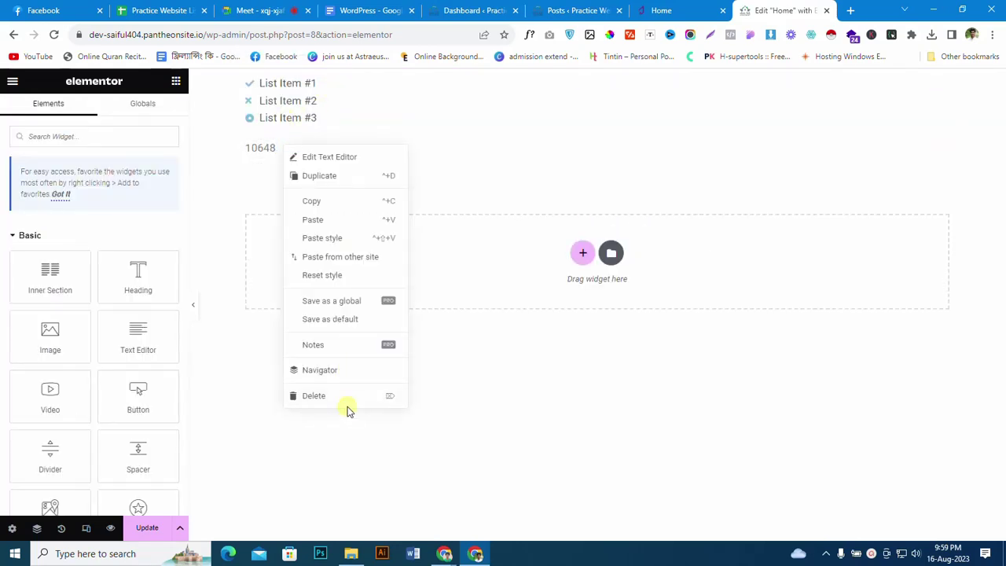
pyautogui.click(348, 399)
pyautogui.click(667, 10)
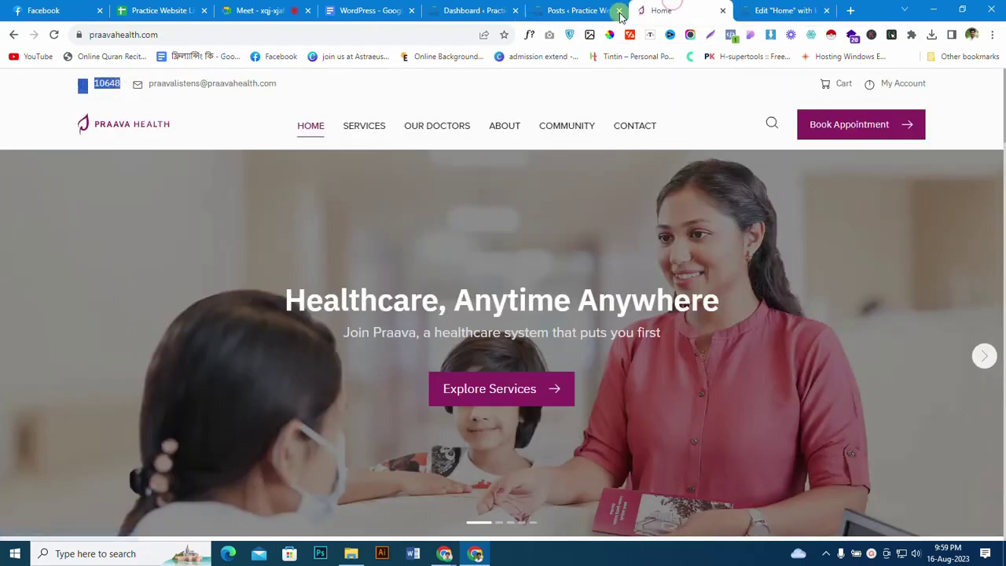
pyautogui.click(116, 106)
pyautogui.moveTo(96, 89); pyautogui.dragTo(115, 84)
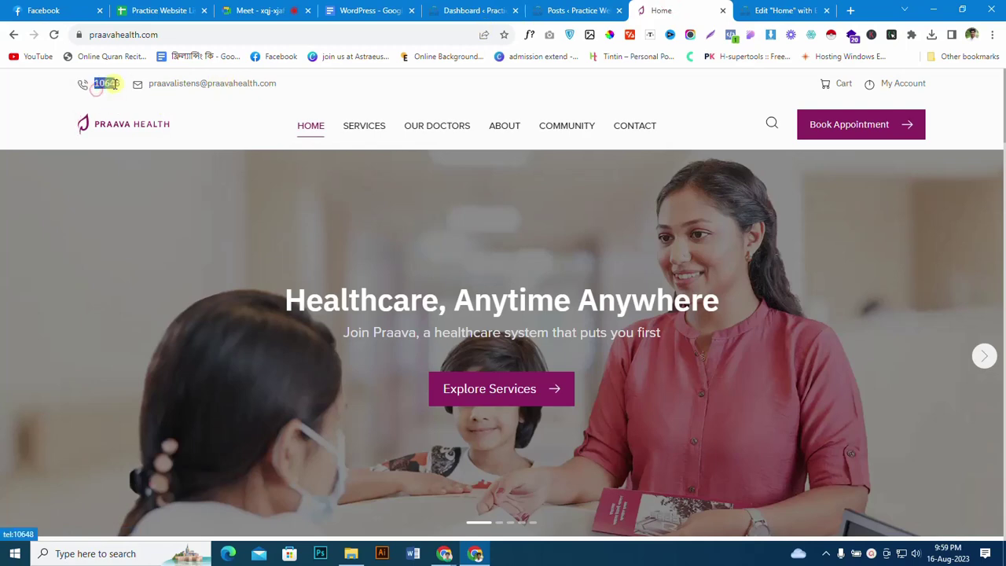
pyautogui.rightClick(118, 88)
pyautogui.click(171, 197)
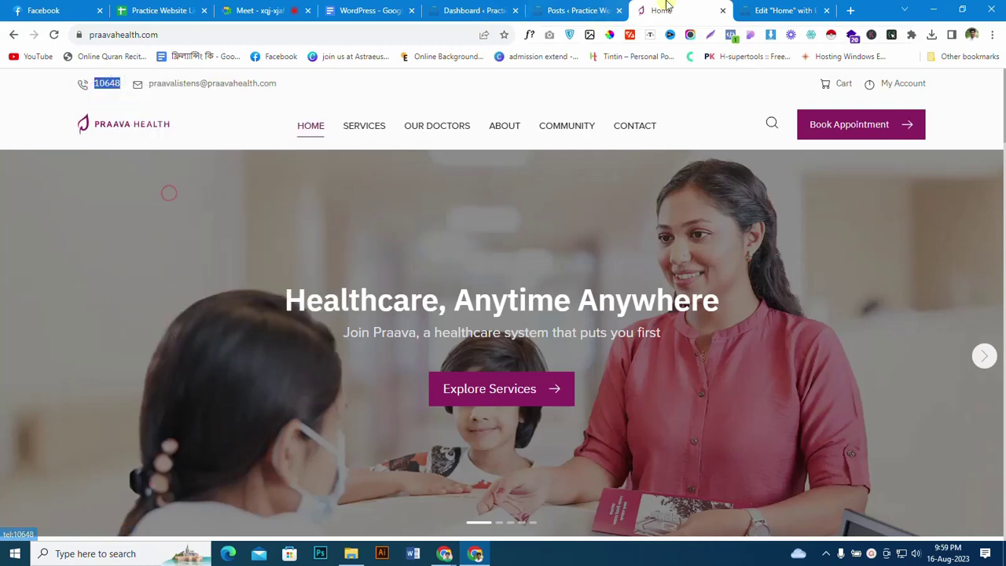
# Step: Replace the text of the Icon List's first item with the hotline number in Elementor
pyautogui.click(766, 10)
pyautogui.click(272, 86)
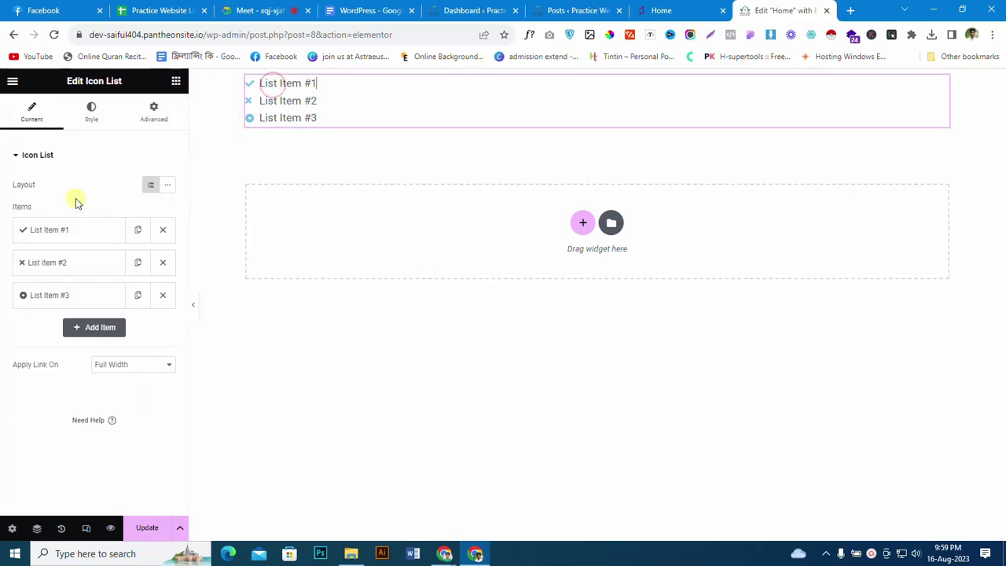
pyautogui.click(69, 230)
pyautogui.moveTo(101, 280); pyautogui.dragTo(1, 271)
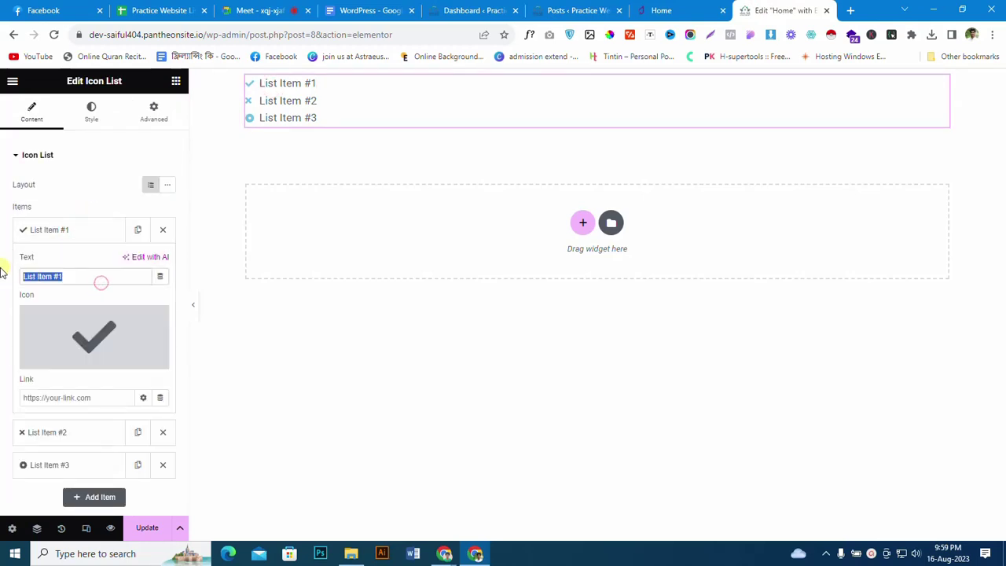
pyautogui.write('10648')
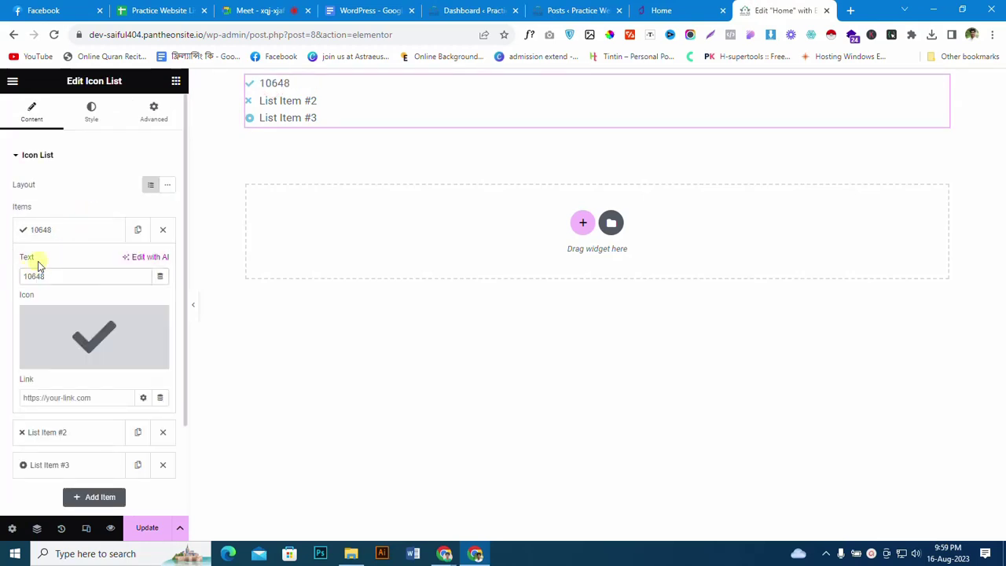
# Step: Filter the icon library by "pho" and insert the plain phone handset icon with its earpiece at upper left for the hotline item
pyautogui.click(78, 325)
pyautogui.click(484, 133)
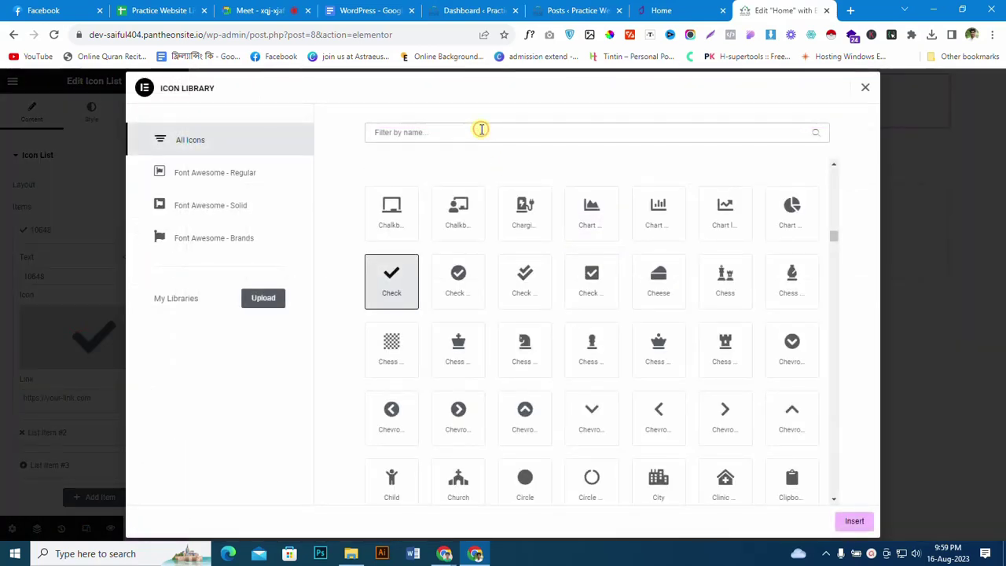
pyautogui.write('pho')
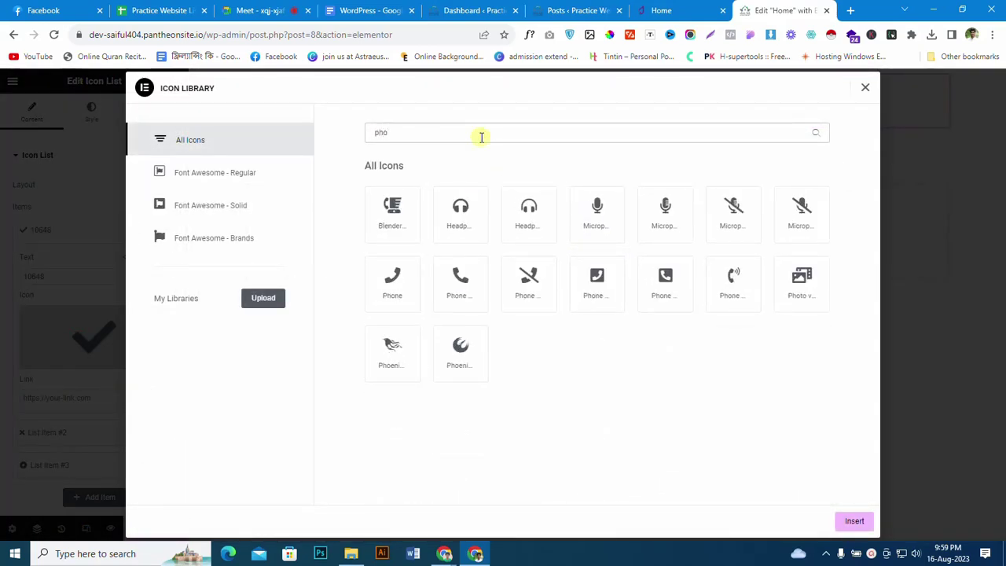
pyautogui.click(461, 281)
pyautogui.click(852, 523)
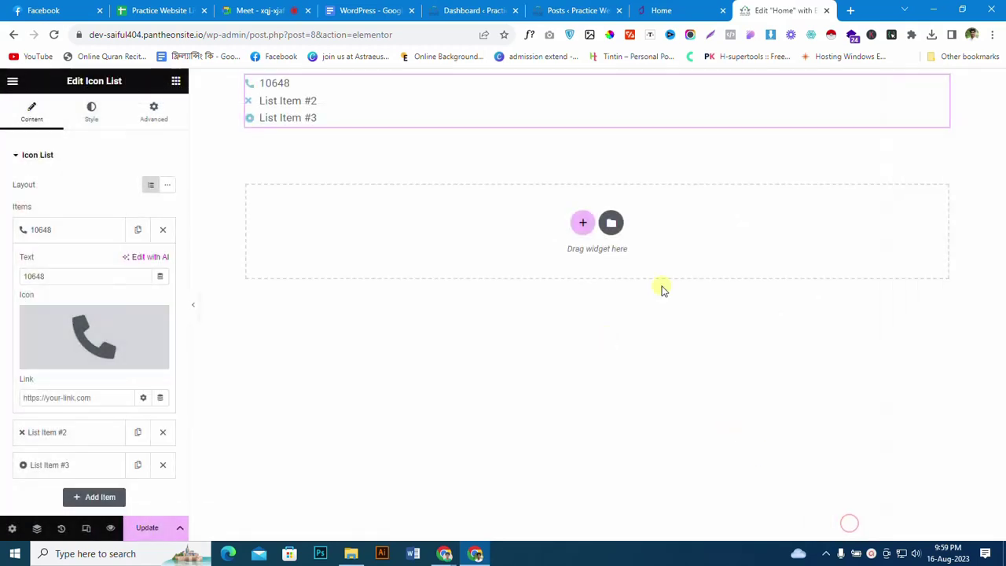
# Step: Replace the text of List Item #2 with the contact e-mail address copied from the Praava Health header
pyautogui.click(664, 8)
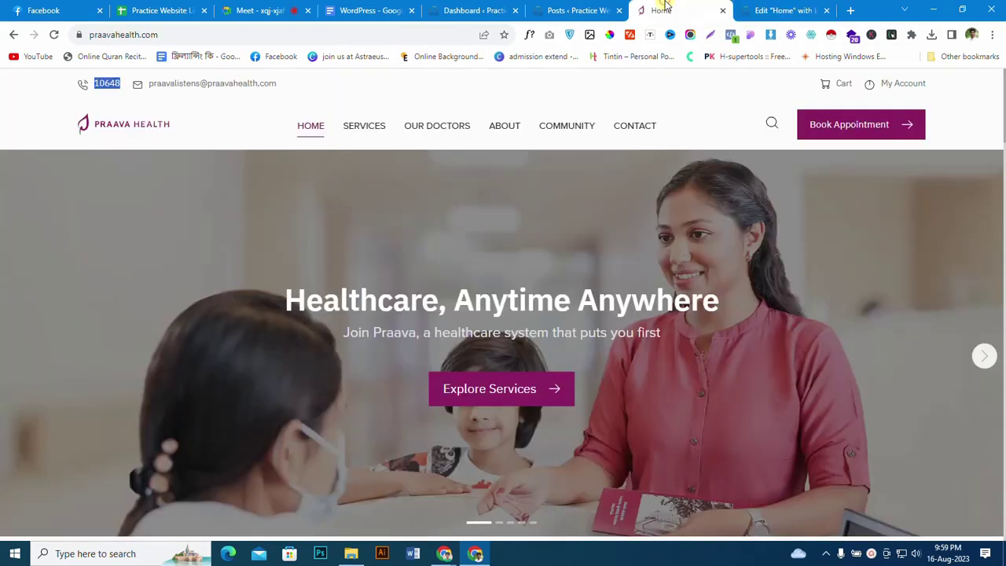
pyautogui.moveTo(283, 85); pyautogui.dragTo(152, 81)
pyautogui.rightClick(157, 85)
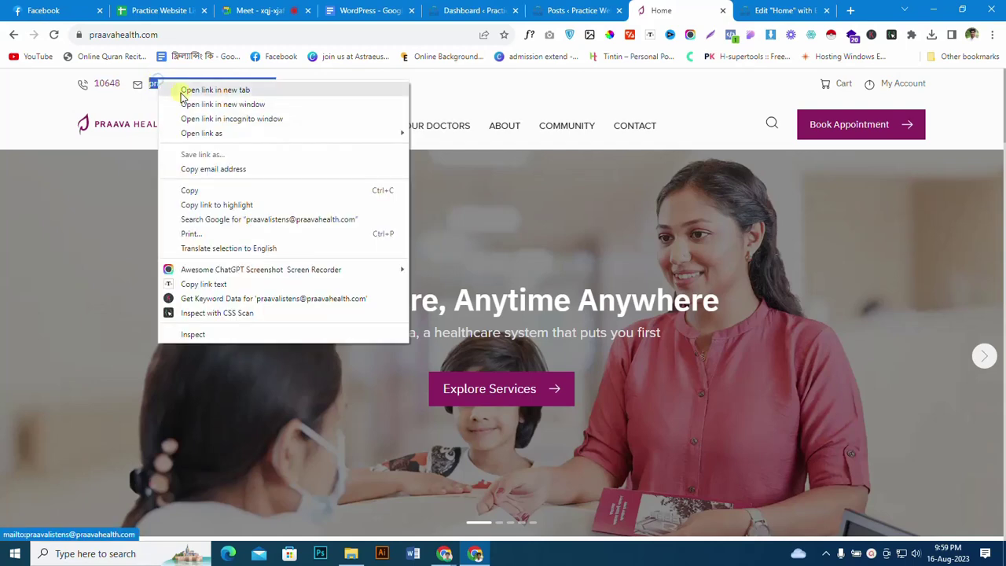
pyautogui.click(202, 190)
pyautogui.click(766, 8)
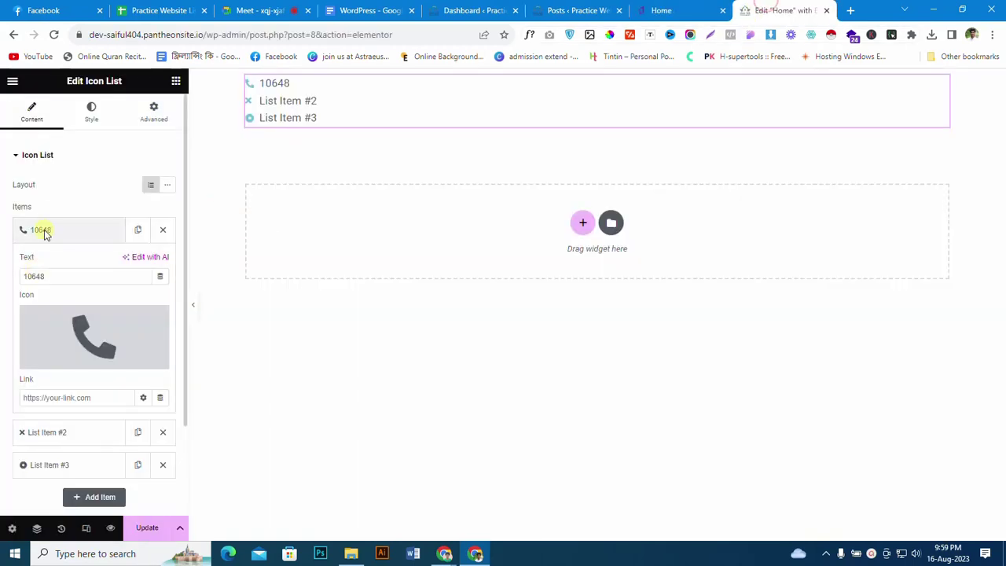
pyautogui.click(41, 230)
pyautogui.click(47, 263)
pyautogui.tripleClick(74, 307)
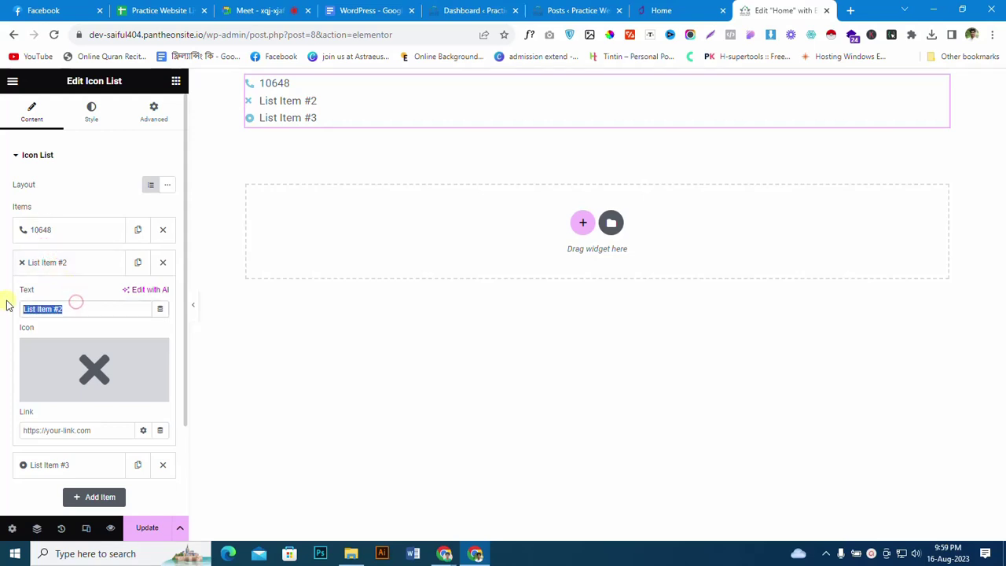
pyautogui.hotkey('ctrl', 'v')
# Step: Filter the icon library by "env" and insert the solid Envelope icon for the e-mail item
pyautogui.click(63, 352)
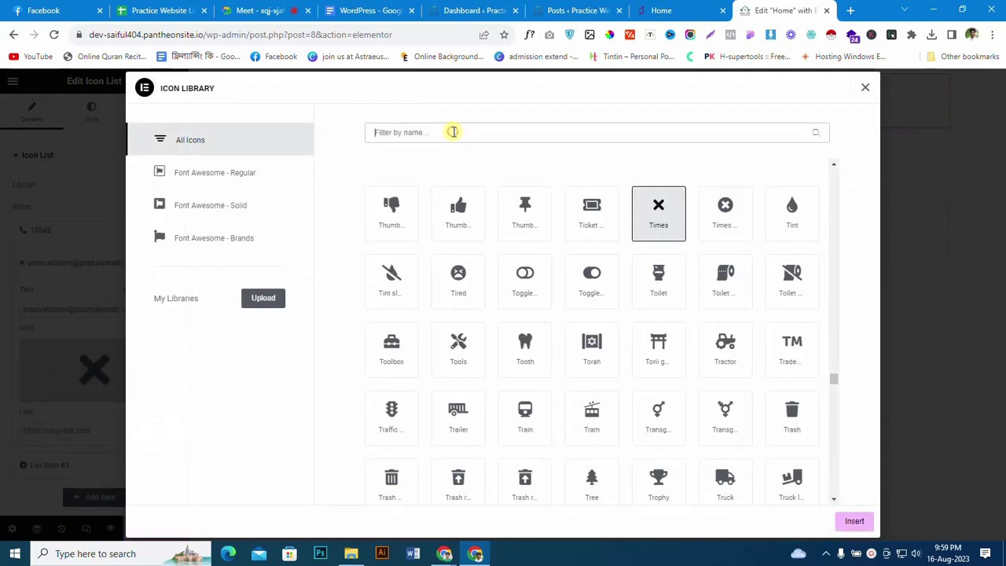
pyautogui.click(454, 132)
pyautogui.write('emai')
pyautogui.press('BackSpace')
pyautogui.press('BackSpace')
pyautogui.press('BackSpace')
pyautogui.press('BackSpace')
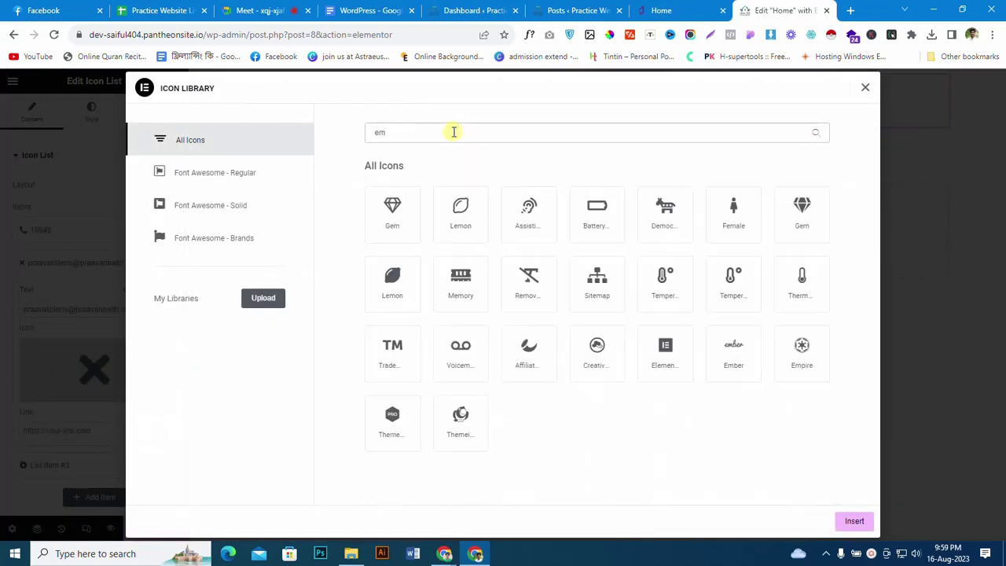
pyautogui.write('env')
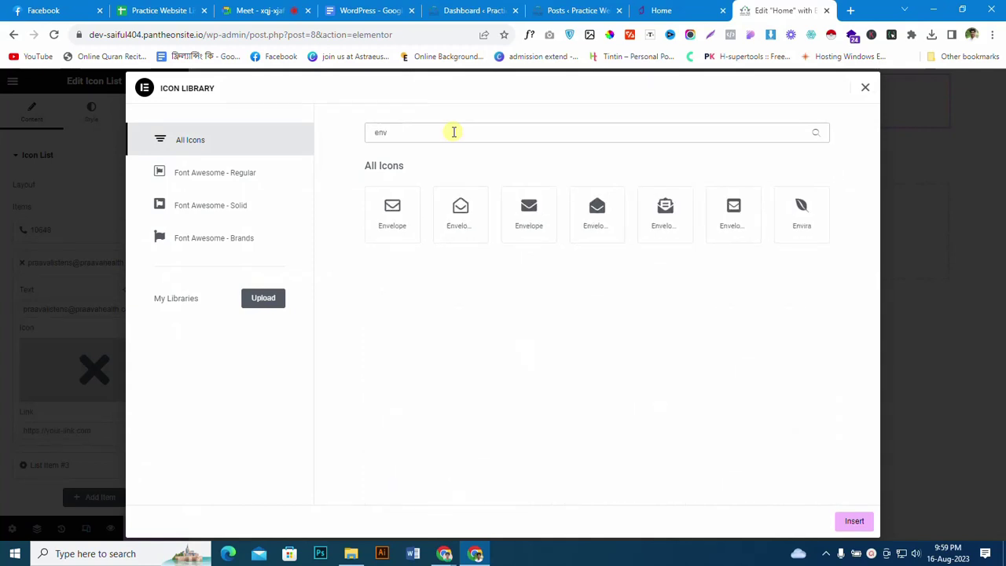
pyautogui.click(531, 228)
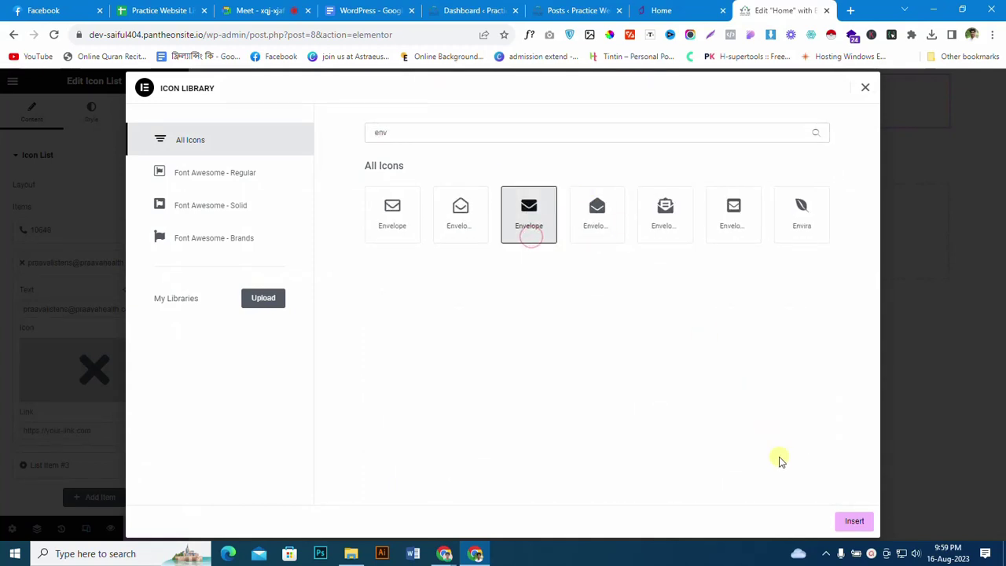
pyautogui.click(853, 521)
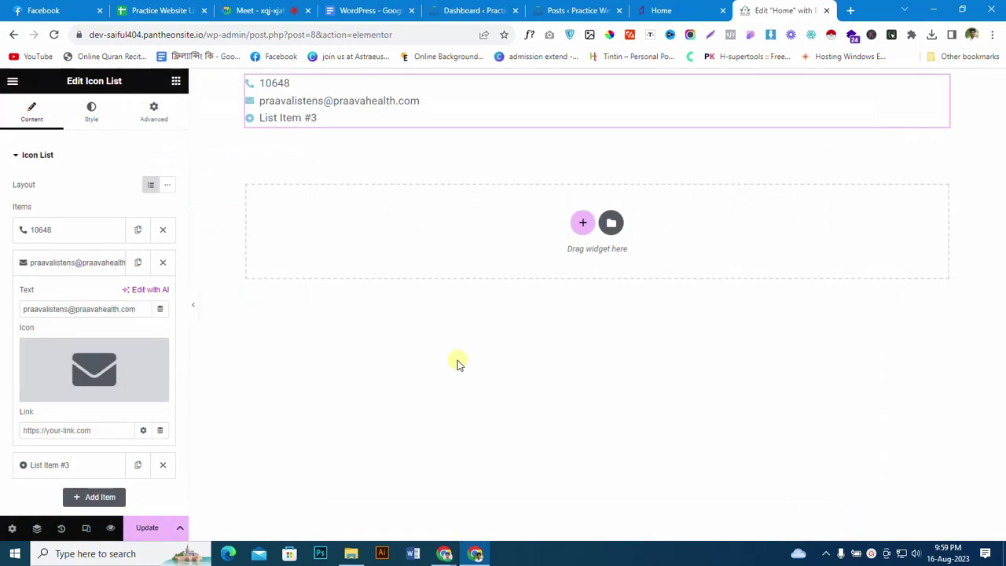
# Step: Remove List Item #3 and set the Icon List layout to inline, matching the Praava Health header
pyautogui.click(89, 264)
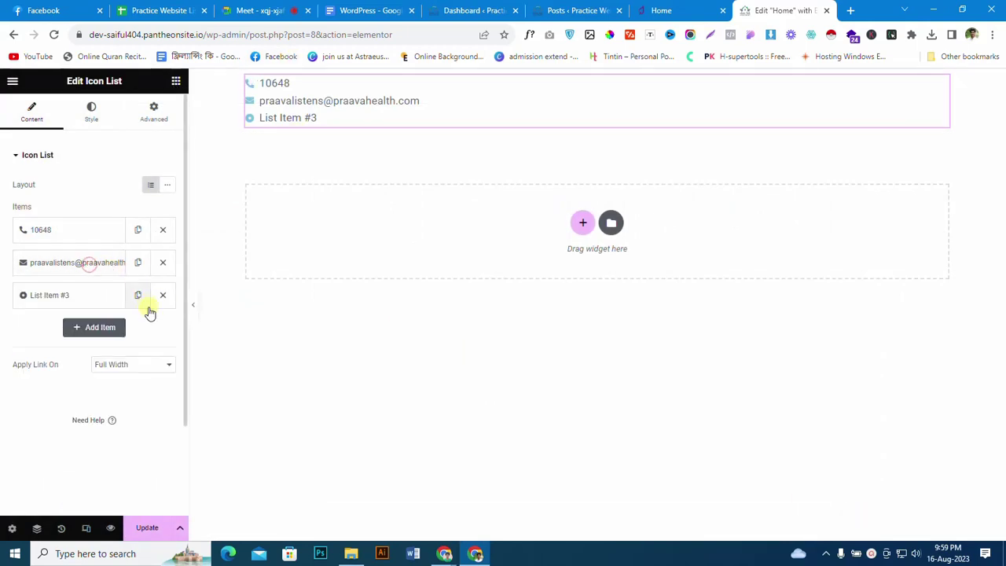
pyautogui.click(163, 297)
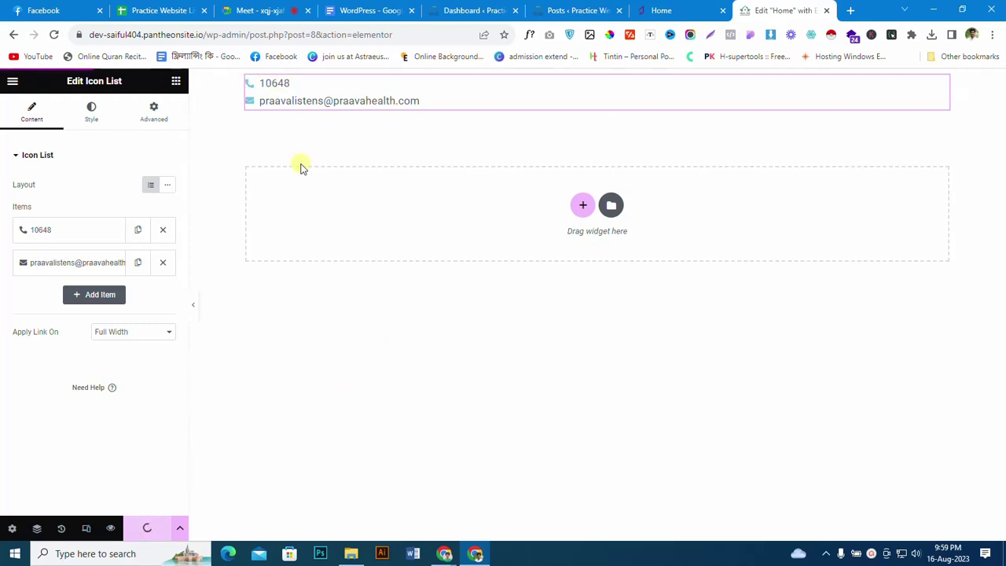
pyautogui.click(661, 10)
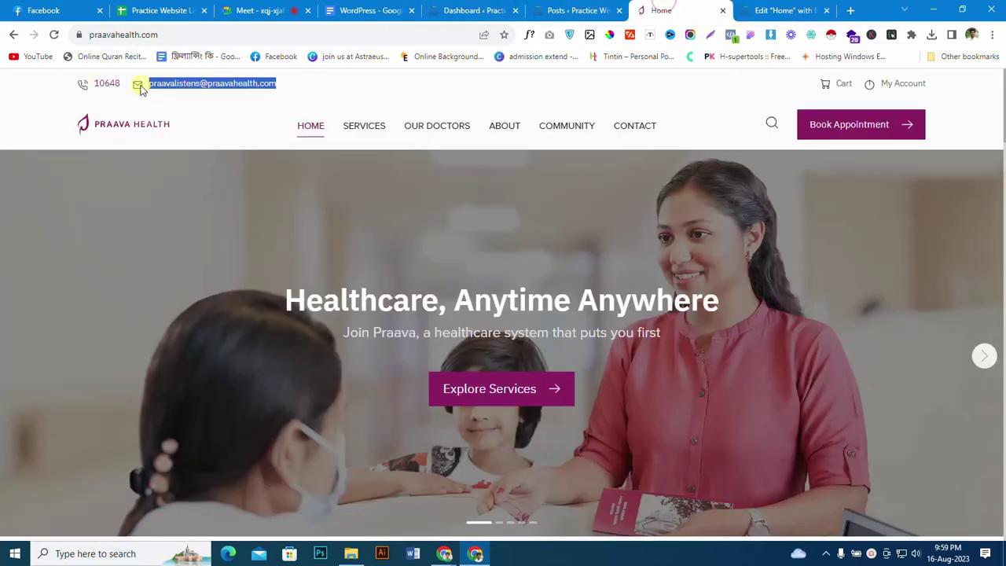
pyautogui.click(689, 90)
pyautogui.click(762, 9)
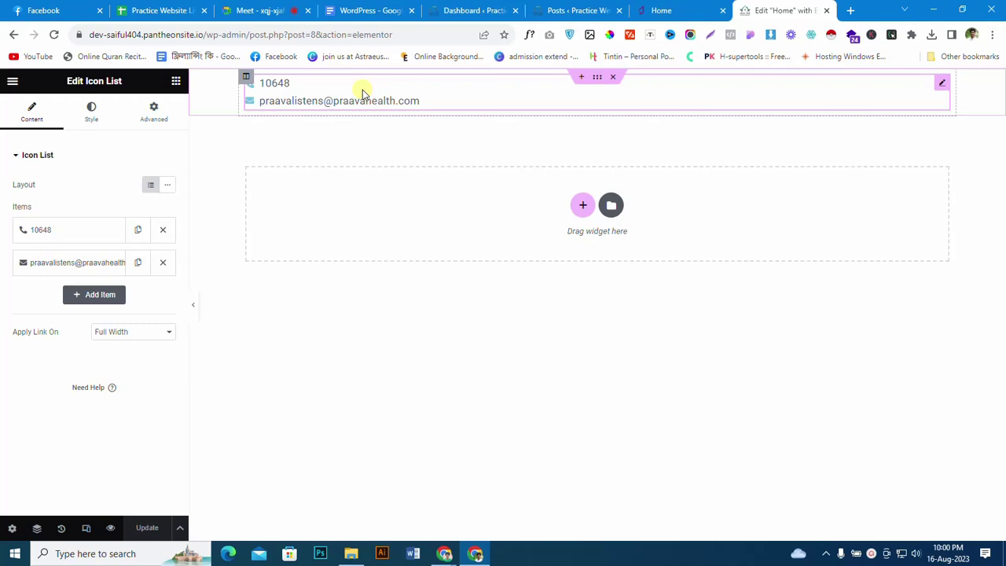
pyautogui.click(168, 186)
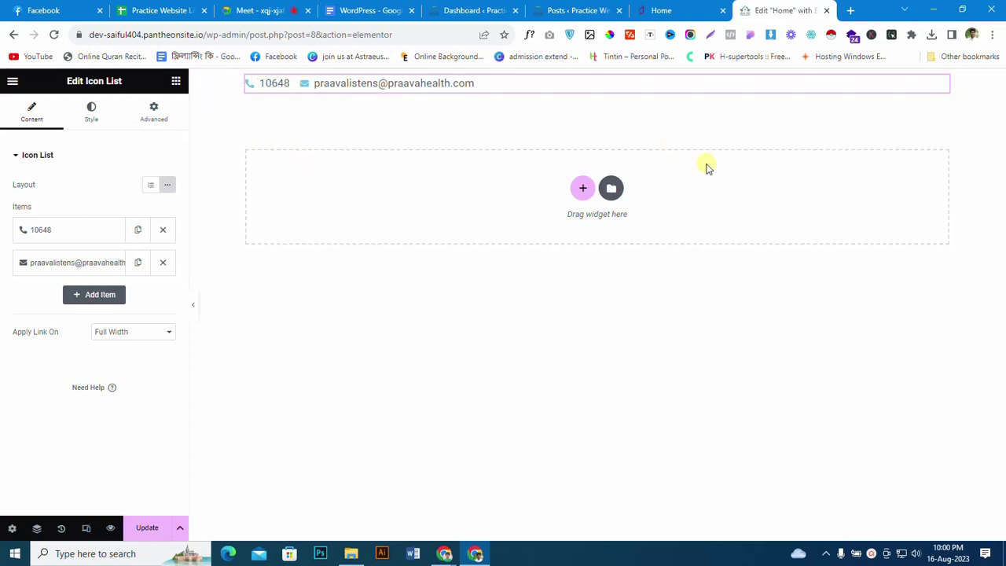
# Step: Switch to the Google Meet call, turn the microphone and camera off, and turn both back on
pyautogui.click(663, 10)
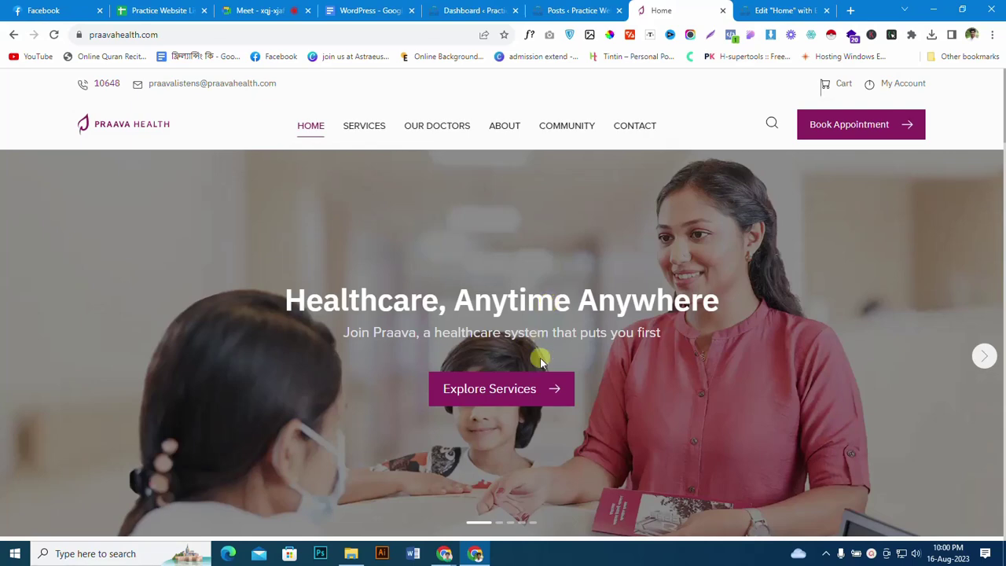
pyautogui.click(260, 10)
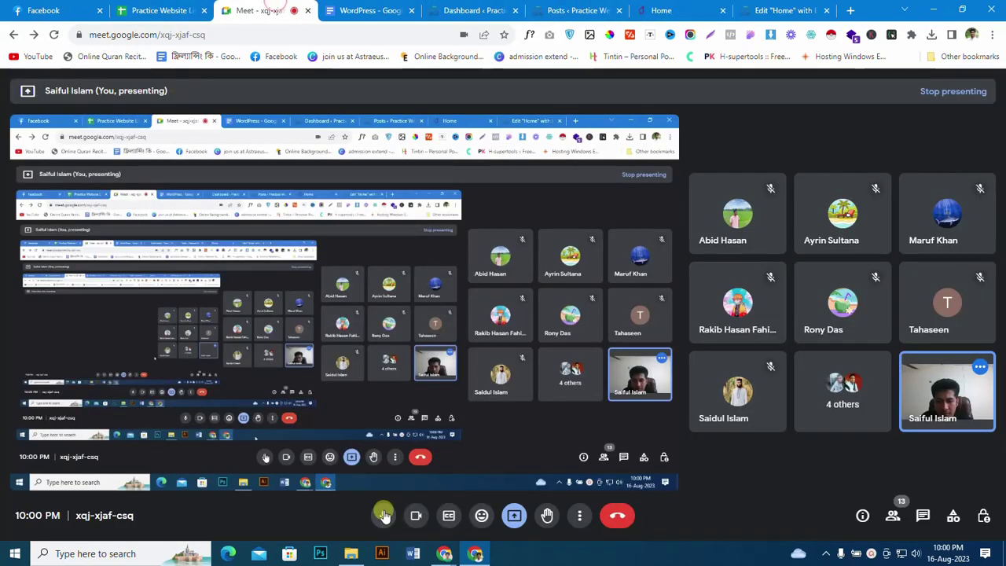
pyautogui.hotkey('ctrl', 'd')
pyautogui.hotkey('ctrl', 'e')
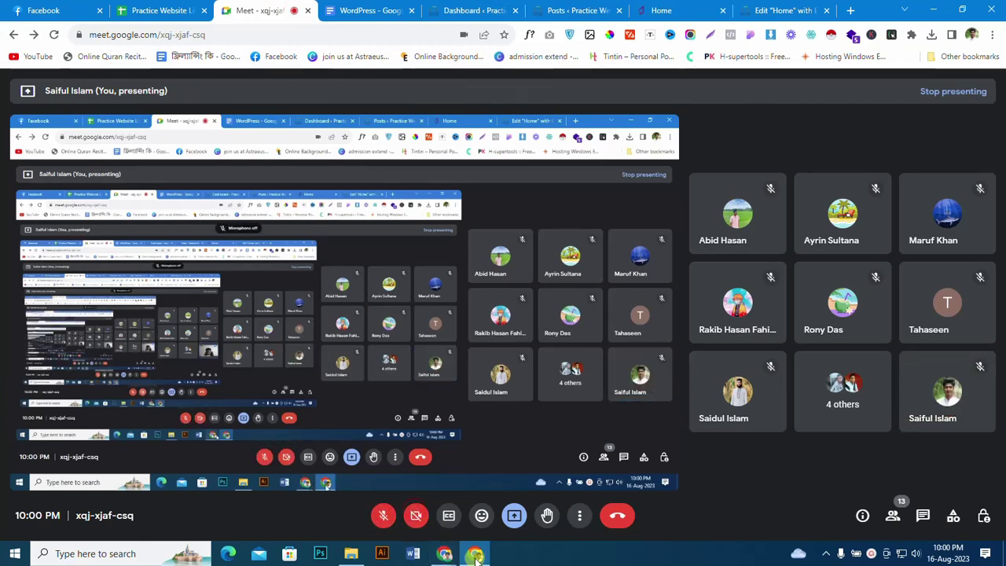
pyautogui.moveTo(471, 555)
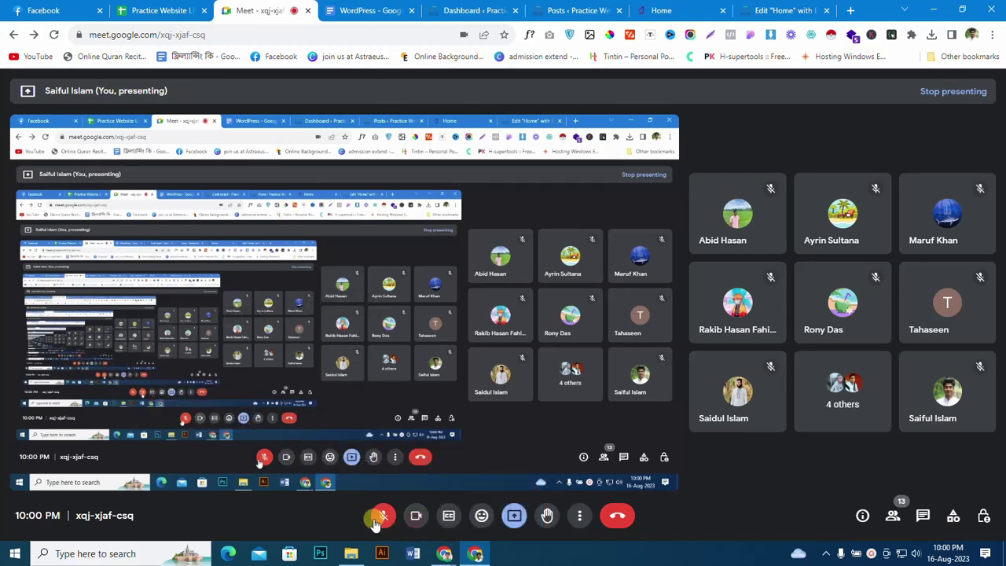
pyautogui.click(414, 522)
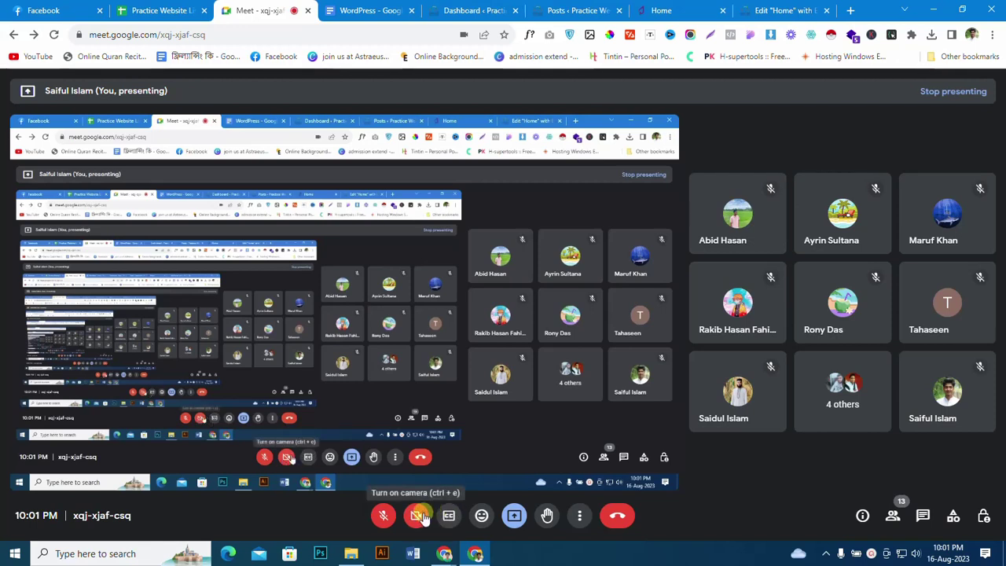
pyautogui.click(422, 516)
pyautogui.click(383, 515)
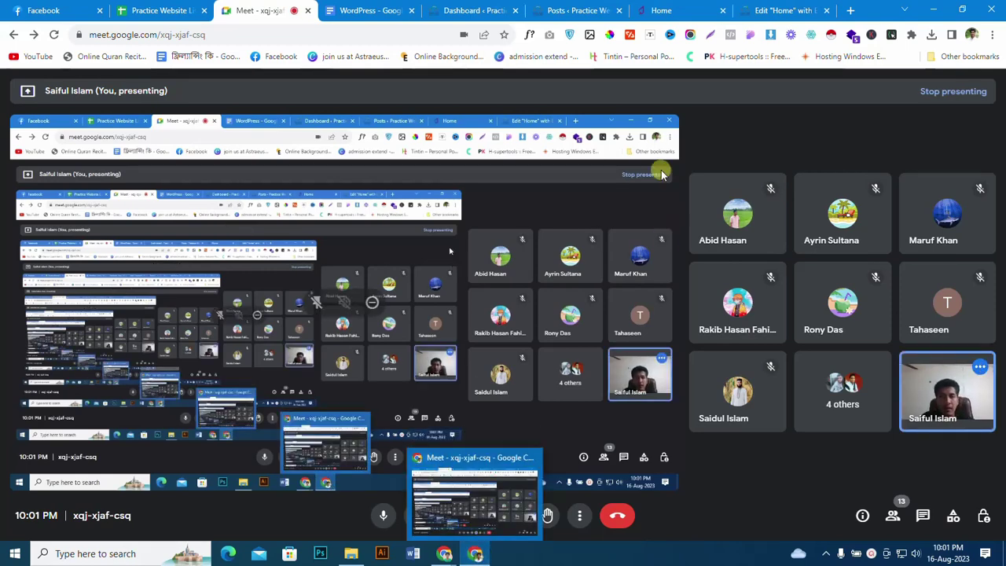
# Step: Compare the inline Icon List in Elementor with the contact bar in the Praava Health header
pyautogui.click(665, 8)
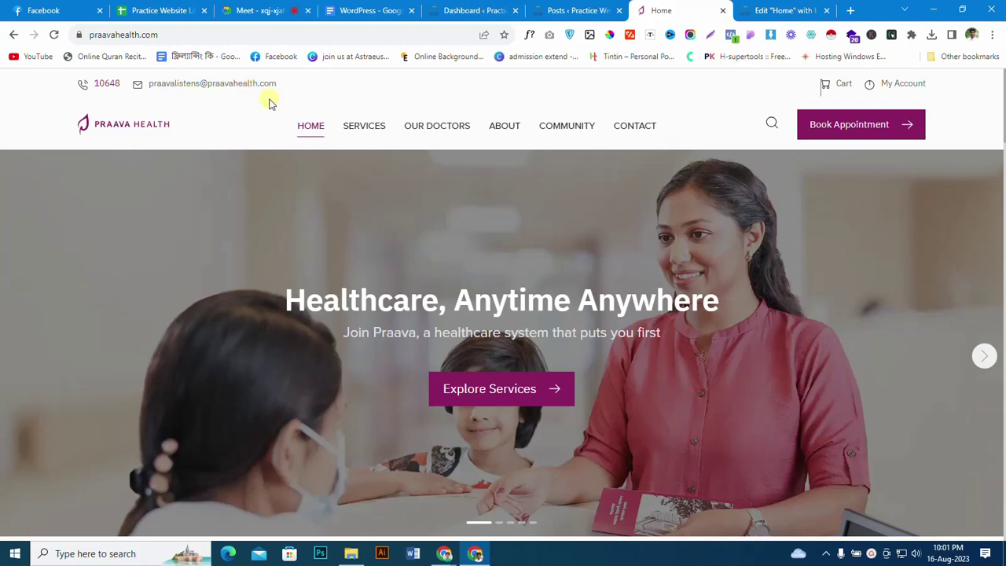
pyautogui.click(743, 8)
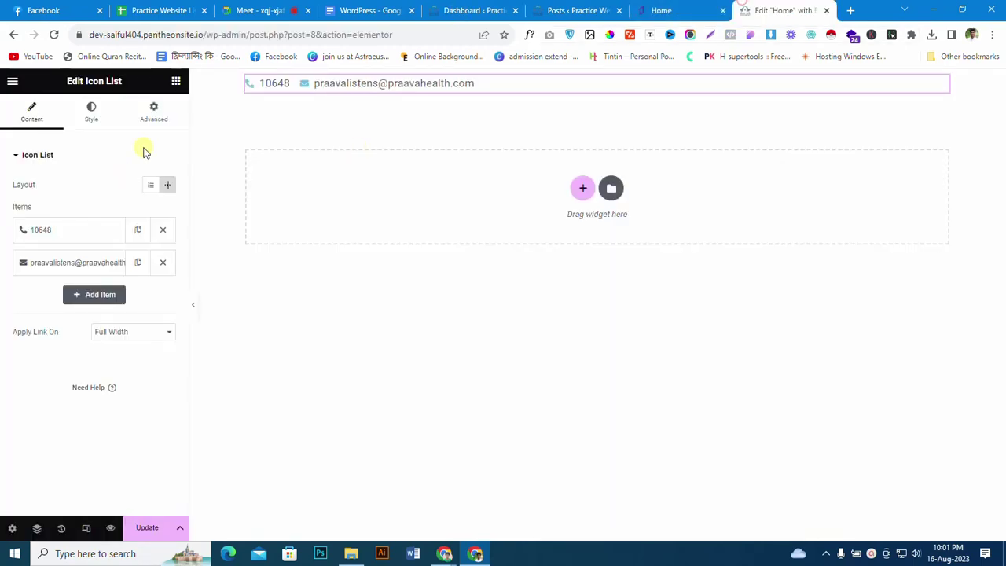
pyautogui.click(649, 15)
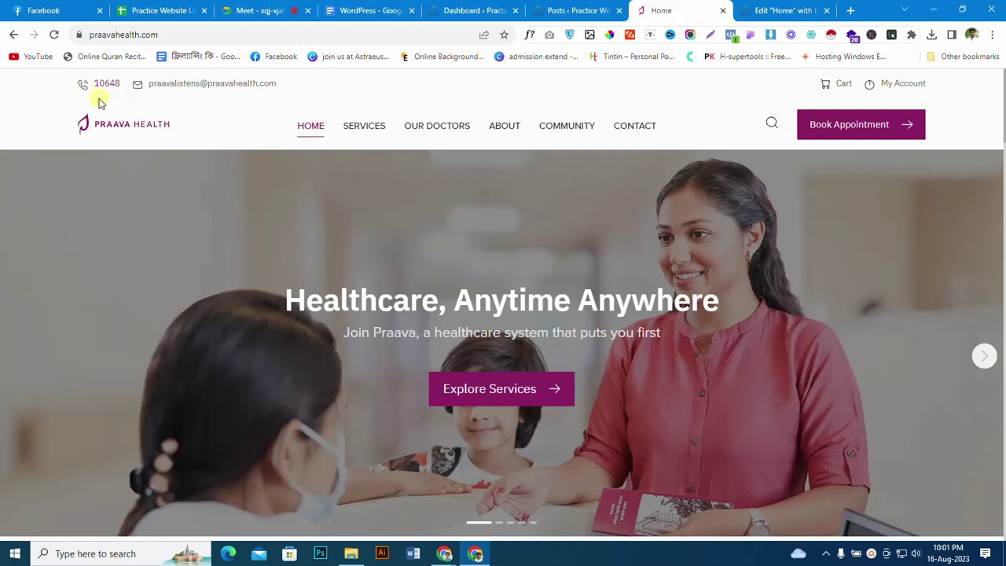
pyautogui.click(762, 8)
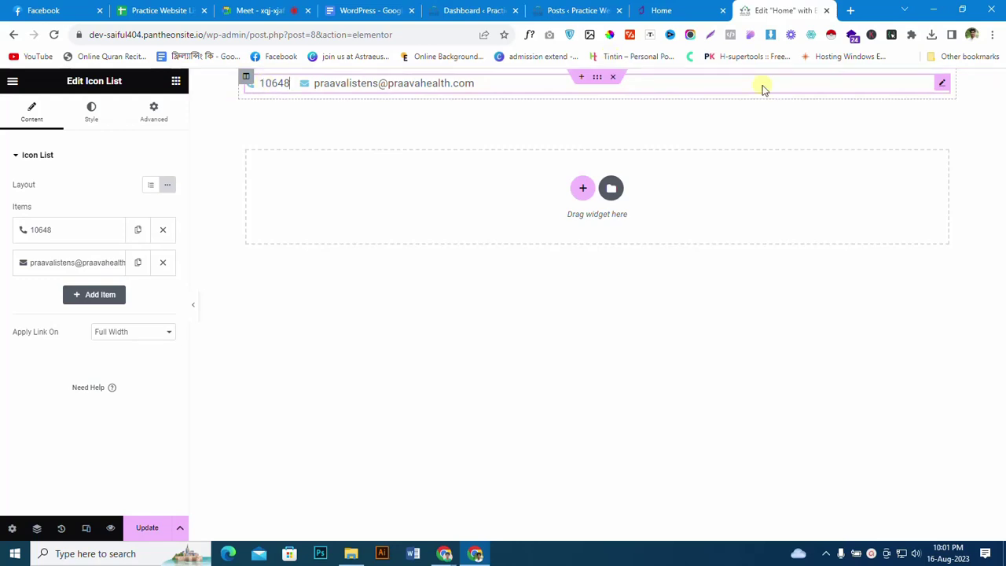
pyautogui.click(660, 9)
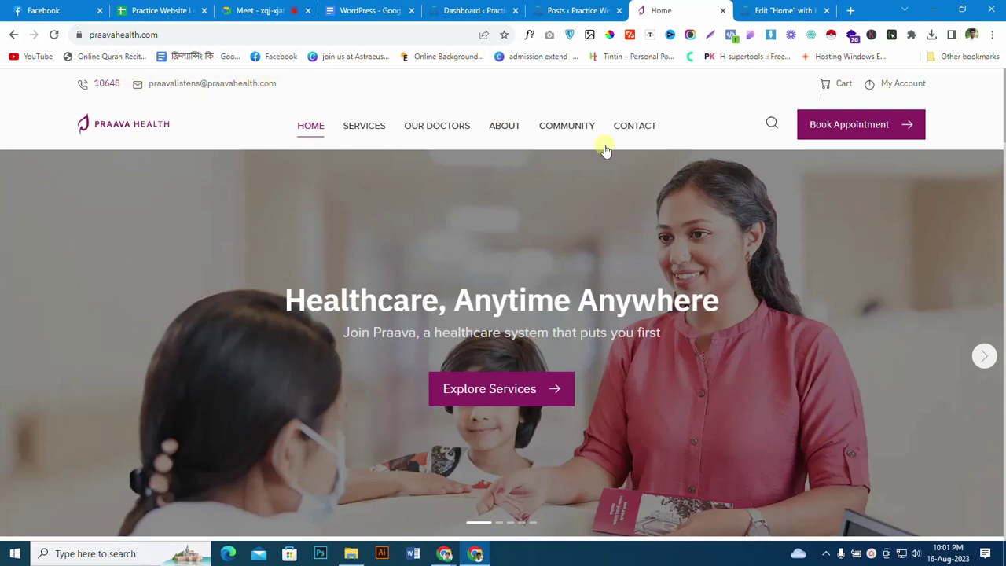
# Step: Open the Icon List's style settings and inspect the font of the Praava Health contact bar's e-mail address with WhatFont
pyautogui.click(746, 11)
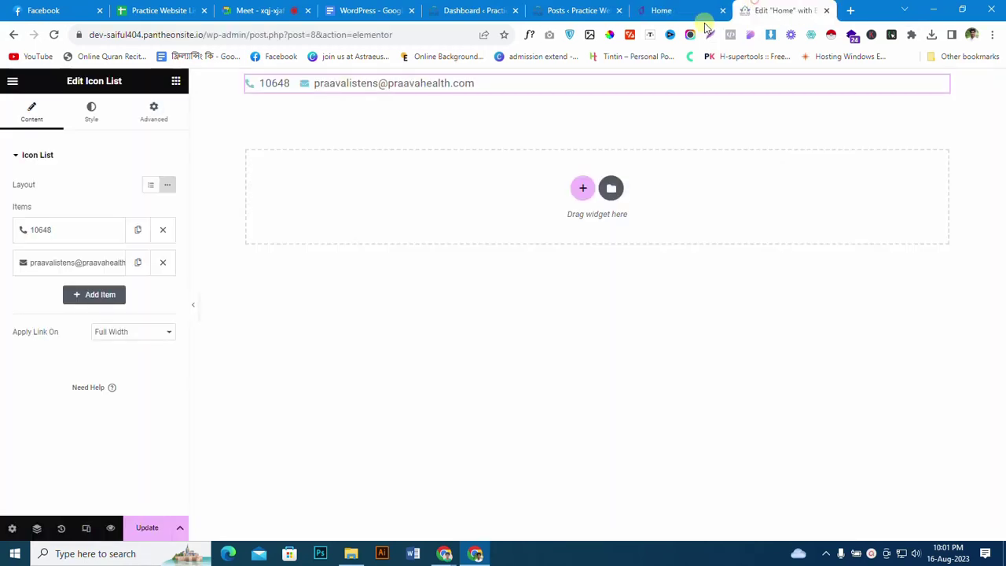
pyautogui.click(72, 120)
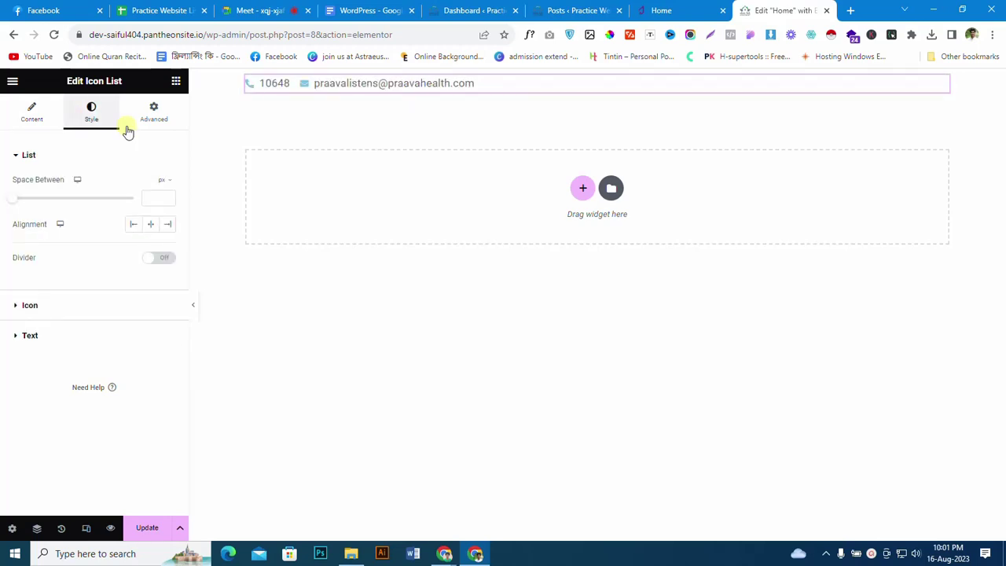
pyautogui.click(656, 10)
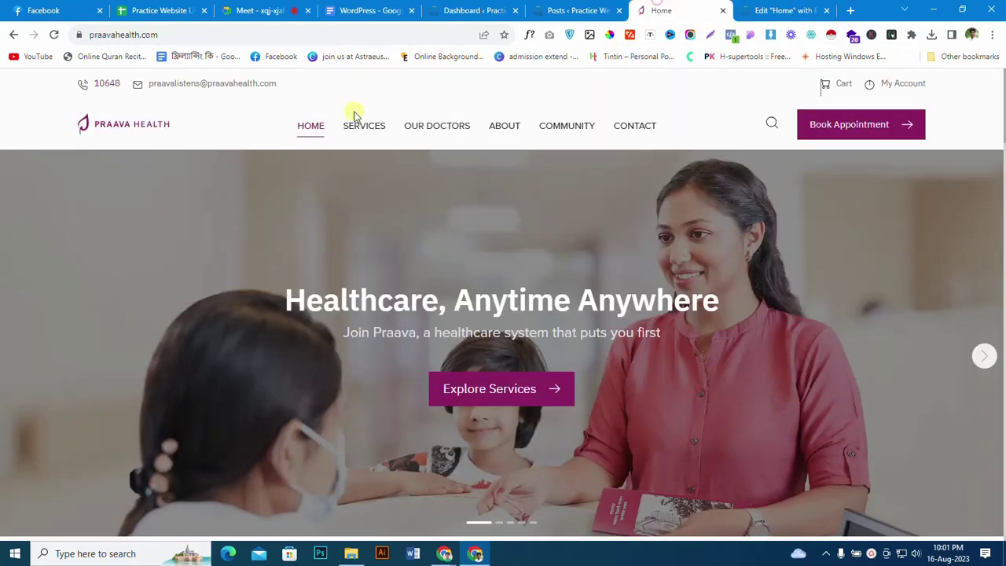
pyautogui.click(531, 35)
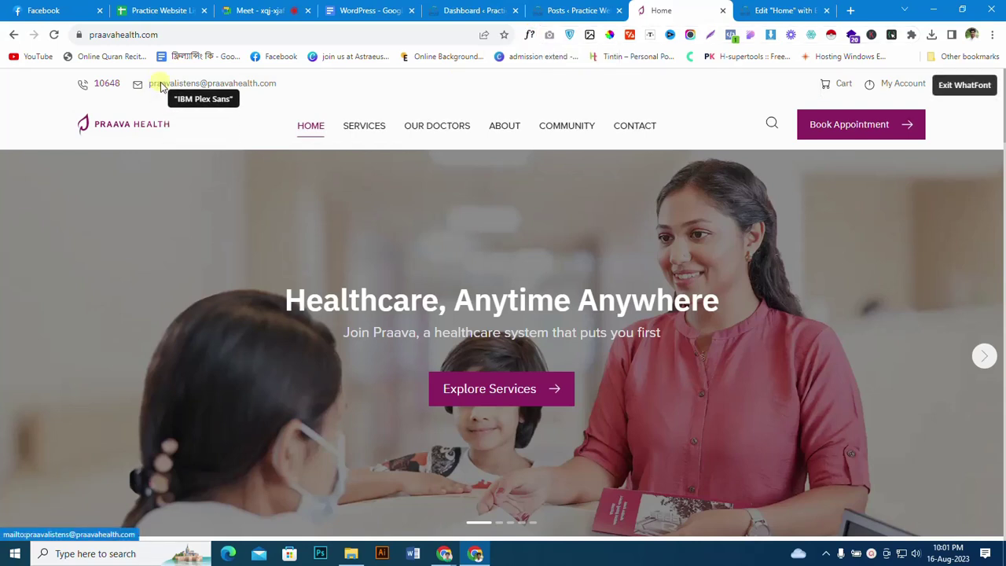
pyautogui.press('Escape')
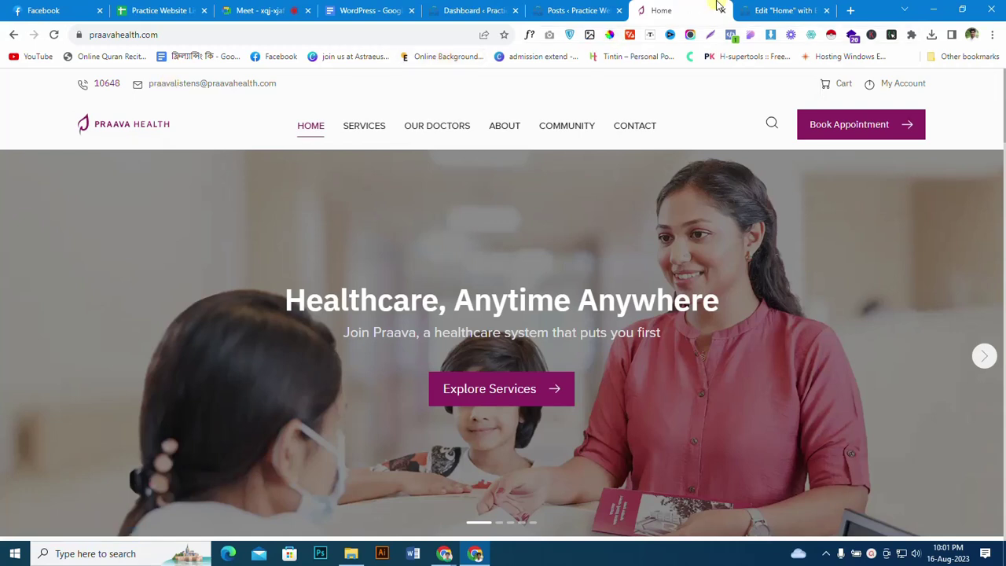
pyautogui.click(743, 9)
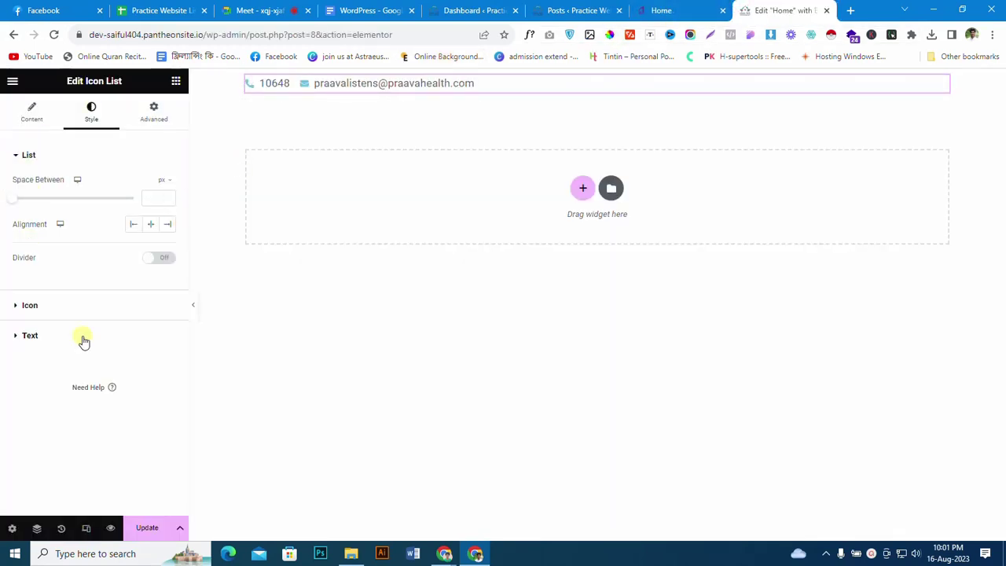
pyautogui.click(70, 310)
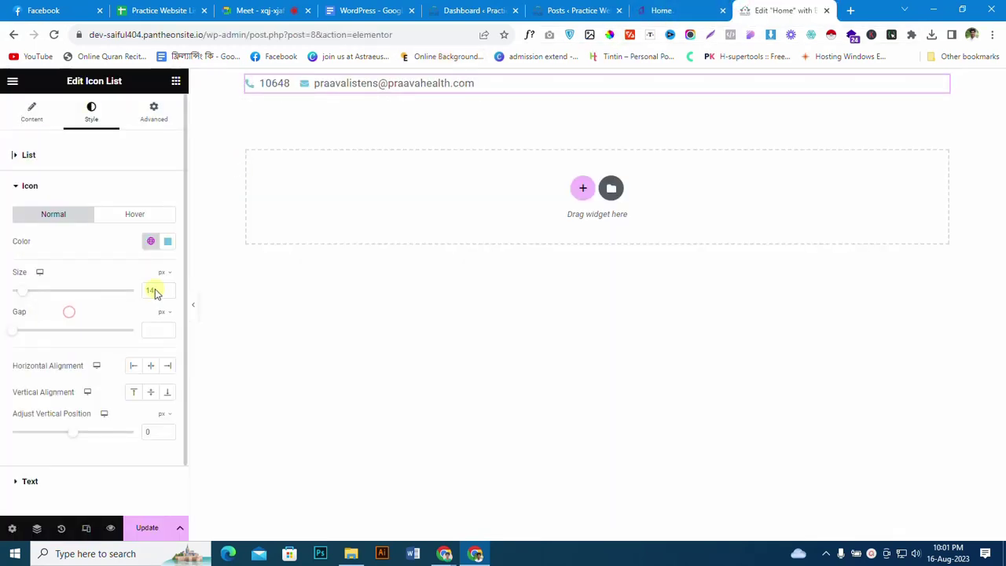
pyautogui.click(169, 244)
pyautogui.moveTo(186, 304); pyautogui.dragTo(89, 340)
pyautogui.click(5, 324)
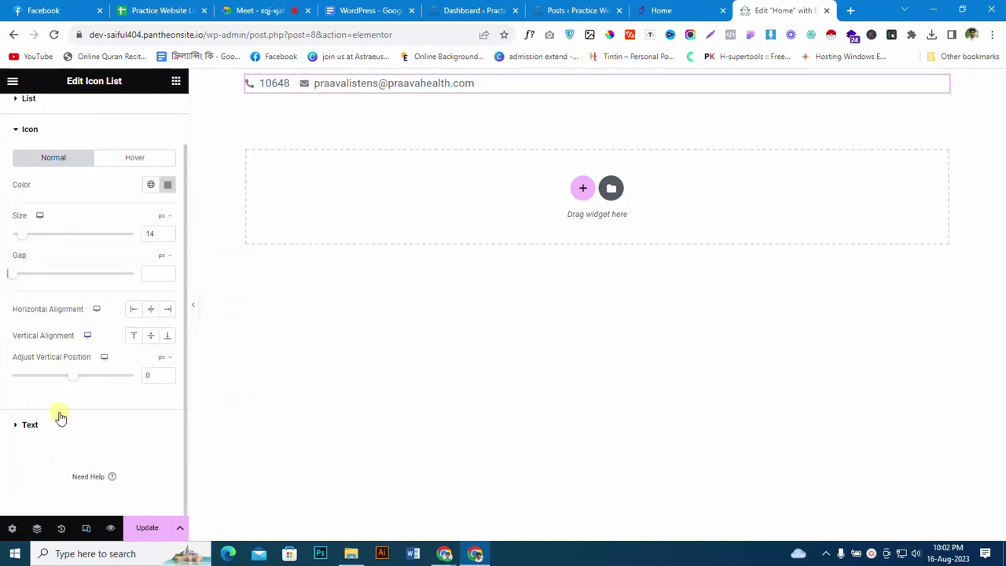
# Step: Check the Praava Health phone number's font with WhatFont and set the Icon List text's font family to IBM Plex Sans
pyautogui.click(59, 422)
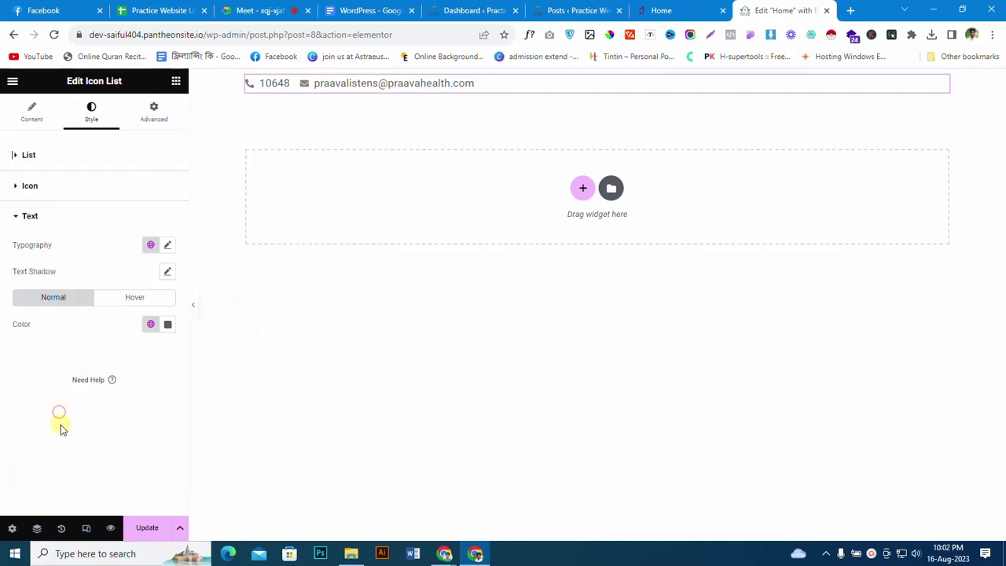
pyautogui.click(167, 244)
pyautogui.click(105, 304)
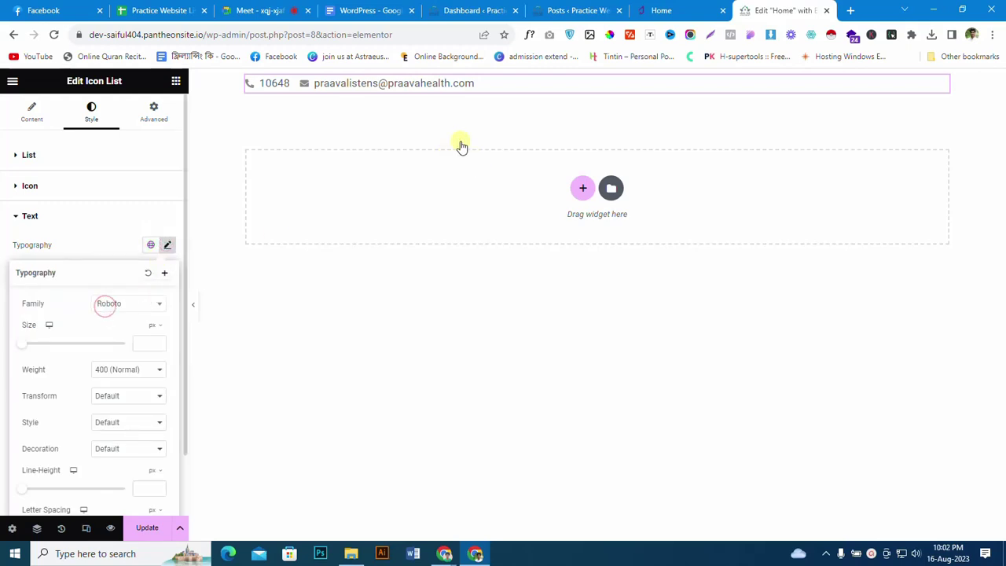
pyautogui.click(657, 10)
pyautogui.click(530, 37)
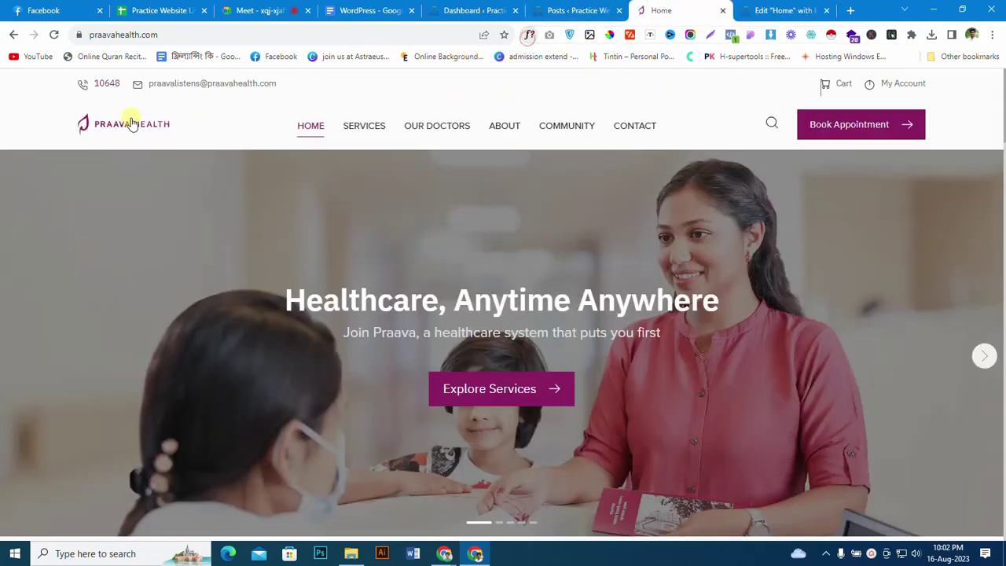
pyautogui.moveTo(116, 88)
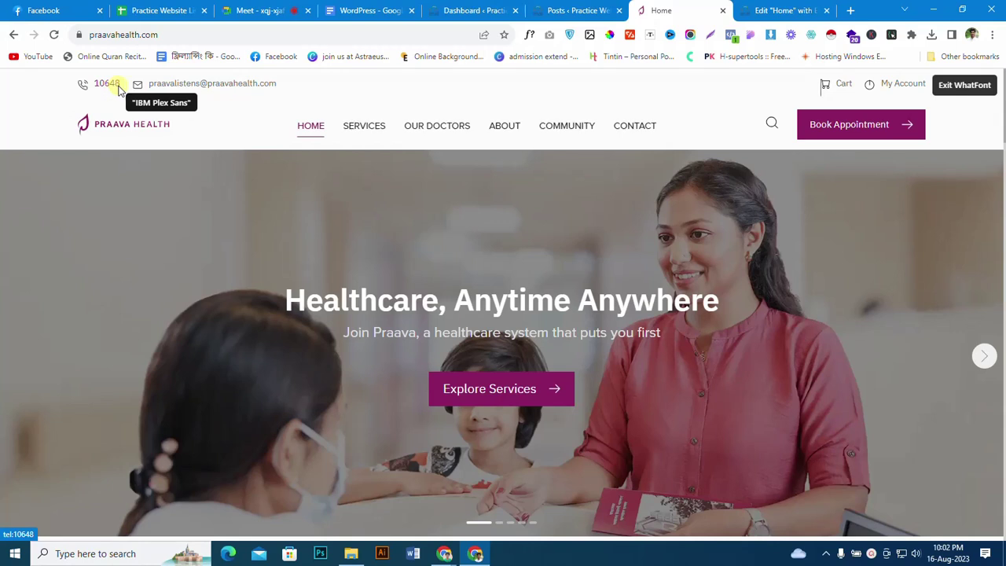
pyautogui.click(778, 10)
pyautogui.click(111, 322)
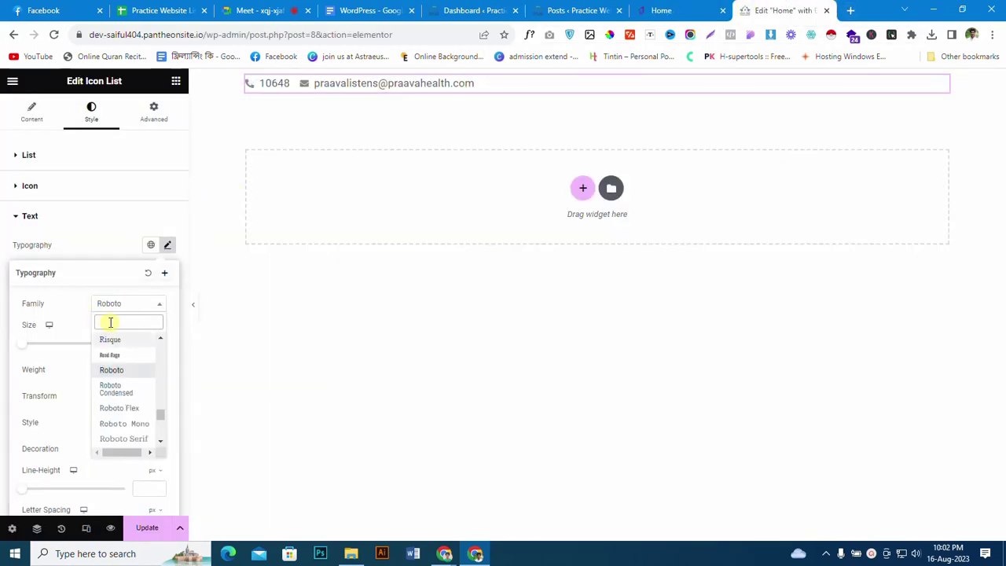
pyautogui.write('ibm')
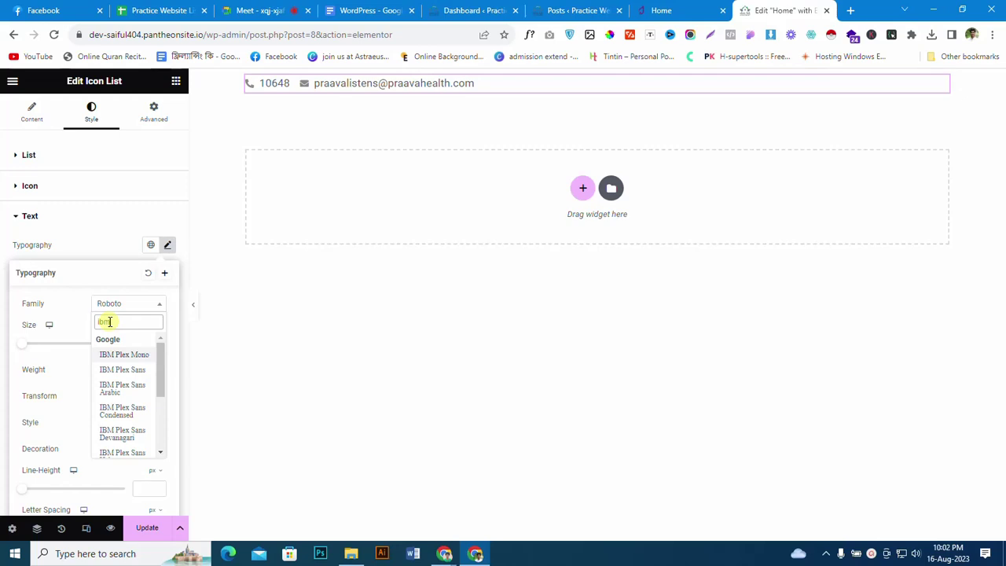
pyautogui.click(120, 370)
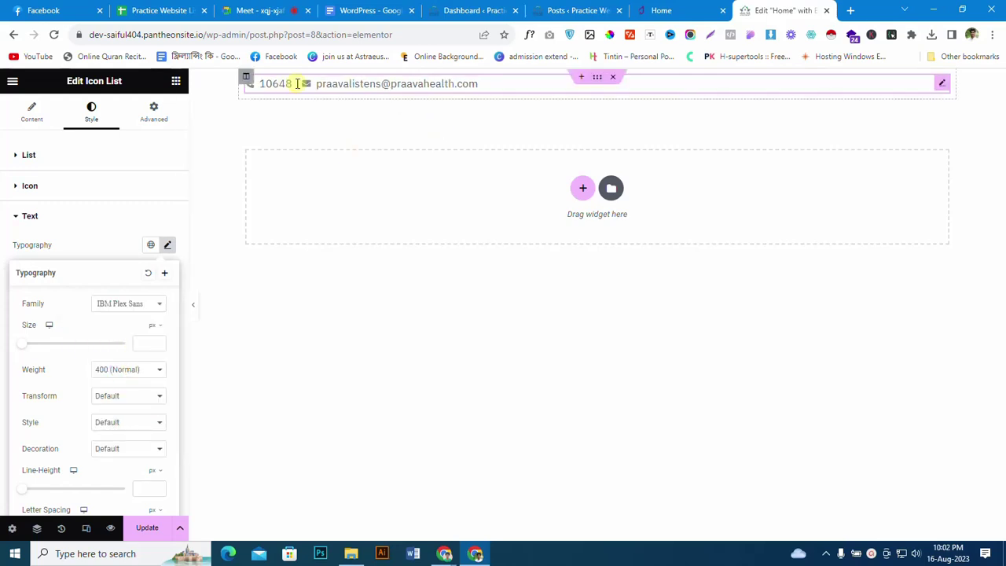
# Step: Set the Icon List text size to 14 px and check it against the Praava Health e-mail text with WhatFont
pyautogui.moveTo(18, 347)
pyautogui.mouseDown()
pyautogui.moveTo(34, 345)
pyautogui.moveTo(27, 341)
pyautogui.moveTo(30, 351)
pyautogui.mouseUp()
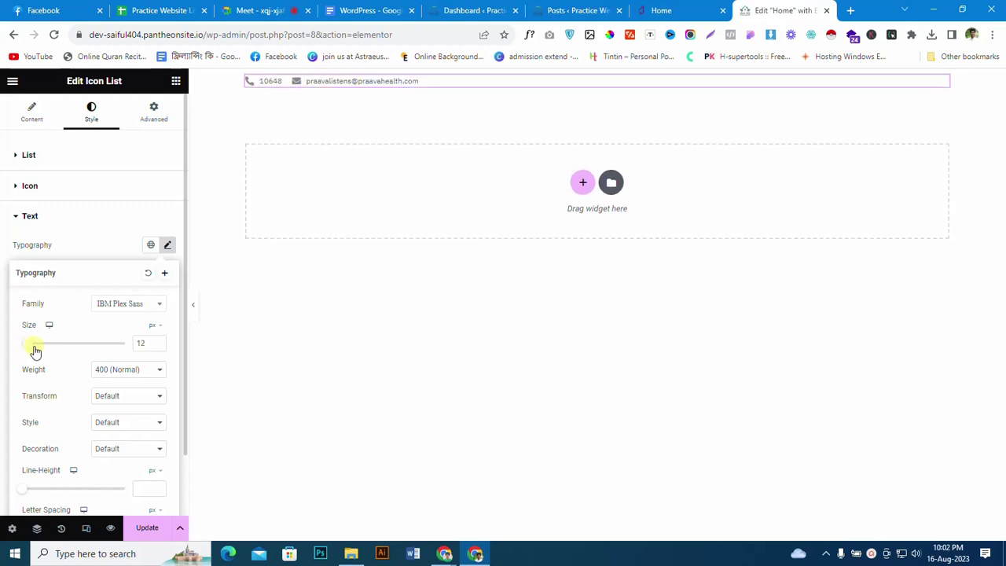
pyautogui.click(160, 344)
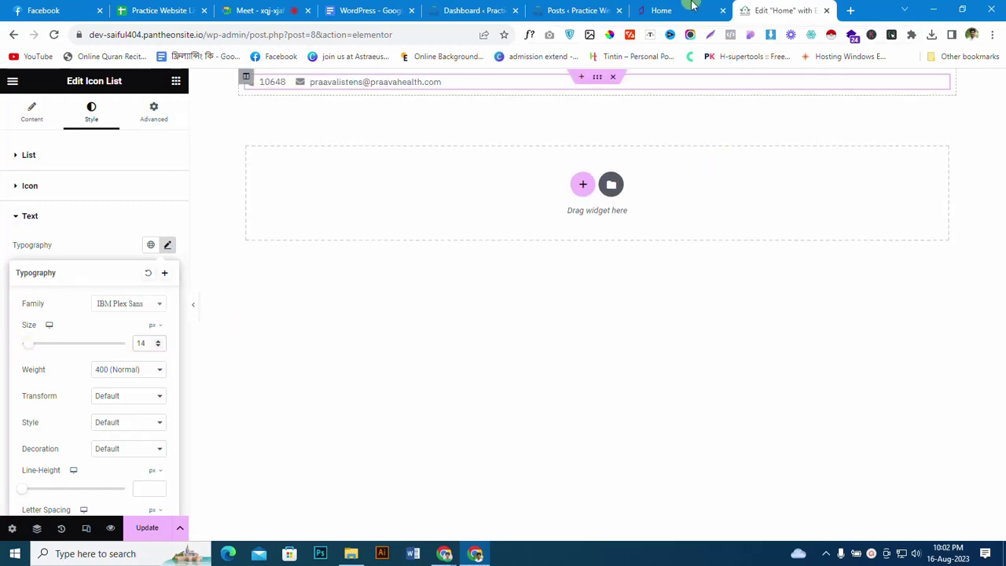
pyautogui.click(661, 10)
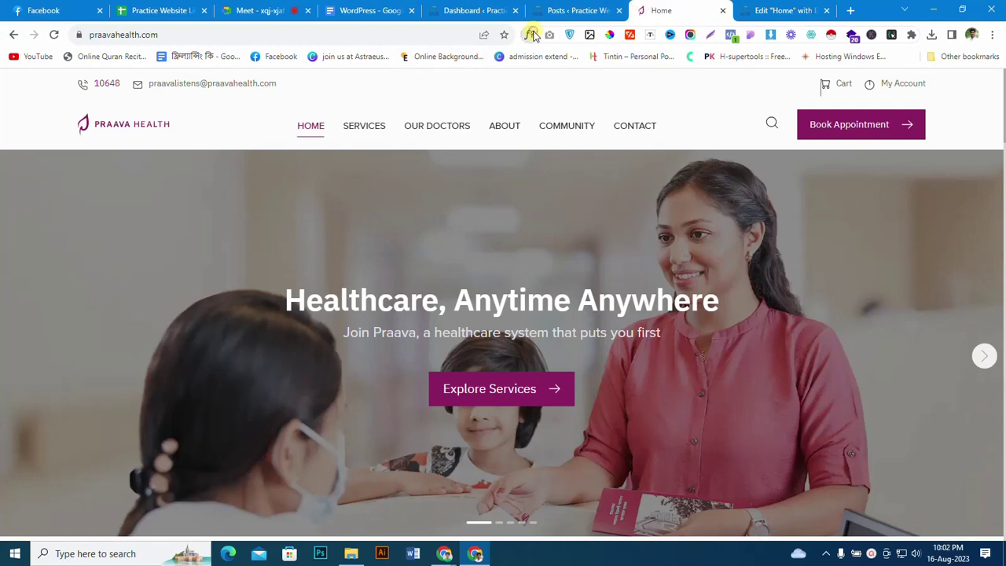
pyautogui.click(532, 35)
pyautogui.click(173, 87)
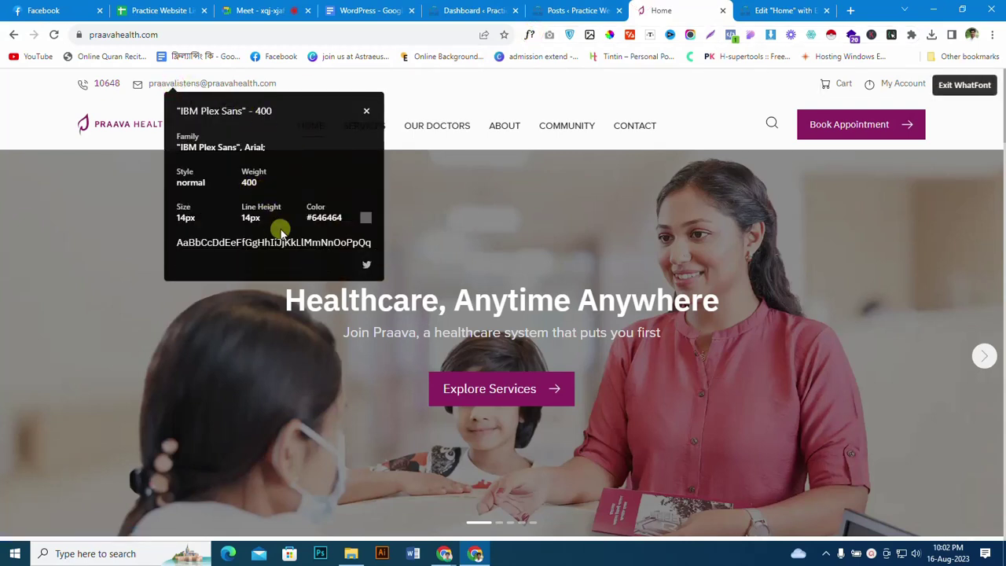
pyautogui.click(370, 113)
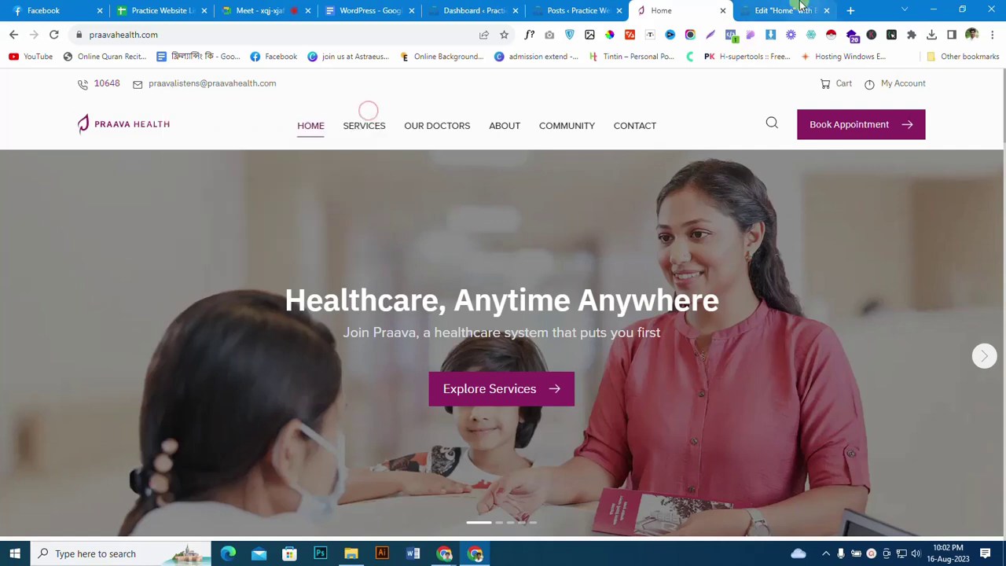
# Step: Return to Elementor, close the Icon List's text settings and save the page changes
pyautogui.click(786, 10)
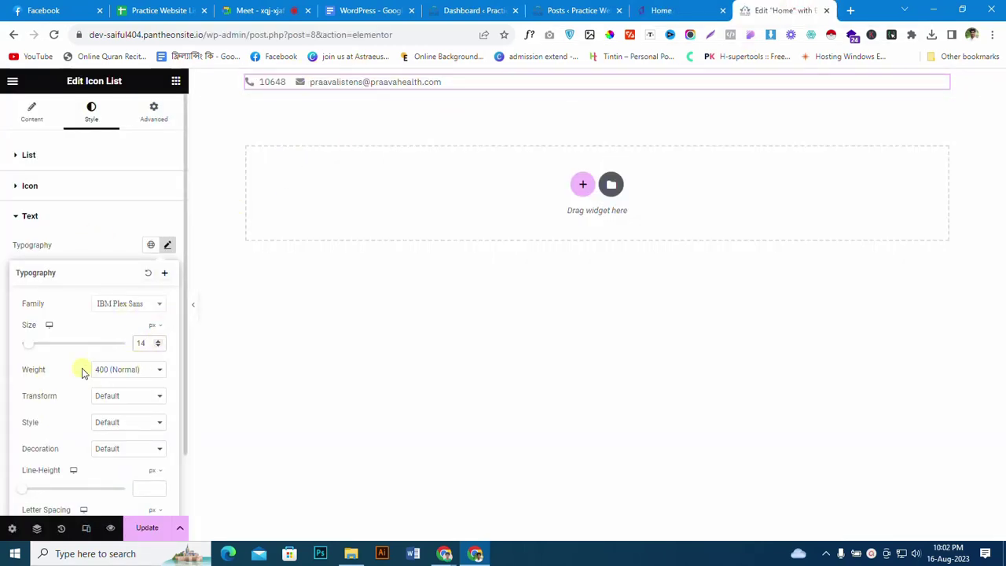
pyautogui.click(67, 233)
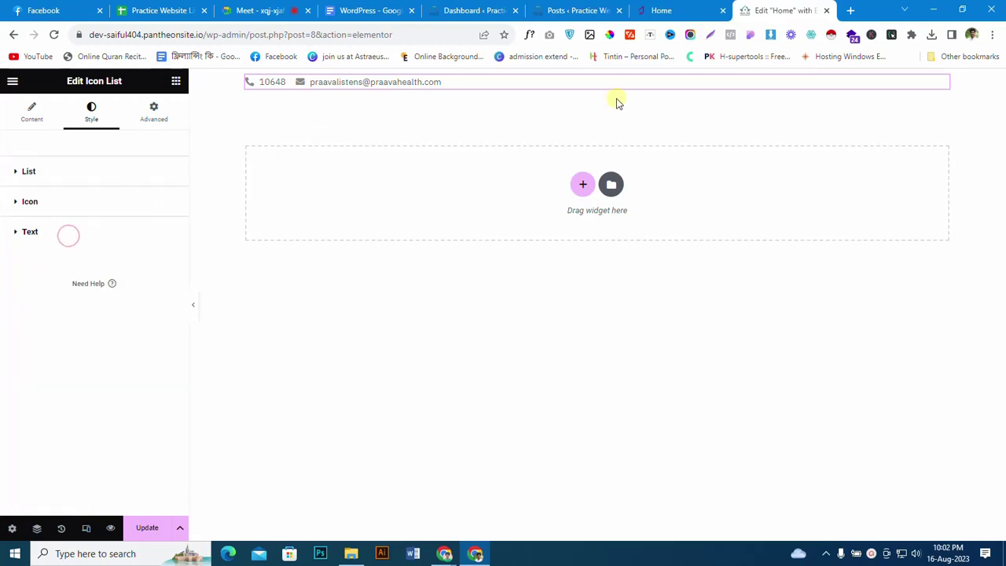
pyautogui.click(157, 531)
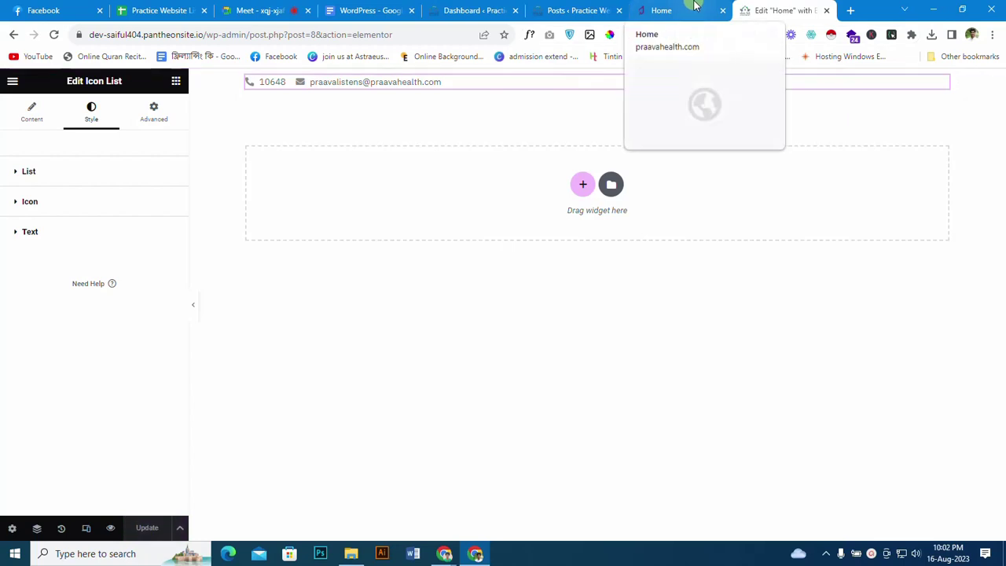
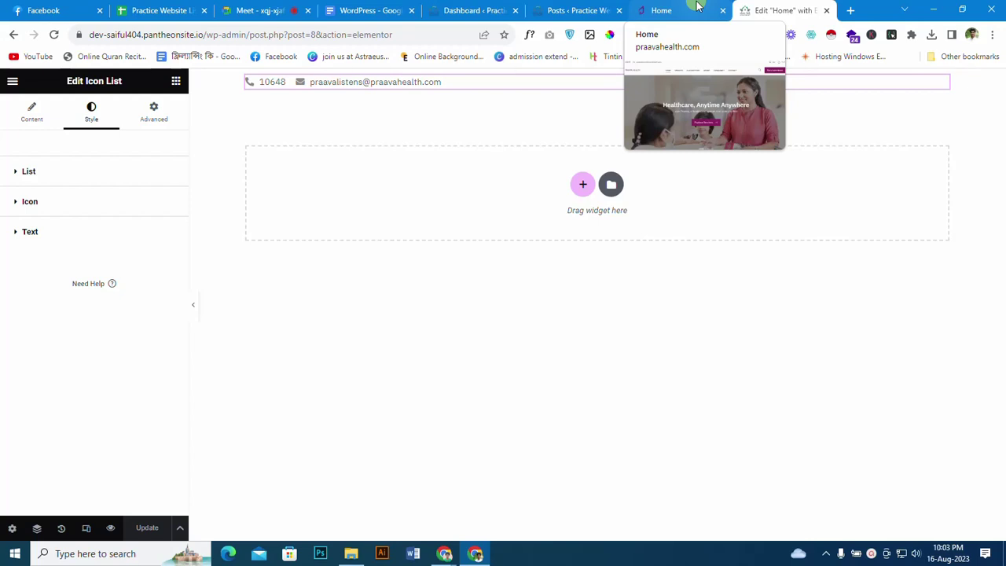
# Step: Check the Praava Health header, then give the contact bar's section a solid border, 1 px at the bottom and 0 on the other sides
pyautogui.click(699, 6)
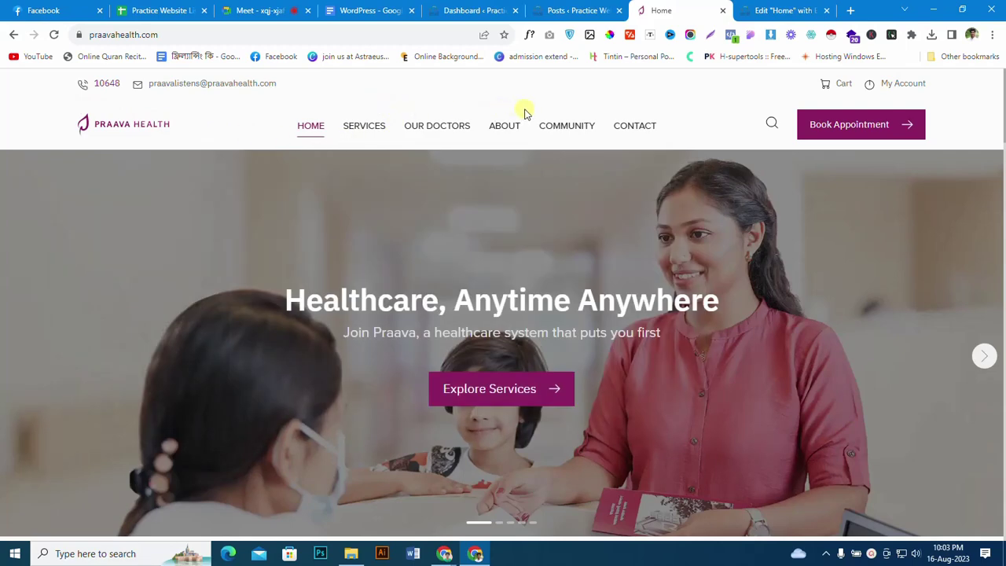
pyautogui.click(747, 10)
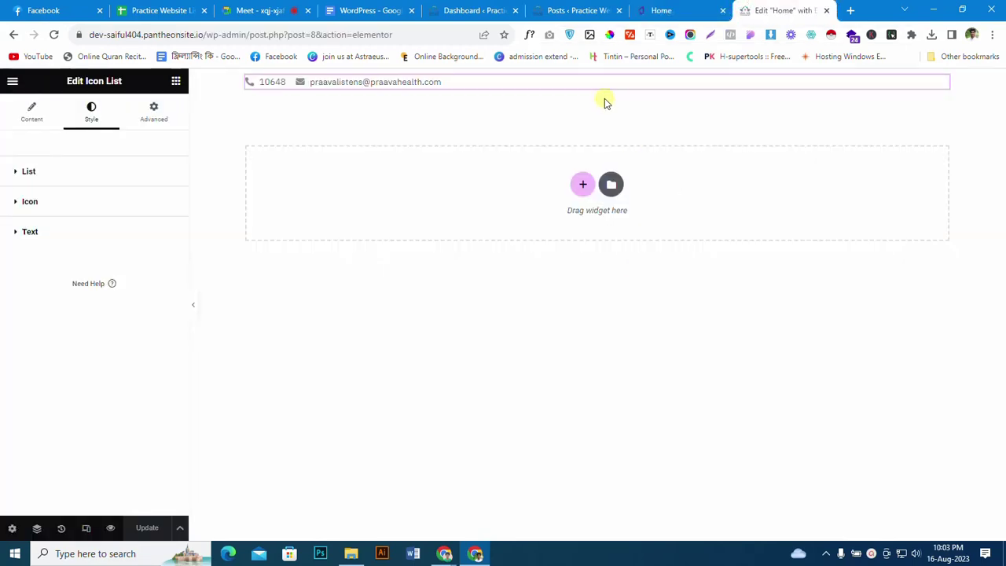
pyautogui.click(595, 77)
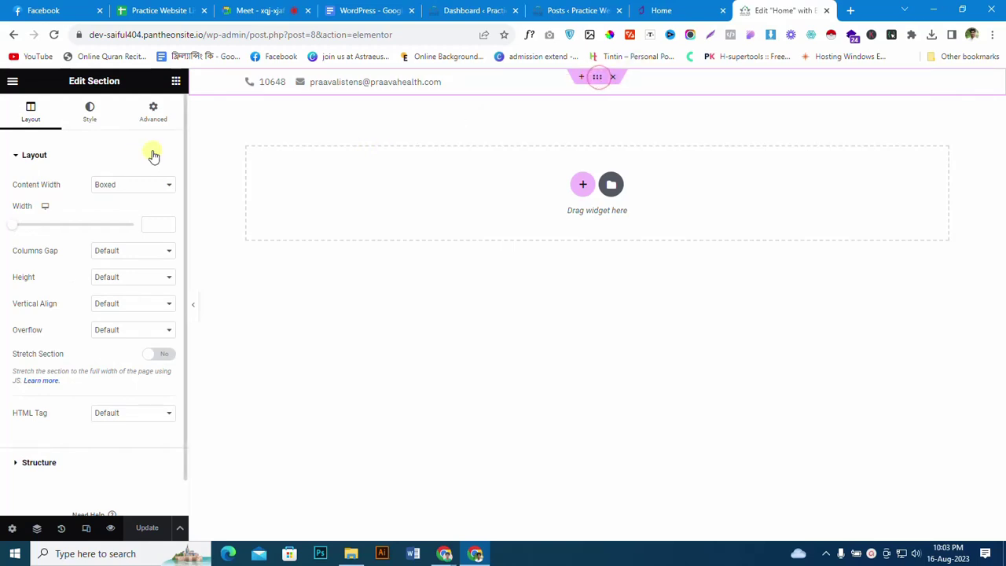
pyautogui.click(89, 117)
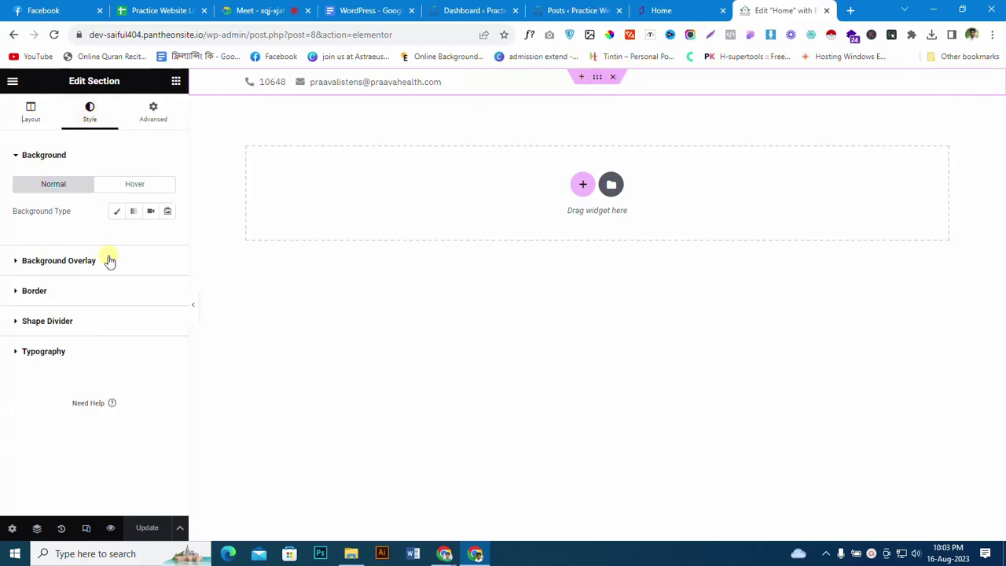
pyautogui.click(122, 292)
pyautogui.click(129, 271)
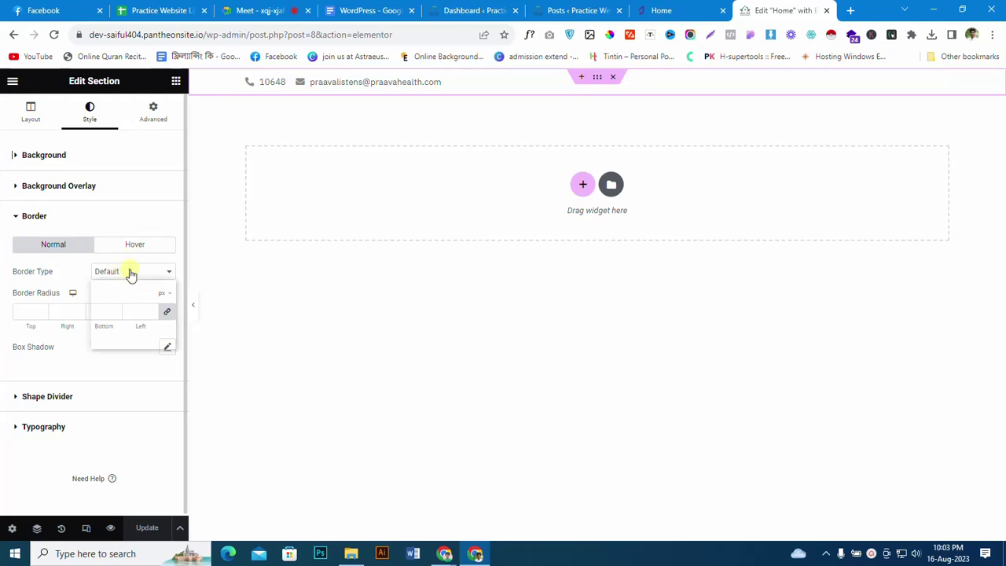
pyautogui.click(142, 304)
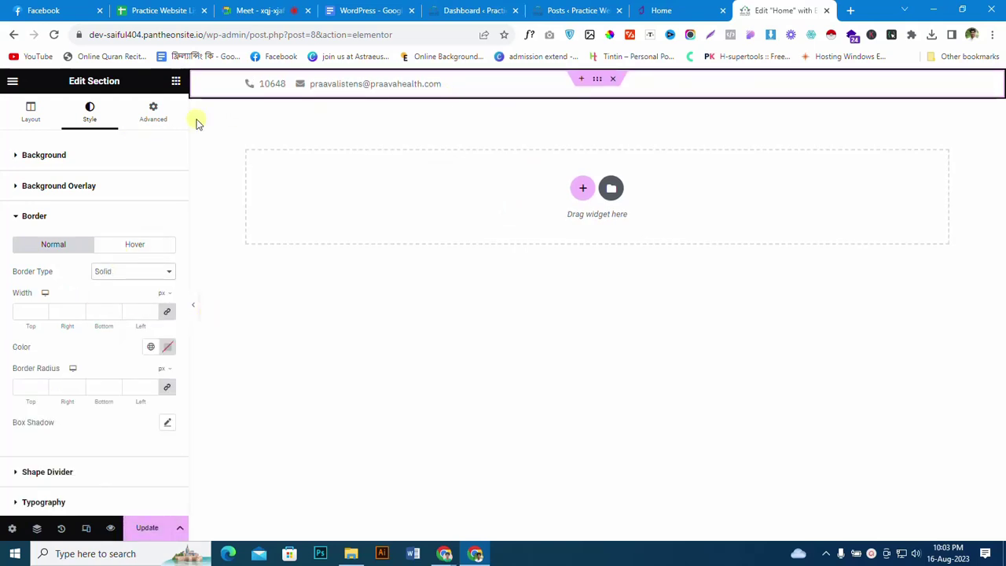
pyautogui.click(167, 314)
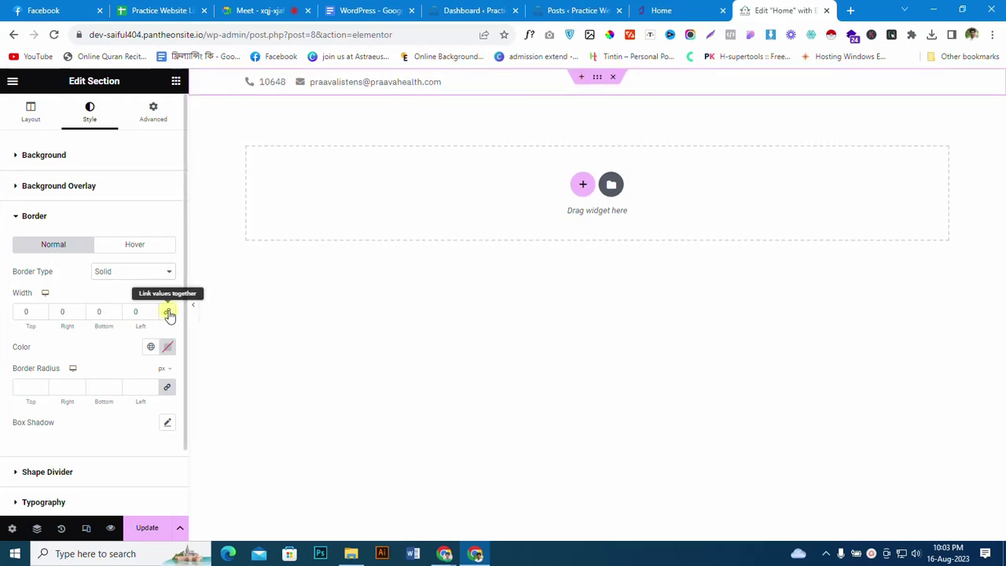
pyautogui.click(114, 313)
pyautogui.write('1')
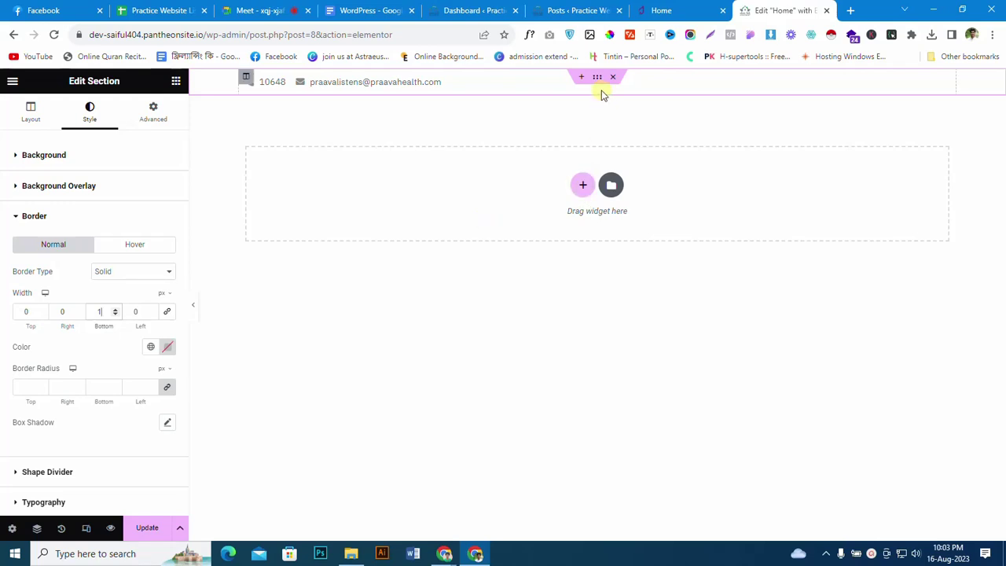
# Step: Add a single-column section below the contact bar and open the widget list for its empty column
pyautogui.click(586, 182)
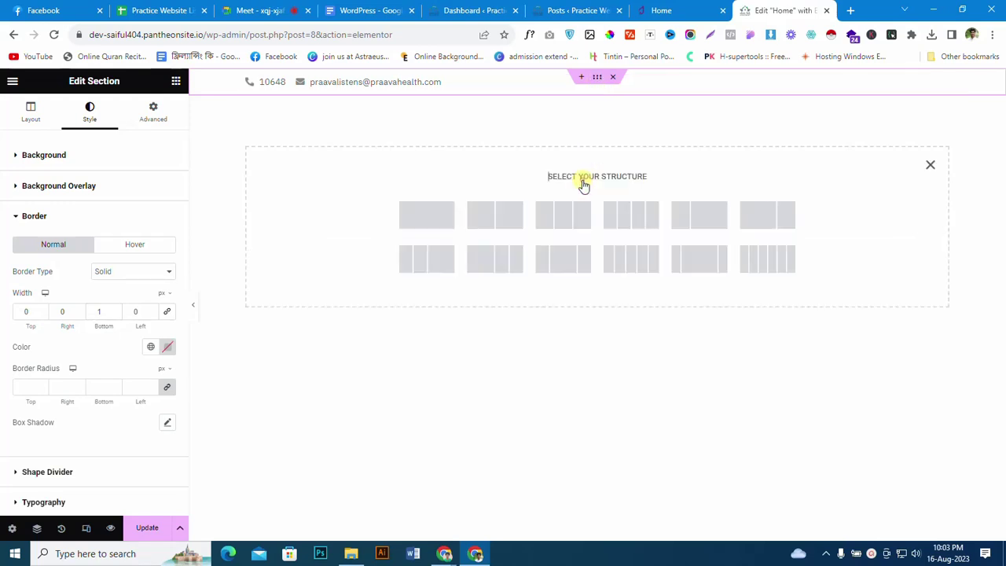
pyautogui.click(428, 223)
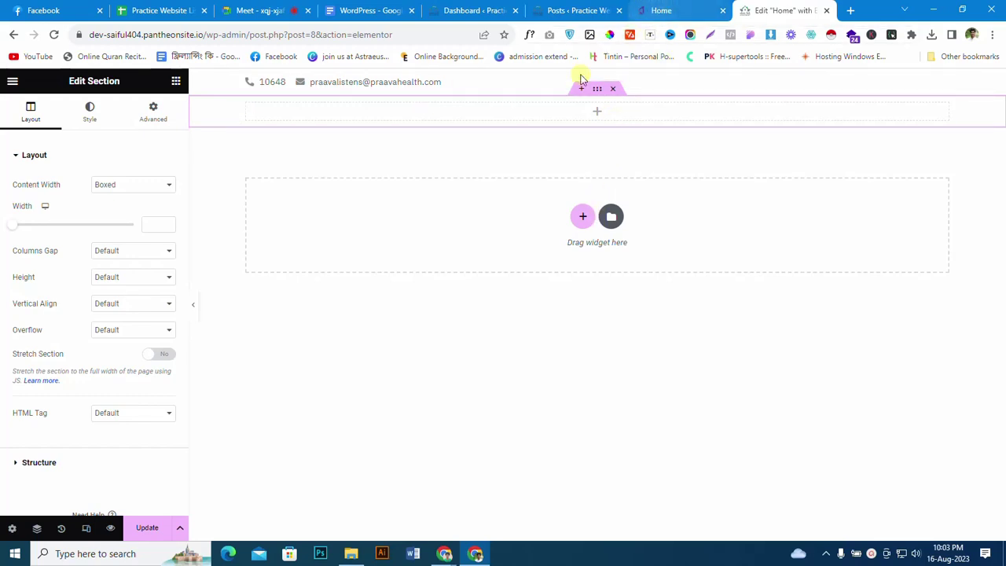
pyautogui.click(597, 116)
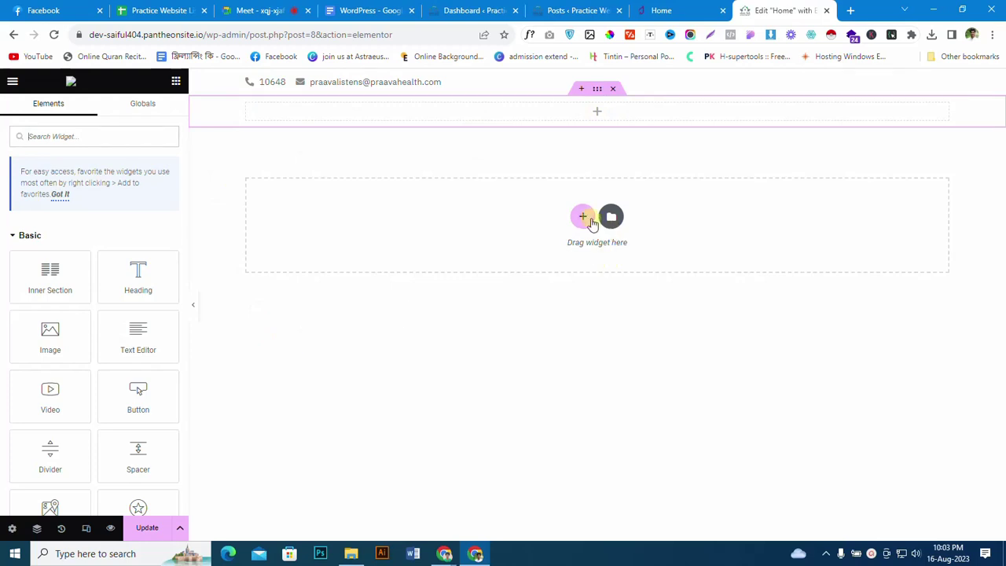
pyautogui.click(583, 217)
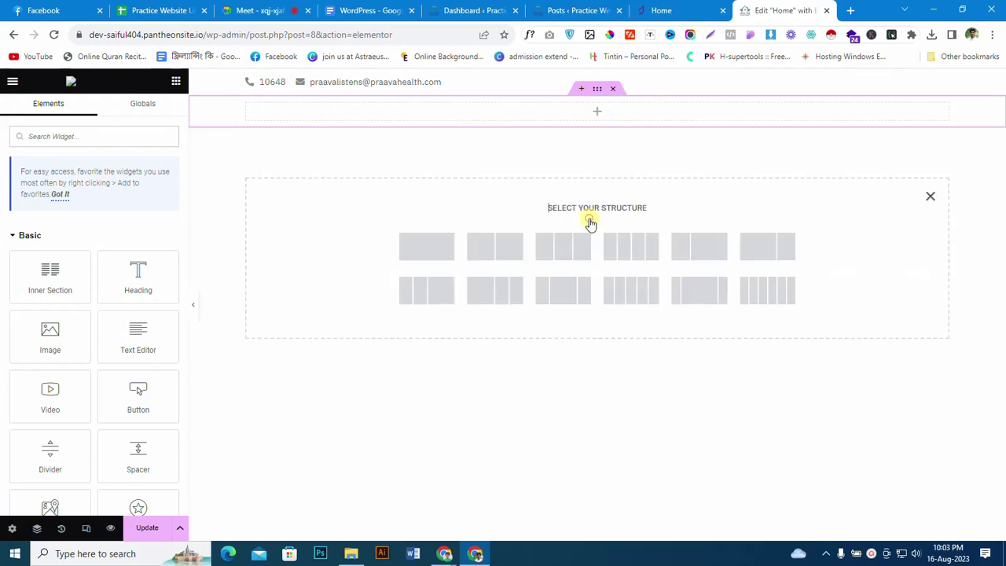
pyautogui.click(555, 250)
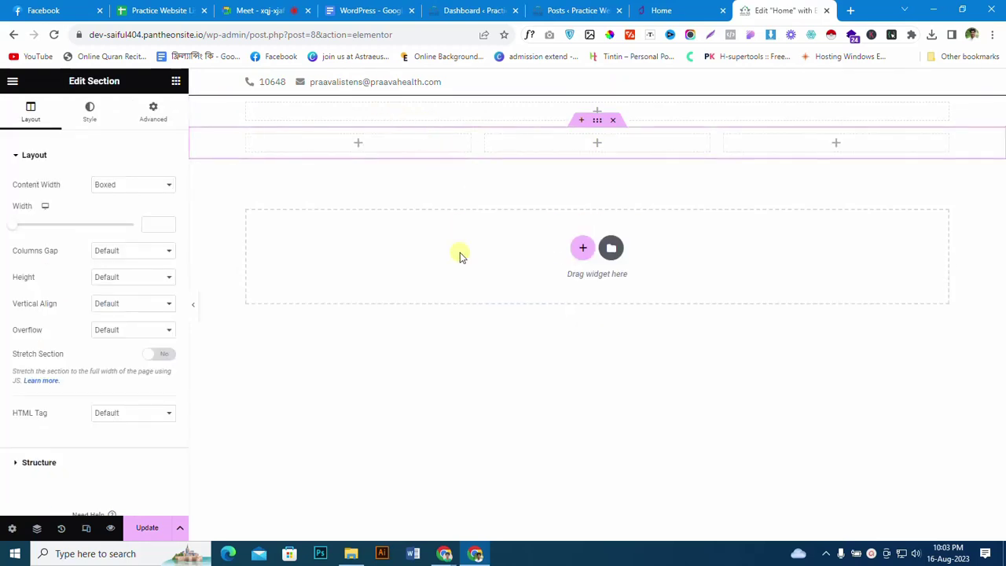
pyautogui.click(611, 120)
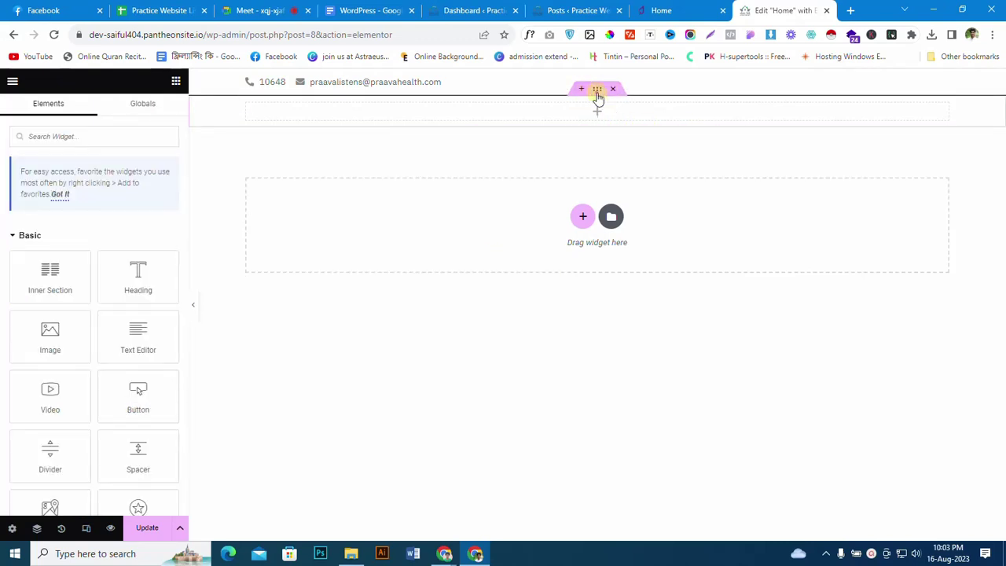
# Step: Check the Praava Health header, then duplicate the empty section's column twice to make three equal columns below the contact bar
pyautogui.click(598, 89)
pyautogui.click(676, 10)
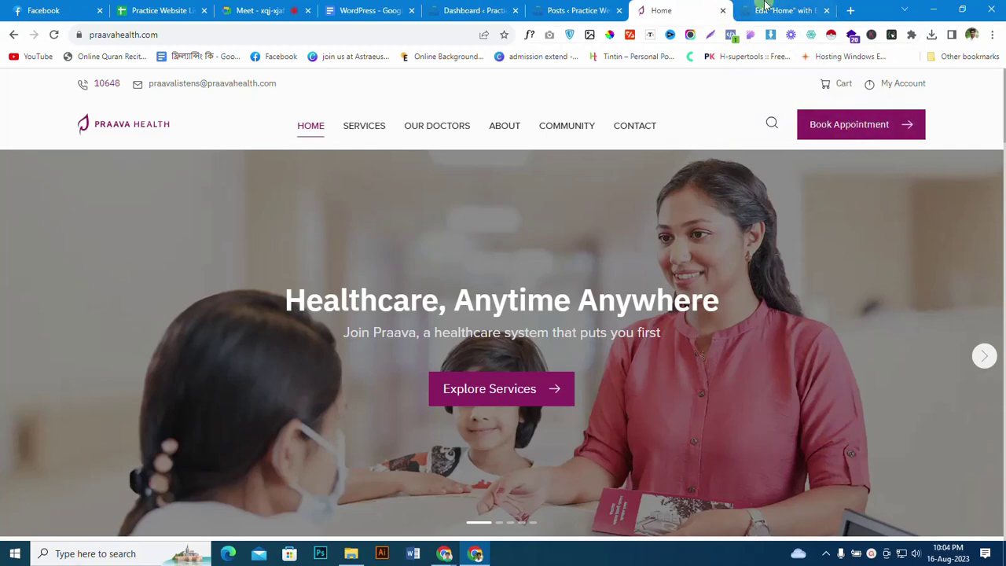
pyautogui.click(766, 8)
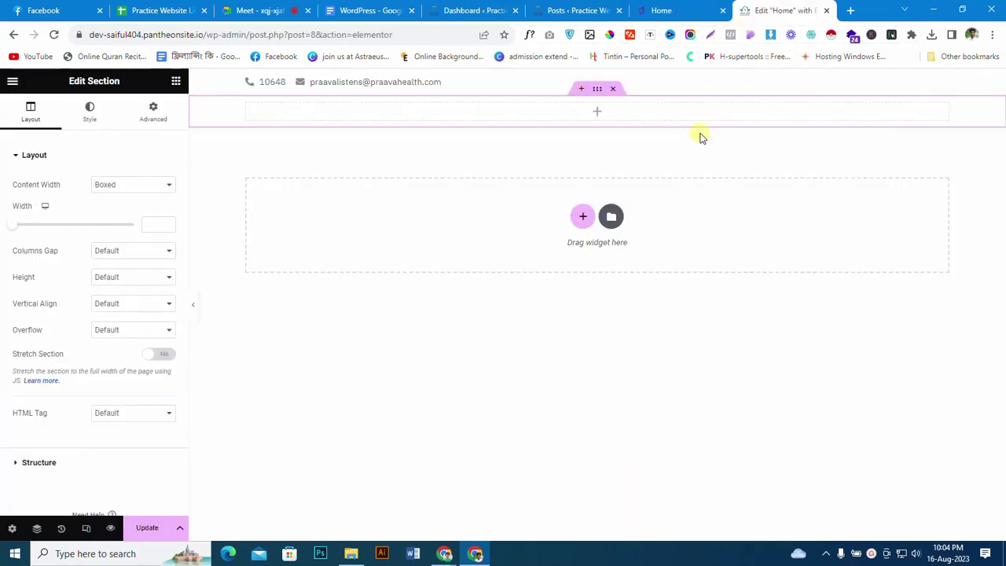
pyautogui.rightClick(254, 108)
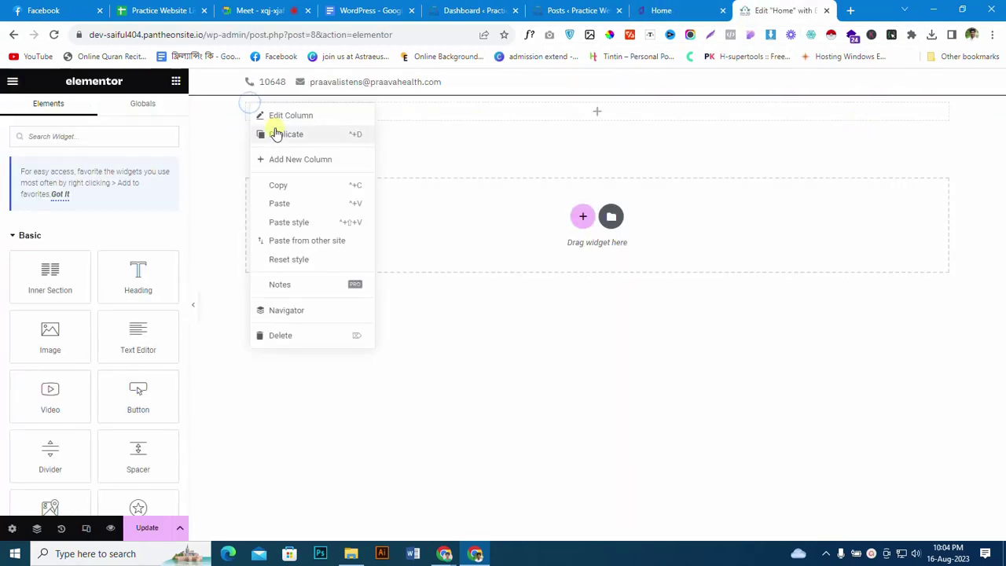
pyautogui.click(274, 132)
pyautogui.rightClick(248, 108)
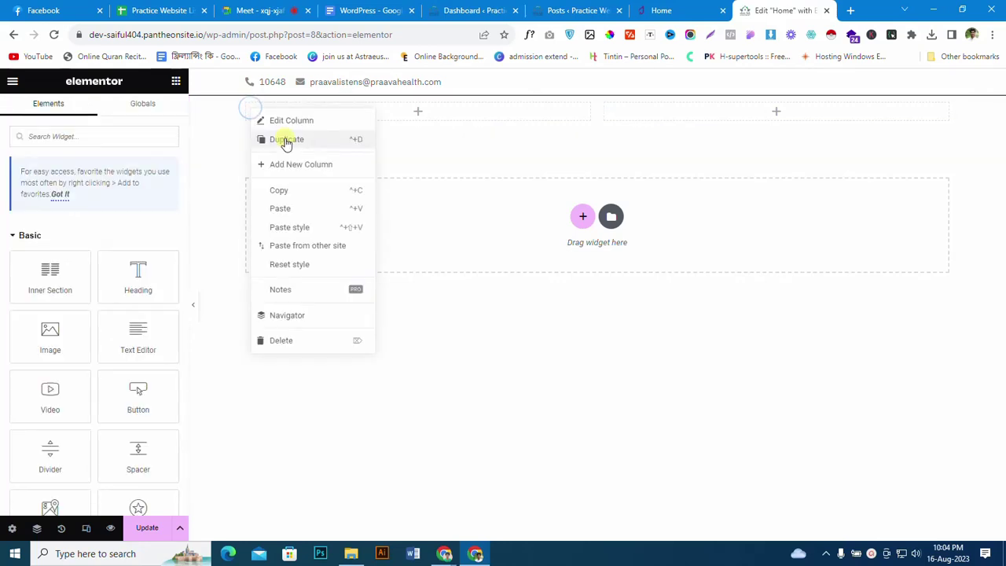
pyautogui.click(284, 139)
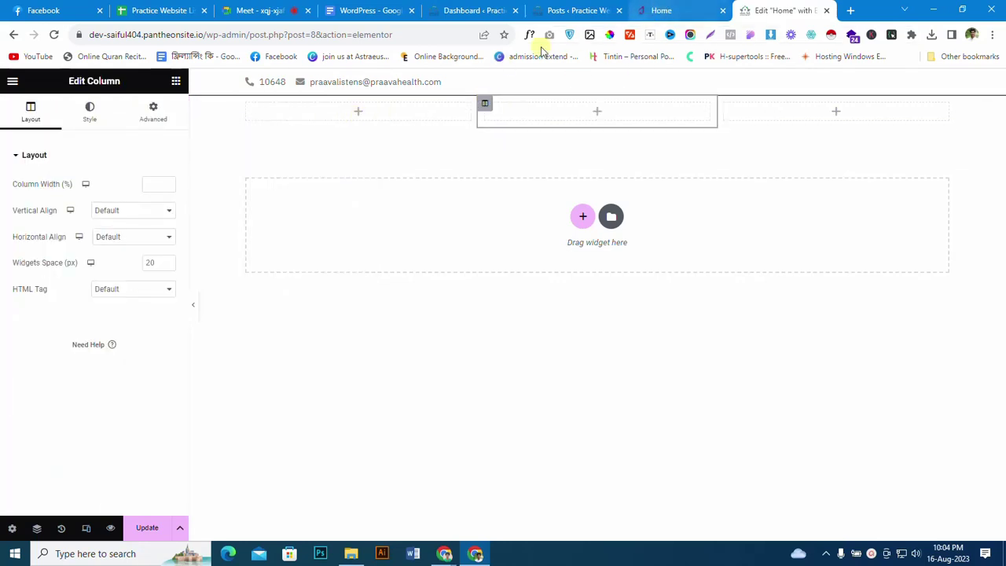
# Step: Check the Praava Health header again and add an Image widget to the first of the three columns
pyautogui.click(668, 10)
pyautogui.hotkey('ctrl', 'Tab')
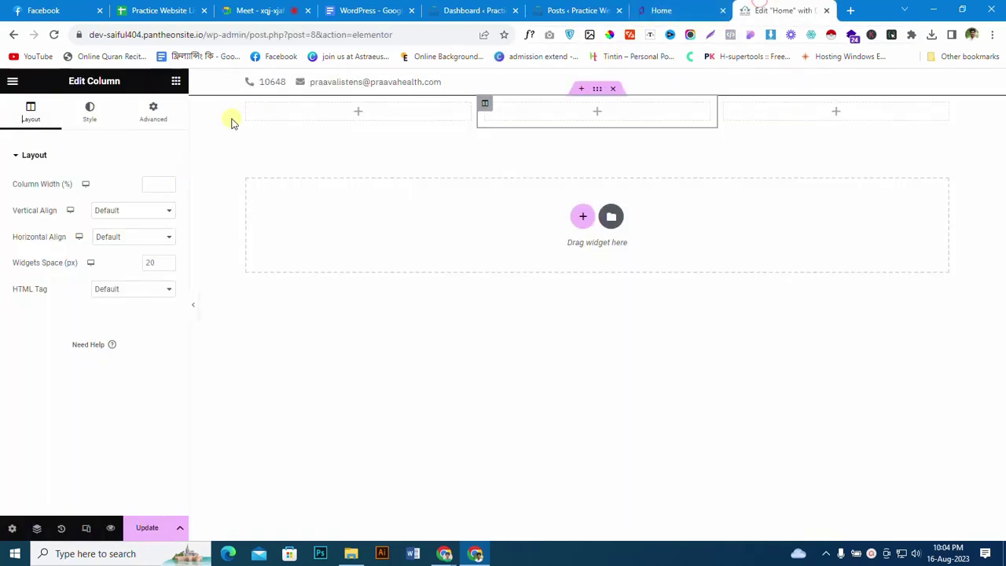
pyautogui.click(315, 119)
pyautogui.click(352, 113)
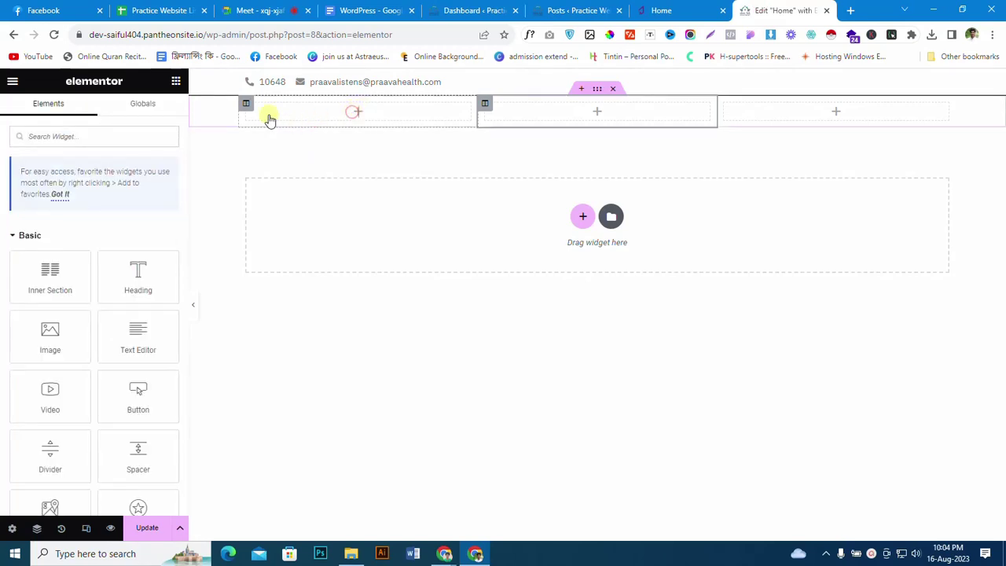
pyautogui.moveTo(48, 344); pyautogui.dragTo(346, 114)
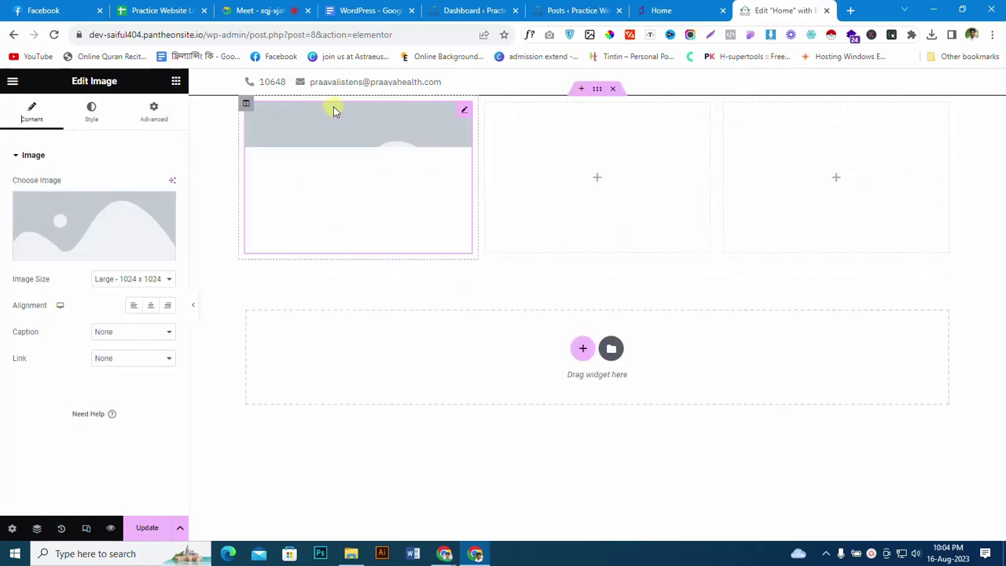
# Step: Try to upload logo.svg from the Praavahealth downloads folder for the Image widget, showing all file types, and dismiss the upload error
pyautogui.click(99, 231)
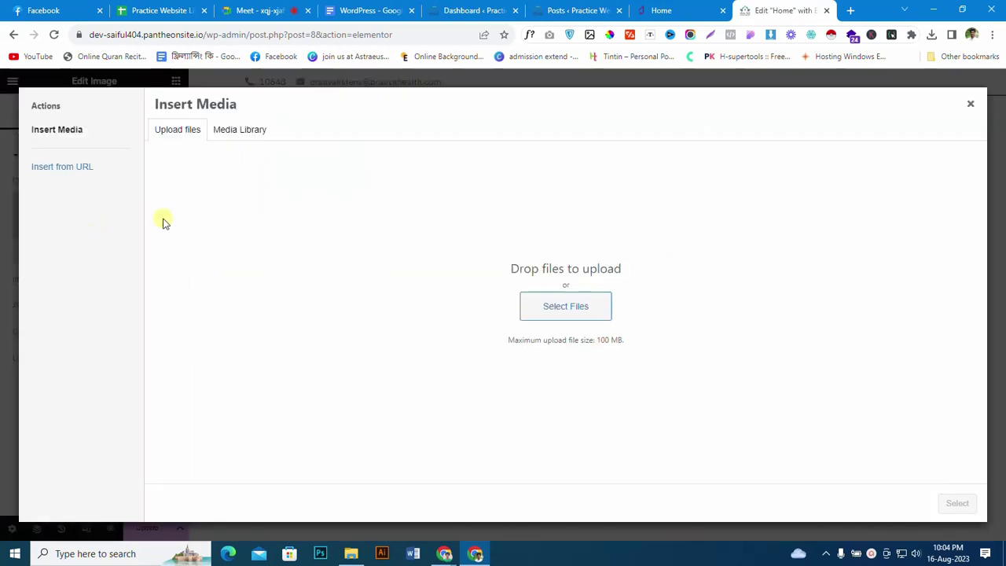
pyautogui.click(970, 105)
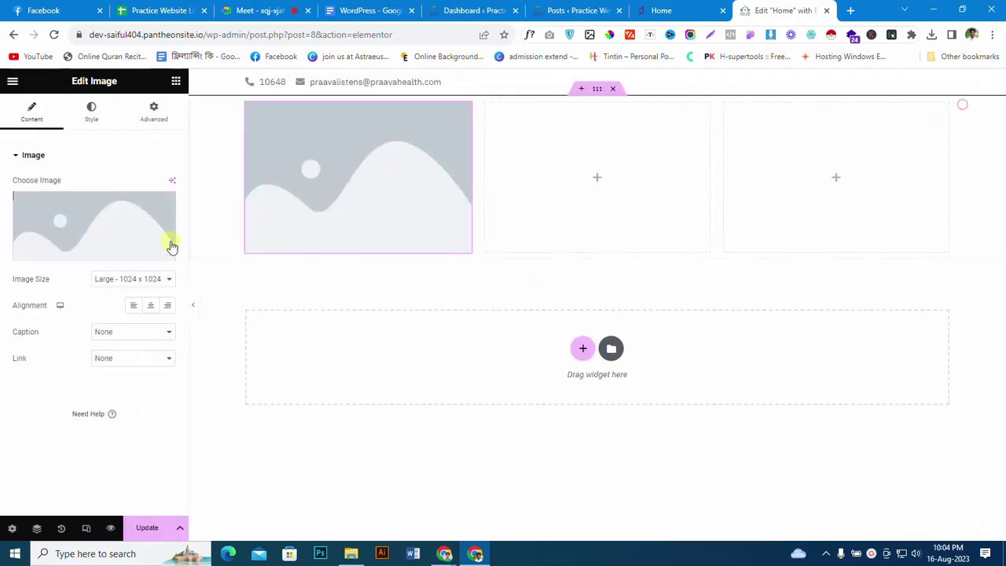
pyautogui.click(96, 221)
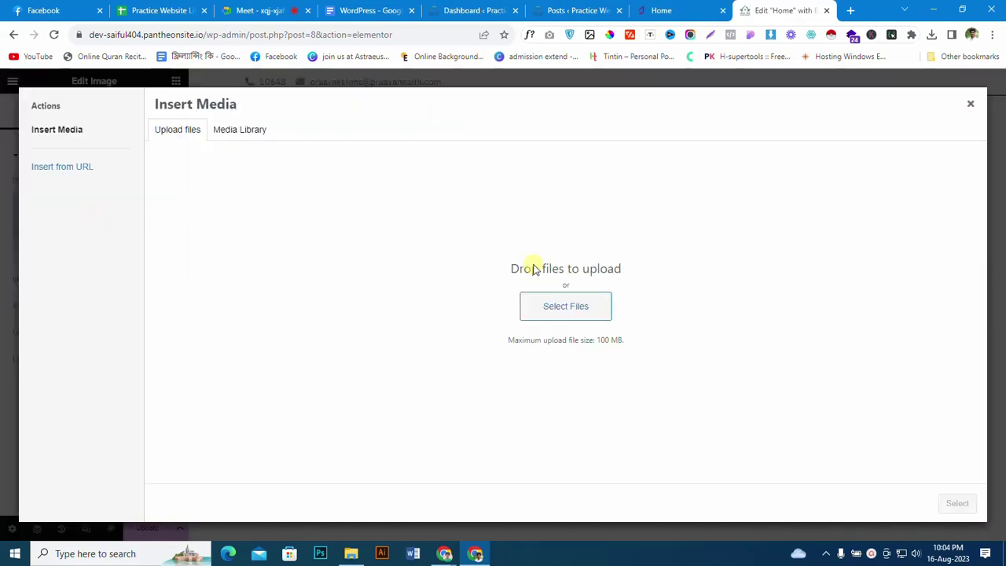
pyautogui.click(553, 316)
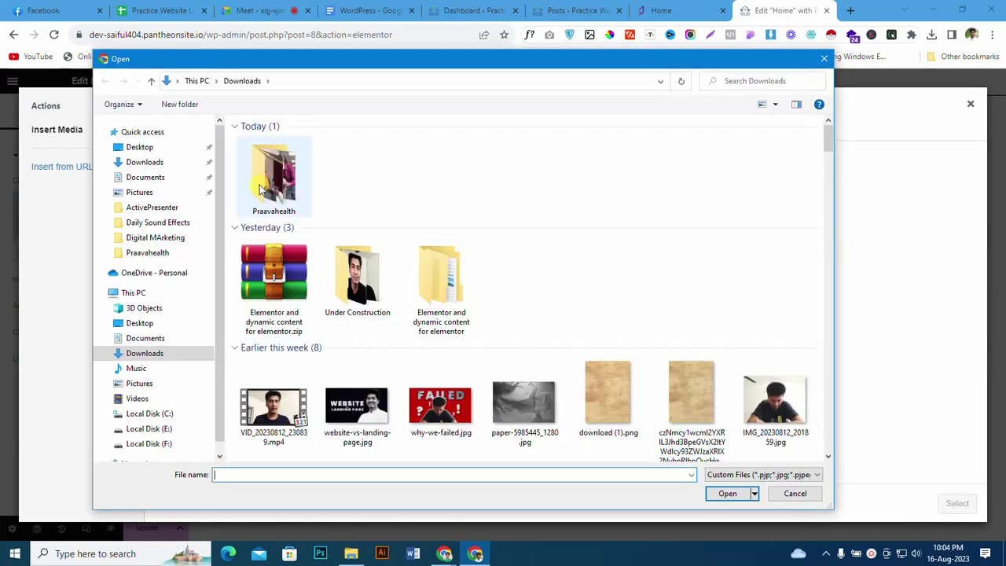
pyautogui.doubleClick(262, 187)
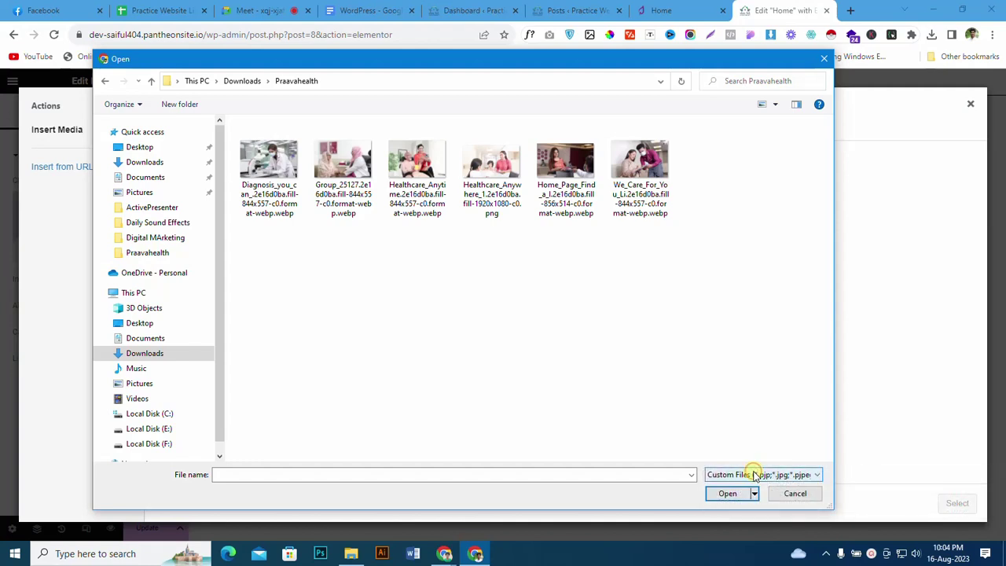
pyautogui.click(755, 475)
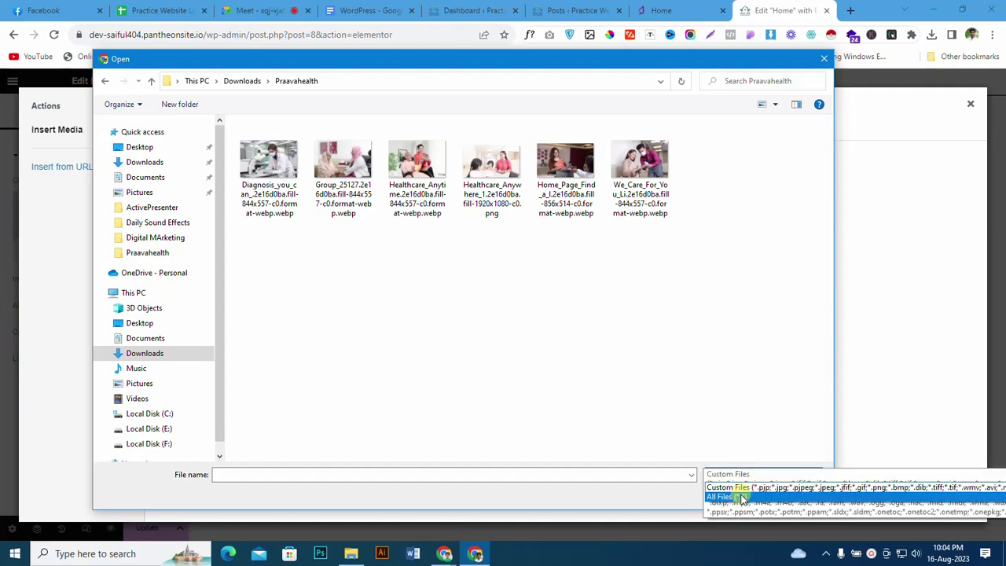
pyautogui.click(742, 497)
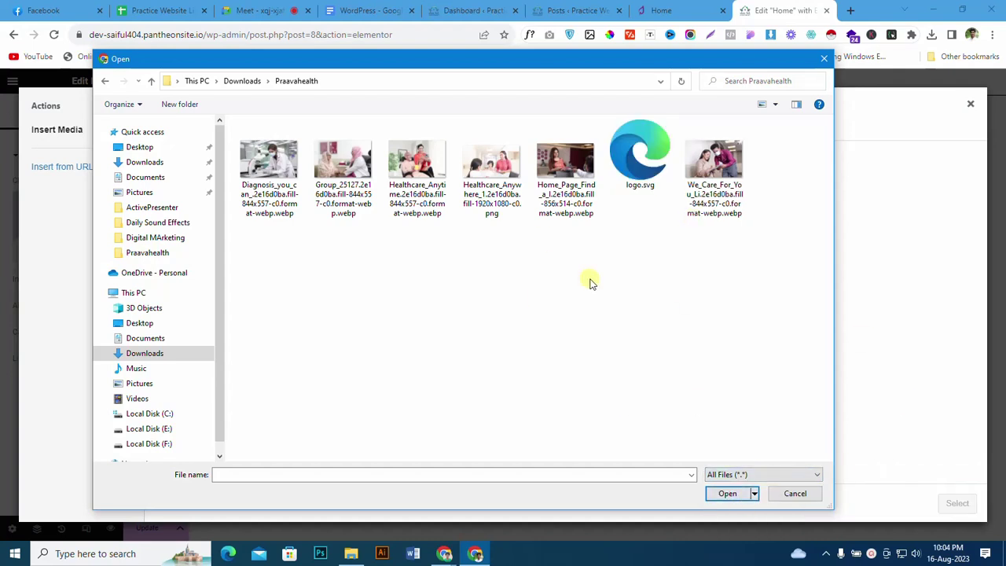
pyautogui.click(658, 174)
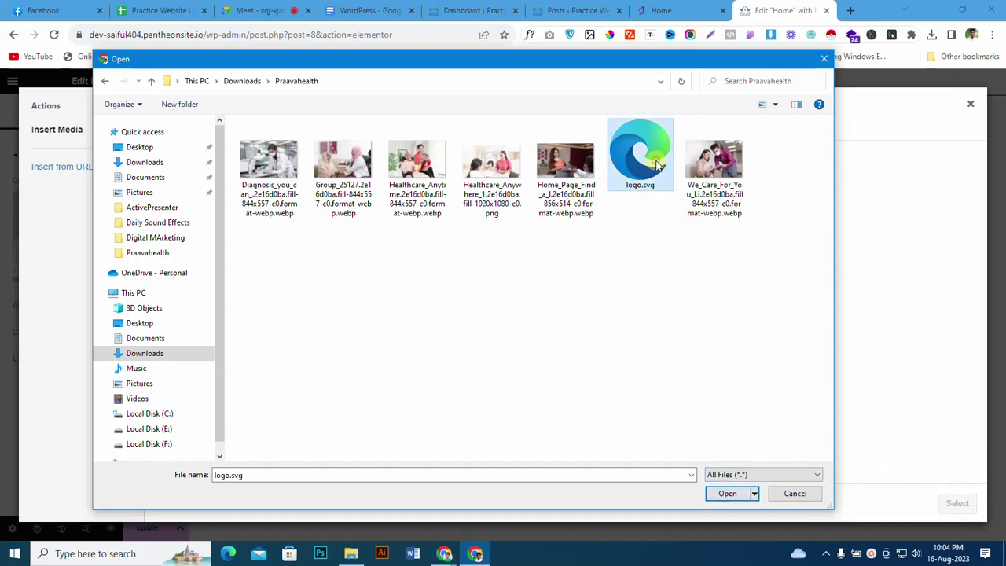
pyautogui.click(717, 500)
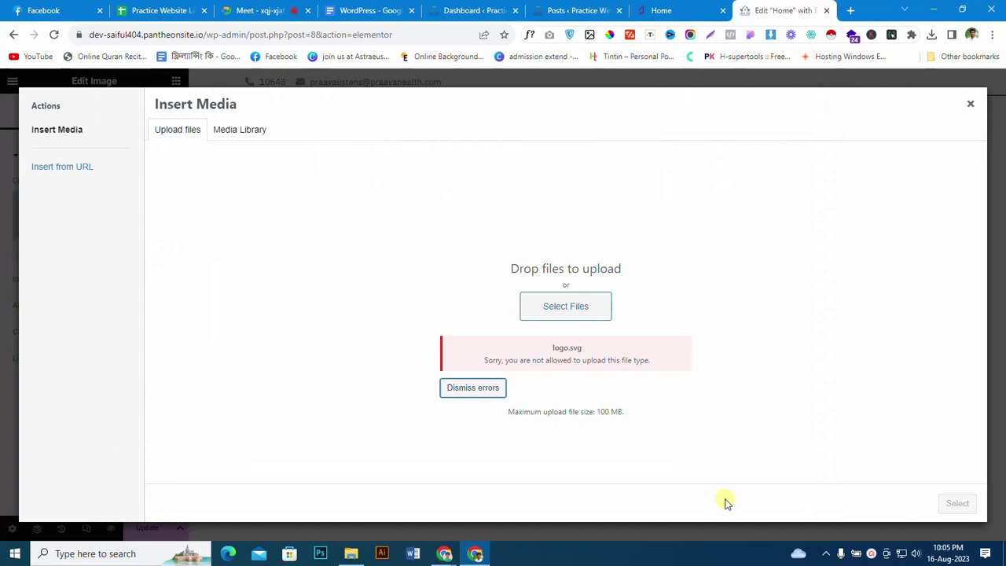
pyautogui.click(466, 388)
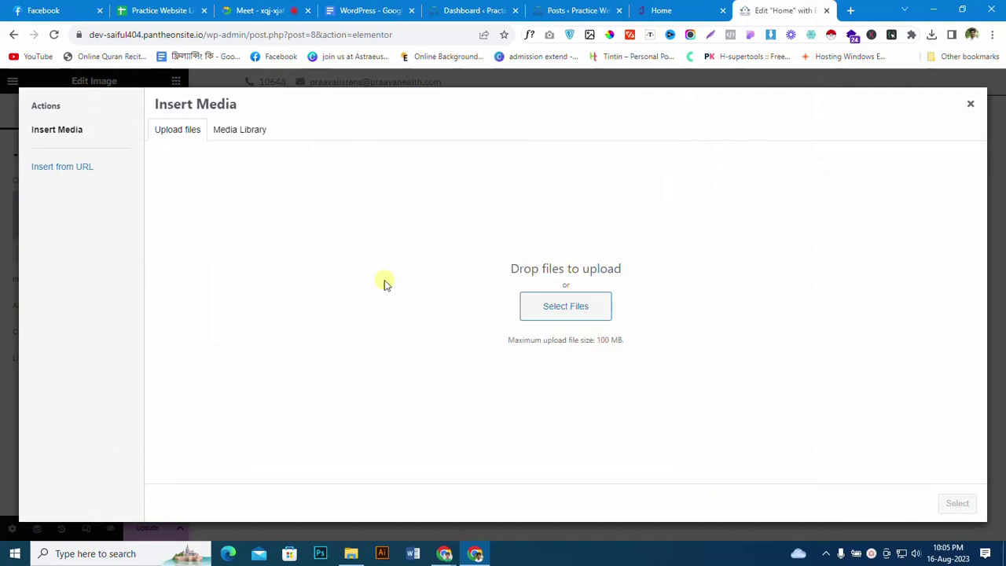
# Step: Open a blank browser tab, then return to the Praava Health site and bring up the options for its header logo image
pyautogui.click(849, 10)
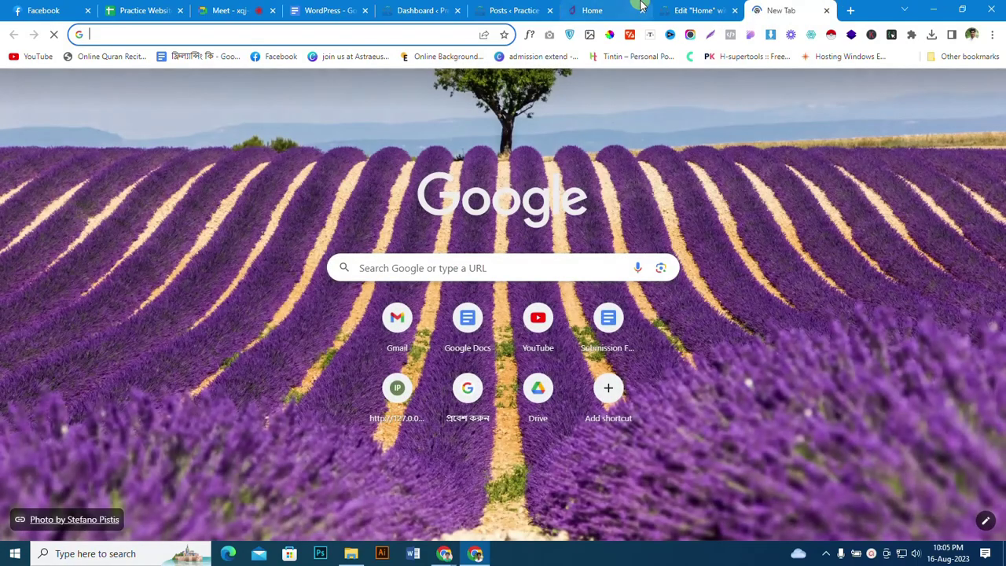
pyautogui.click(582, 9)
pyautogui.rightClick(94, 122)
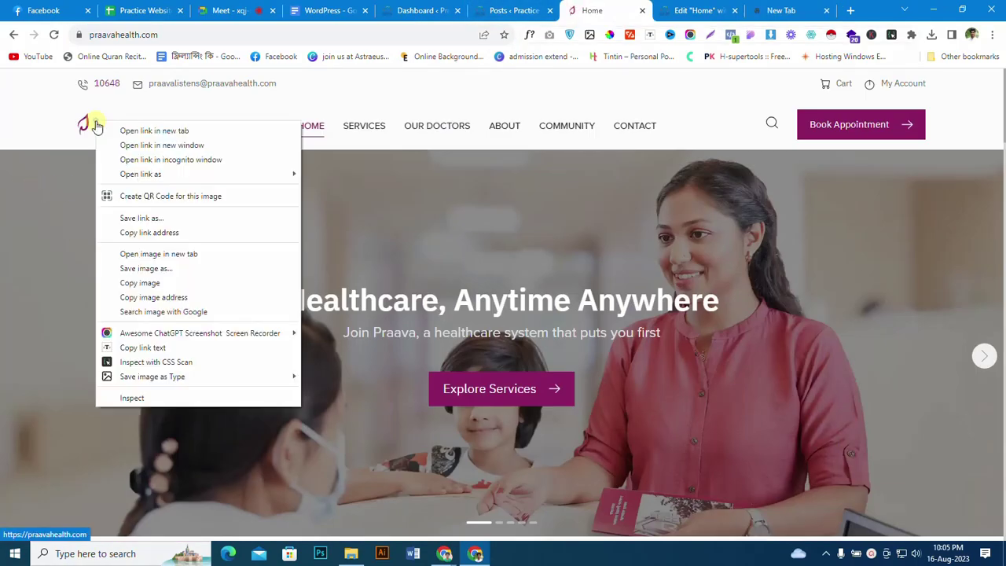
# Step: Save the Praava Health header logo as download.png in the Praavahealth downloads folder
pyautogui.click(275, 376)
pyautogui.click(340, 392)
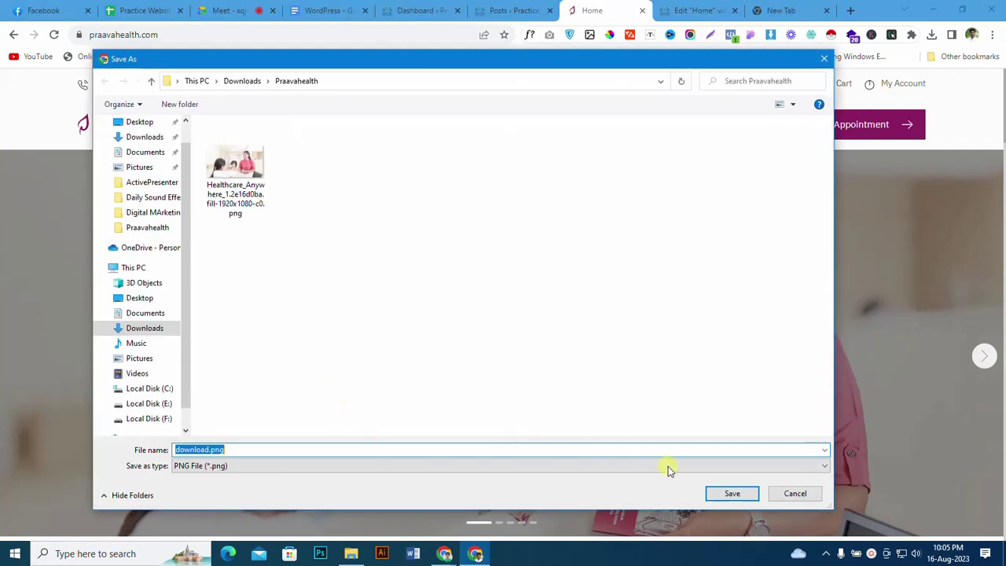
pyautogui.click(716, 489)
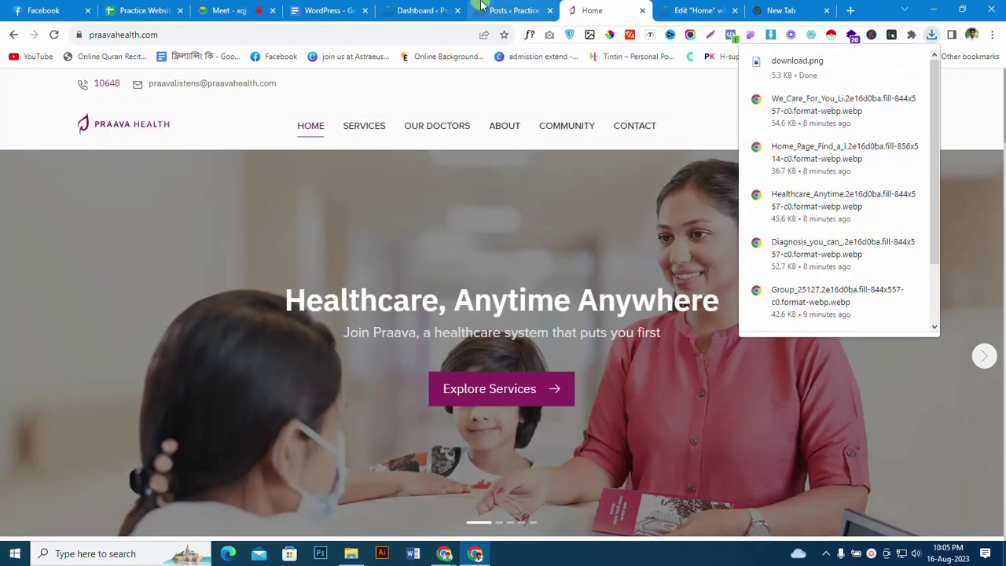
# Step: In the Elementor editor's image upload, rename download.png to logo.png and upload it to the media library
pyautogui.click(693, 11)
pyautogui.click(554, 305)
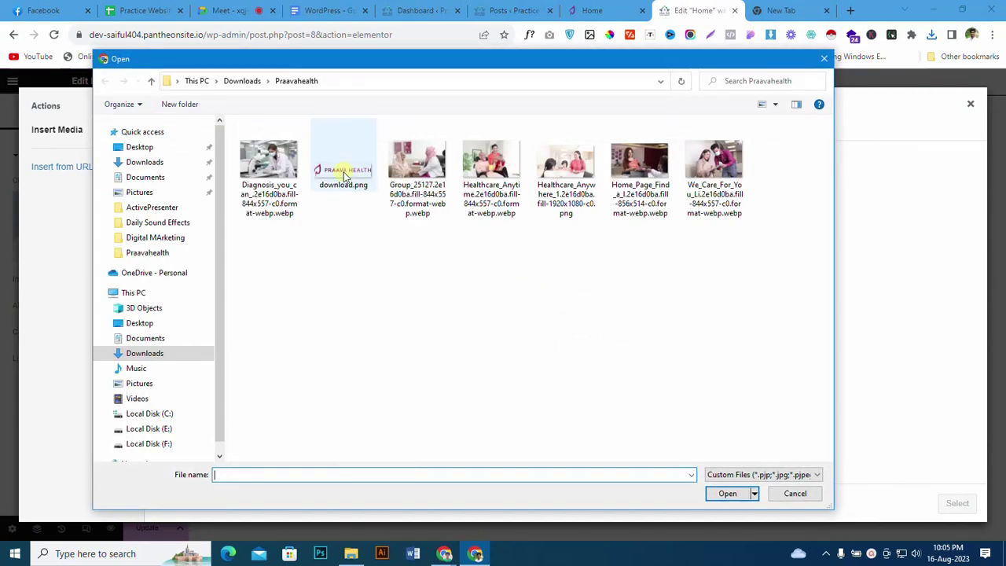
pyautogui.click(344, 176)
pyautogui.rightClick(344, 176)
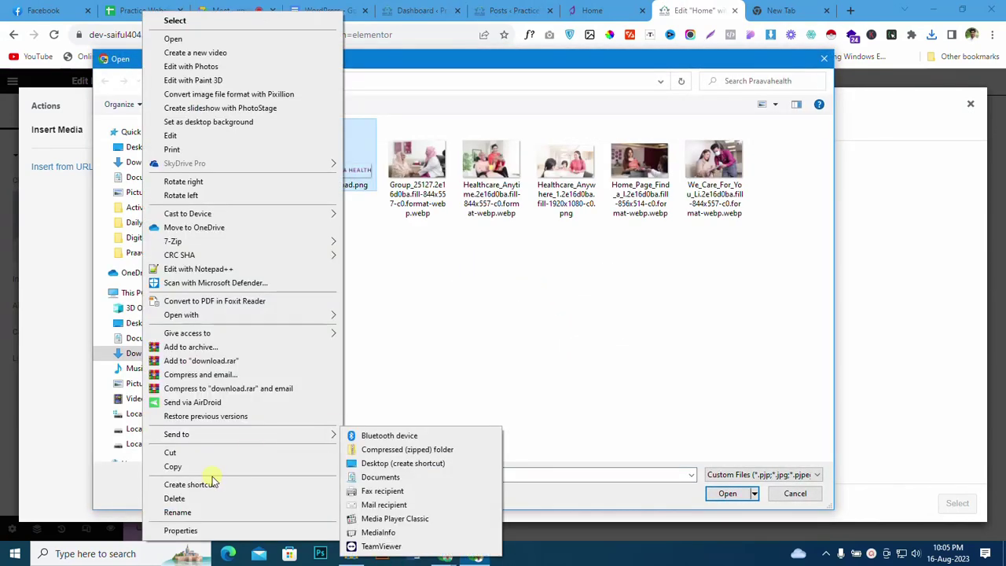
pyautogui.click(207, 512)
pyautogui.write('lo')
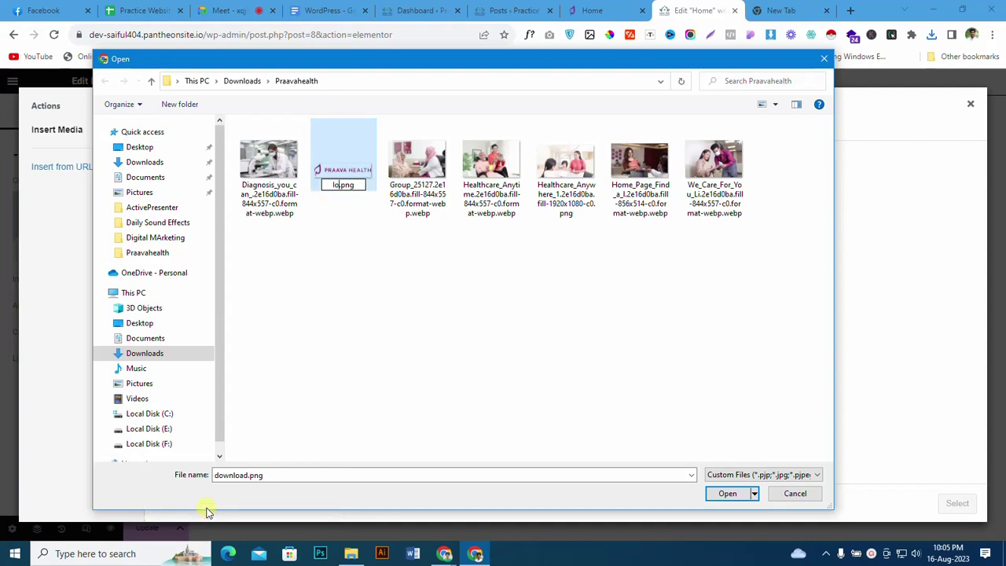
pyautogui.write('go')
pyautogui.press('Return')
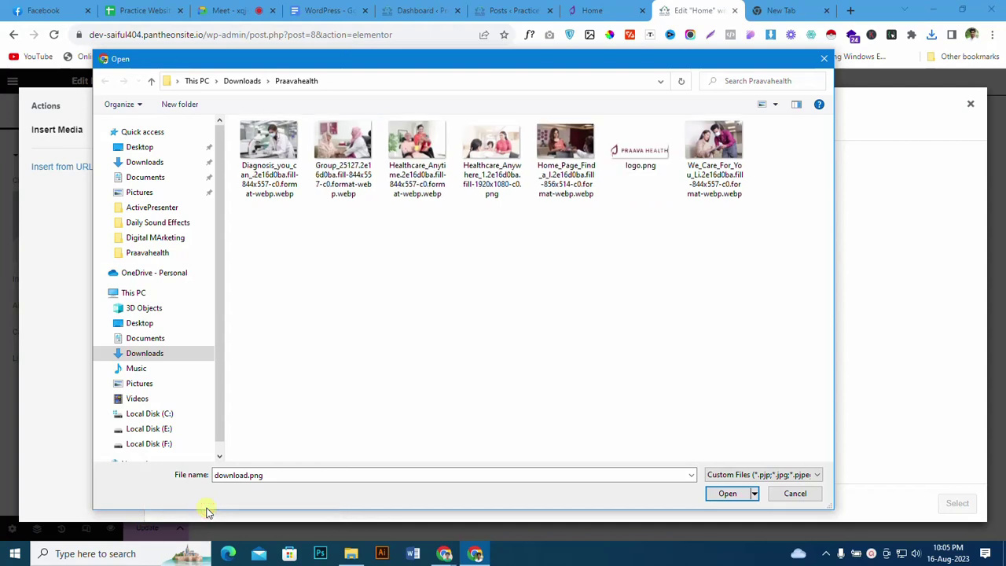
pyautogui.click(632, 172)
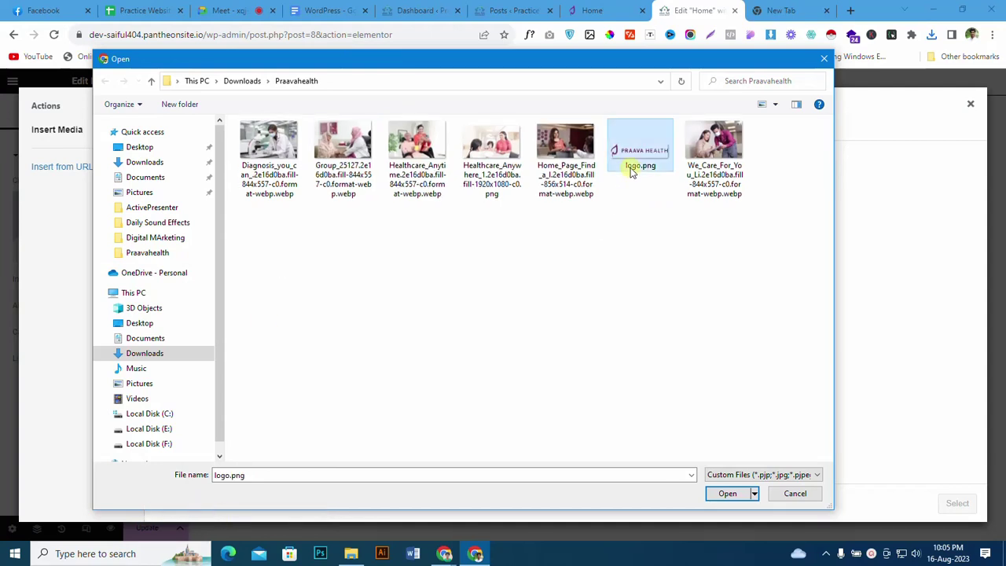
pyautogui.click(726, 495)
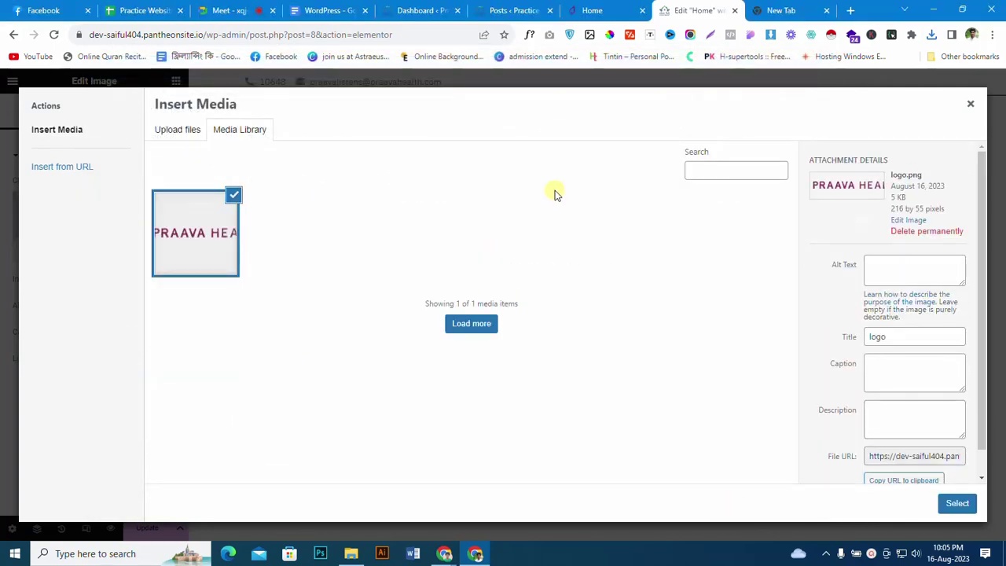
# Step: Switch to the Google Meet call, admit the waiting participant, and return to the Elementor editor
pyautogui.hotkey('ctrl', '3')
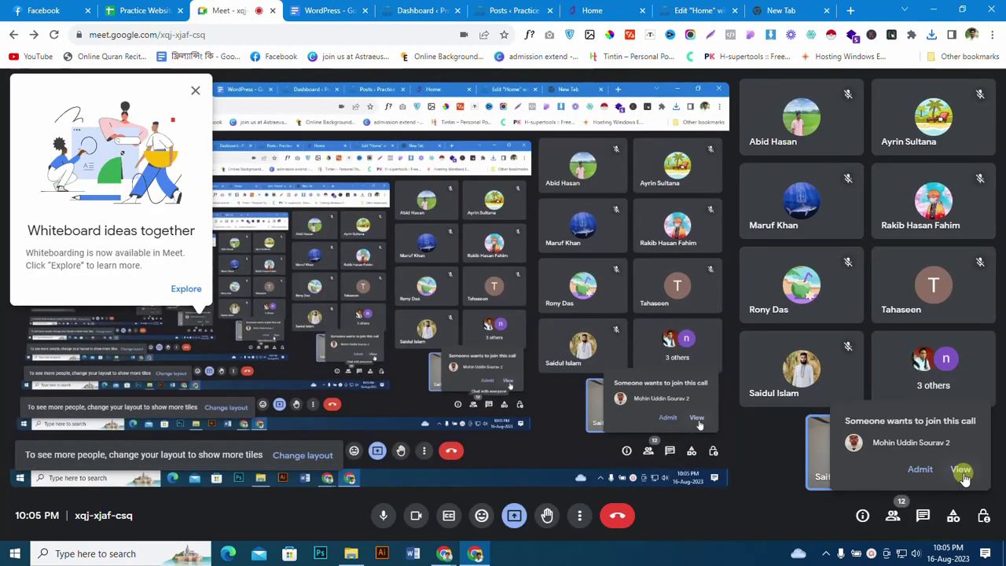
pyautogui.click(927, 470)
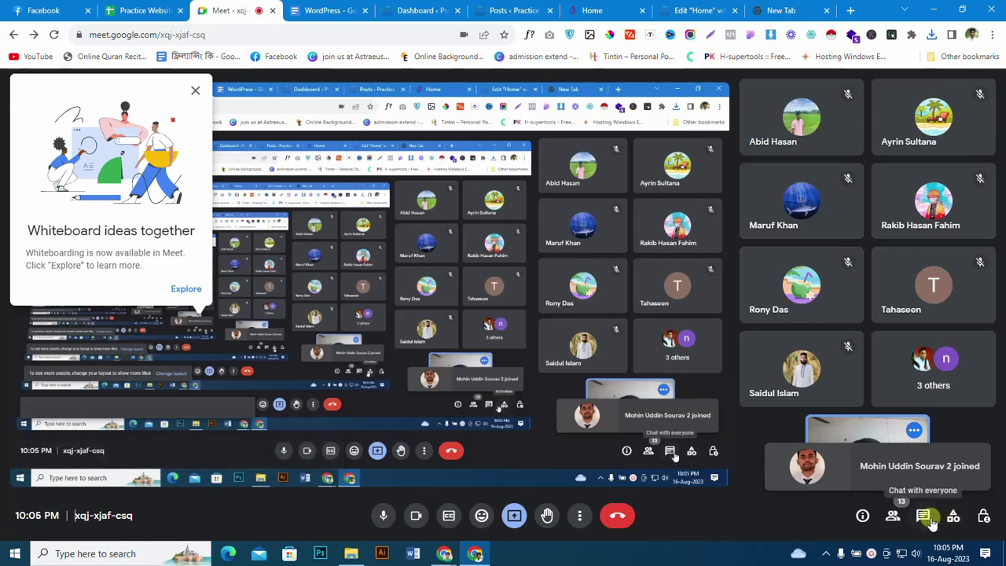
pyautogui.click(686, 10)
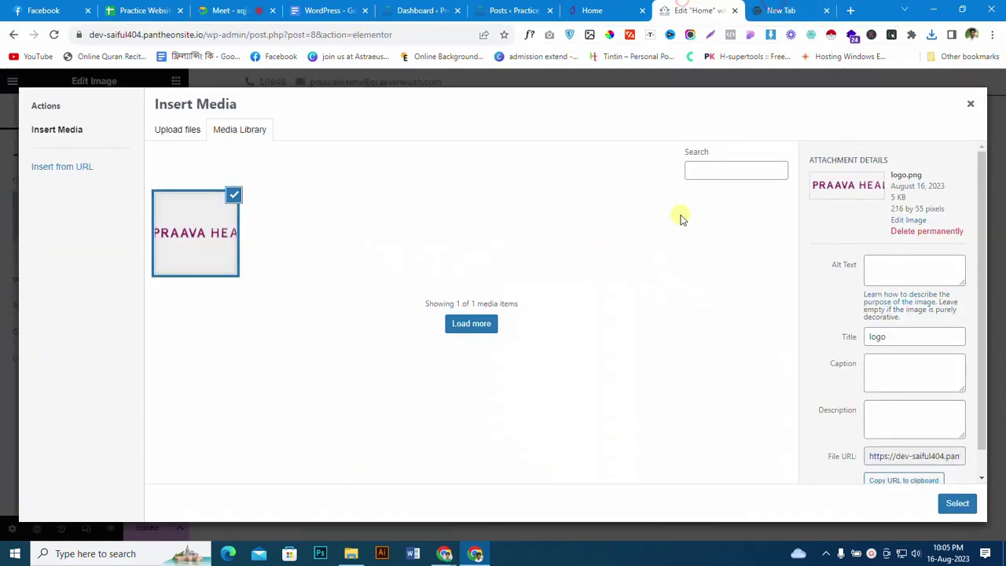
# Step: Insert the uploaded logo into the header row's first column with left alignment and update the page
pyautogui.click(959, 503)
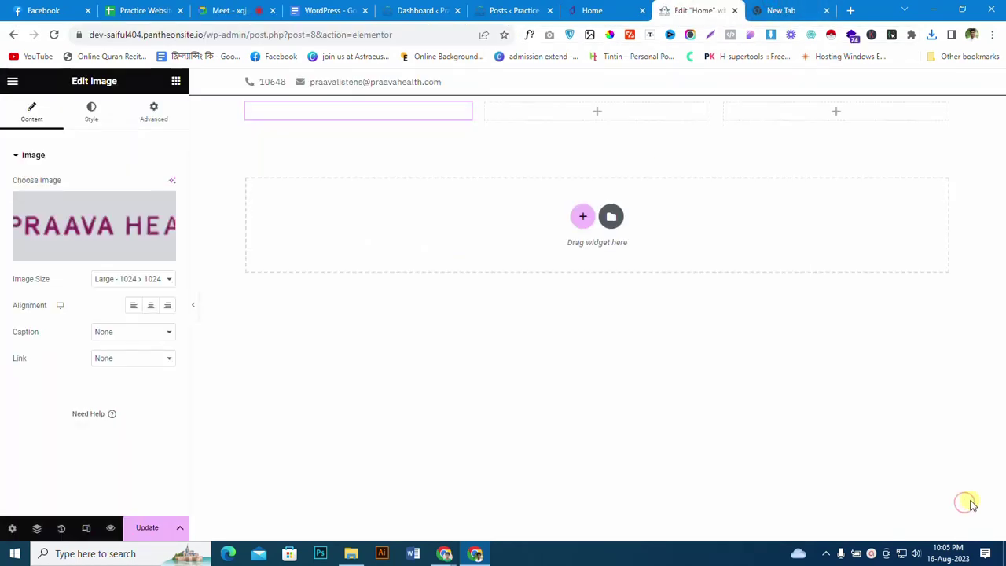
pyautogui.click(622, 6)
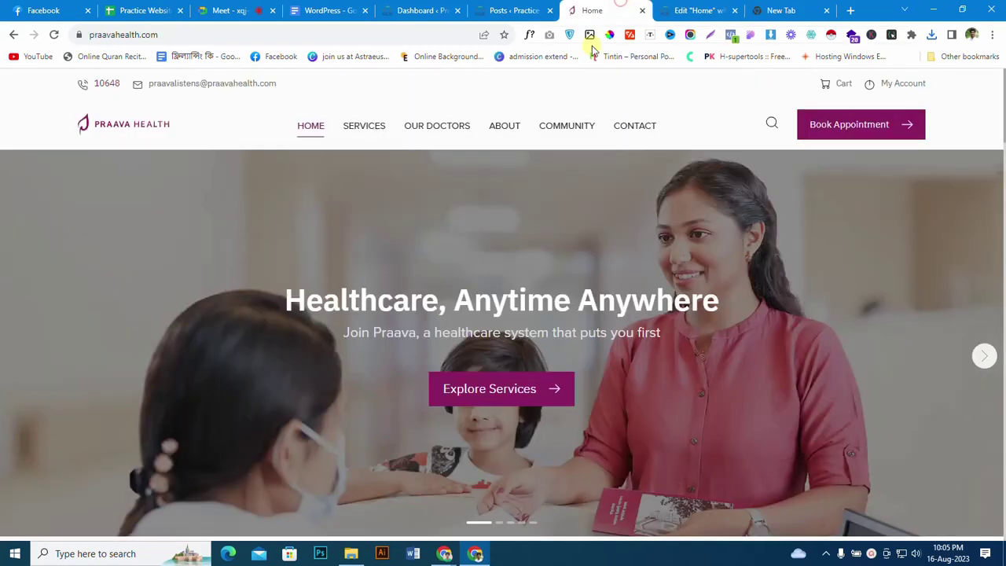
pyautogui.click(702, 6)
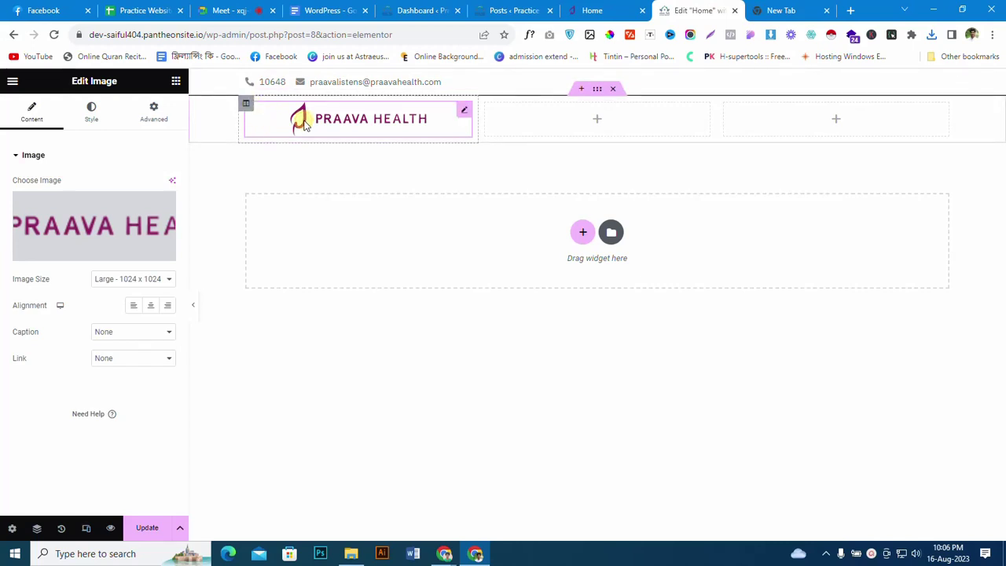
pyautogui.click(133, 305)
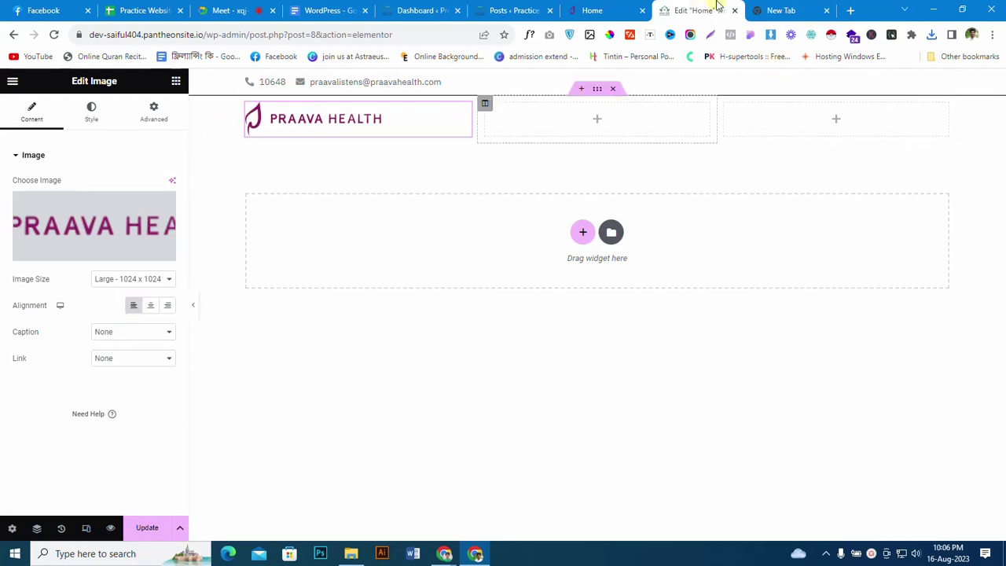
pyautogui.click(147, 528)
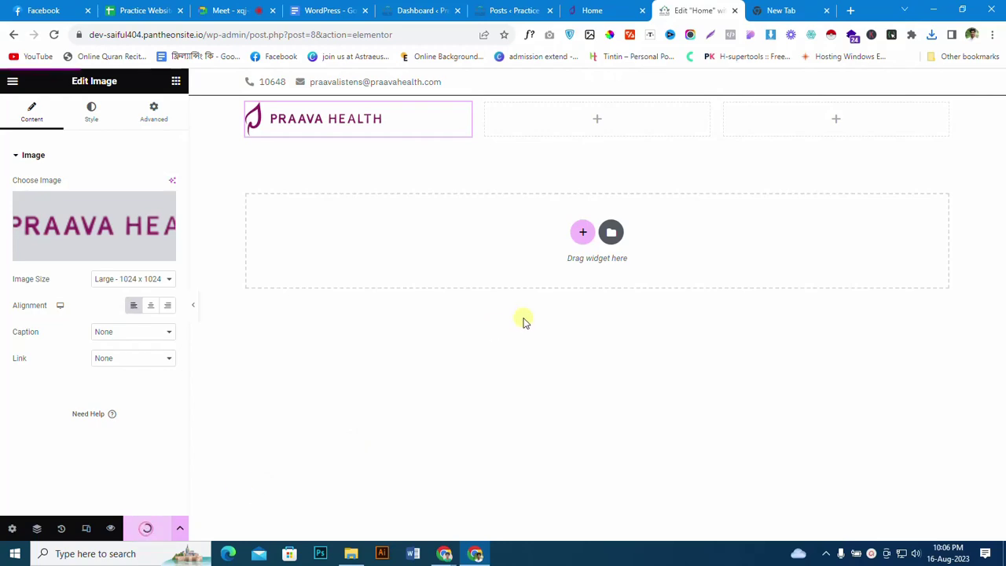
# Step: Check the navigation links in the reference site's header and show the available widgets for the empty middle column
pyautogui.click(563, 6)
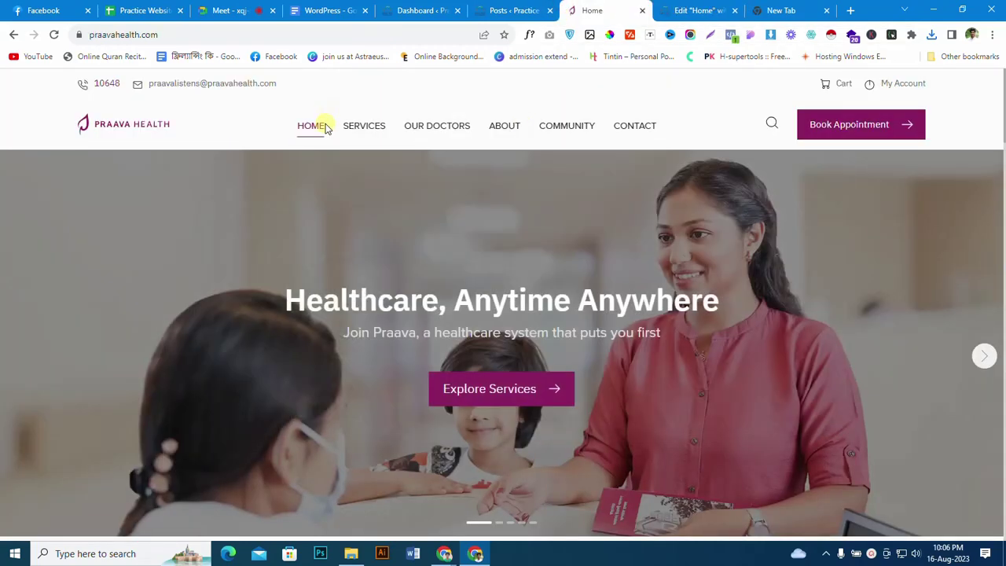
pyautogui.moveTo(343, 132)
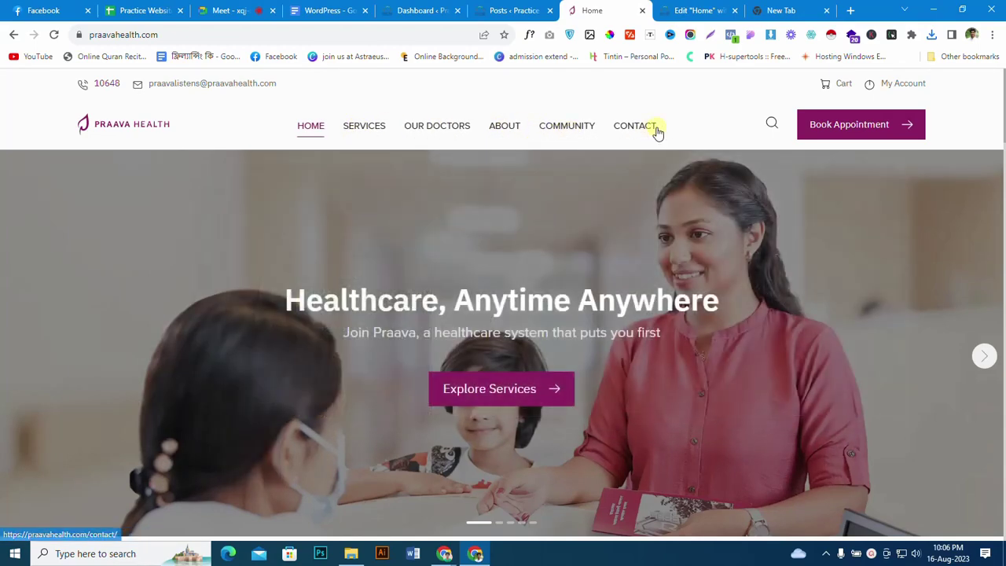
pyautogui.click(696, 9)
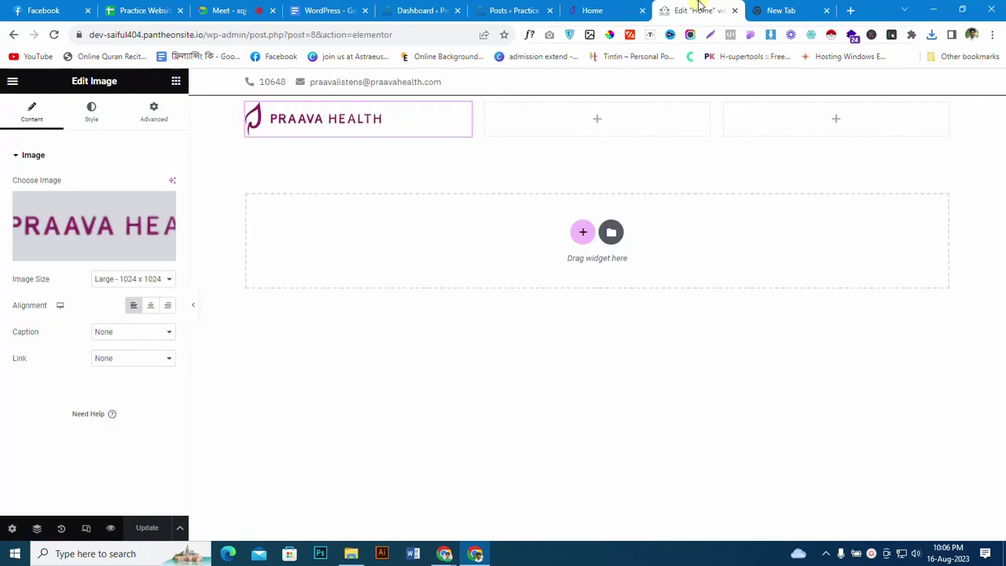
pyautogui.click(555, 120)
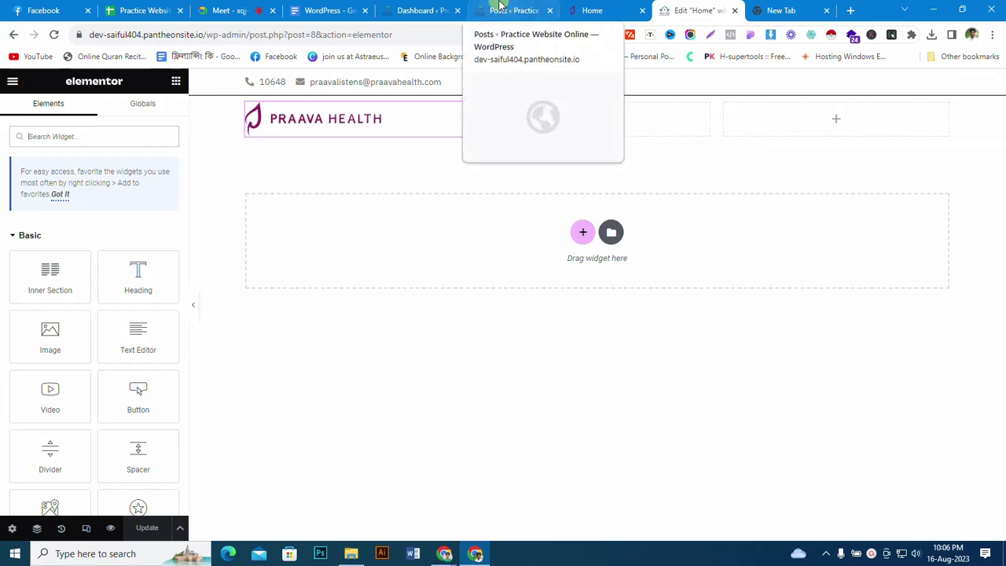
# Step: Open the themes page in the WordPress admin and activate the Hello Elementor theme
pyautogui.click(408, 10)
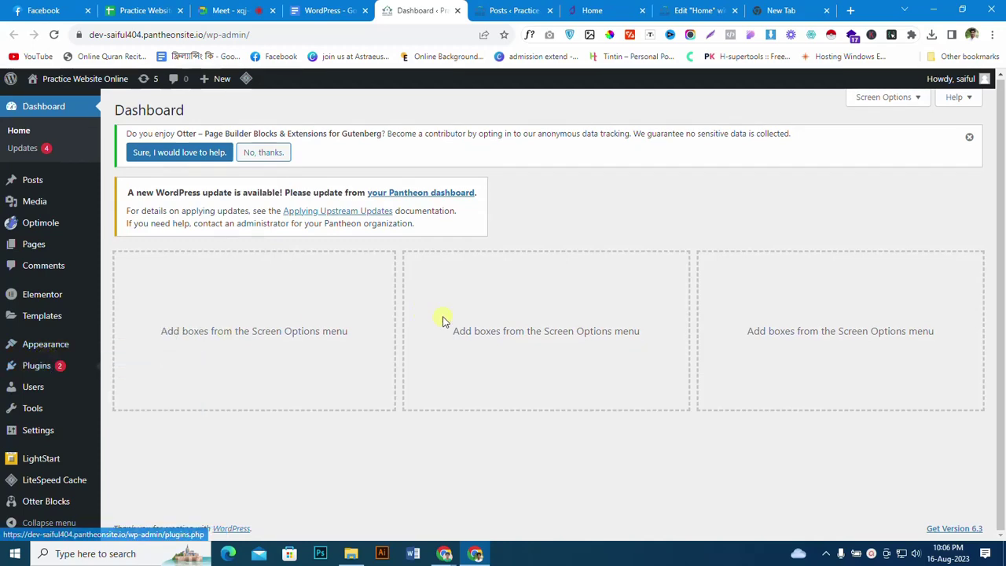
pyautogui.click(597, 10)
pyautogui.click(511, 10)
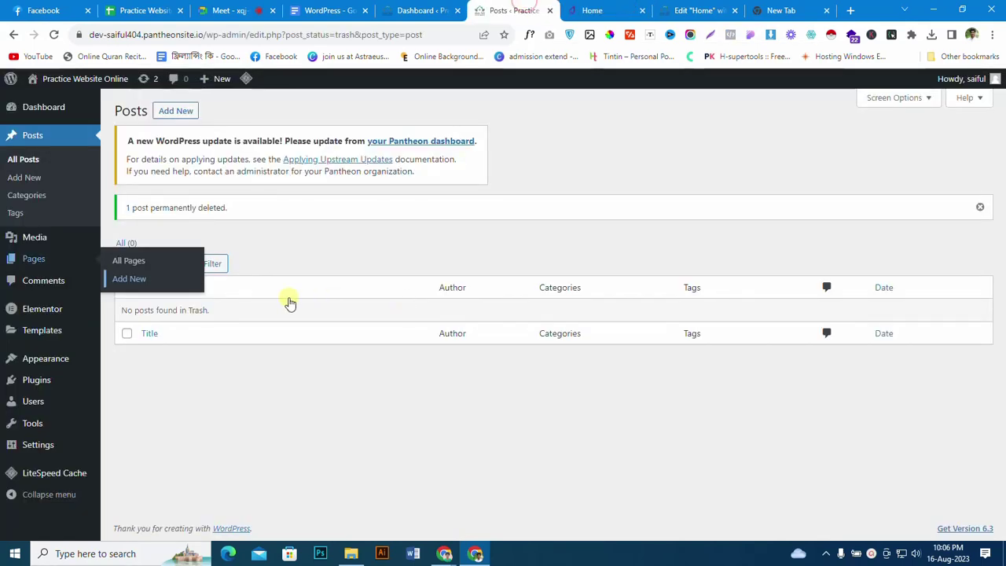
pyautogui.moveTo(34, 355)
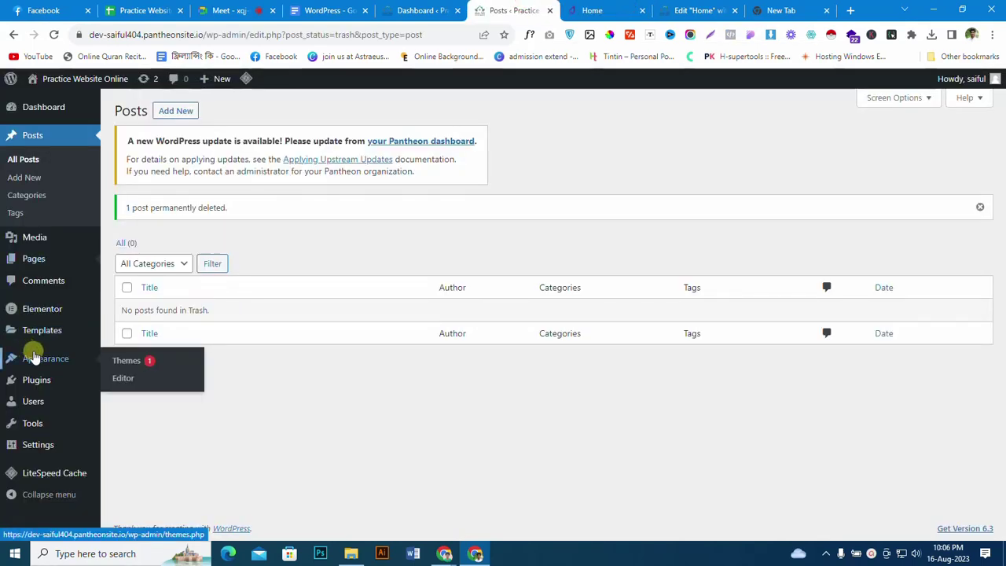
pyautogui.click(78, 363)
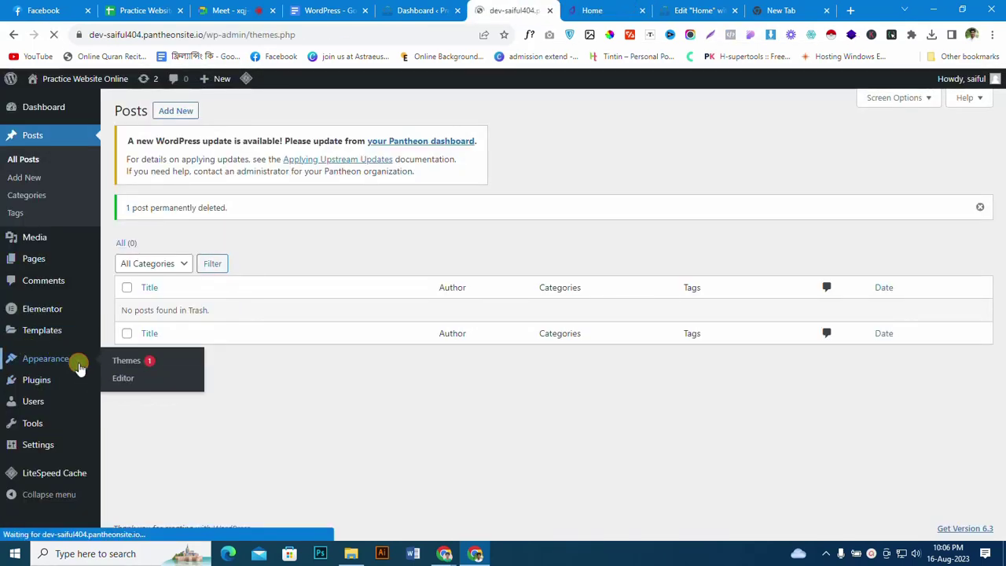
pyautogui.click(124, 361)
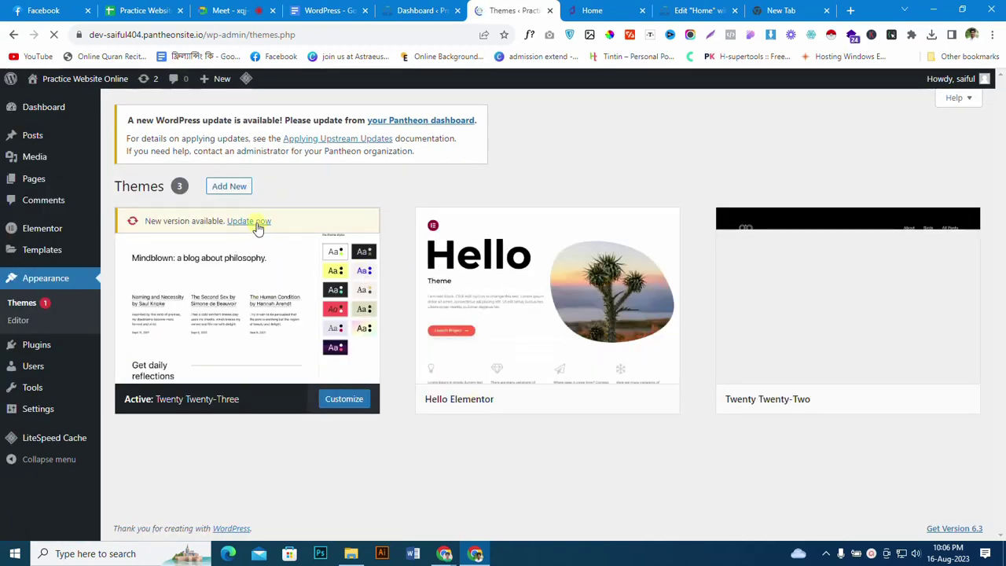
pyautogui.moveTo(655, 396)
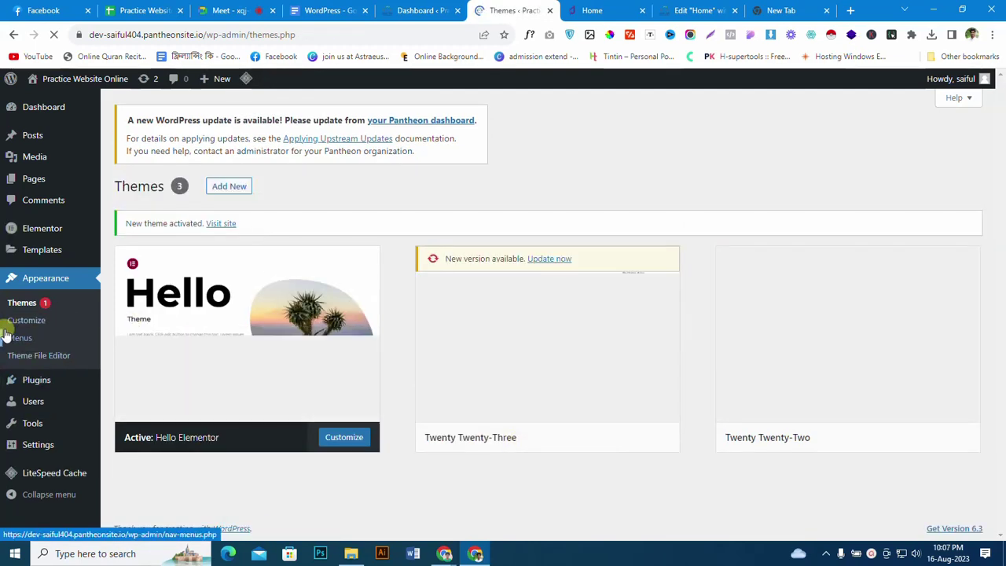
# Step: Create a new WordPress navigation menu named Menu
pyautogui.click(13, 338)
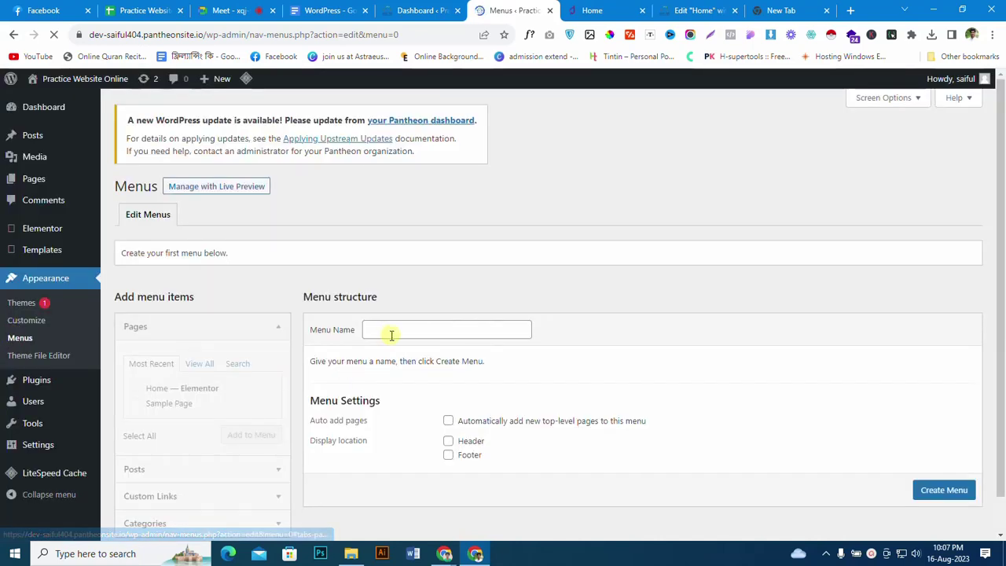
pyautogui.click(390, 334)
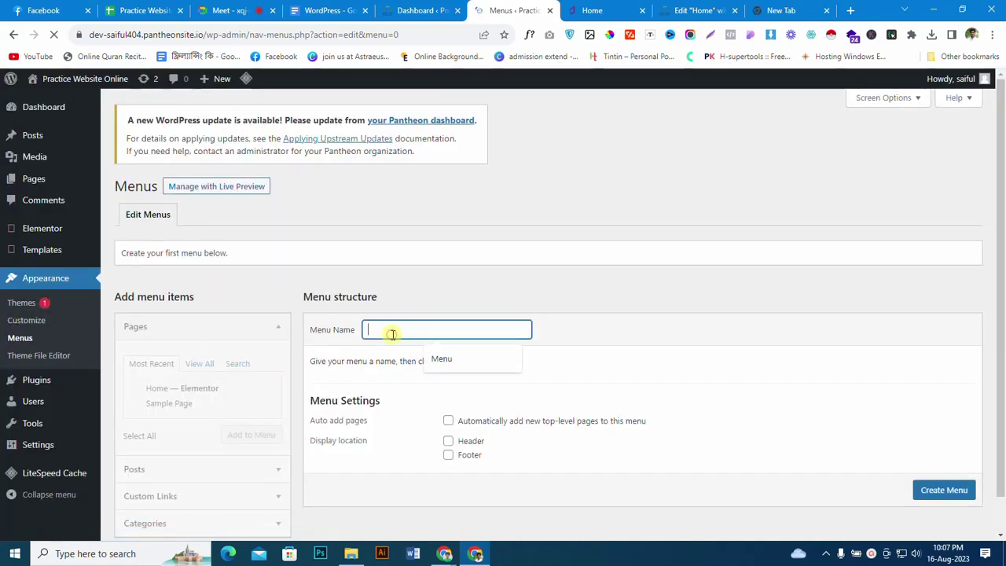
pyautogui.click(440, 359)
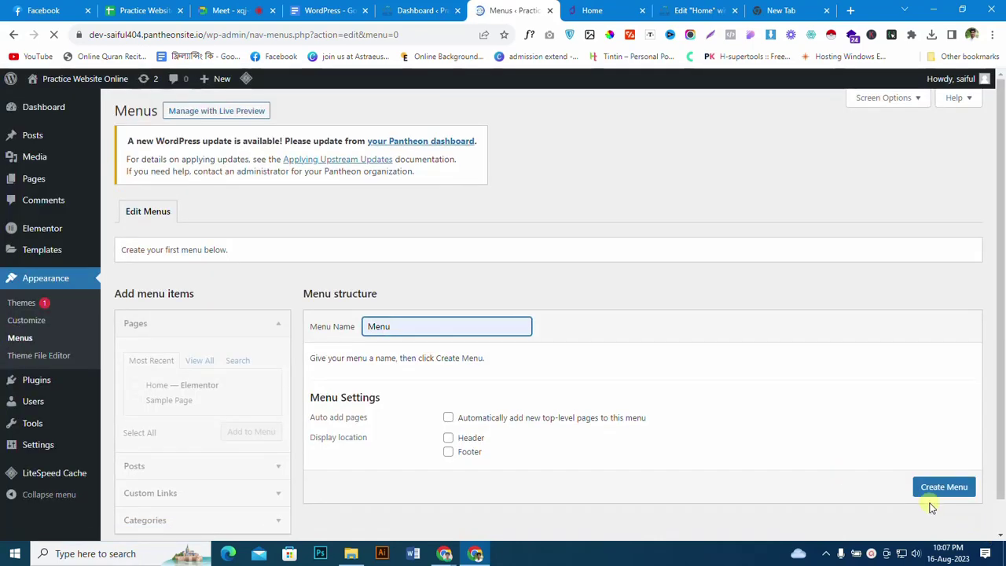
pyautogui.click(929, 489)
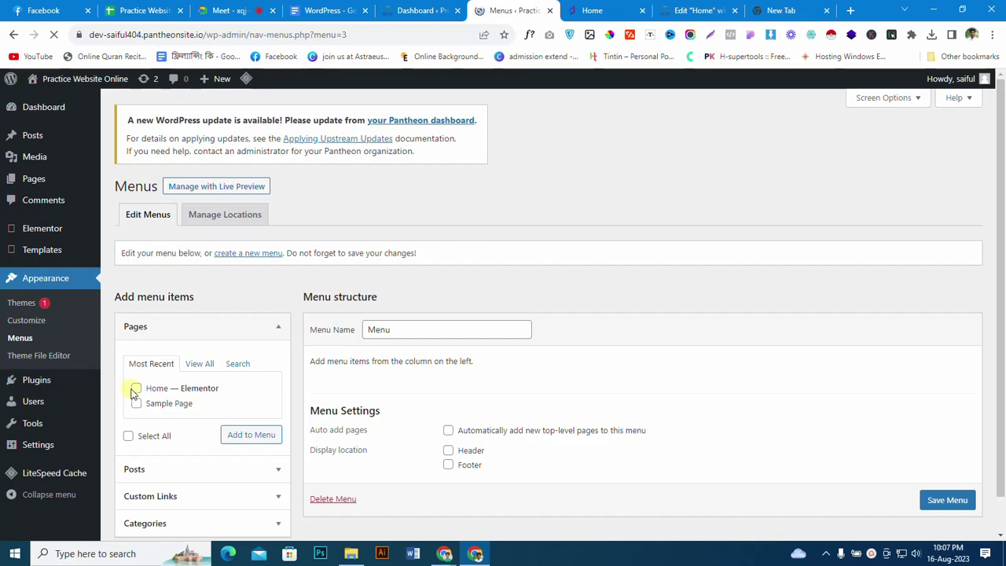
# Step: Add the Home page to the structure of the new navigation menu
pyautogui.scroll(-1, 331, 375)
pyautogui.click(136, 350)
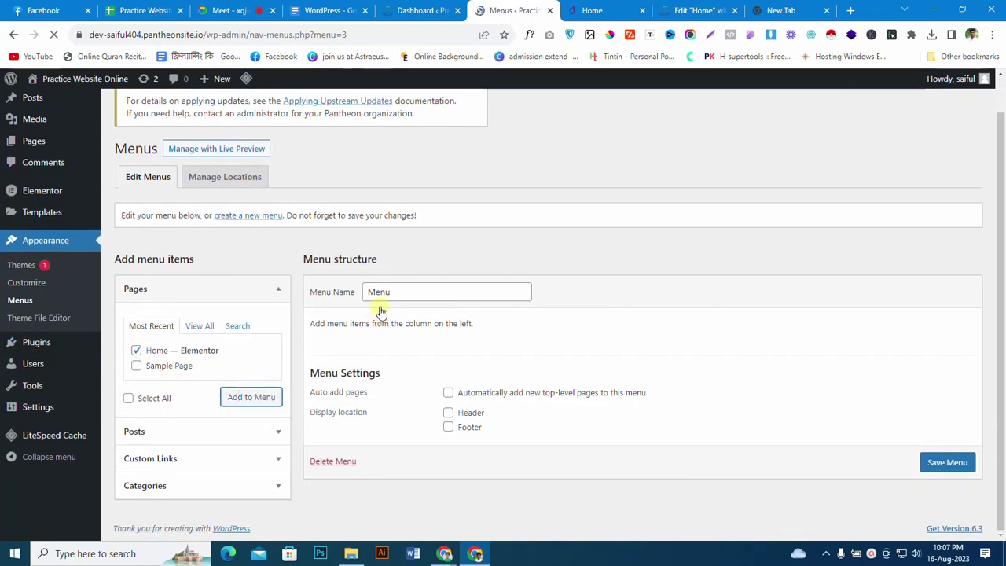
pyautogui.scroll(-1, 363, 393)
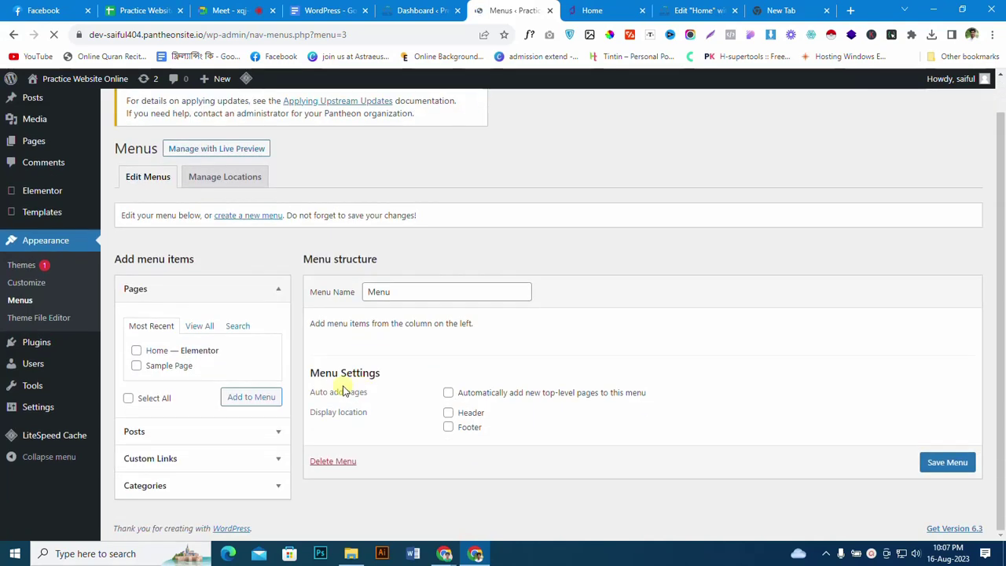
pyautogui.click(155, 350)
pyautogui.click(251, 406)
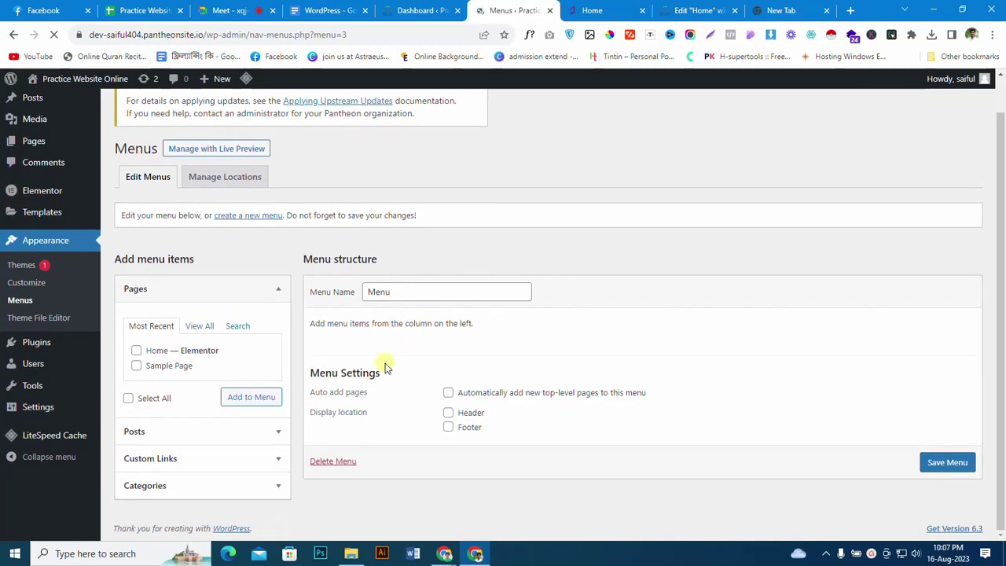
pyautogui.click(176, 351)
pyautogui.click(253, 398)
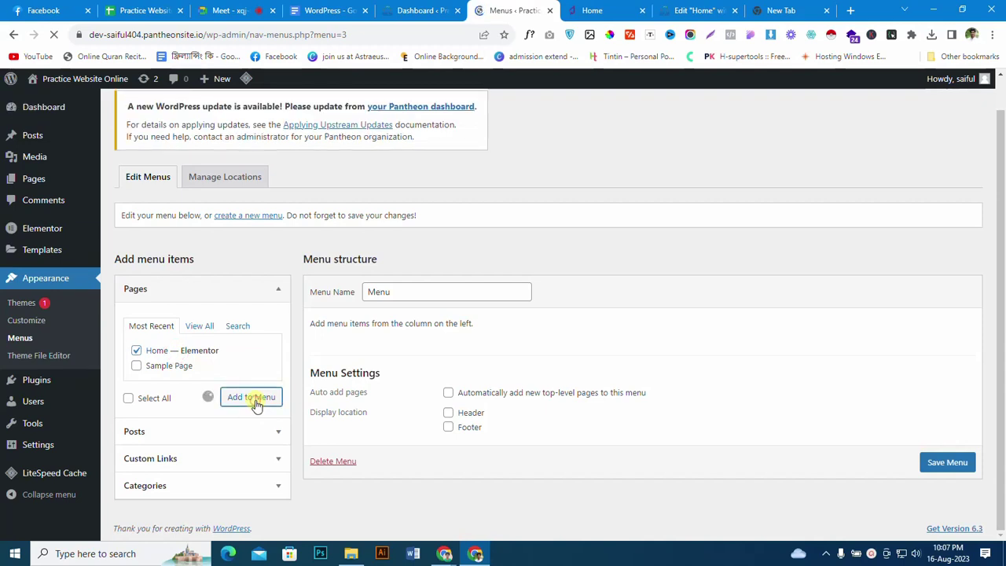
pyautogui.scroll(-2, 218, 355)
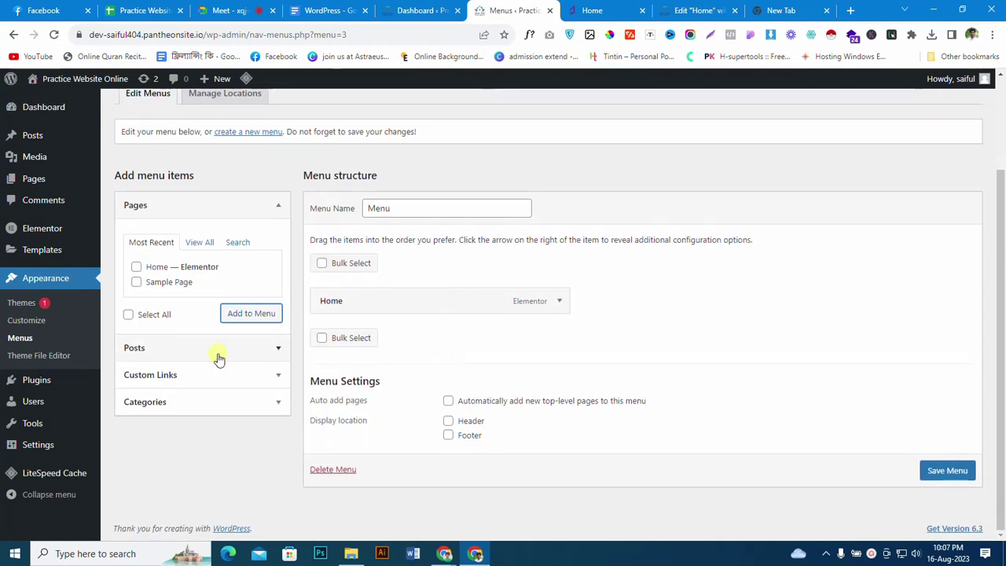
# Step: Add a custom link to the menu with the URL # and the link text About
pyautogui.click(191, 375)
pyautogui.click(217, 300)
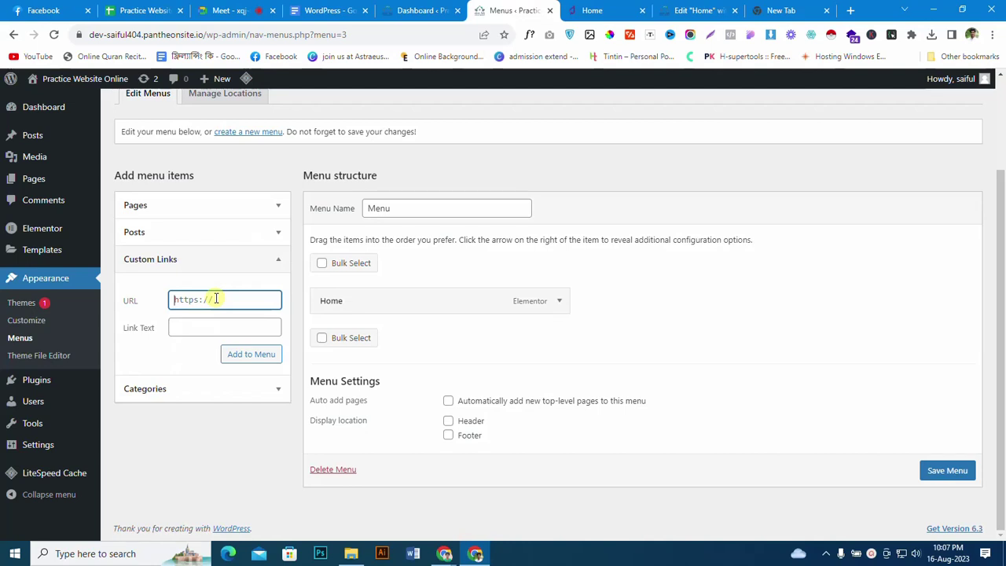
pyautogui.click(210, 328)
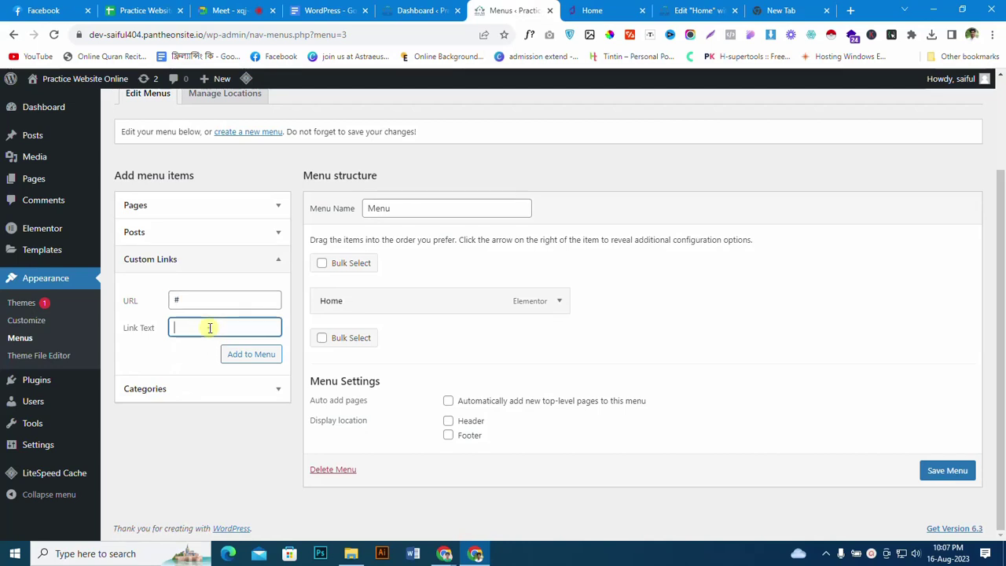
pyautogui.write('About')
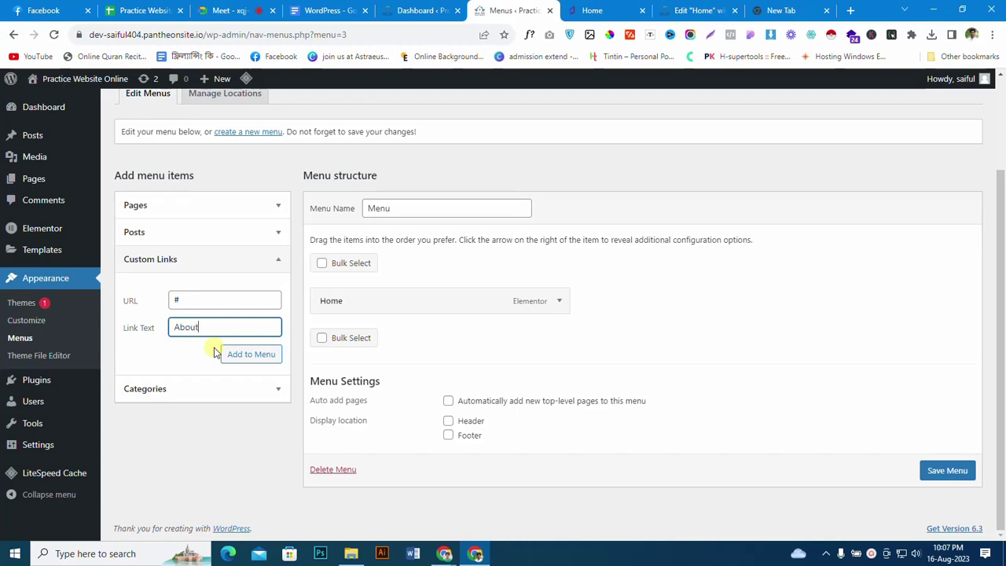
pyautogui.click(239, 354)
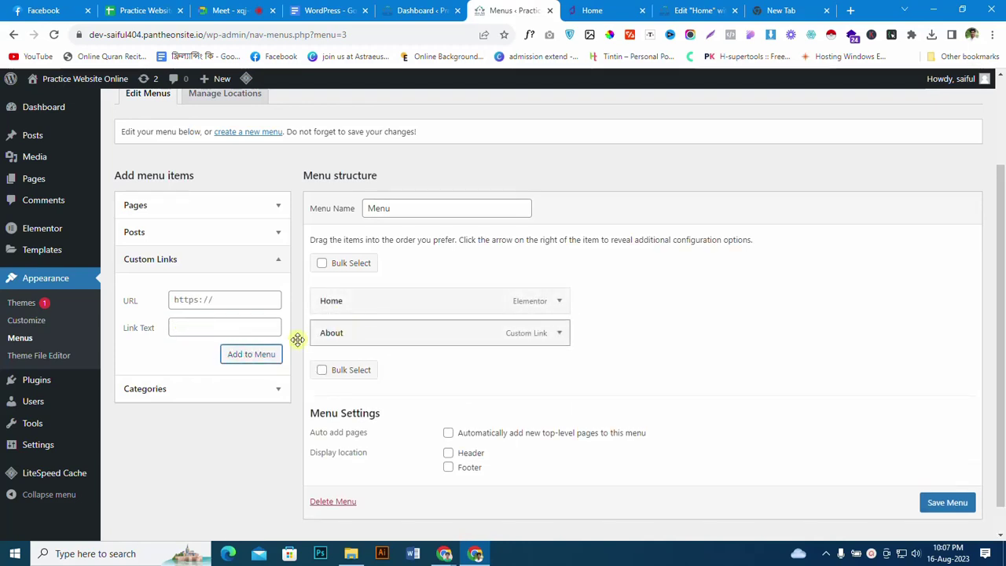
# Step: Add a custom link to the menu with the URL # and the link text Services
pyautogui.click(238, 300)
pyautogui.hotkey('ctrl', 'a')
pyautogui.write('#')
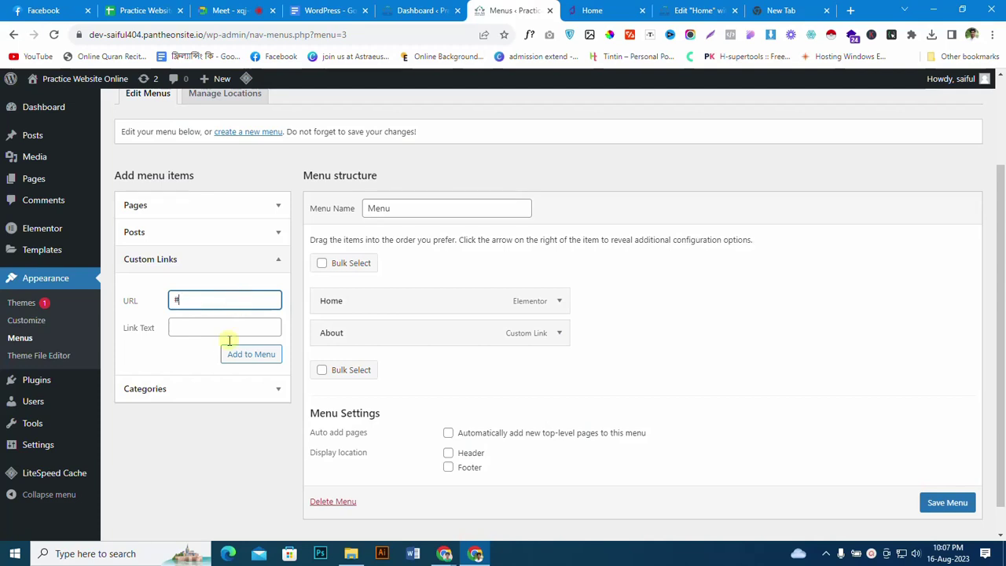
pyautogui.click(230, 327)
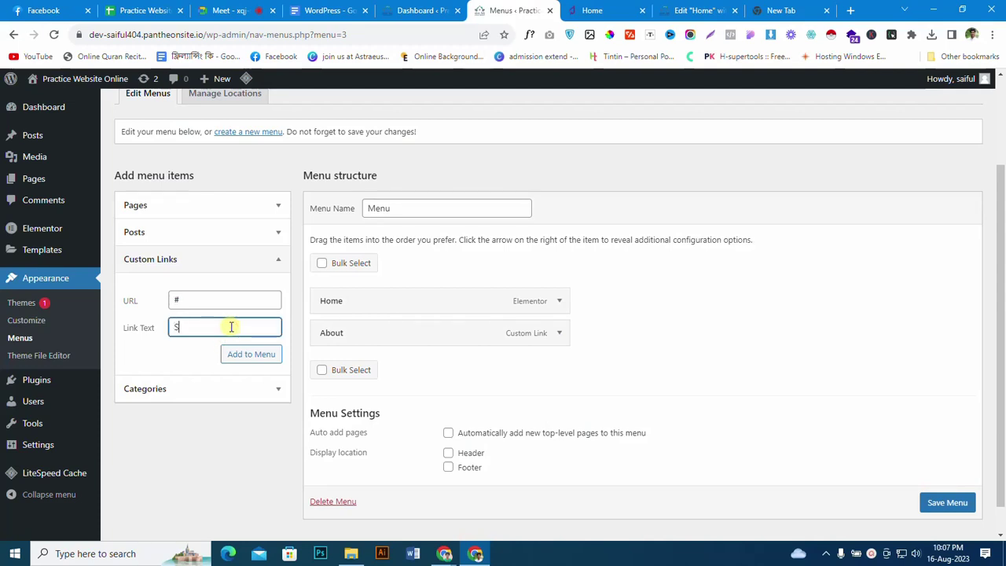
pyautogui.write('Service')
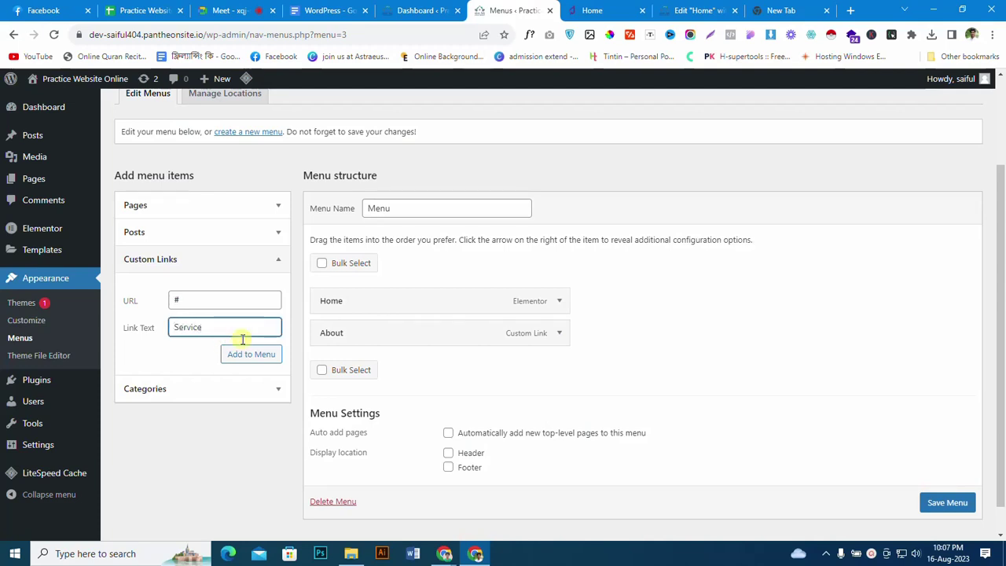
pyautogui.write('s')
pyautogui.click(242, 353)
# Step: Add a custom link to the menu with the URL # and the link text Contact
pyautogui.click(218, 299)
pyautogui.hotkey('ctrl', 'a')
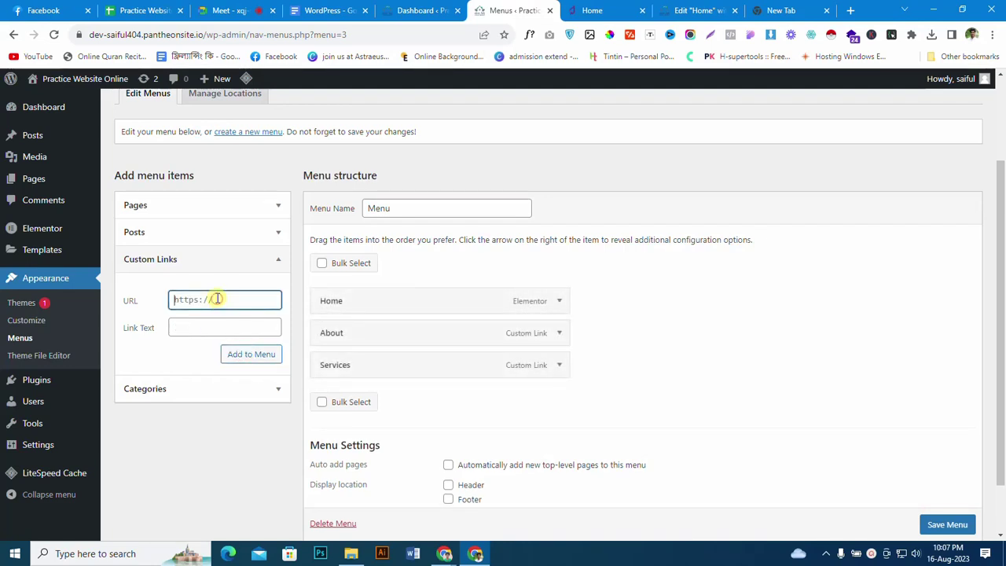
pyautogui.write('#')
pyautogui.click(223, 329)
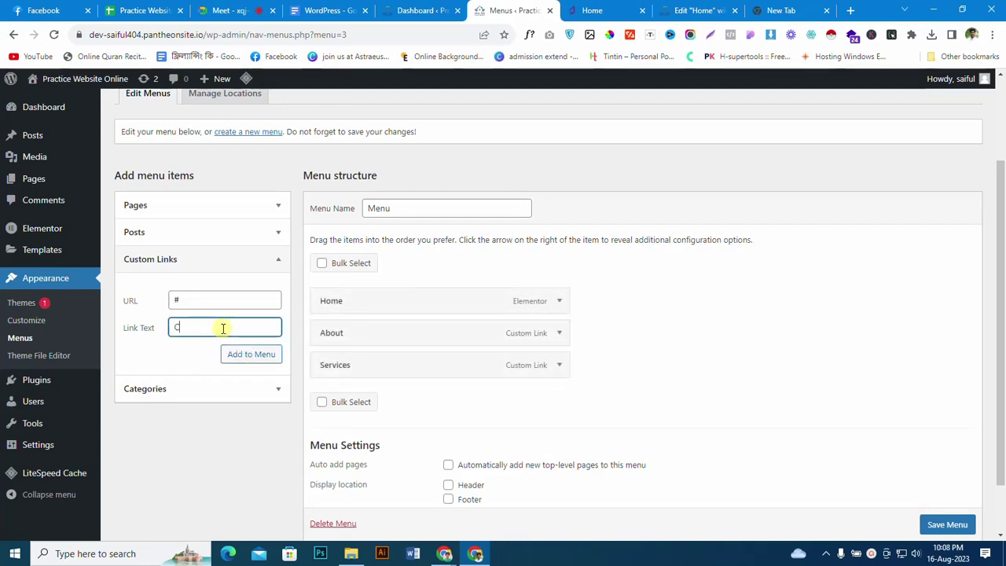
pyautogui.write('Contact')
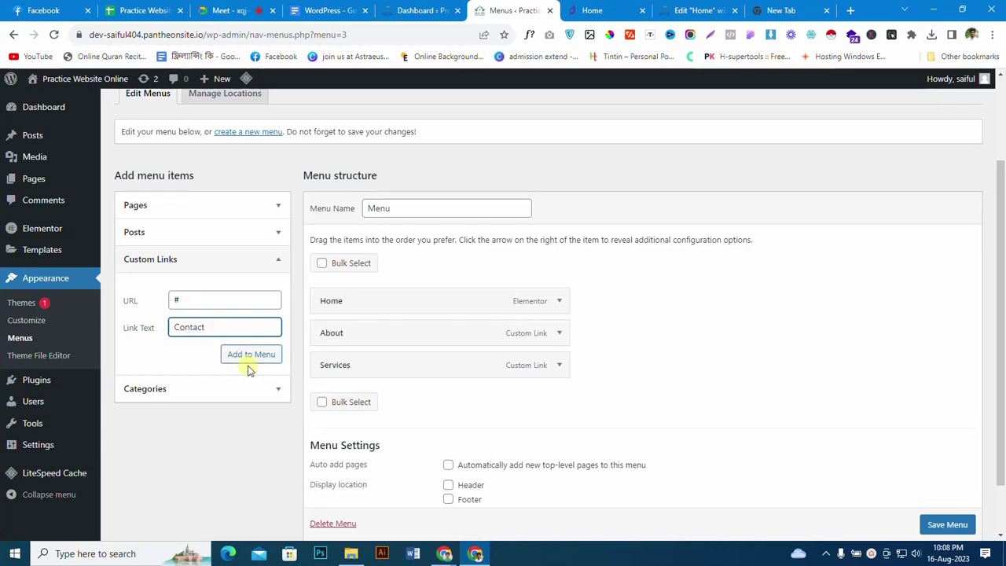
pyautogui.click(250, 358)
# Step: Add a custom link to the menu with the URL # and the link text Our Doctors
pyautogui.click(231, 303)
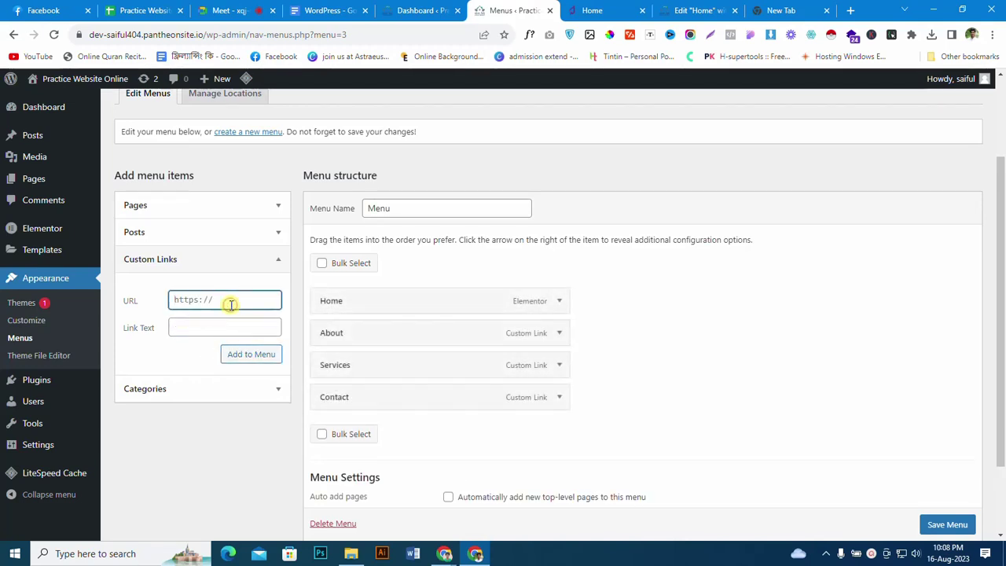
pyautogui.write('#Our Doctors')
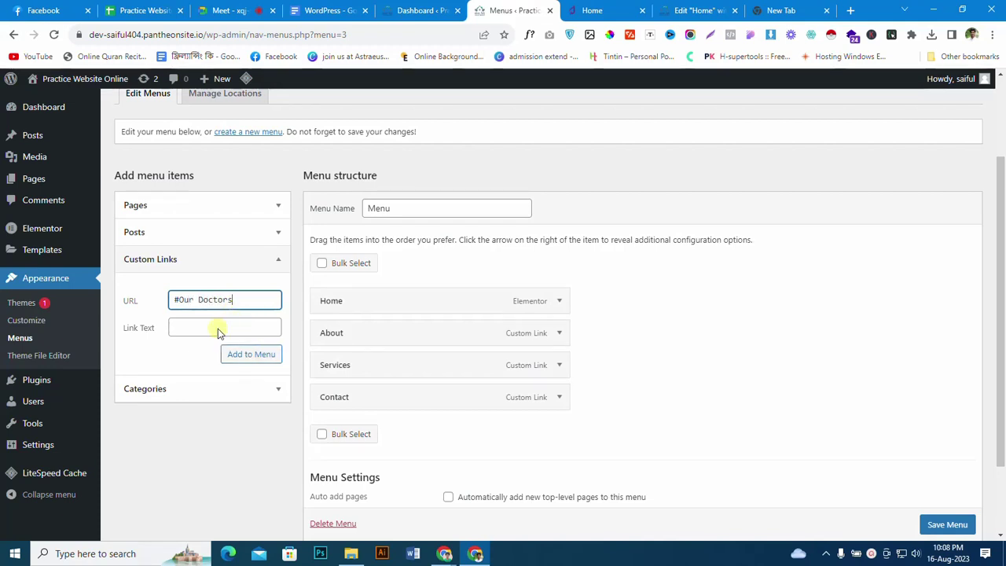
pyautogui.moveTo(174, 300); pyautogui.dragTo(252, 303)
pyautogui.hotkey('ctrl', 'x')
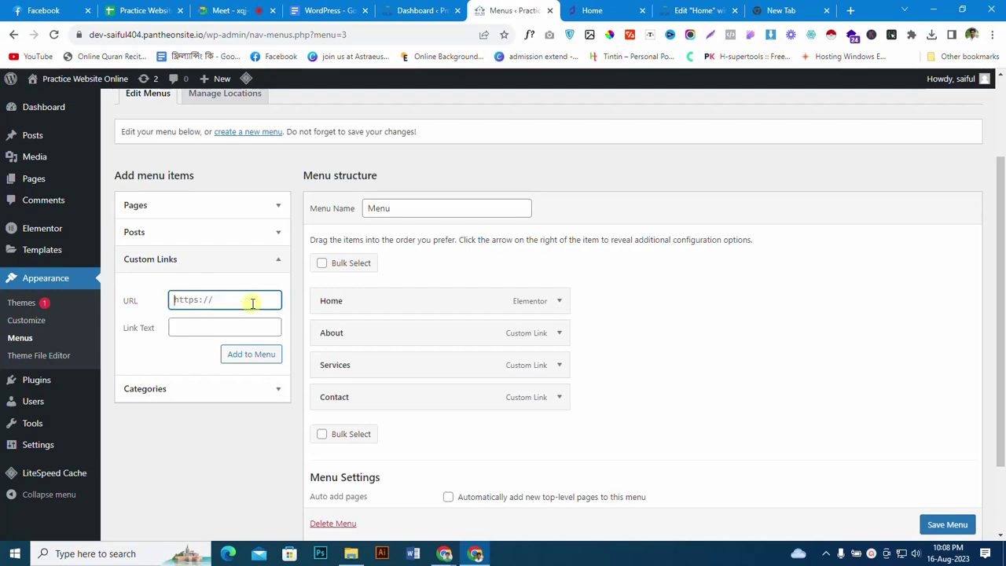
pyautogui.click(243, 327)
pyautogui.hotkey('ctrl', 'v')
pyautogui.click(180, 327)
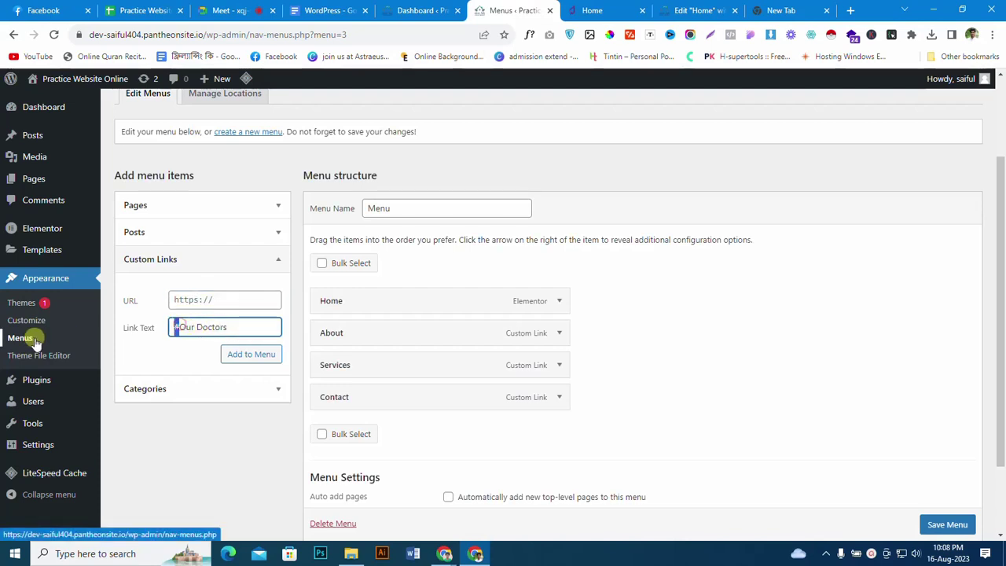
pyautogui.press('BackSpace')
pyautogui.click(177, 301)
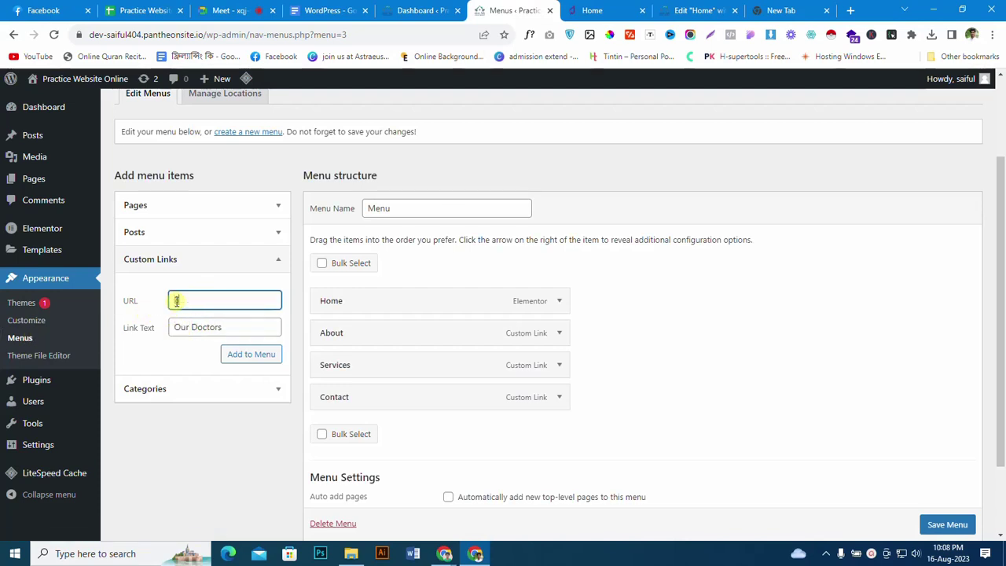
pyautogui.click(245, 357)
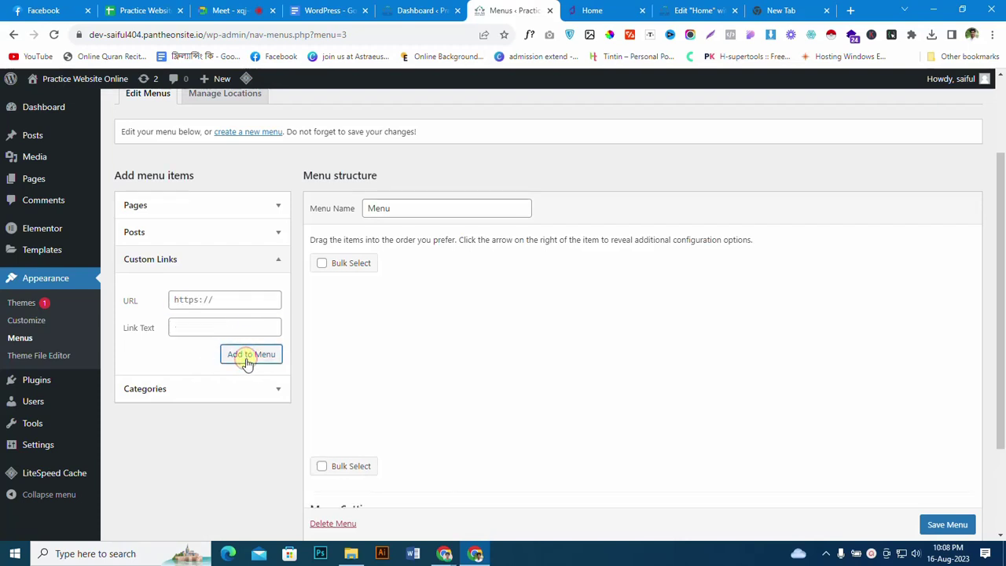
# Step: Save the navigation menu with its new custom links
pyautogui.scroll(-1, 611, 326)
pyautogui.scroll(-1, 612, 325)
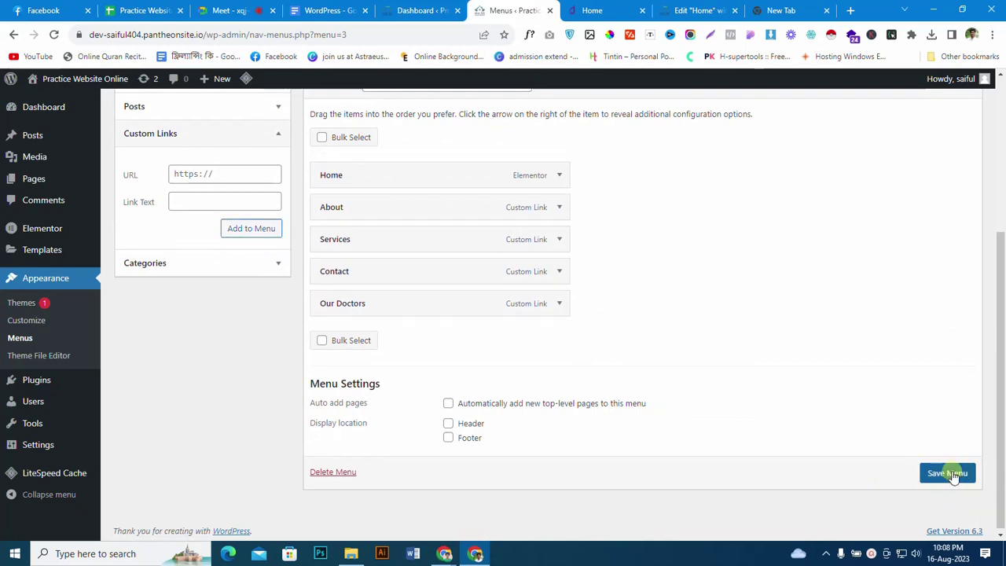
pyautogui.click(951, 473)
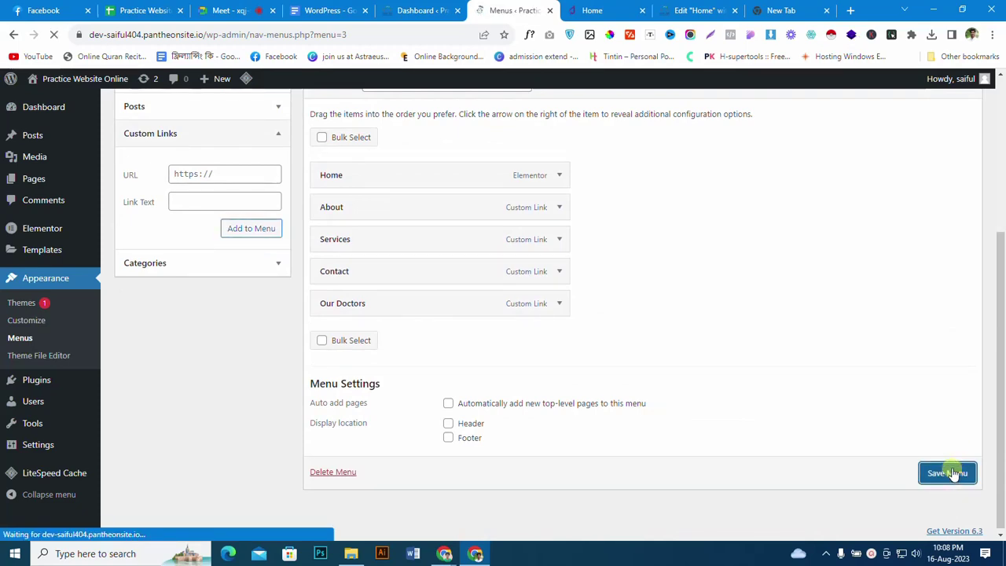
pyautogui.scroll(-6, 734, 403)
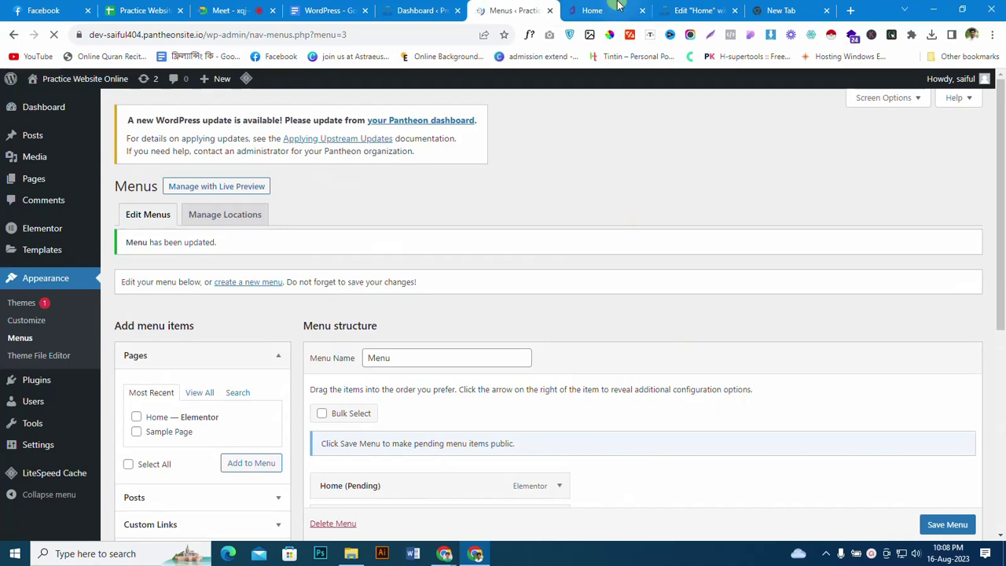
# Step: Return to the Home page's Elementor editor, place its tab before the reference site, and search the widgets for nav
pyautogui.click(609, 11)
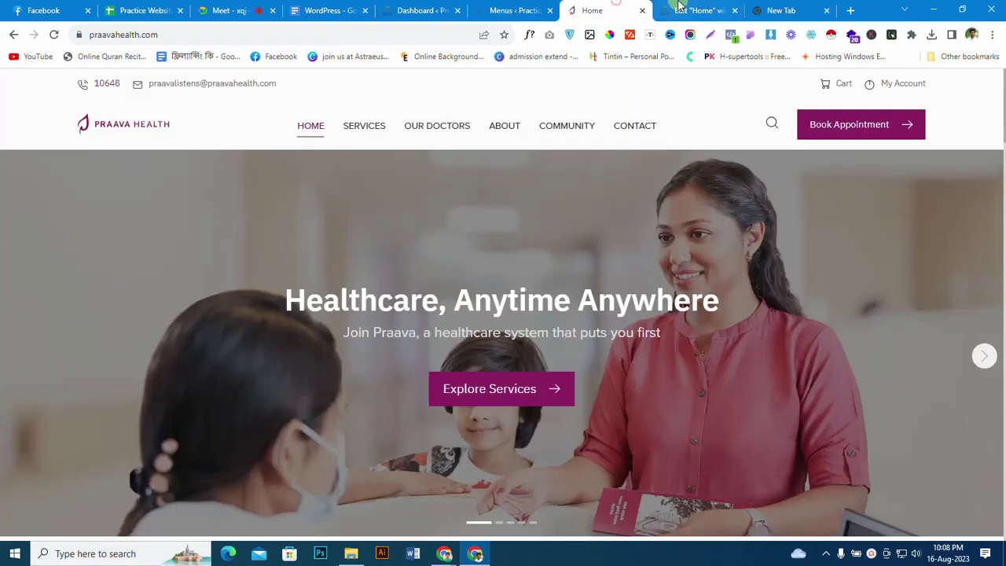
pyautogui.moveTo(681, 7); pyautogui.dragTo(606, 8)
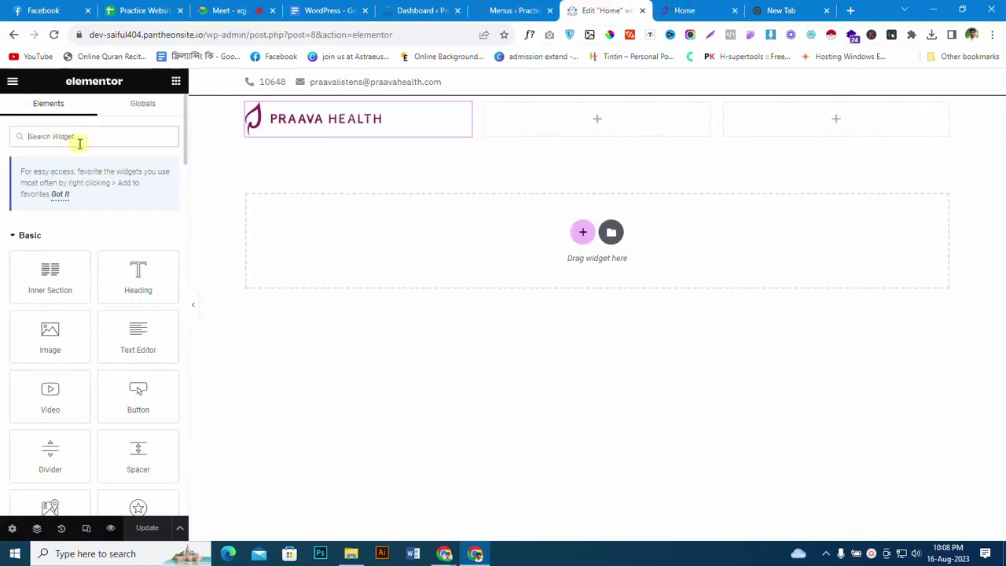
pyautogui.write('na')
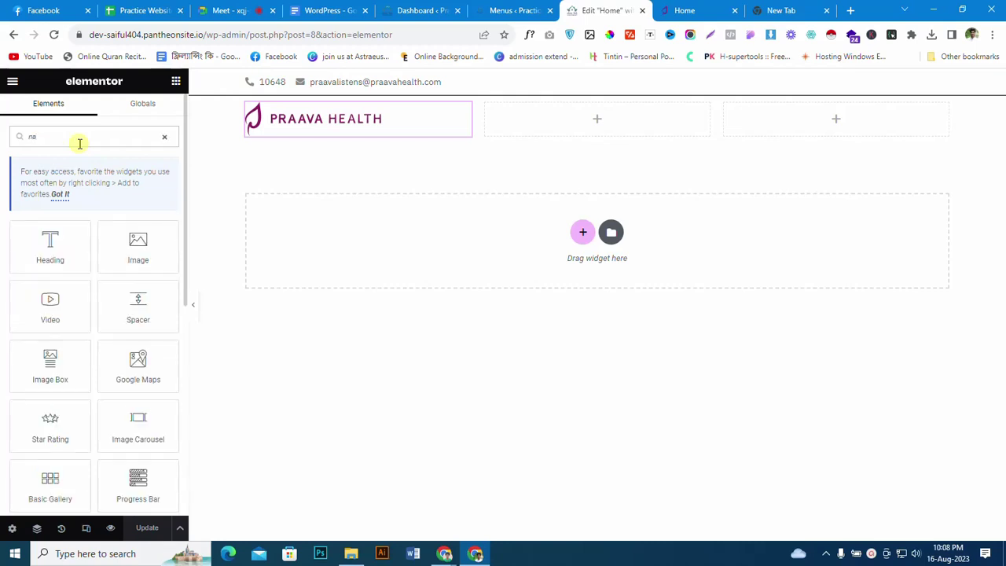
pyautogui.write('v')
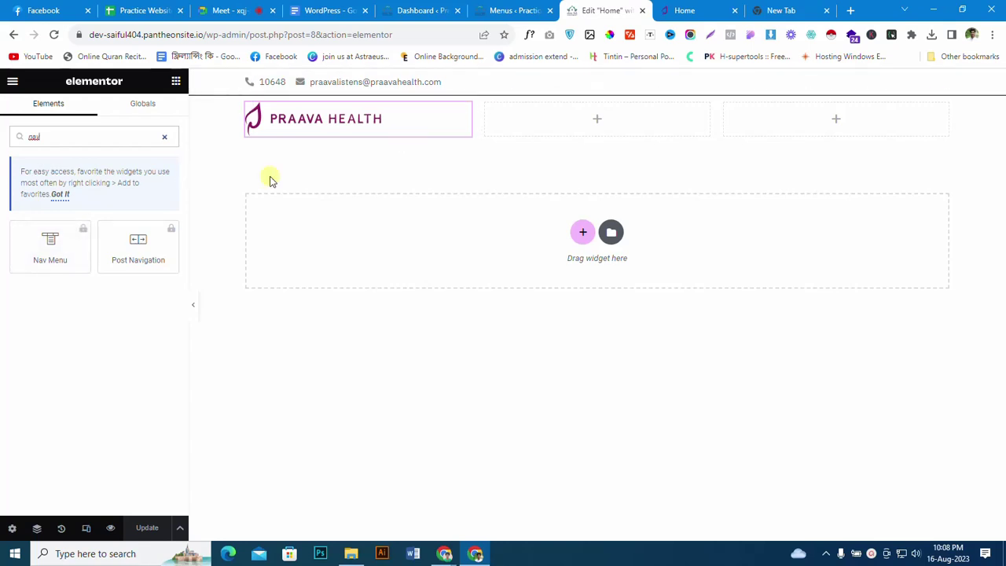
# Step: Go back to the WordPress Menus page, dismiss the update notice and review the saved menu structure
pyautogui.click(496, 6)
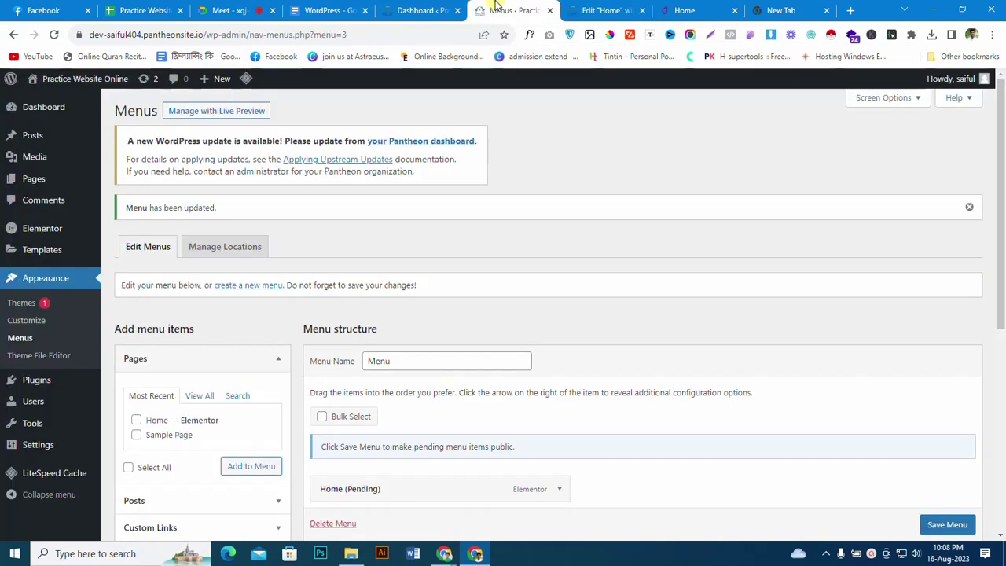
pyautogui.click(969, 206)
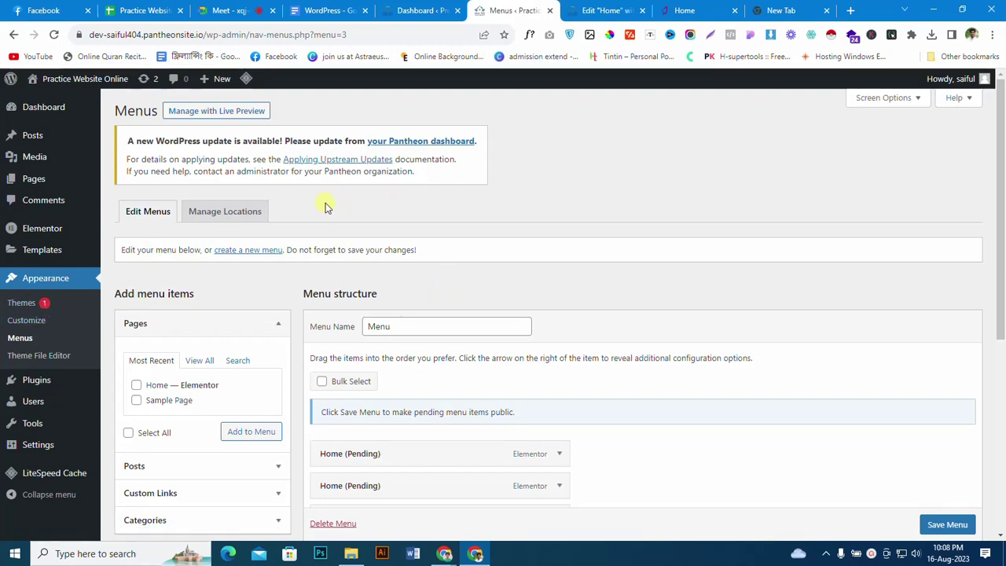
pyautogui.scroll(-4, 40, 299)
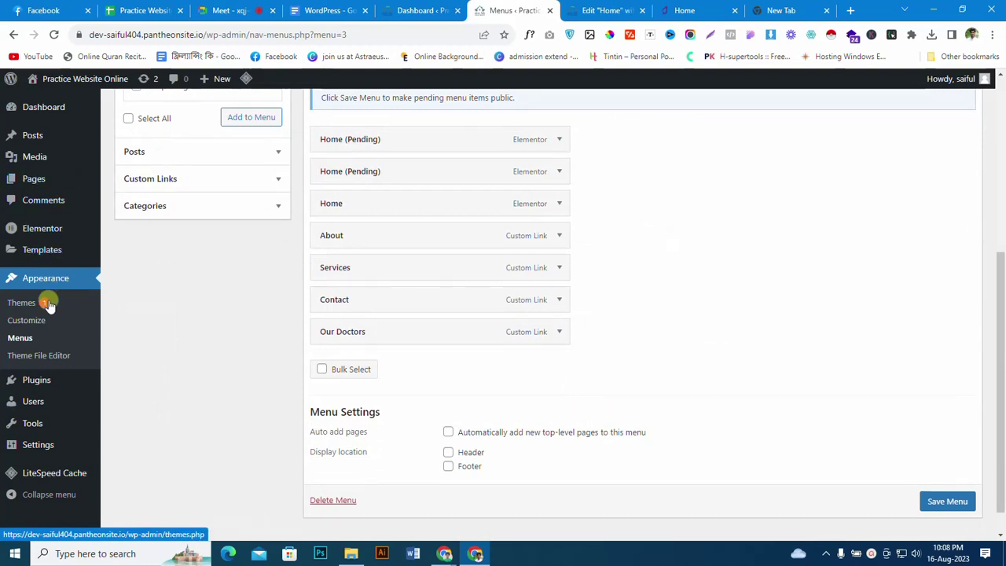
# Step: Open the plugin upload form in the WordPress admin and start choosing a plugin file
pyautogui.moveTo(48, 385)
pyautogui.click(132, 399)
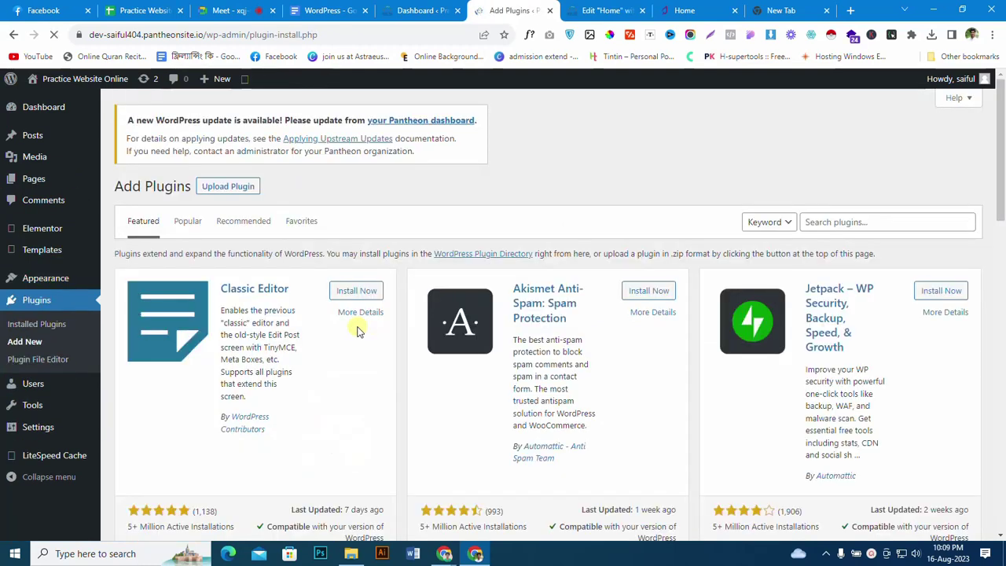
pyautogui.click(224, 188)
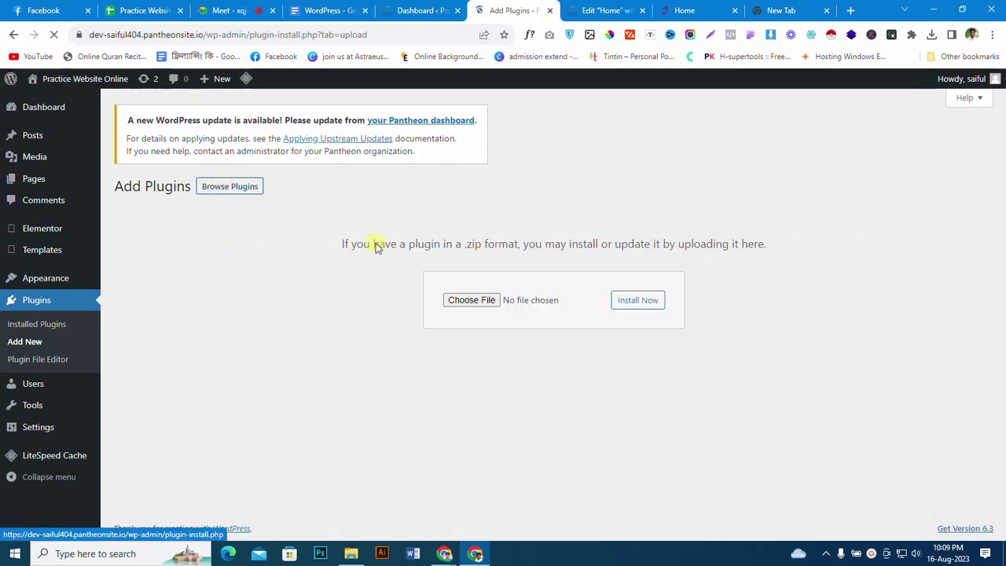
pyautogui.click(469, 300)
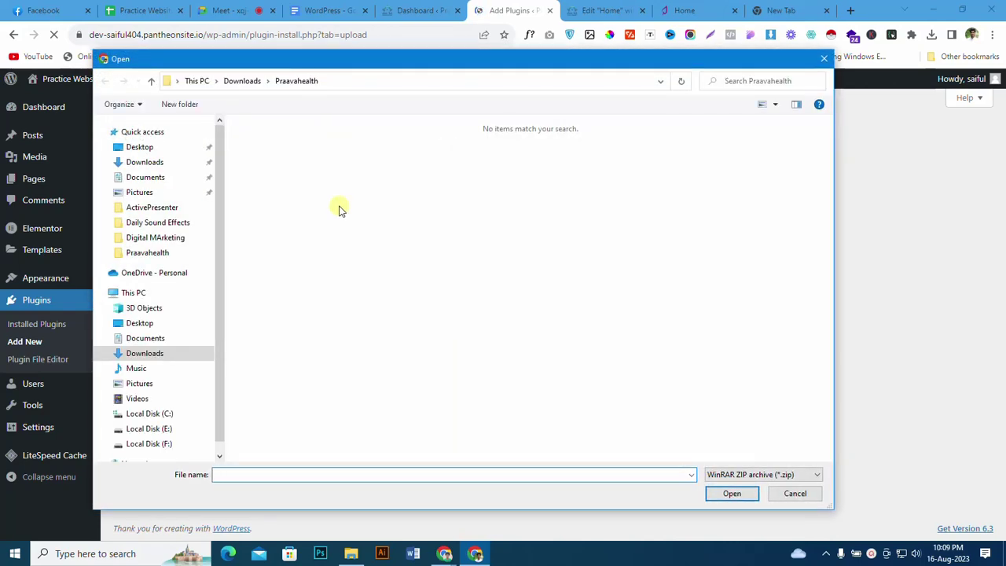
# Step: Install and activate the Elementor Pro plugin from elementor-pro-3_15_0.zip in the Downloads folder
pyautogui.click(248, 80)
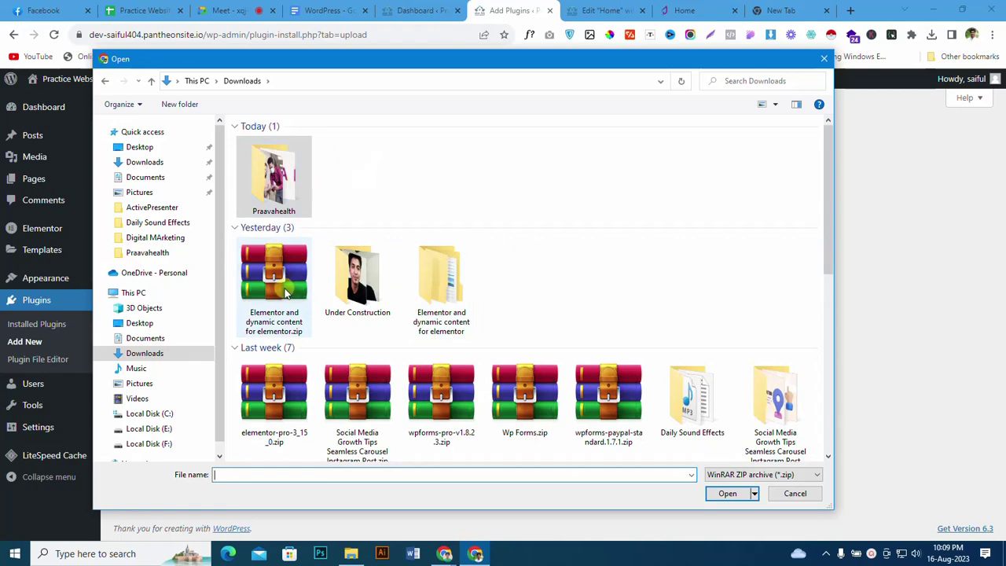
pyautogui.click(284, 287)
pyautogui.scroll(-5, 475, 302)
pyautogui.scroll(3, 440, 314)
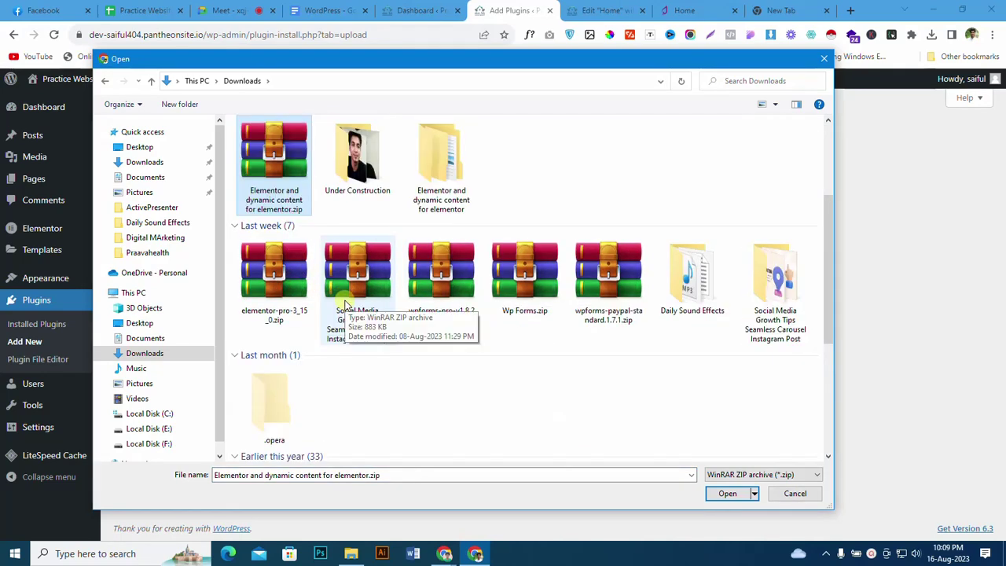
pyautogui.click(441, 272)
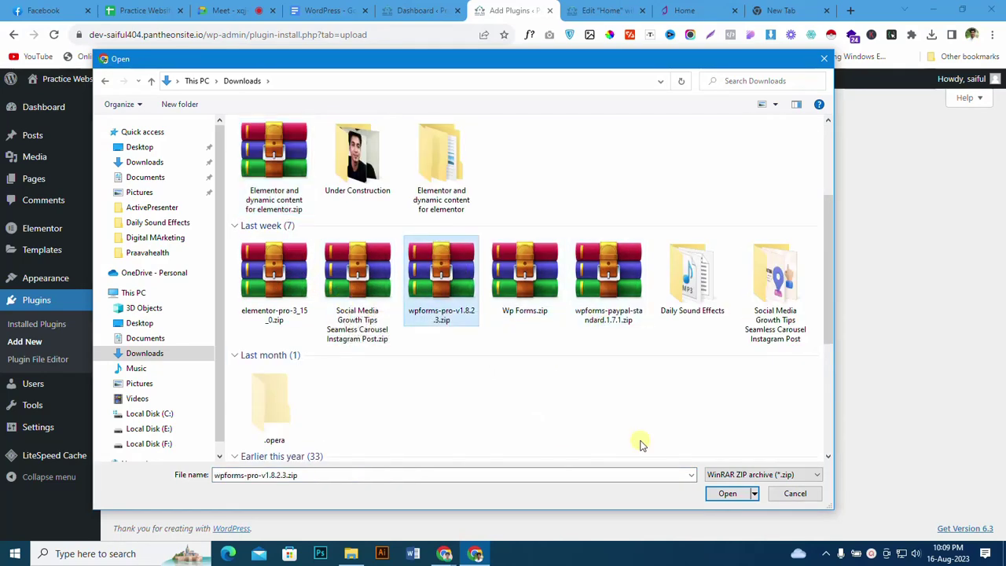
pyautogui.click(298, 306)
pyautogui.click(730, 498)
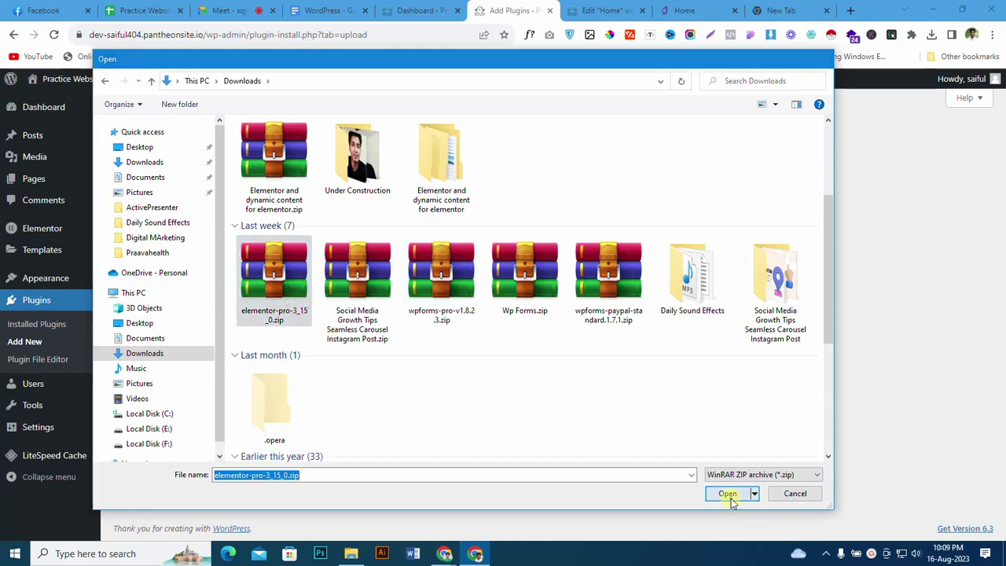
pyautogui.click(635, 302)
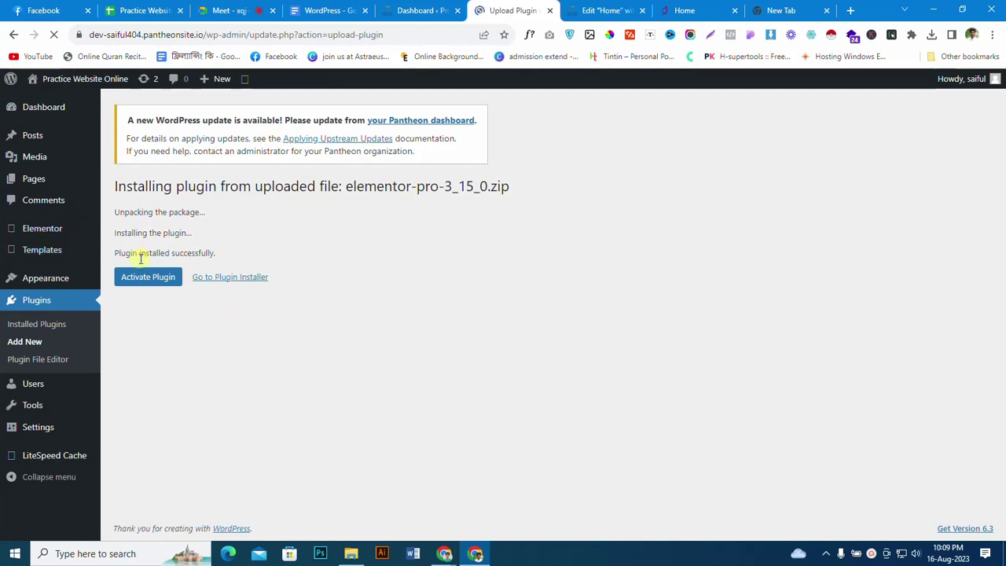
pyautogui.click(129, 284)
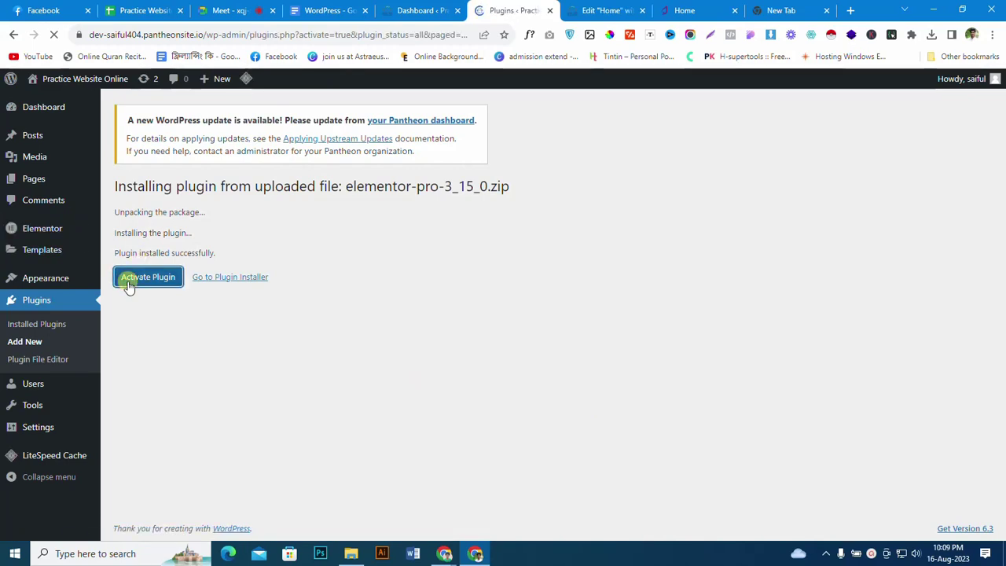
# Step: Return to the Home page's Elementor editor and reload it
pyautogui.scroll(-1, 157, 343)
pyautogui.scroll(1, 158, 343)
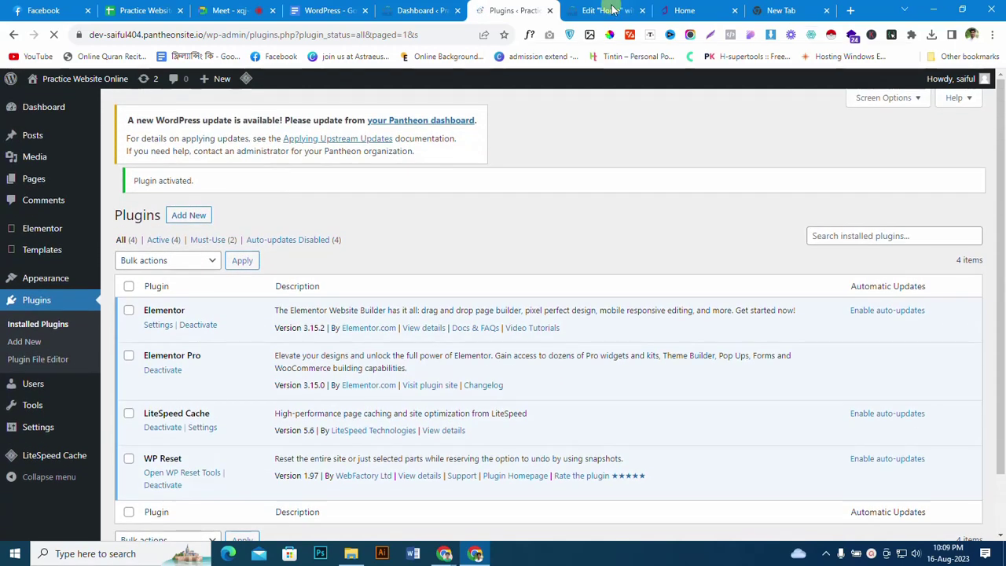
pyautogui.click(610, 11)
pyautogui.click(54, 35)
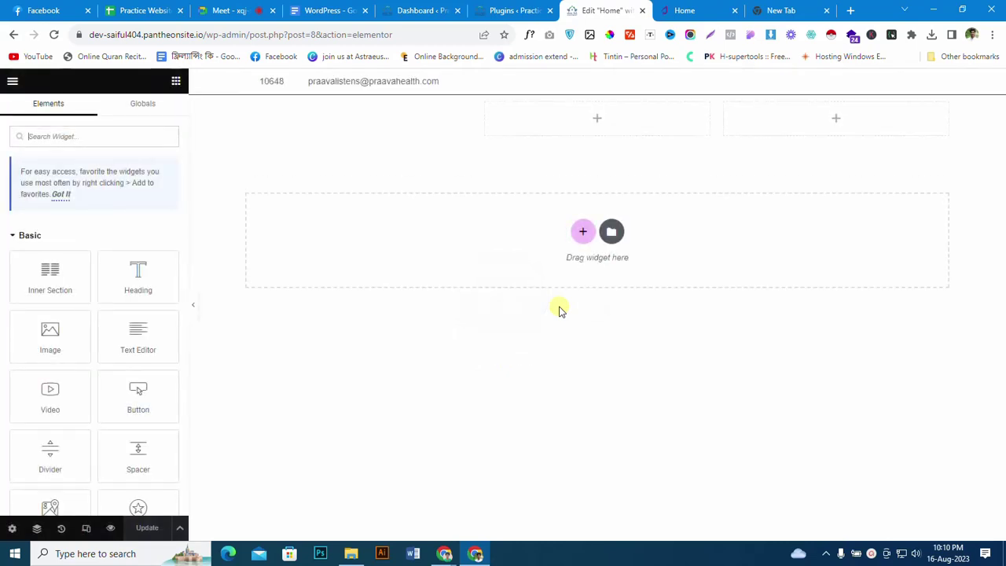
pyautogui.click(581, 116)
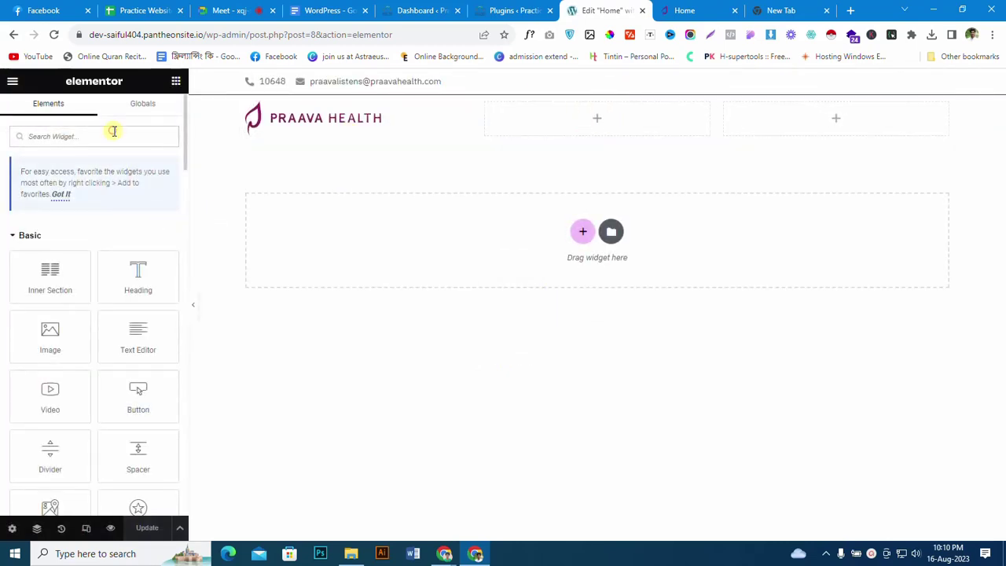
# Step: Search the widgets for nav, place a WordPress Menu widget in the header's middle column and assign it the menu named Menu
pyautogui.write('nav')
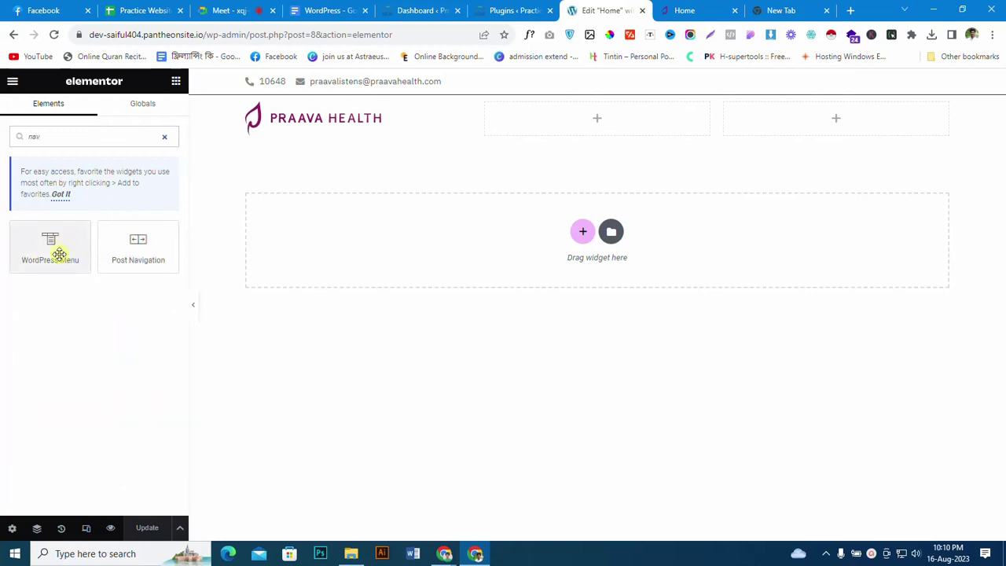
pyautogui.moveTo(61, 239); pyautogui.dragTo(608, 134)
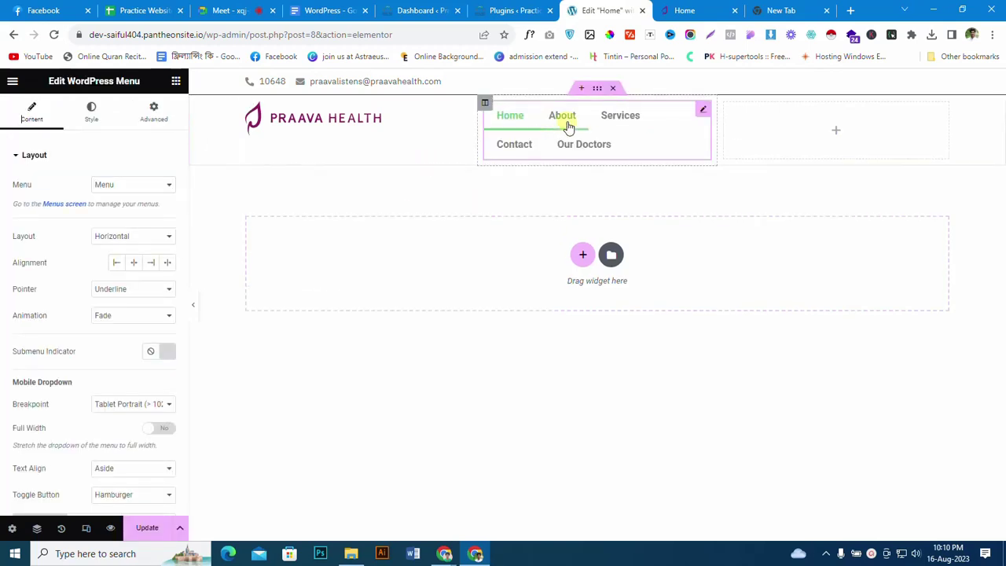
pyautogui.click(120, 182)
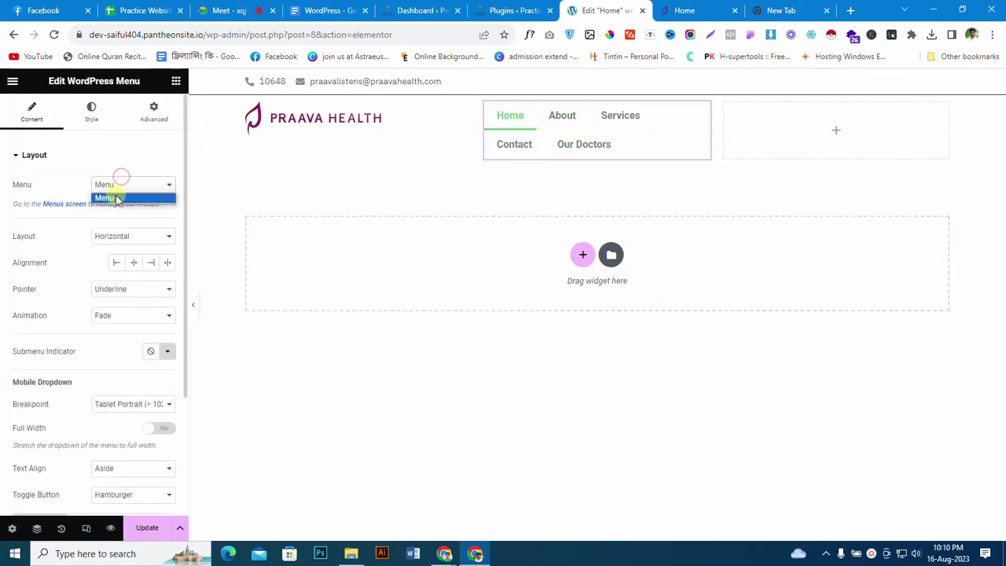
pyautogui.click(116, 198)
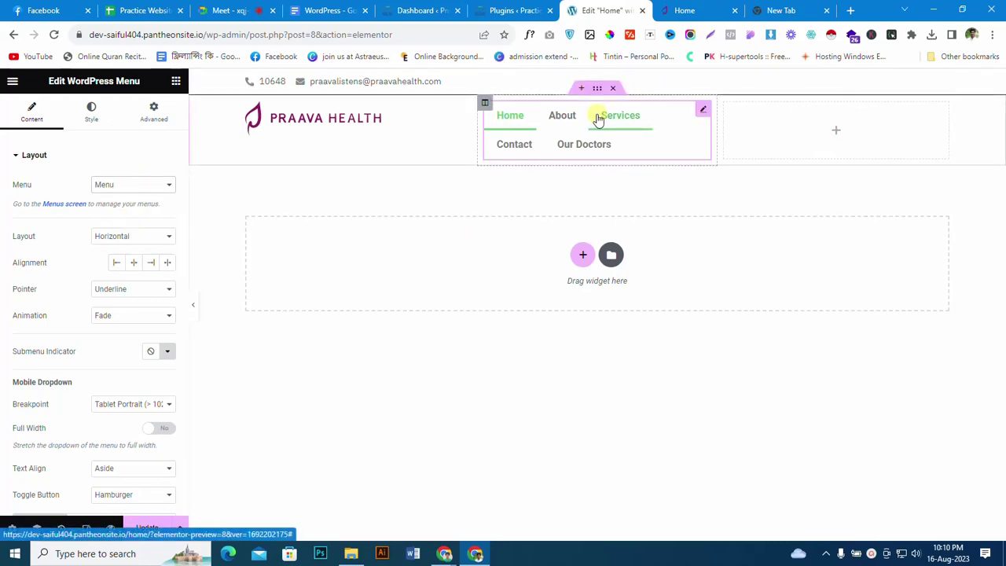
# Step: Go back to the WordPress Plugins page and search the plugins available to add for elementor header footer
pyautogui.click(514, 11)
pyautogui.scroll(-1, 280, 292)
pyautogui.scroll(1, 280, 292)
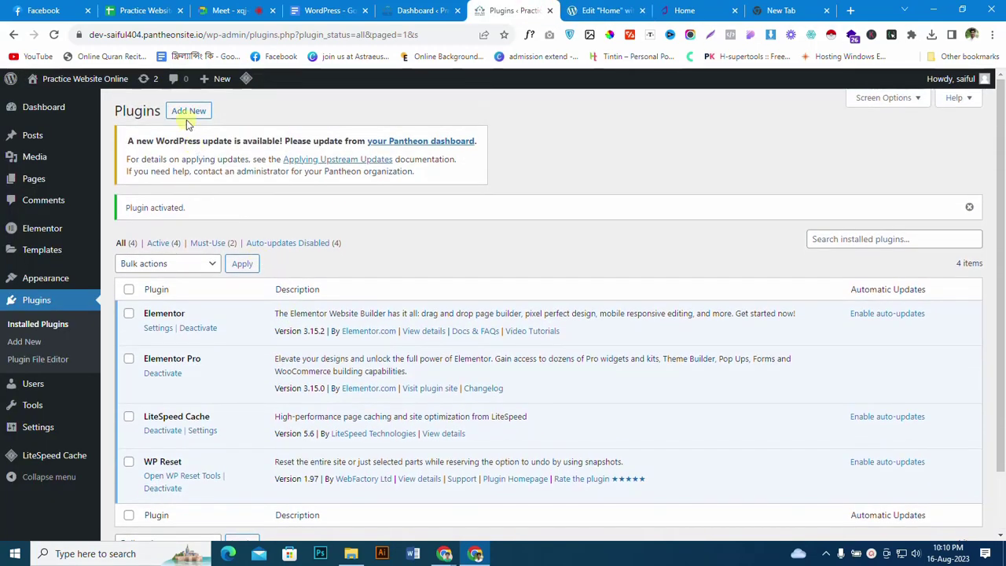
pyautogui.click(187, 113)
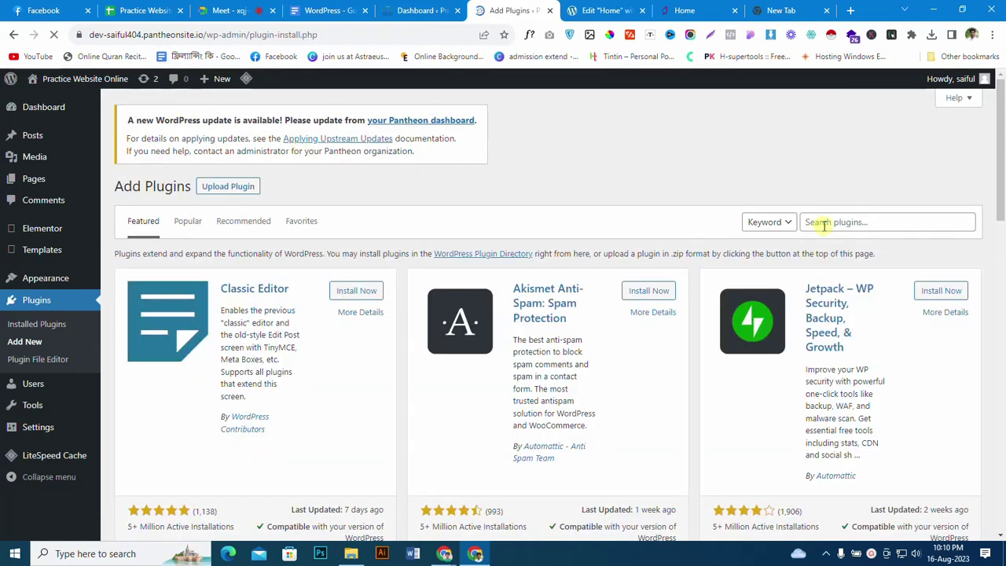
pyautogui.click(823, 224)
pyautogui.press('Down')
pyautogui.press('Down')
pyautogui.press('Down')
pyautogui.press('Down')
pyautogui.press('Down')
pyautogui.press('Down')
pyautogui.press('Down')
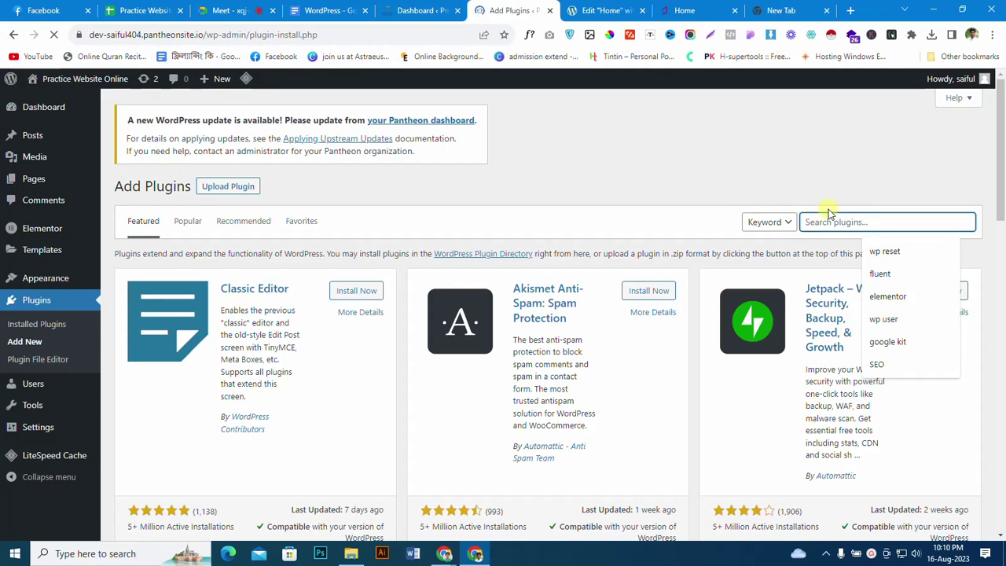
pyautogui.write('elem')
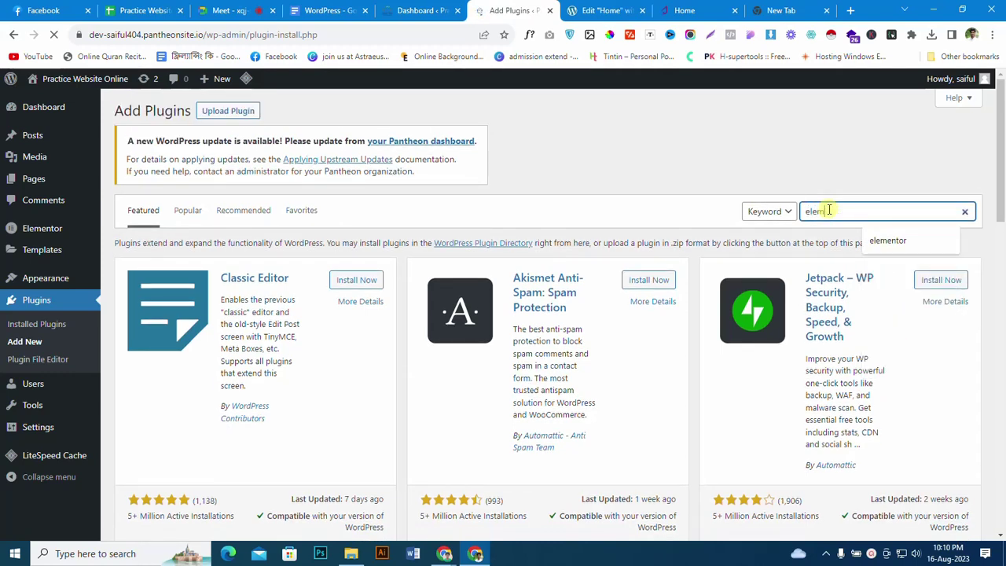
pyautogui.write('entor hea')
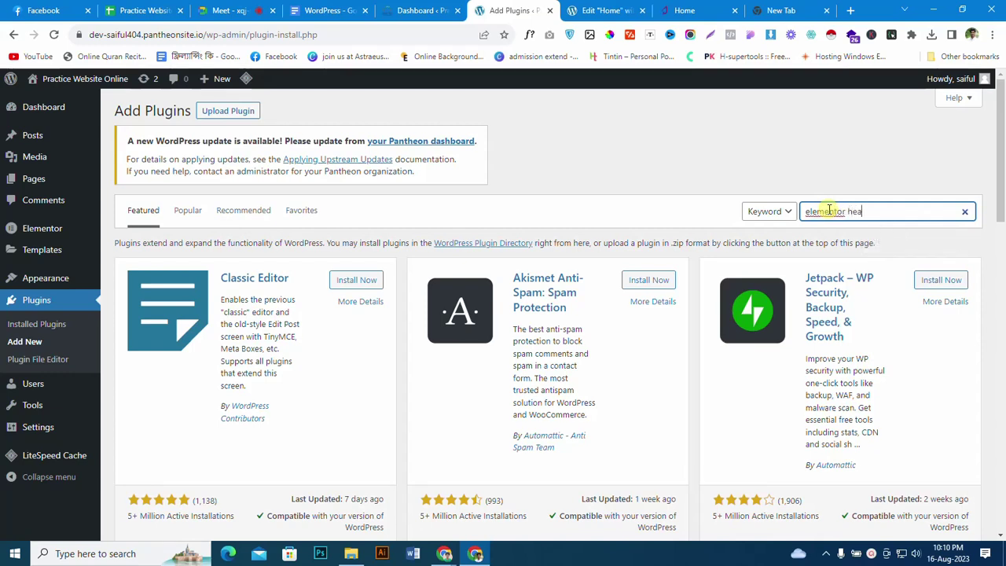
pyautogui.write('der footer')
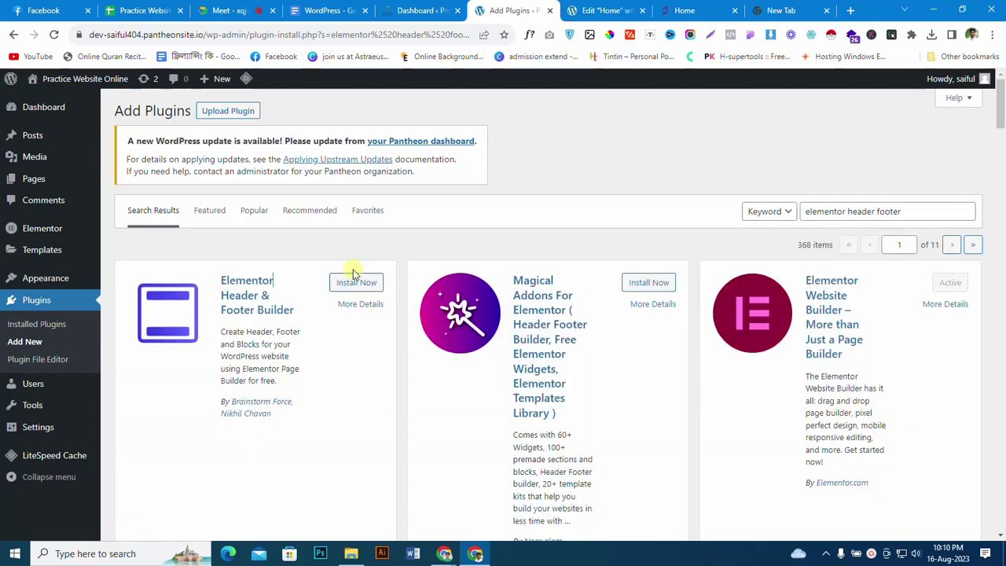
# Step: Install and activate the Elementor Header & Footer Builder plugin, and reload the Home page's Elementor editor
pyautogui.click(351, 282)
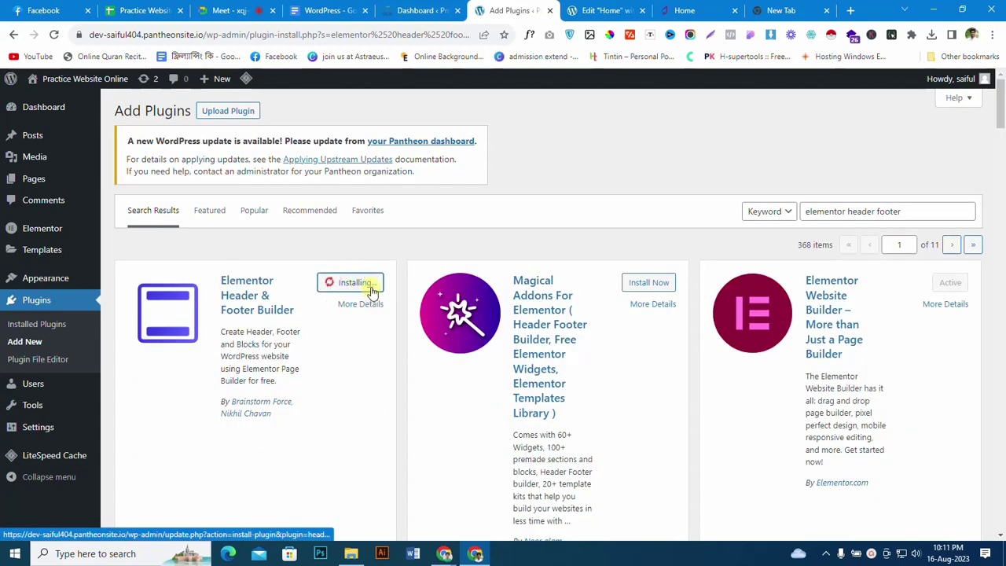
pyautogui.click(371, 284)
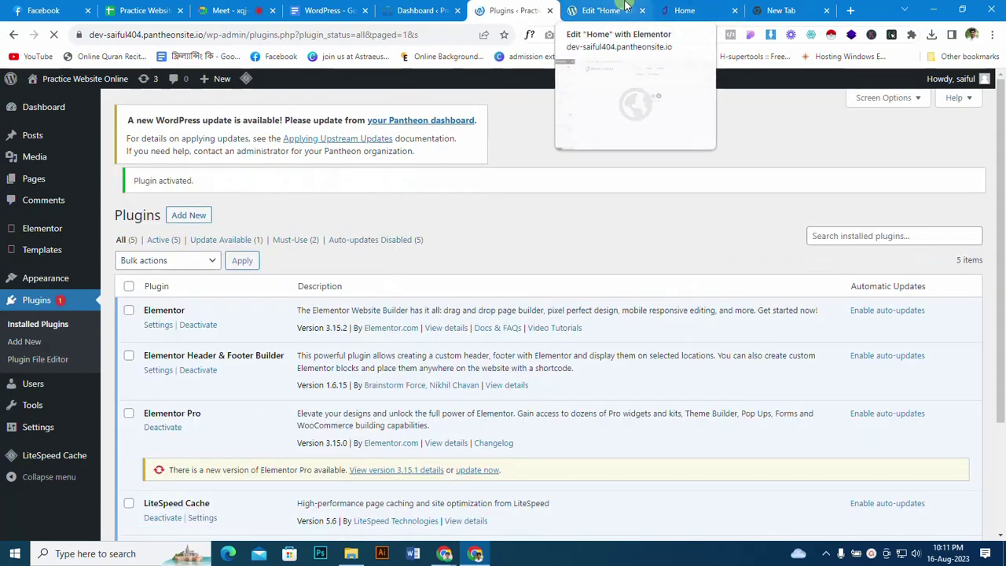
pyautogui.click(626, 10)
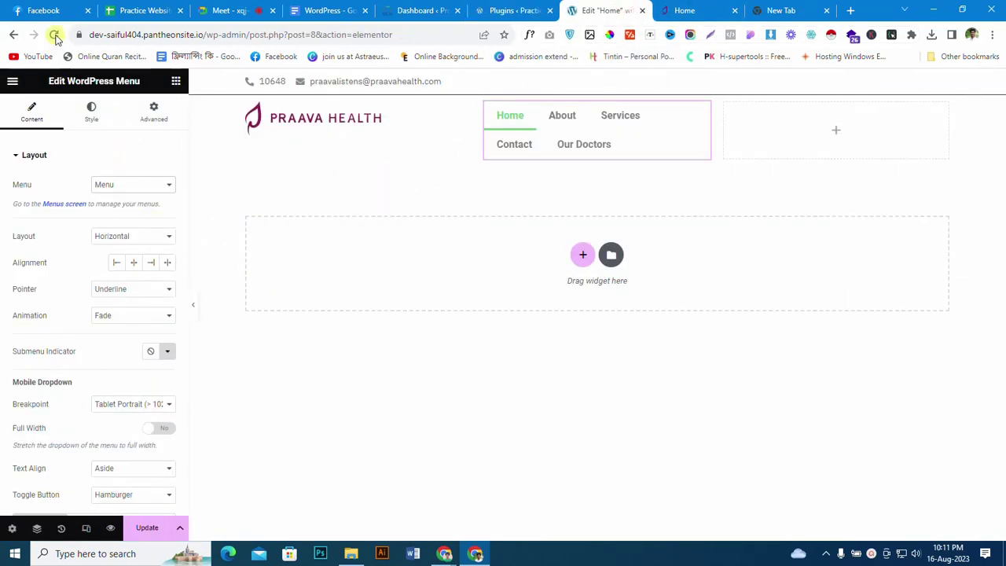
pyautogui.click(55, 36)
pyautogui.click(558, 106)
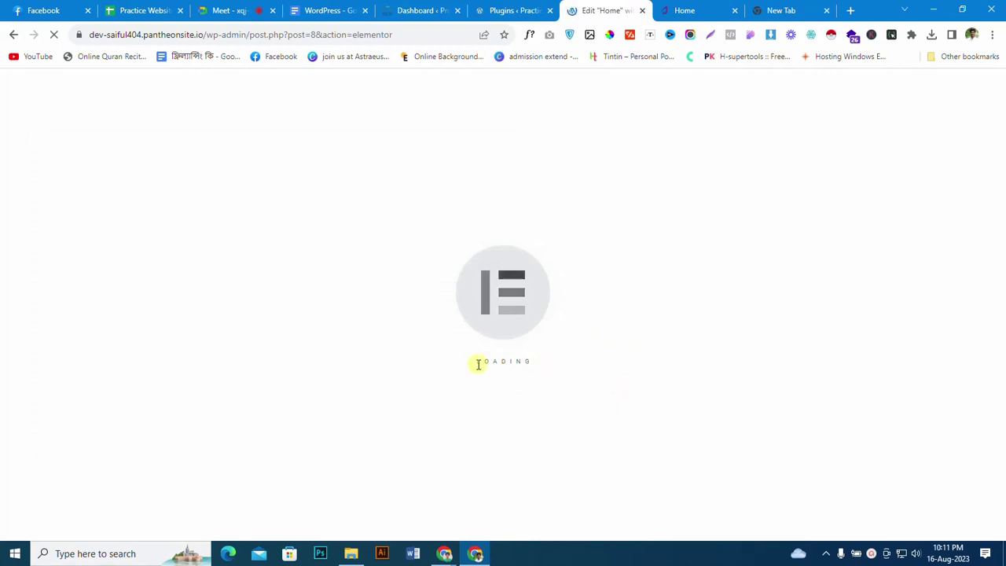
pyautogui.moveTo(476, 362); pyautogui.dragTo(445, 376)
pyautogui.click(575, 364)
pyautogui.click(445, 376)
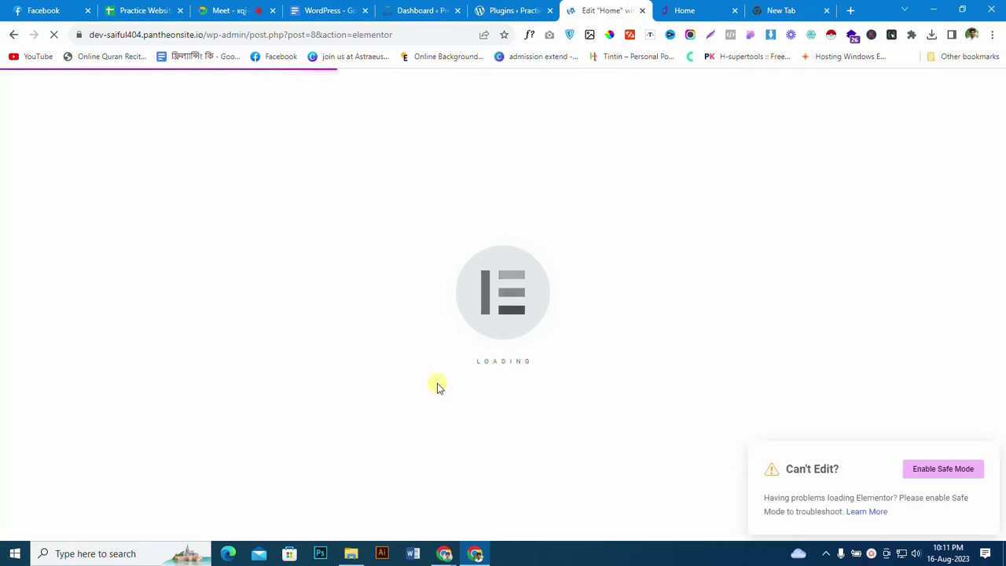
pyautogui.click(865, 553)
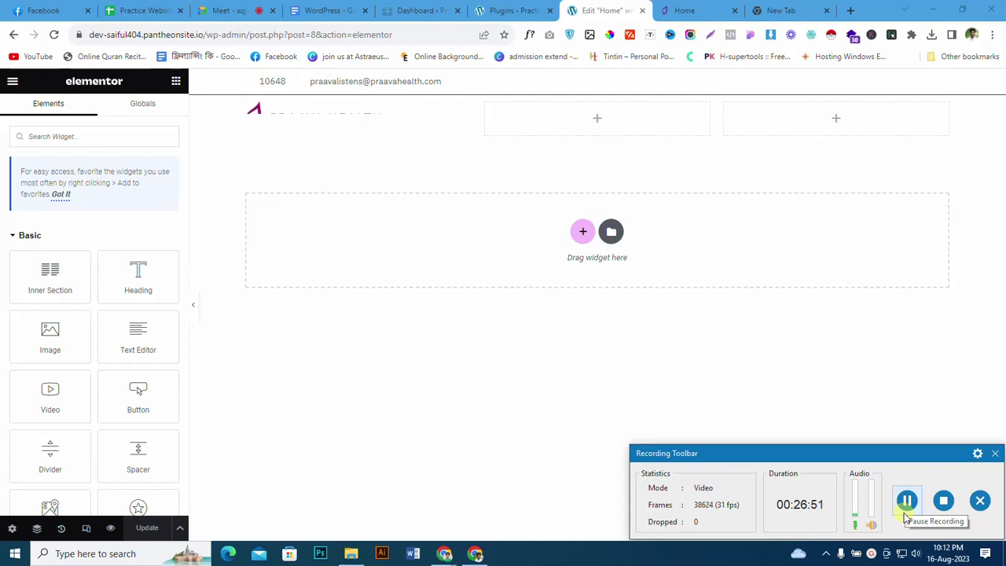
pyautogui.click(382, 450)
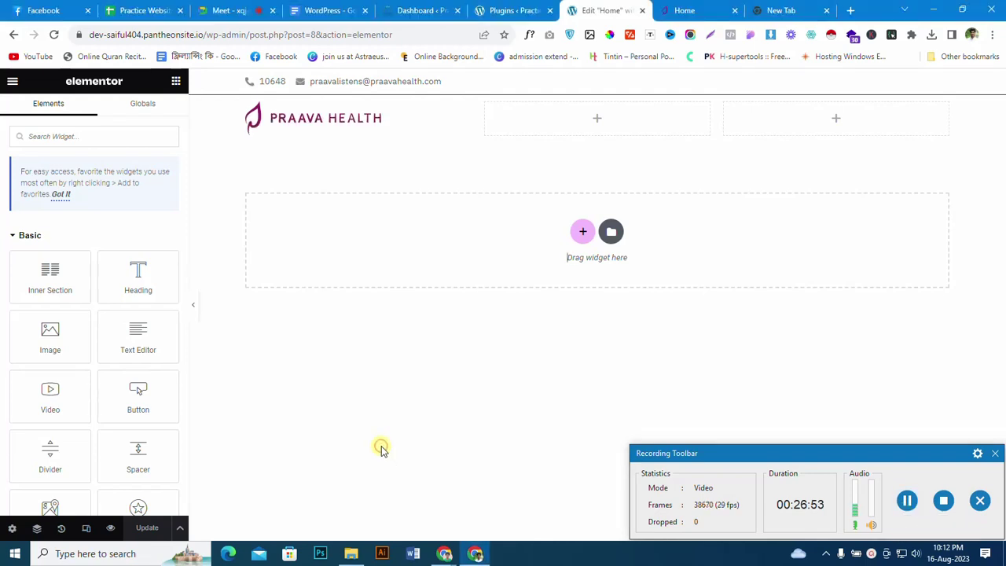
pyautogui.click(870, 552)
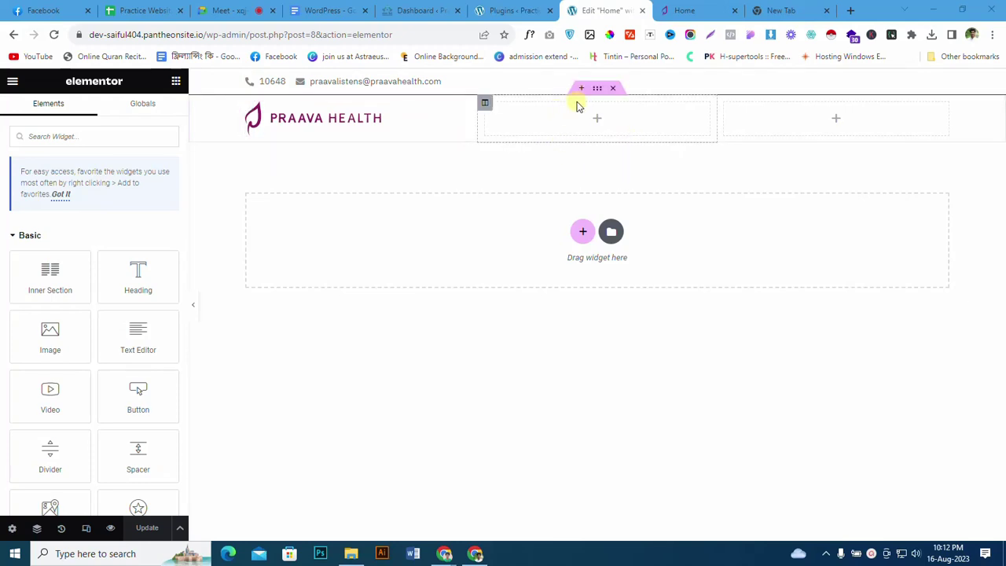
# Step: Search the widgets for na and place the HFB Navigation Menu widget in the header's middle column
pyautogui.click(139, 137)
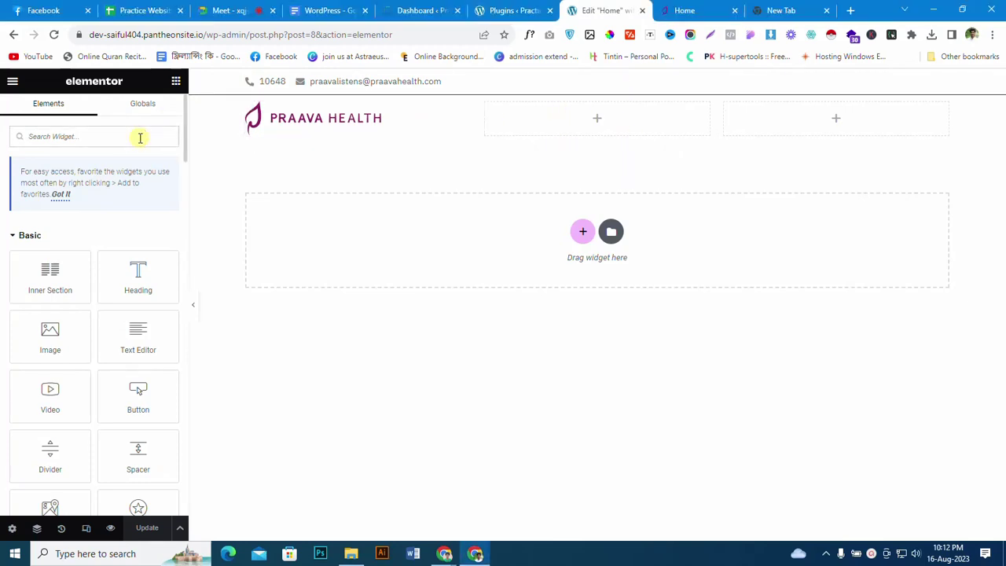
pyautogui.write('na')
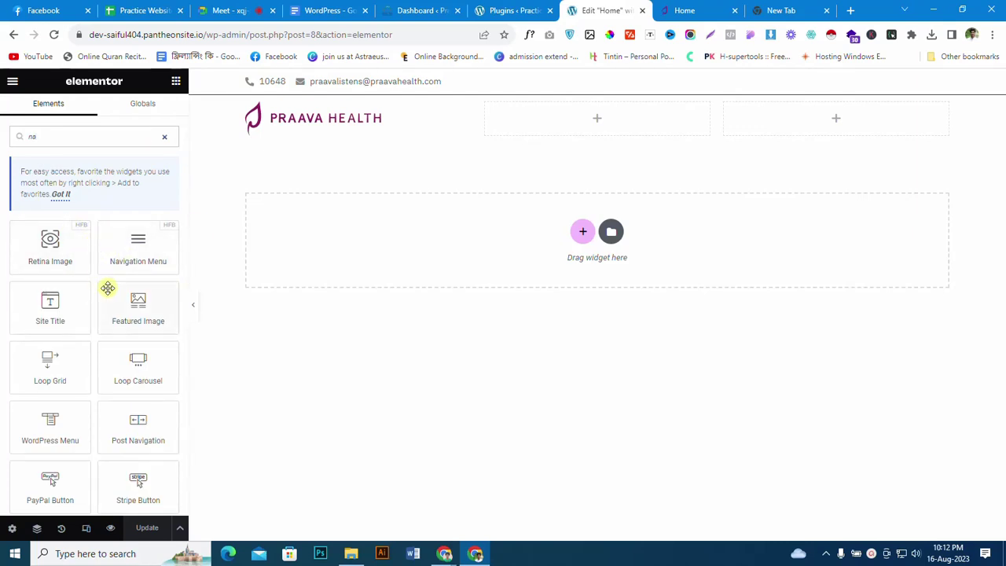
pyautogui.moveTo(138, 241); pyautogui.dragTo(597, 118)
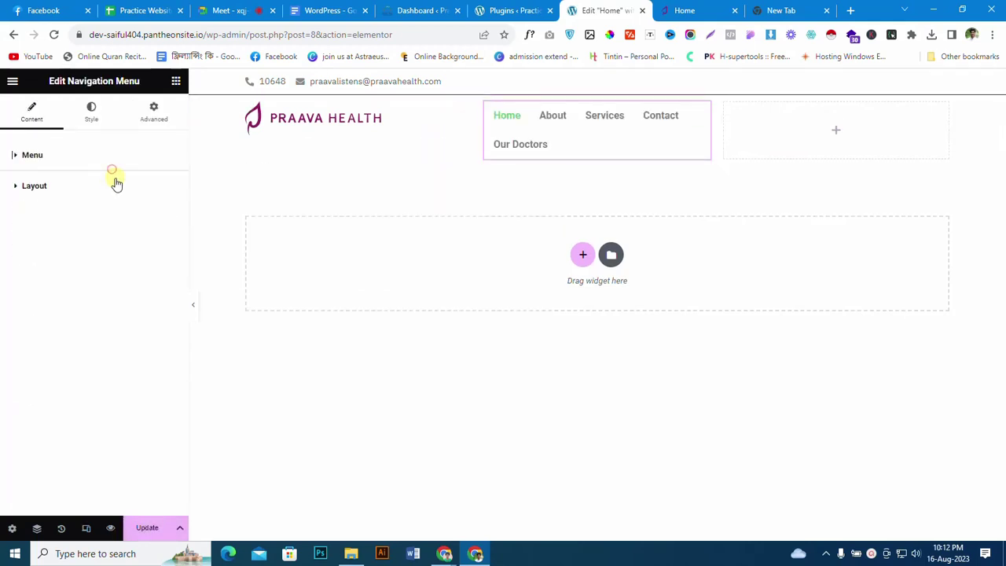
# Step: Search the widgets for nav and place a WordPress Menu widget in the header's empty last column
pyautogui.rightClick(598, 127)
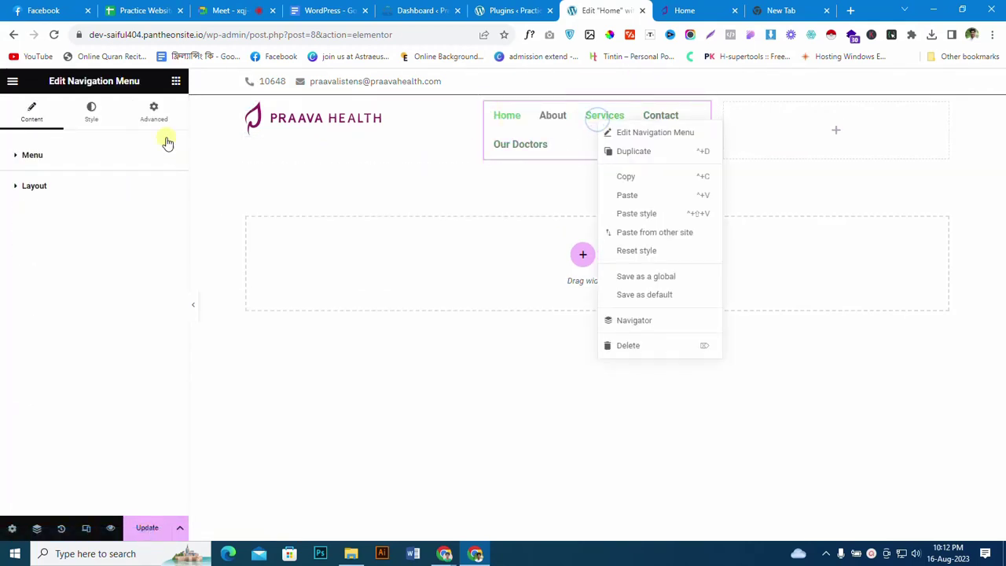
pyautogui.click(797, 115)
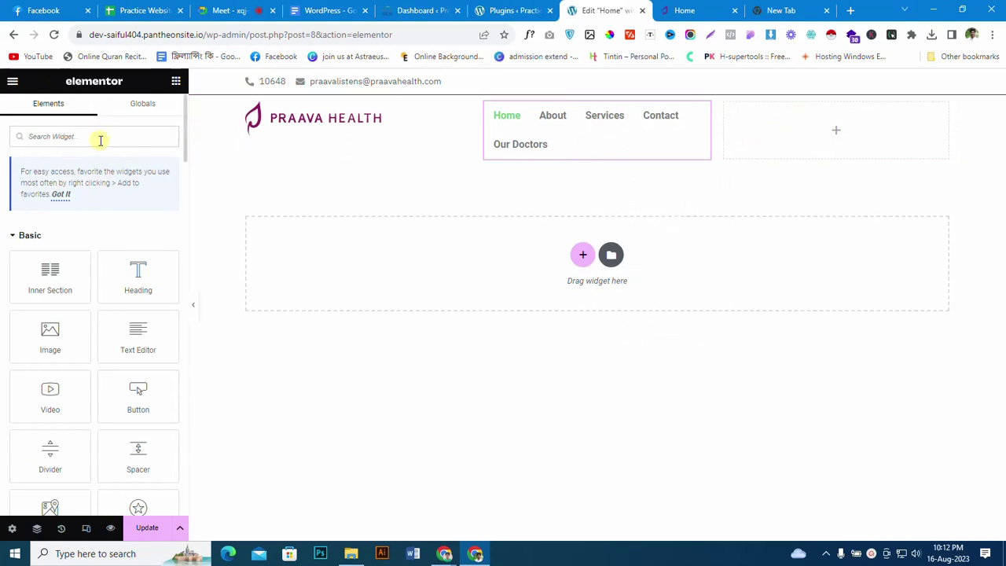
pyautogui.write('ns')
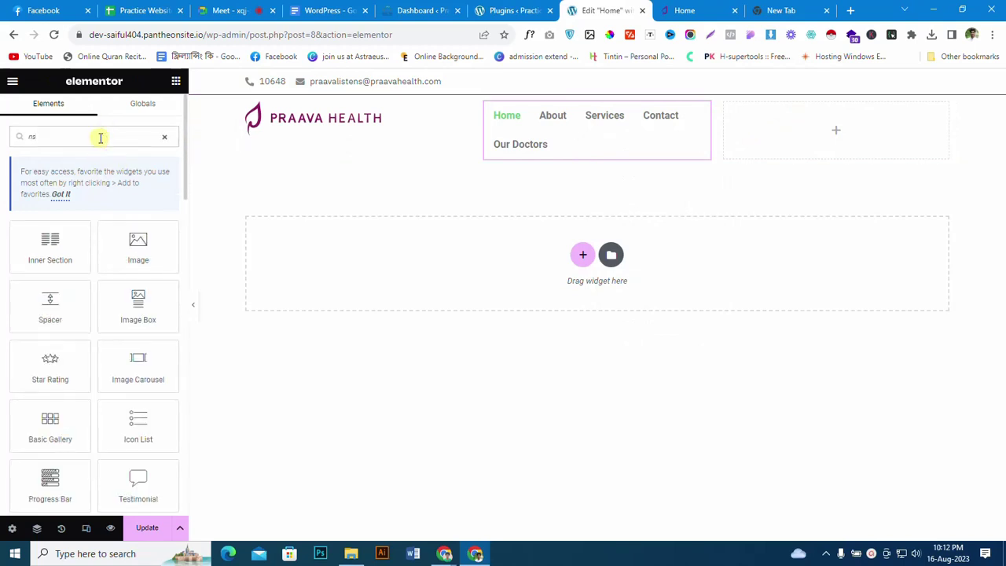
pyautogui.write('v')
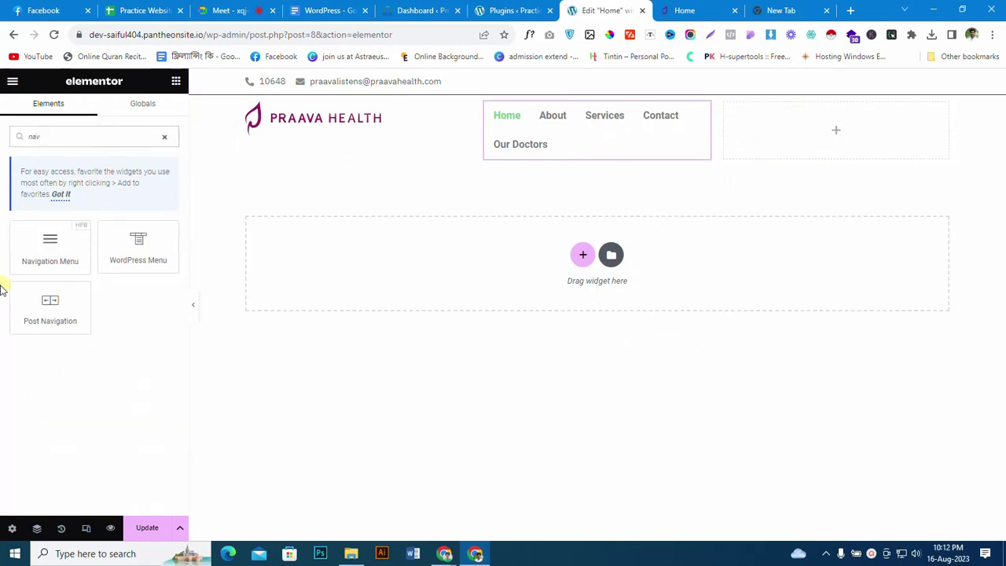
pyautogui.moveTo(134, 247); pyautogui.dragTo(764, 134)
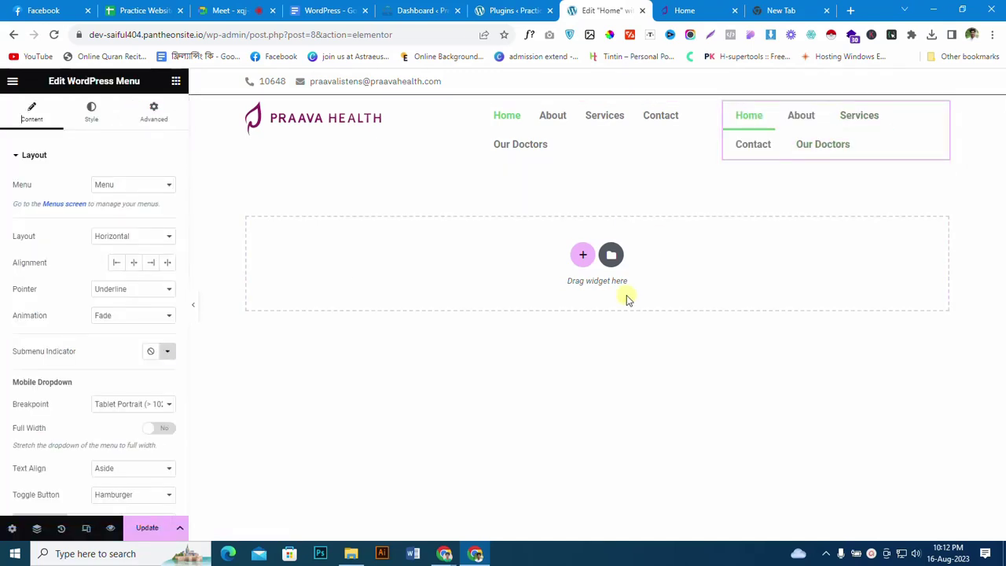
# Step: Compare the content settings of the Navigation Menu widget with those of the WordPress Menu widget
pyautogui.click(642, 132)
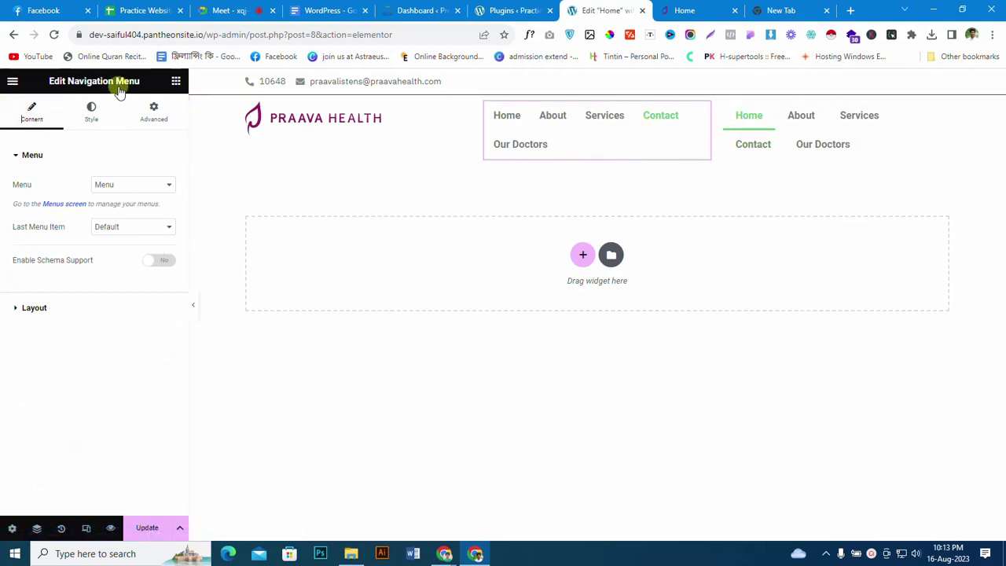
pyautogui.click(939, 106)
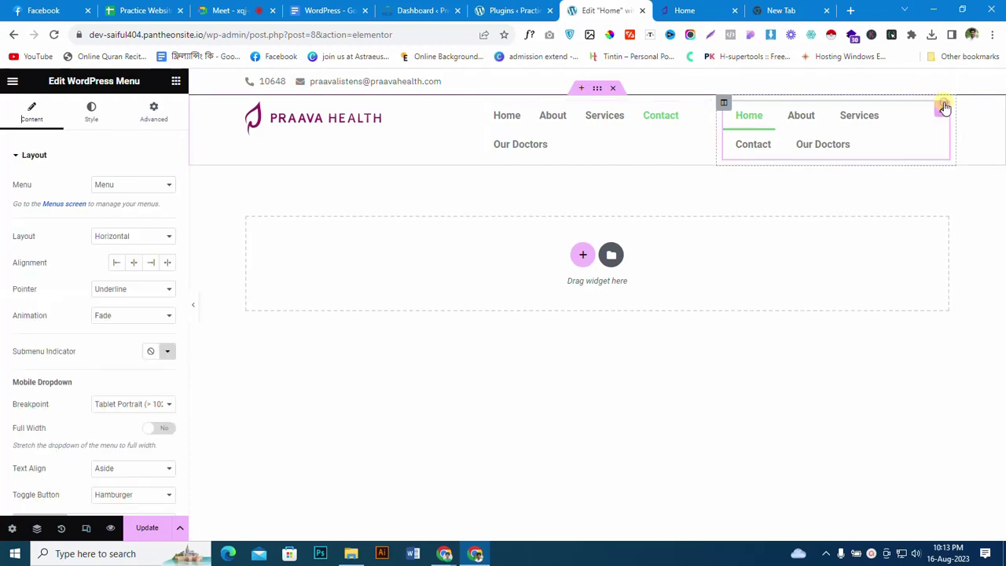
pyautogui.scroll(-2, 31, 245)
pyautogui.scroll(2, 58, 382)
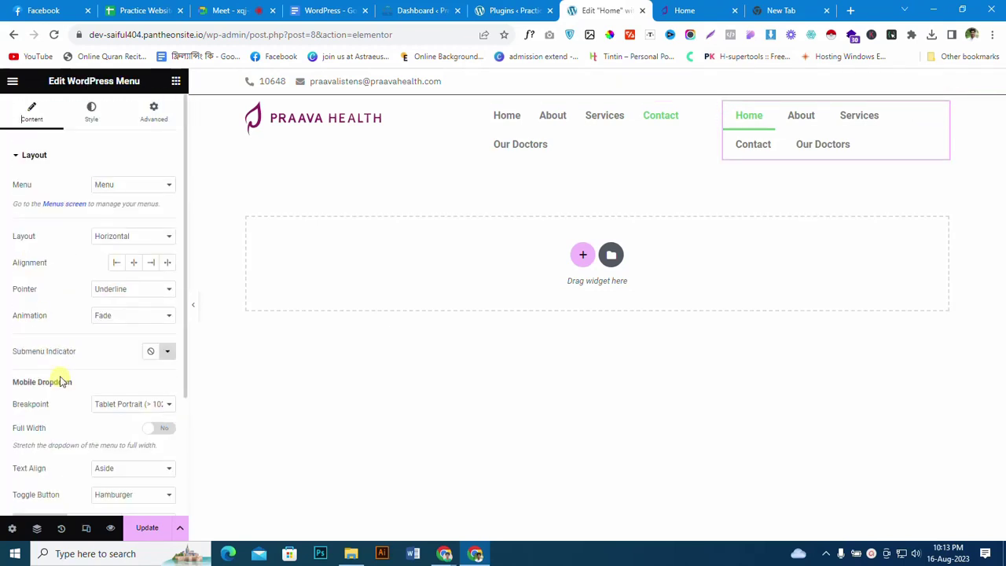
pyautogui.scroll(-2, 59, 375)
pyautogui.scroll(2, 27, 370)
pyautogui.click(704, 116)
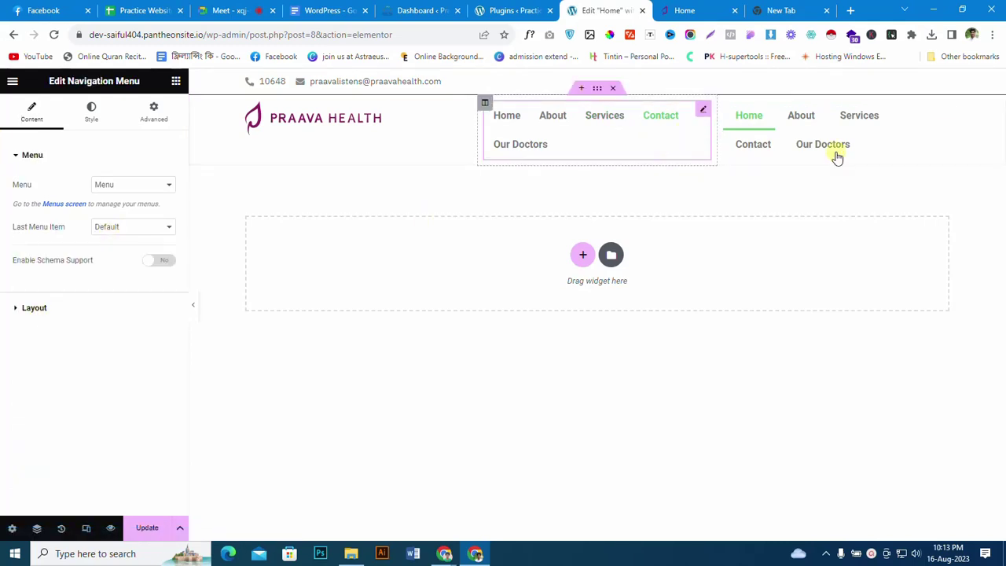
pyautogui.click(942, 112)
pyautogui.scroll(-3, 98, 348)
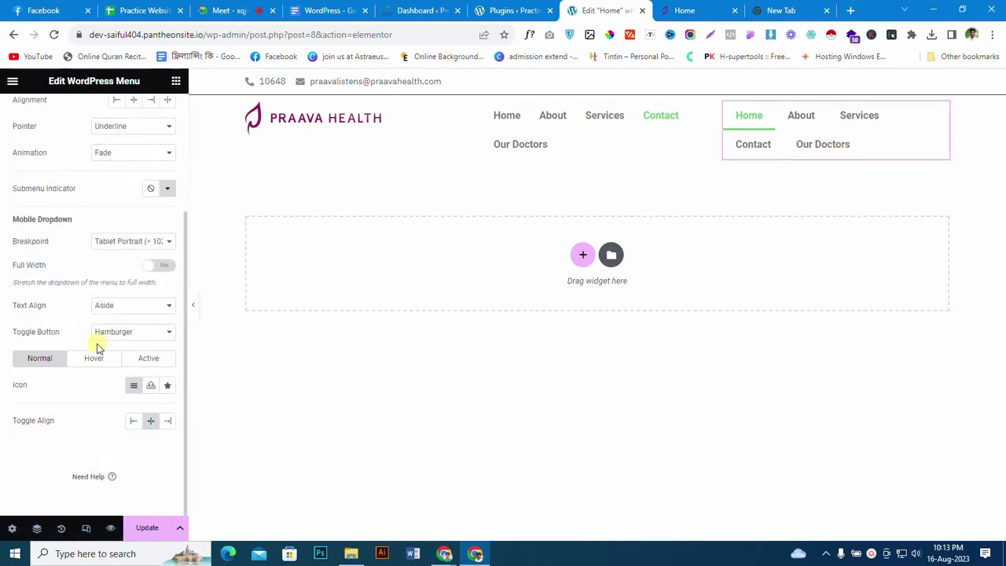
pyautogui.scroll(3, 102, 363)
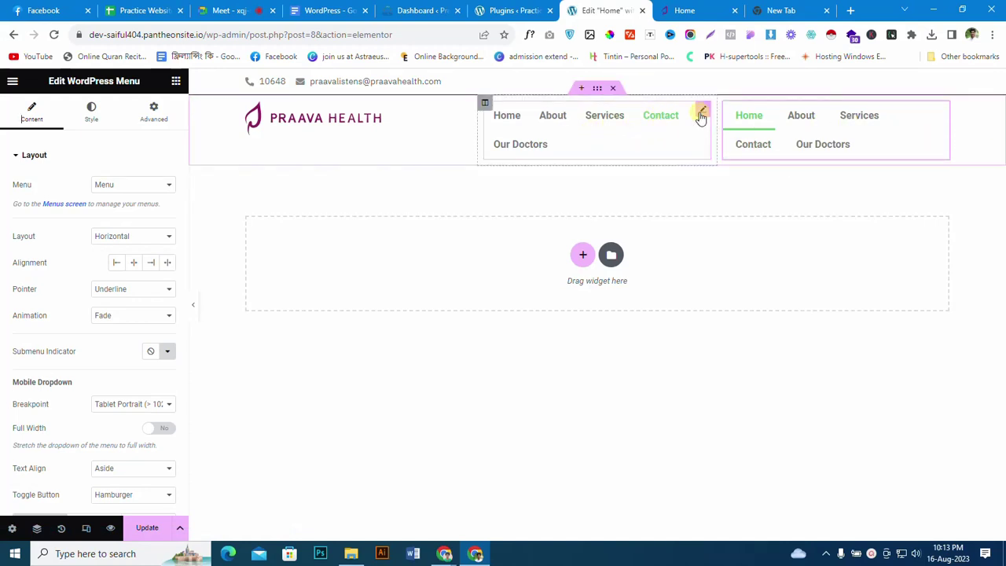
# Step: Delete the HFB Navigation Menu widget from the header's middle column and move the WordPress Menu widget into its place
pyautogui.rightClick(700, 119)
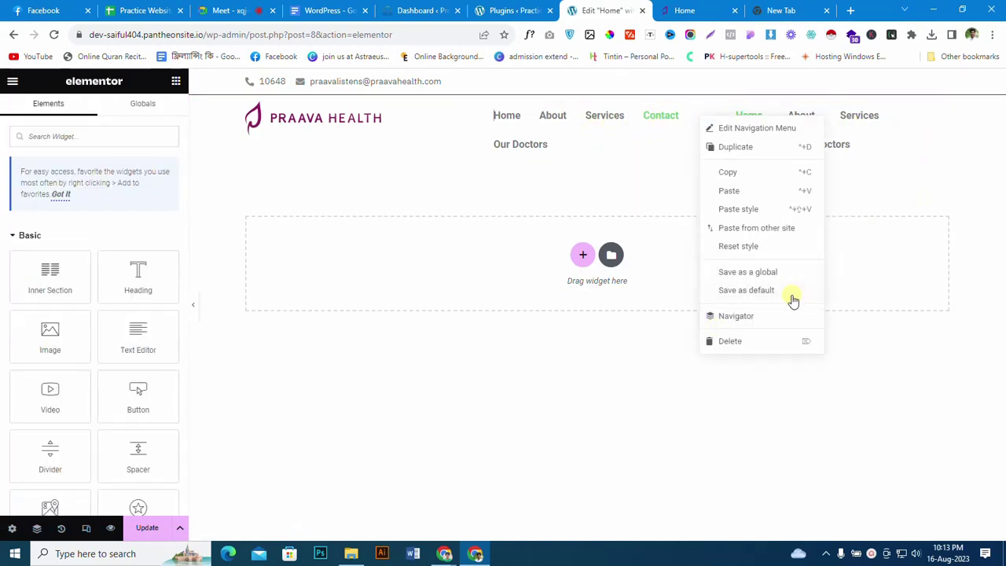
pyautogui.click(756, 341)
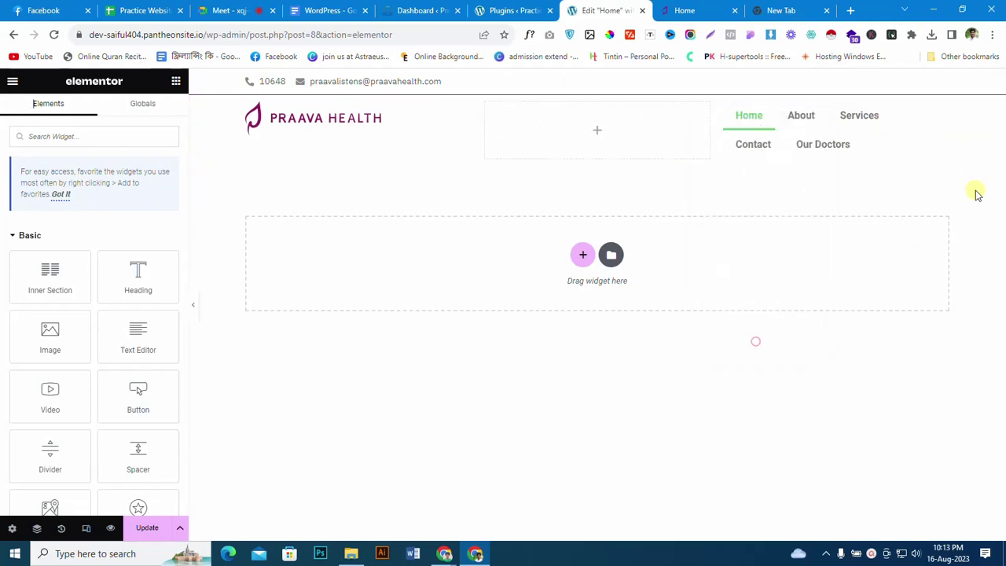
pyautogui.moveTo(939, 114); pyautogui.dragTo(557, 123)
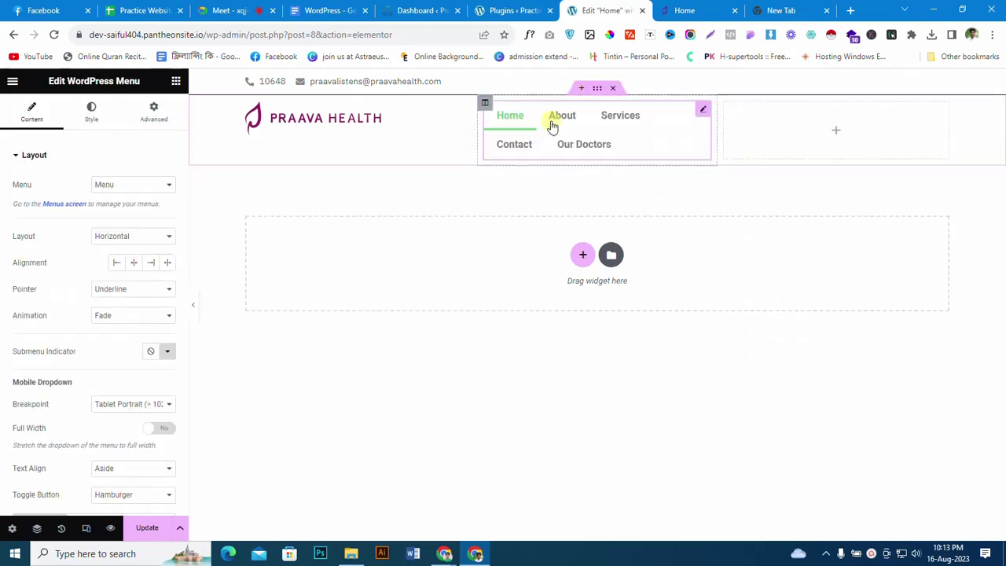
# Step: Widen the WordPress Menu's column toward the logo until all the menu items fit on one line
pyautogui.click(706, 108)
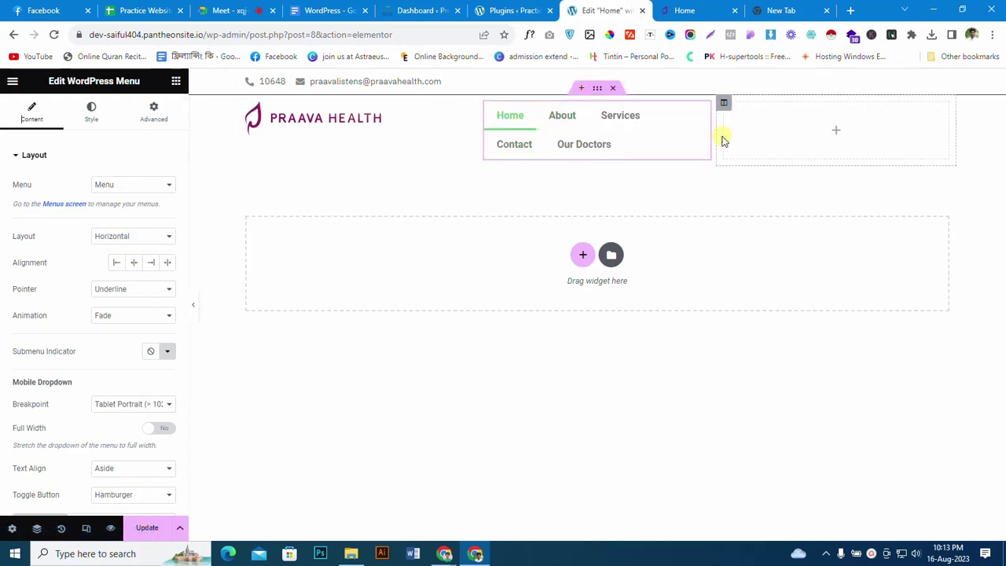
pyautogui.moveTo(488, 134)
pyautogui.mouseDown()
pyautogui.moveTo(375, 121)
pyautogui.moveTo(394, 126)
pyautogui.moveTo(383, 118)
pyautogui.mouseUp()
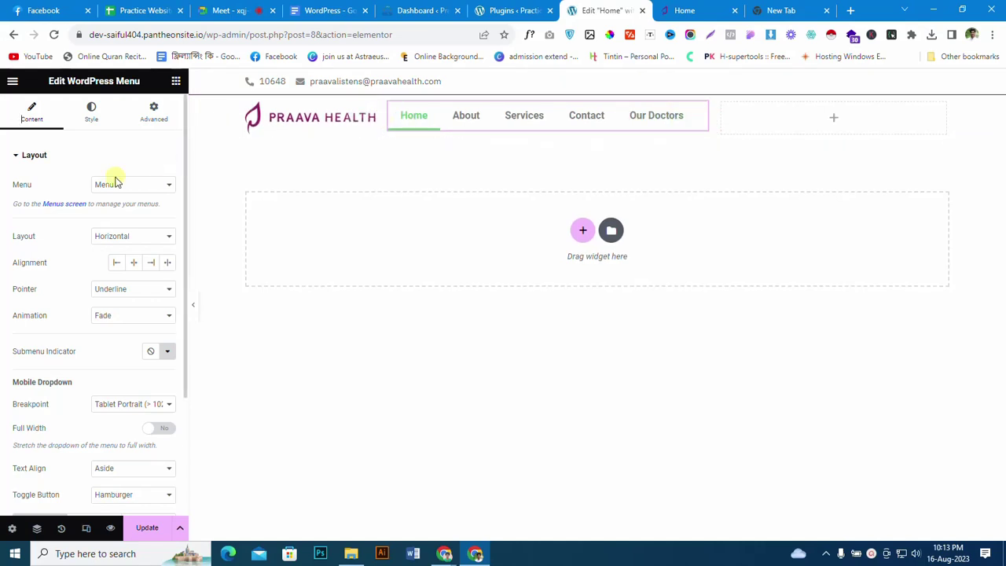
# Step: Identify the font of the HOME menu item on the praavahealth.com reference site with WhatFont
pyautogui.click(87, 114)
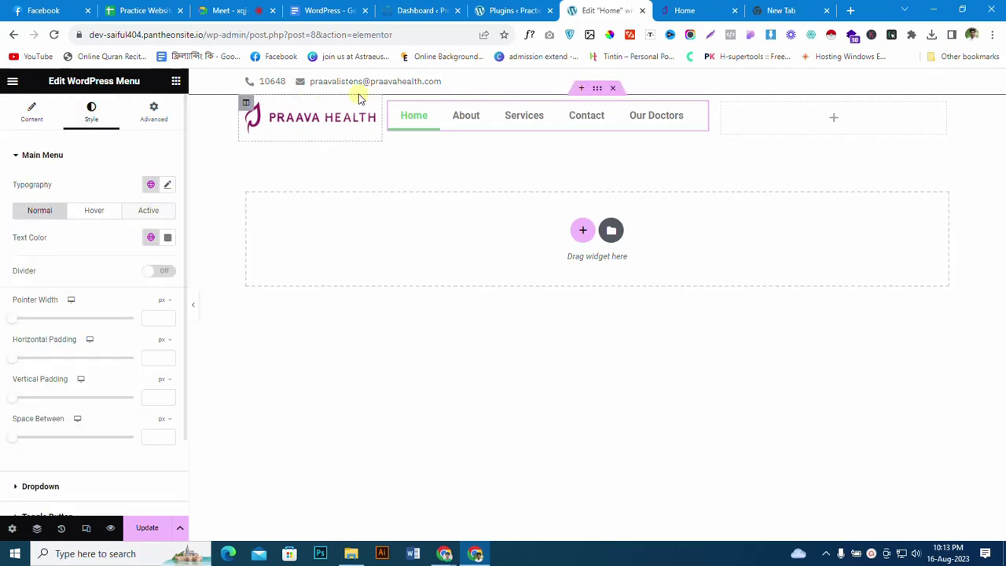
pyautogui.click(676, 11)
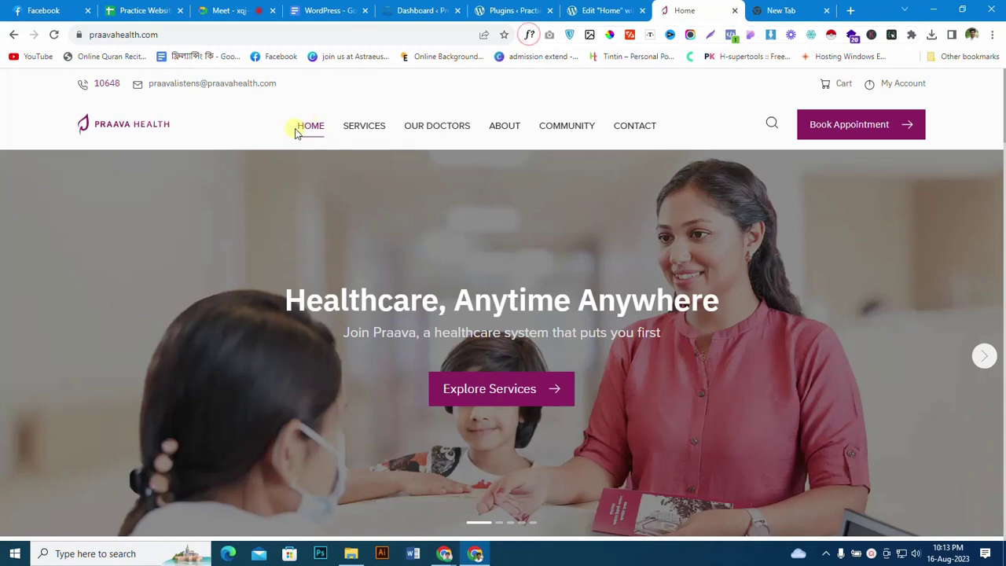
pyautogui.moveTo(299, 132)
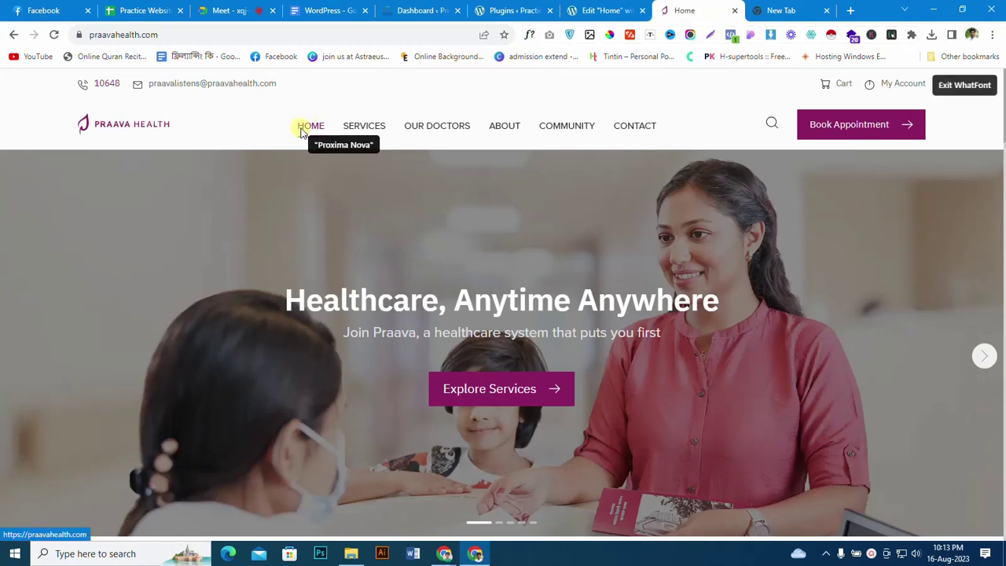
pyautogui.moveTo(165, 87)
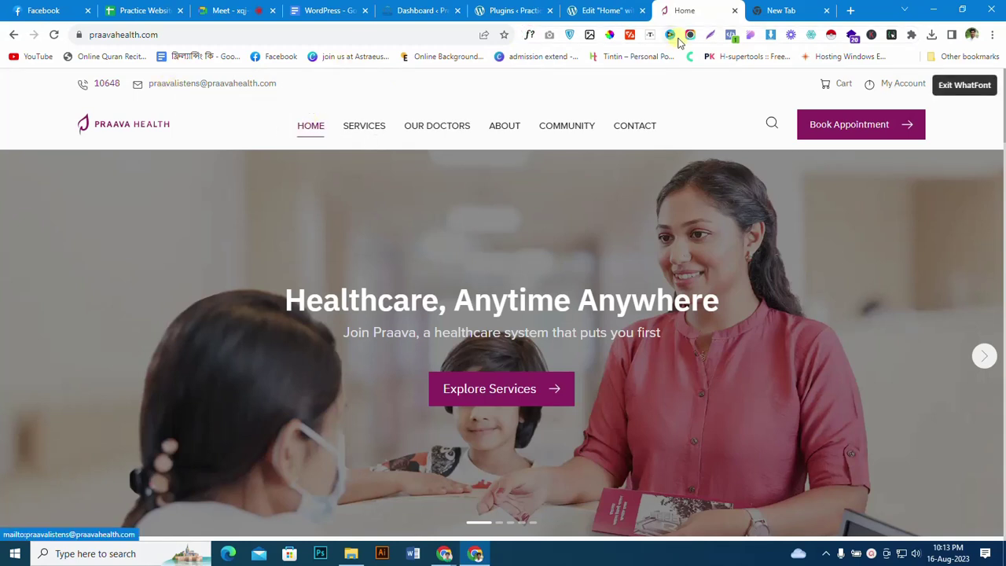
# Step: Search the menu typography's font families for pro and nova in the Elementor editor, and set the family to Bona Nova
pyautogui.click(625, 10)
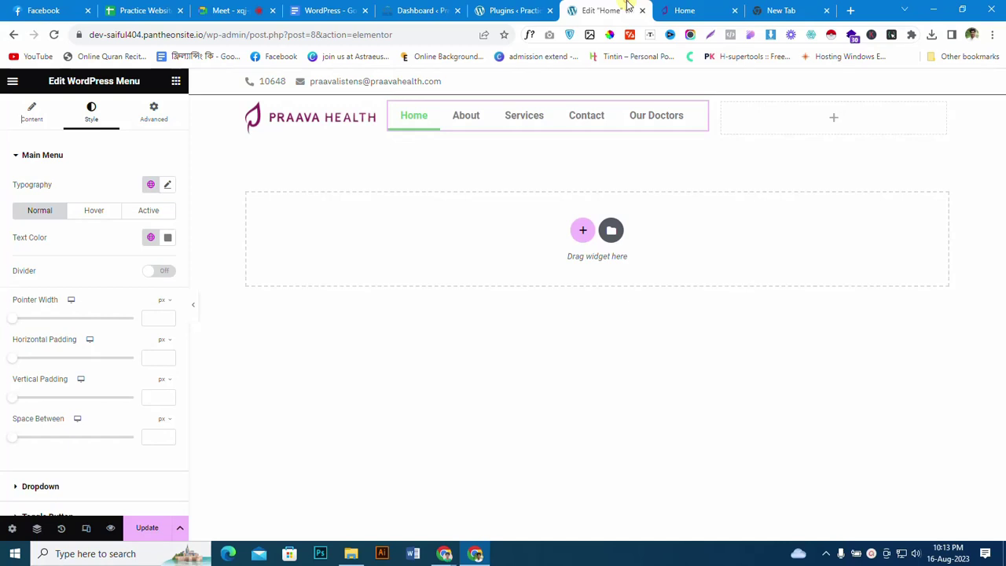
pyautogui.click(166, 184)
pyautogui.click(130, 242)
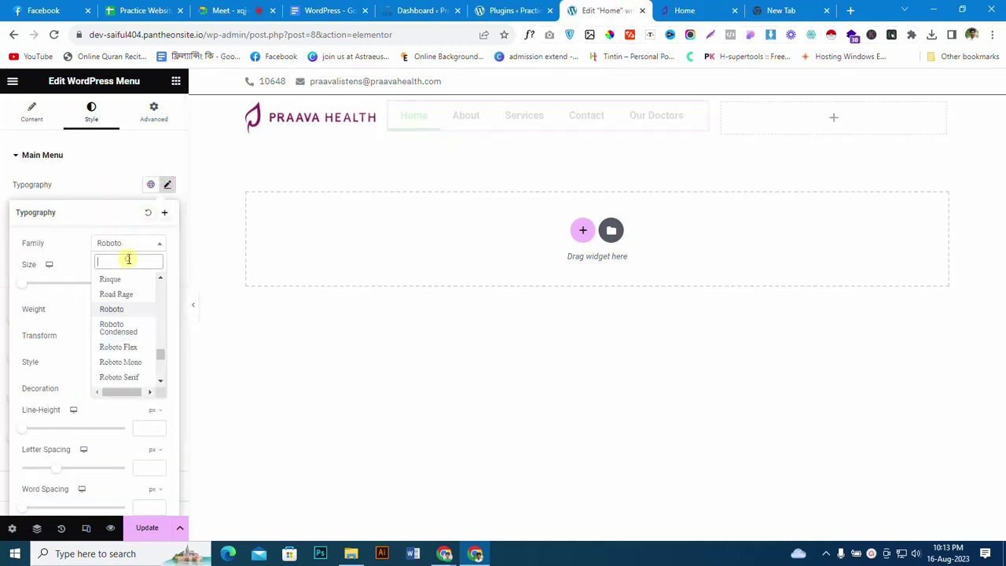
pyautogui.write('pro')
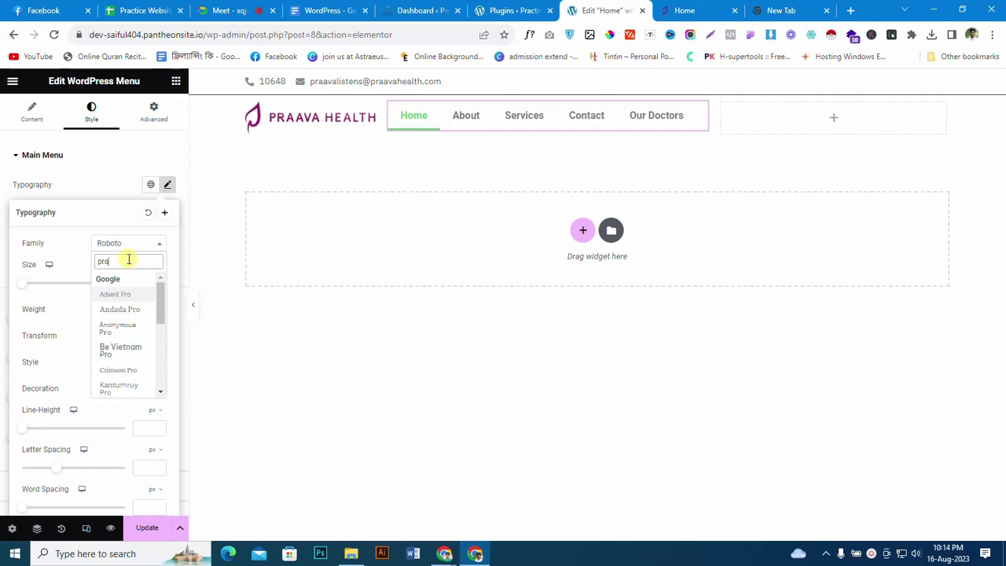
pyautogui.write('x')
pyautogui.press('BackSpace')
pyautogui.press('BackSpace')
pyautogui.press('BackSpace')
pyautogui.press('BackSpace')
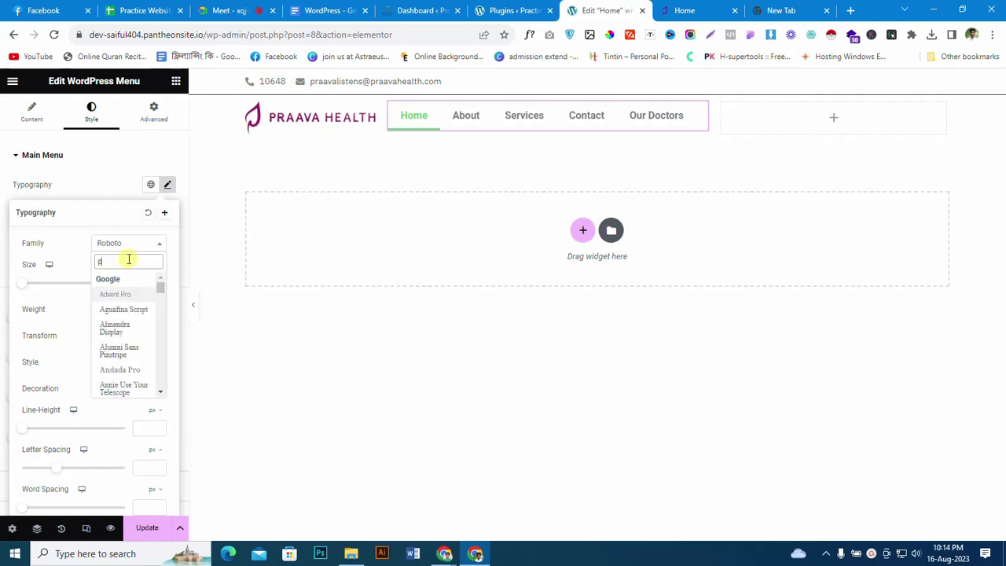
pyautogui.write('nova')
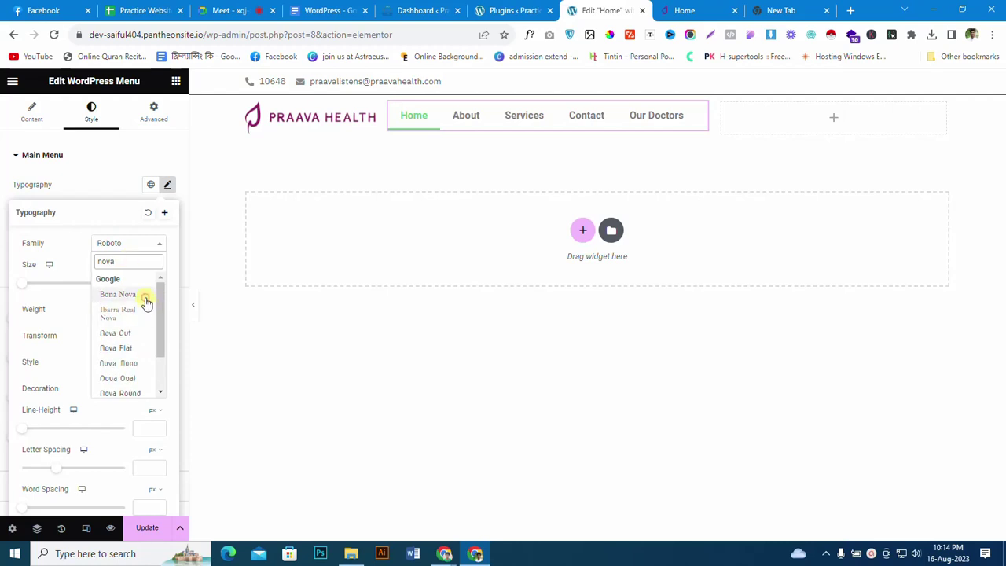
pyautogui.click(117, 294)
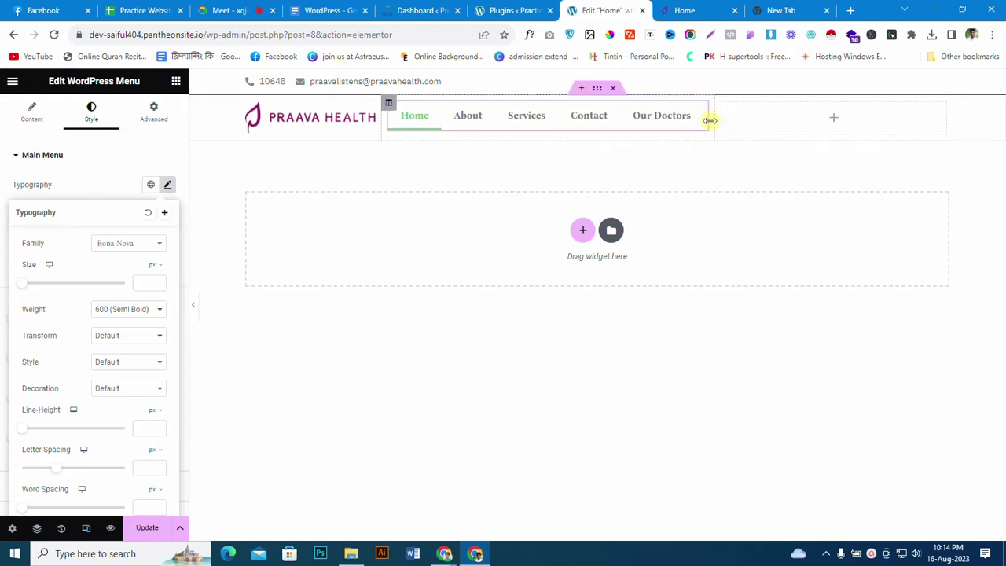
# Step: Widen the menu's column toward the empty last column and center the menu items
pyautogui.moveTo(716, 119); pyautogui.dragTo(750, 118)
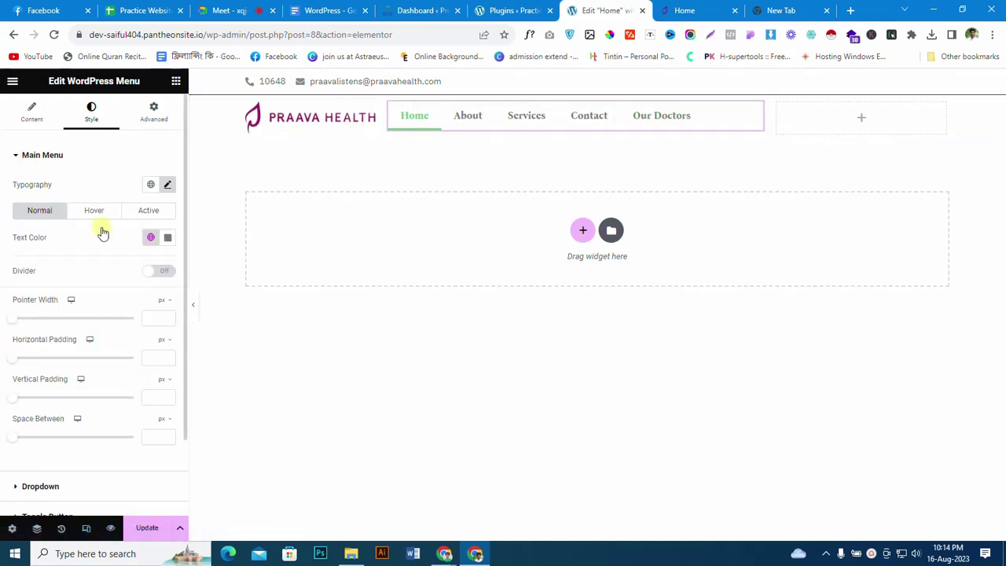
pyautogui.click(36, 114)
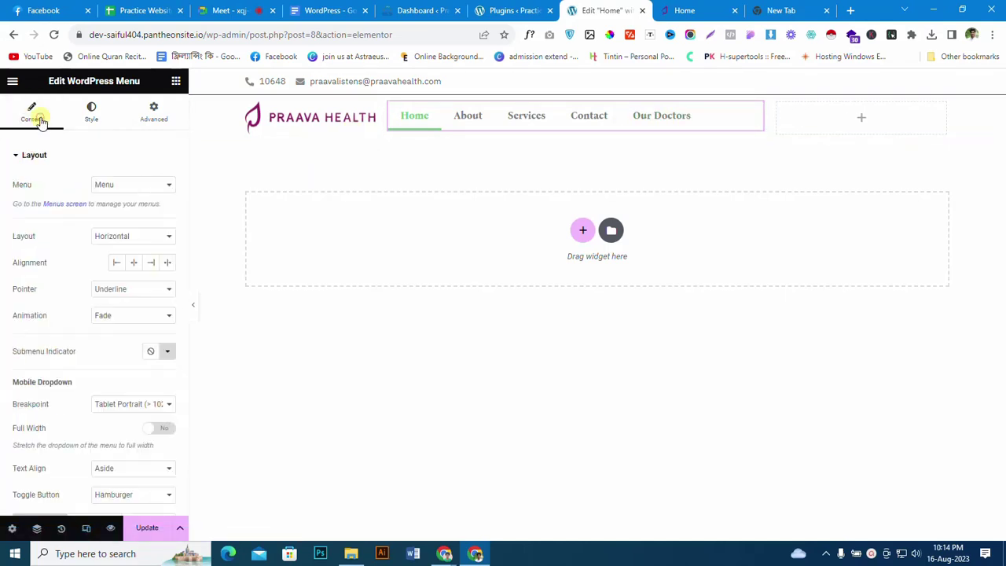
pyautogui.click(134, 264)
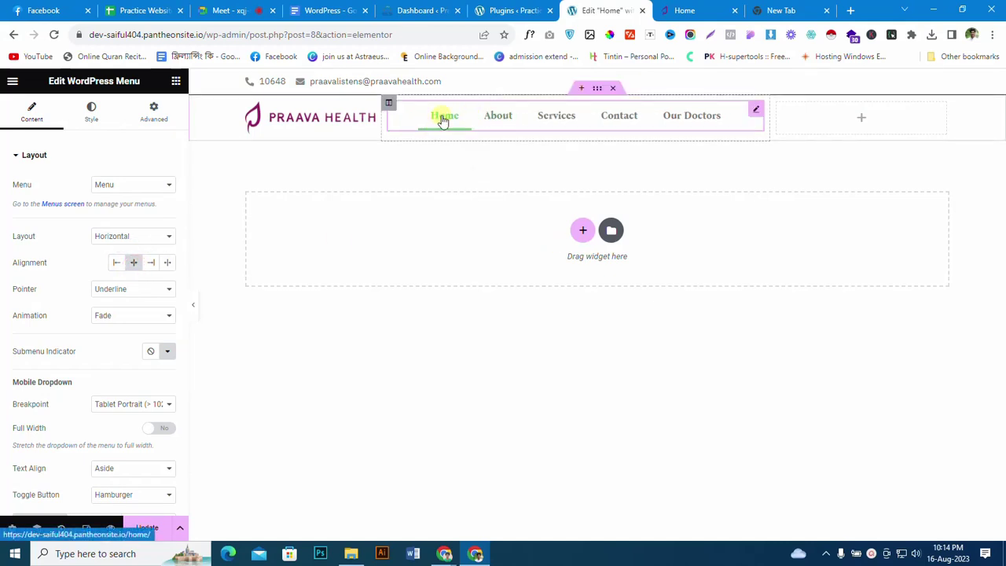
# Step: Set the main menu's pointer width to 2 px
pyautogui.click(88, 114)
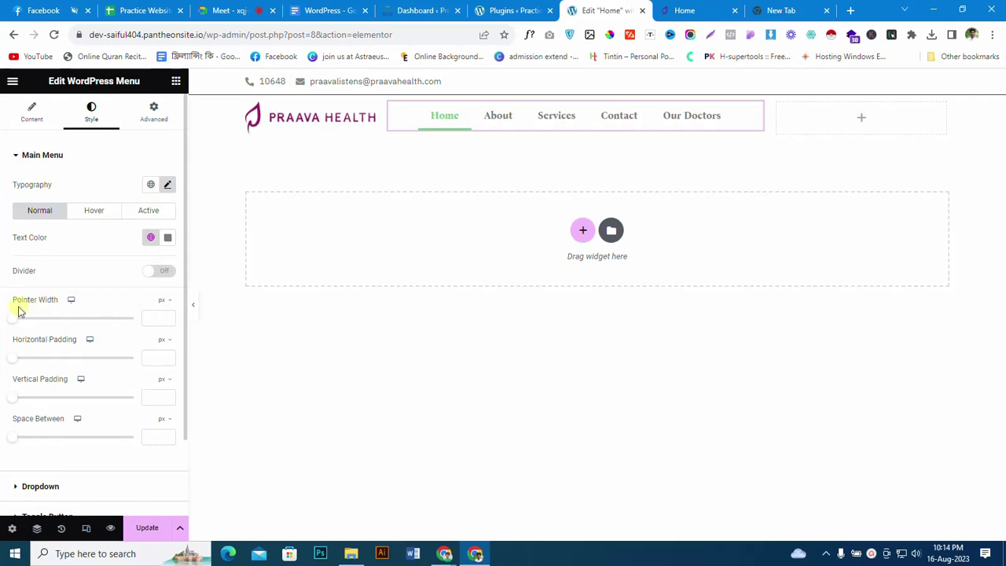
pyautogui.click(169, 314)
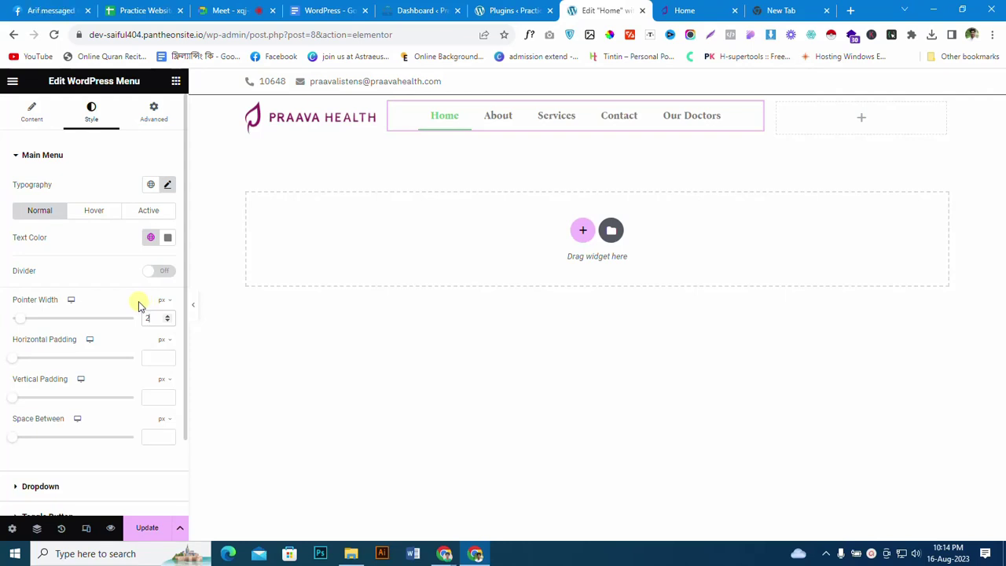
# Step: Set the active menu item's text color to near-black #080808 and its pointer color to dark gray #534949
pyautogui.click(96, 214)
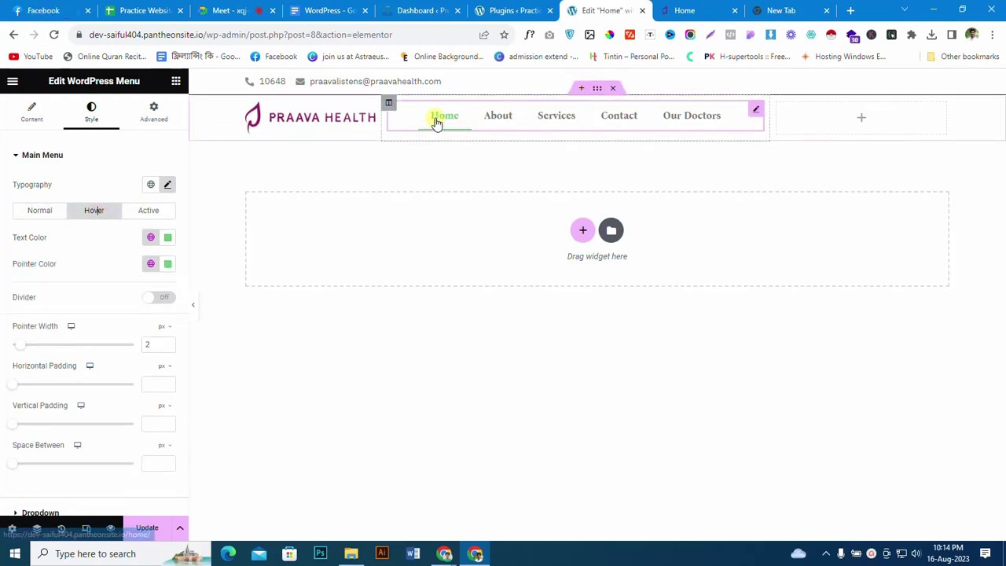
pyautogui.click(144, 213)
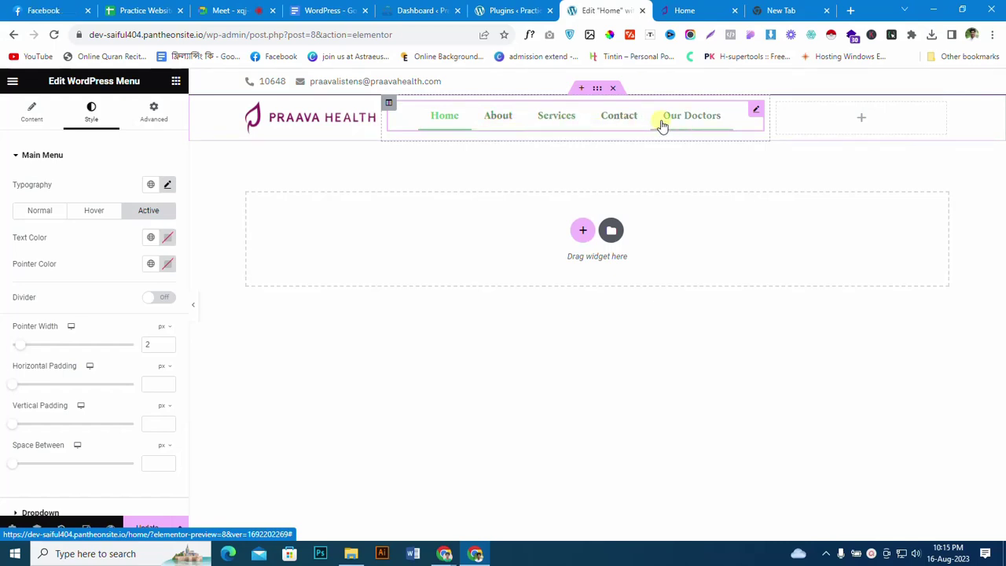
pyautogui.click(167, 236)
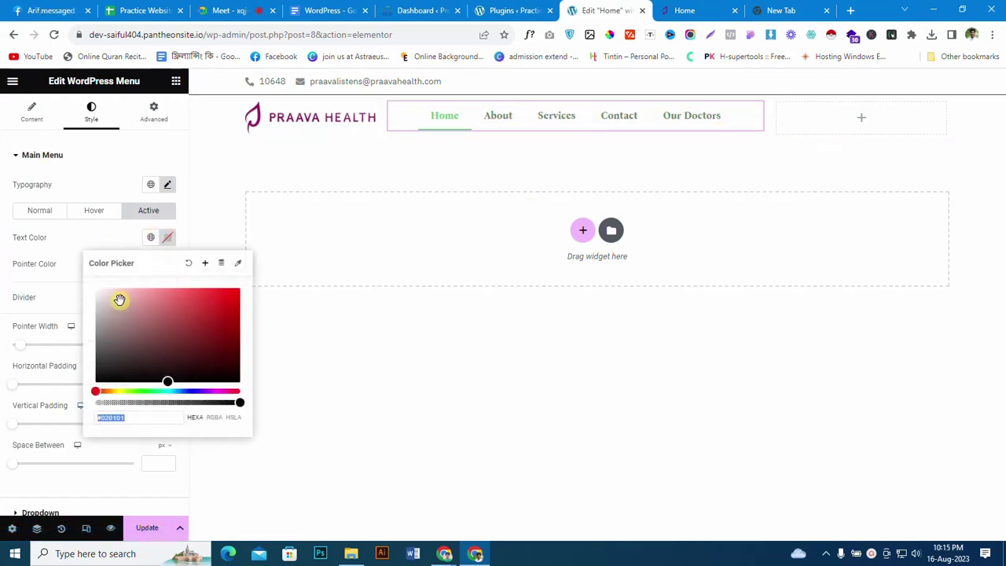
pyautogui.moveTo(119, 315); pyautogui.dragTo(36, 382)
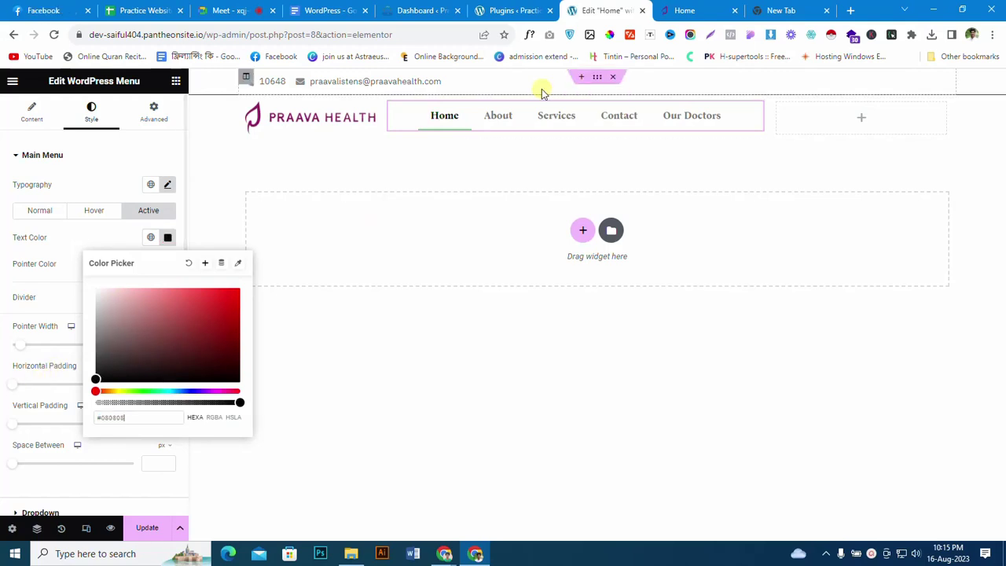
pyautogui.click(89, 233)
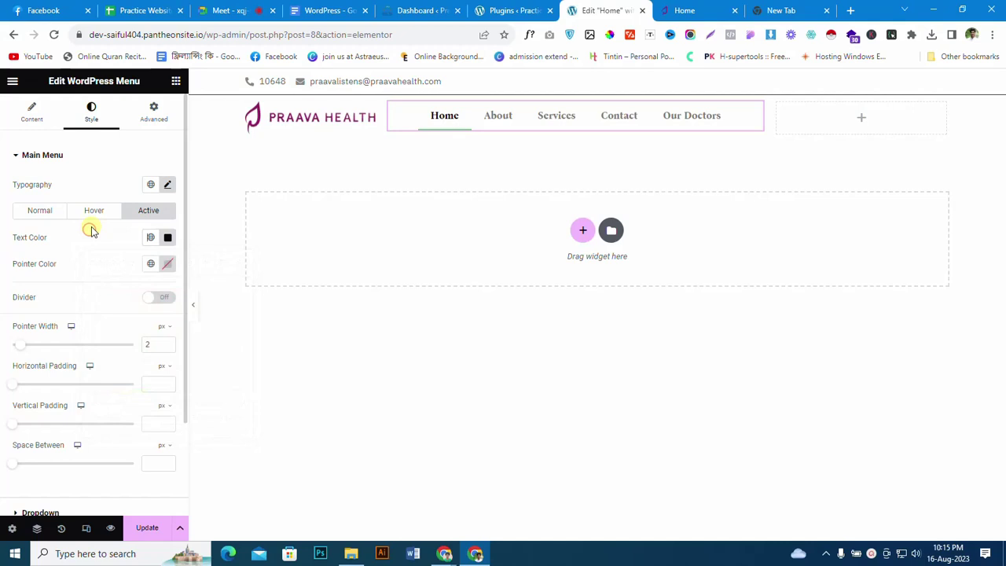
pyautogui.click(167, 264)
pyautogui.moveTo(142, 390); pyautogui.dragTo(112, 378)
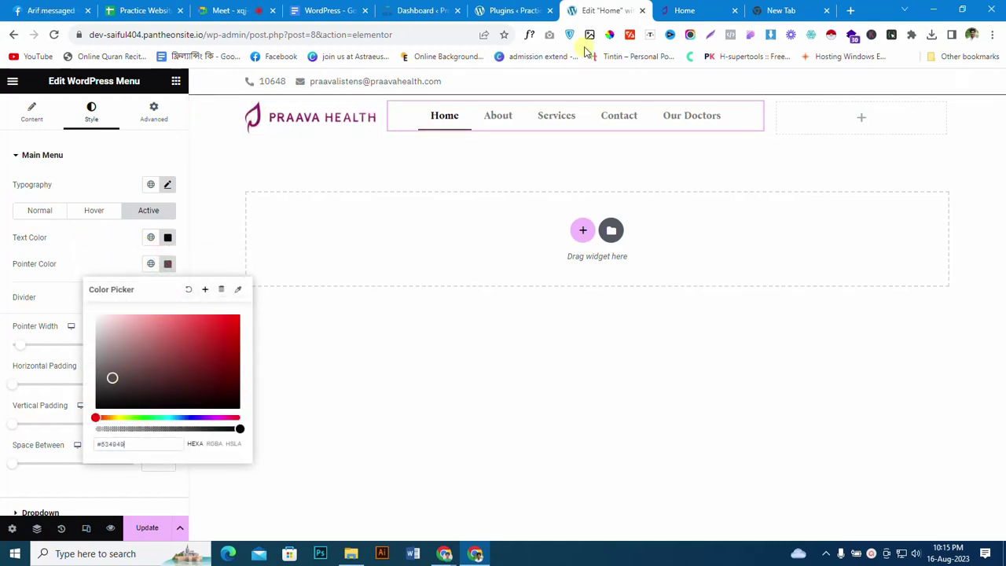
pyautogui.click(609, 38)
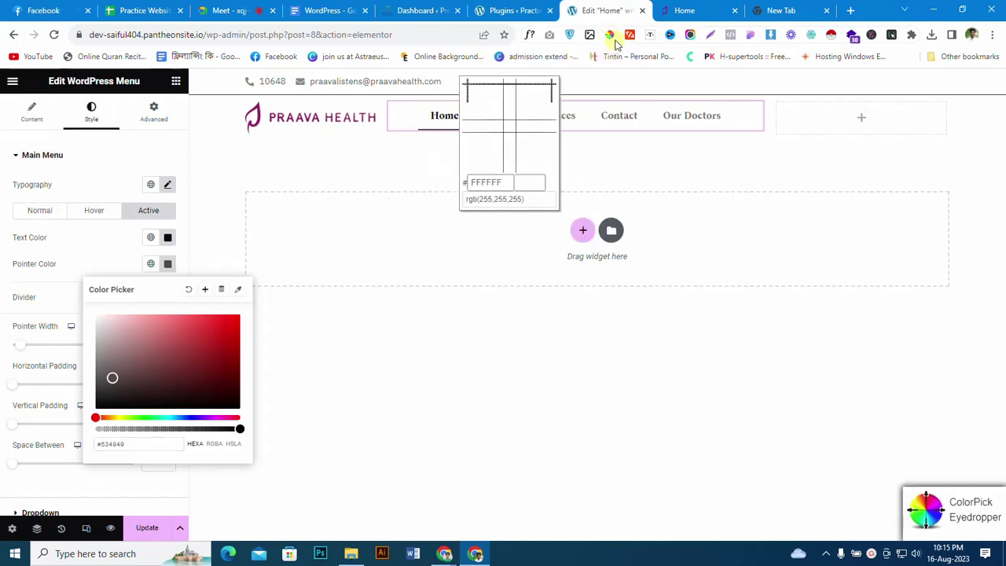
pyautogui.click(610, 37)
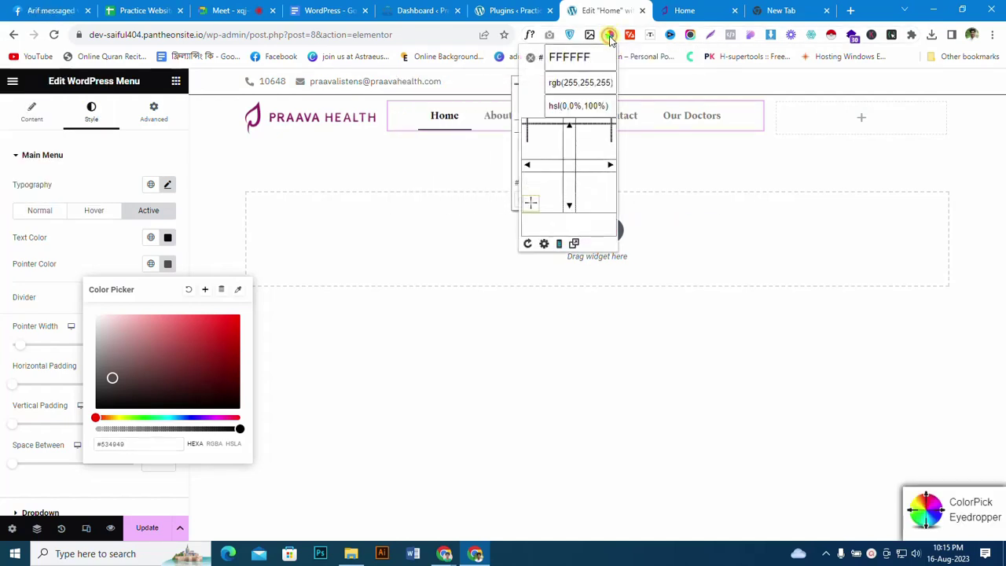
pyautogui.press('Escape')
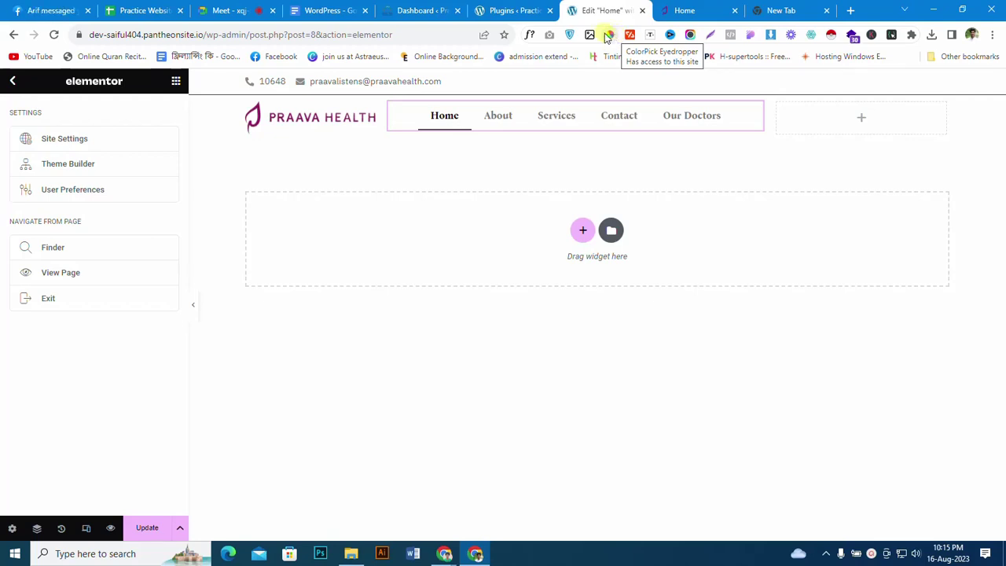
# Step: Sample the purple of the Praava Health logo with ColorPick Eyedropper and copy its hex code 8A2061
pyautogui.click(607, 37)
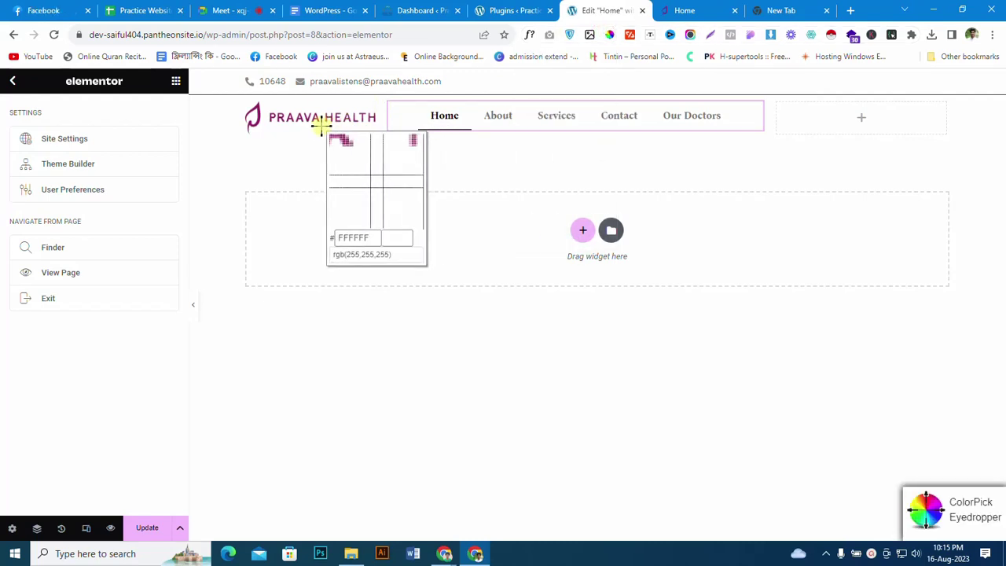
pyautogui.click(258, 106)
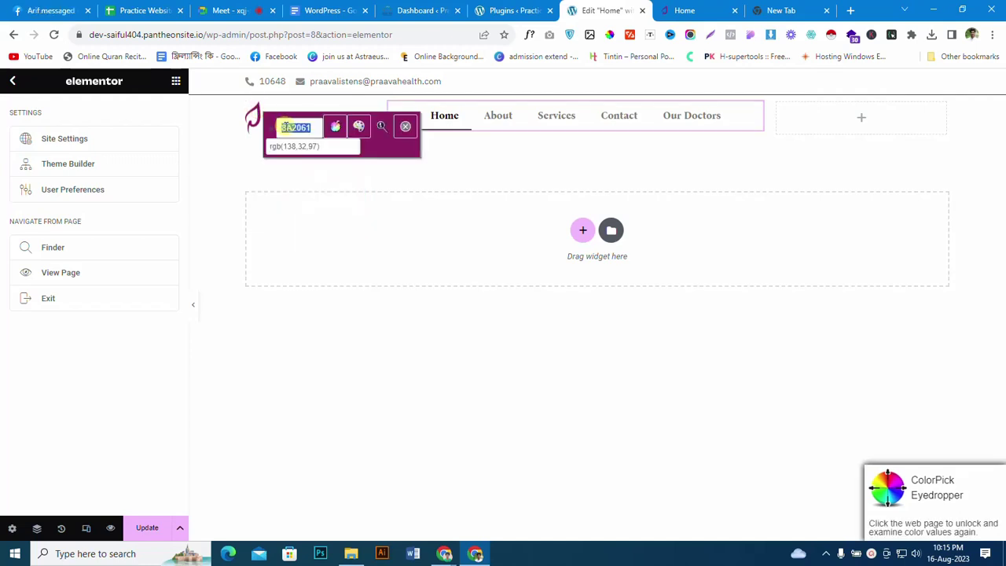
pyautogui.rightClick(294, 129)
pyautogui.click(297, 136)
pyautogui.click(405, 125)
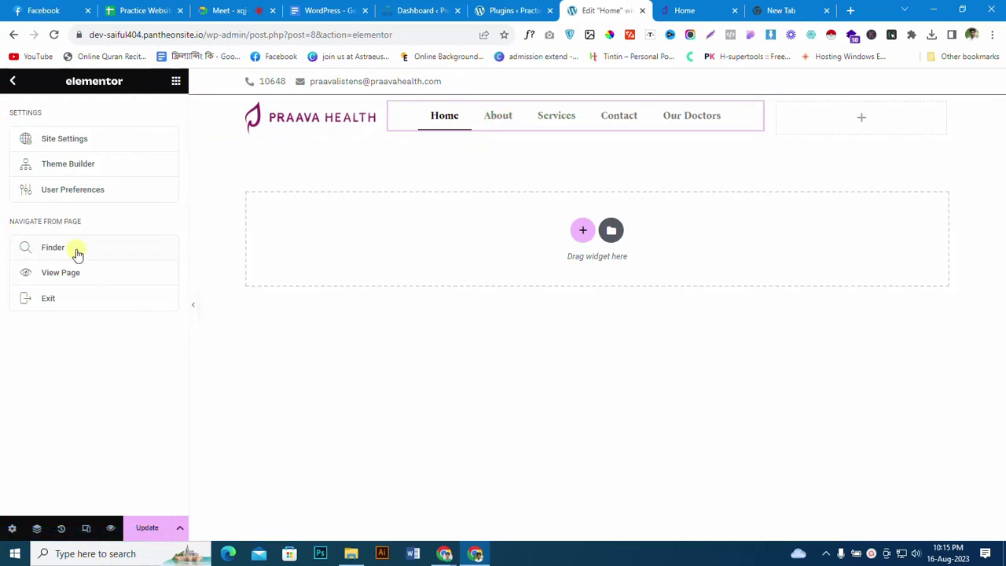
# Step: Set the main menu's hover text color to the copied logo purple #8A2061
pyautogui.click(13, 82)
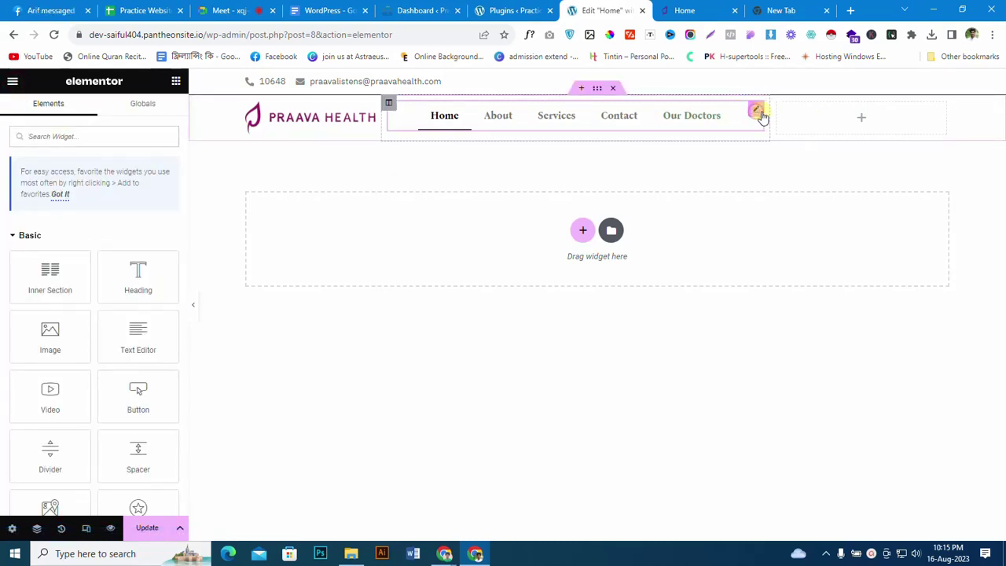
pyautogui.click(756, 111)
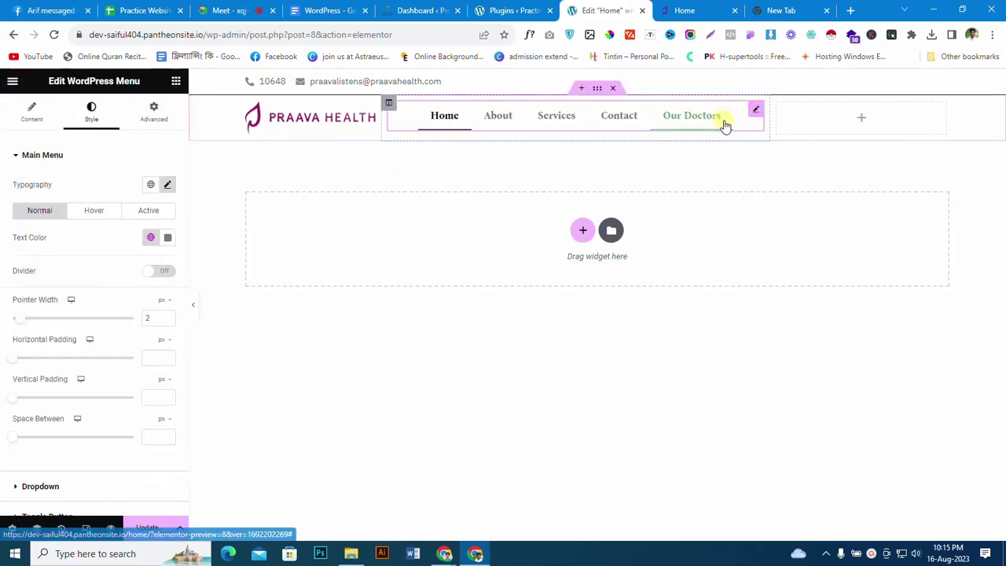
pyautogui.click(95, 211)
pyautogui.click(171, 239)
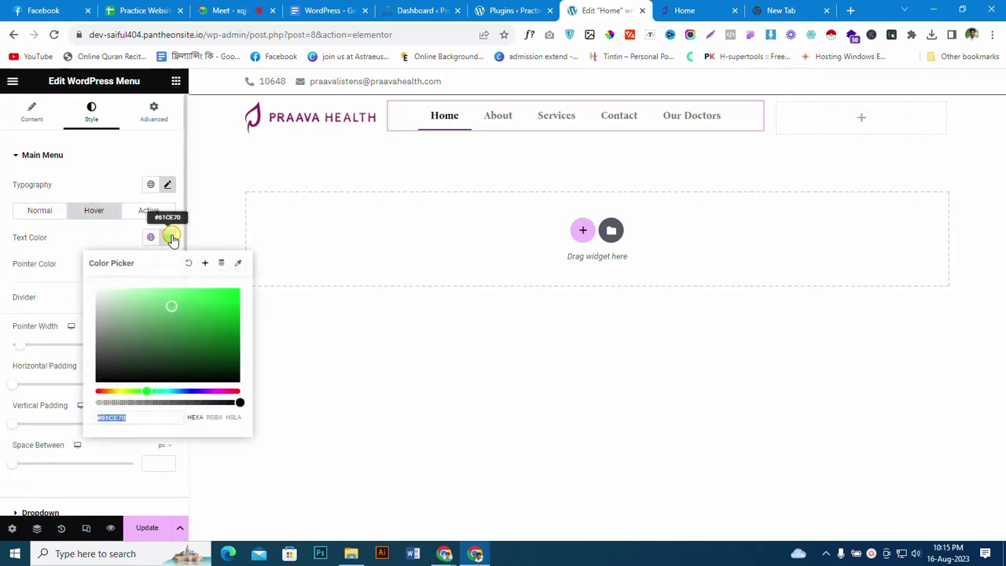
pyautogui.moveTo(139, 335); pyautogui.dragTo(0, 381)
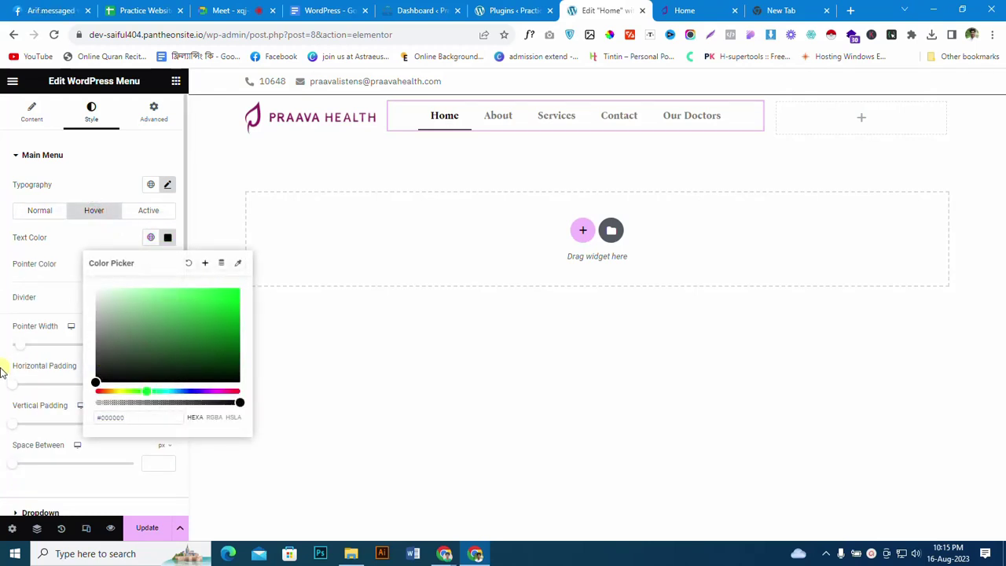
pyautogui.hotkey('ctrl', 'a')
pyautogui.hotkey('ctrl', 'v')
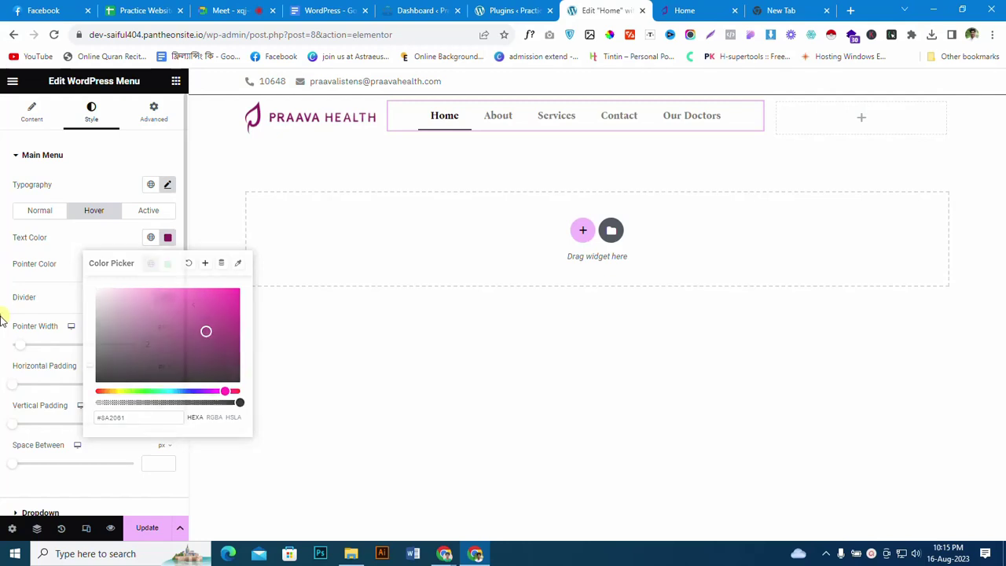
pyautogui.click(3, 315)
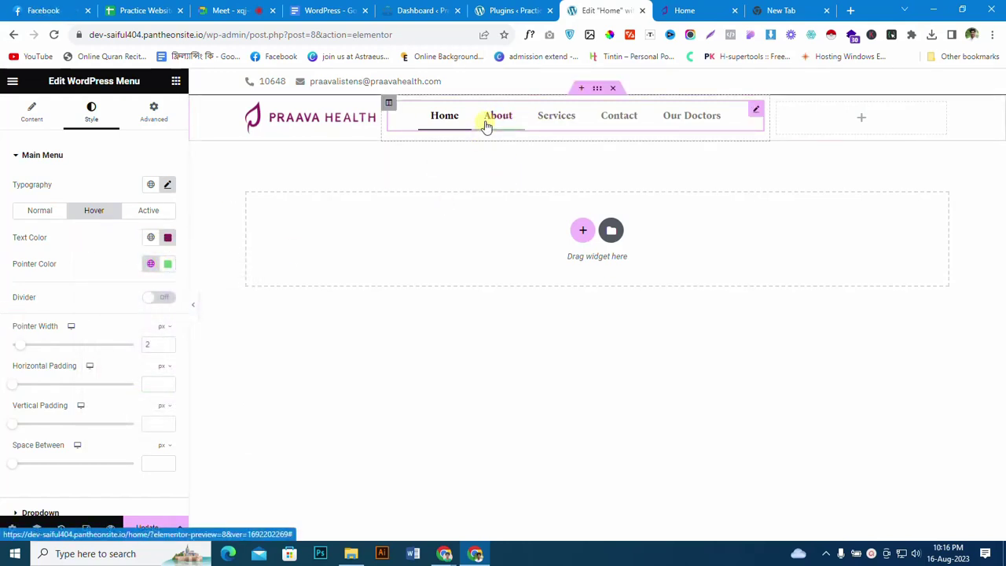
# Step: Set the main menu's hover pointer color to the same logo purple 8A2061
pyautogui.click(169, 264)
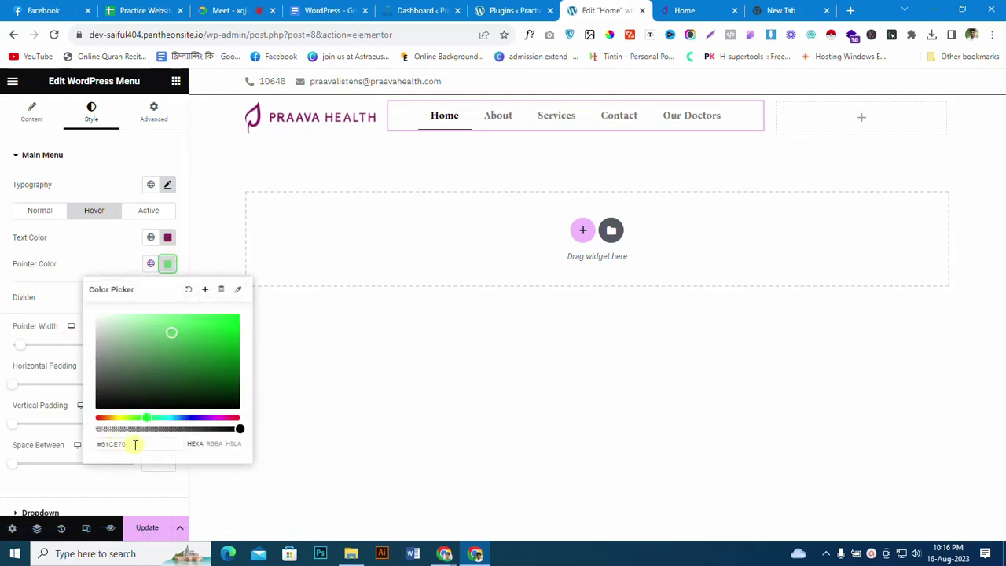
pyautogui.hotkey('ctrl', 'v')
pyautogui.click(6, 262)
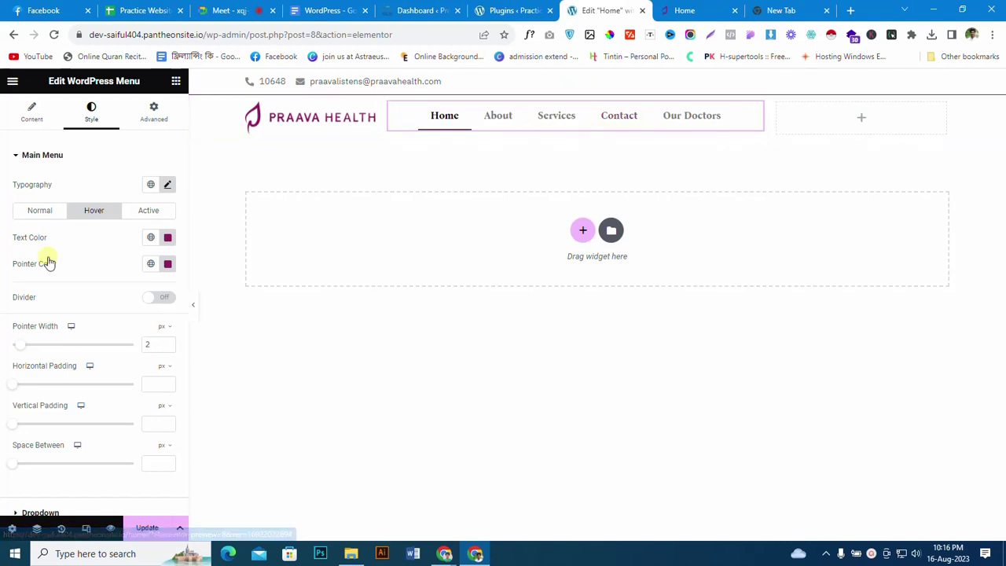
pyautogui.scroll(-1, 42, 391)
pyautogui.scroll(1, 43, 391)
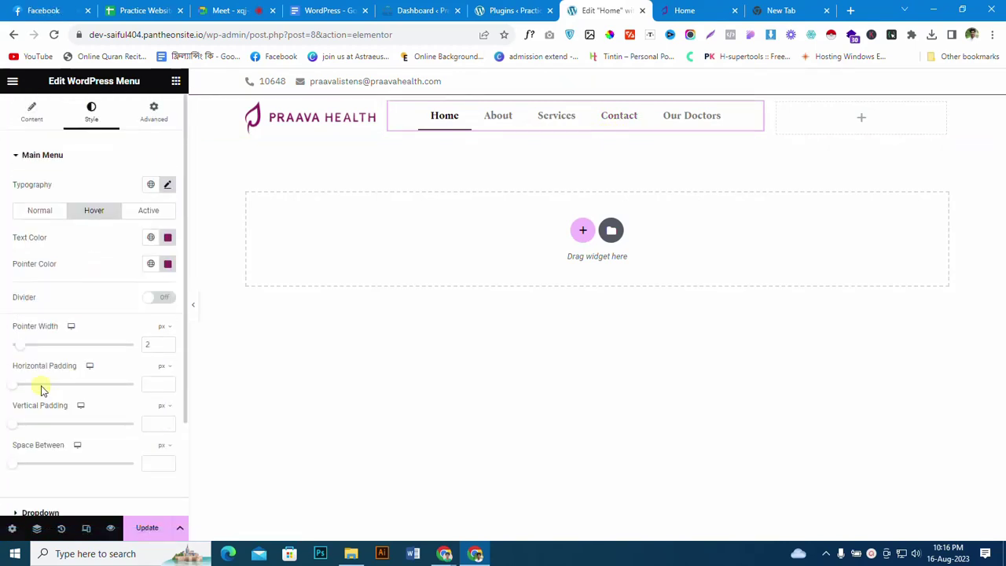
# Step: Set the main menu's horizontal padding and vertical padding to 0 px
pyautogui.click(25, 213)
pyautogui.scroll(-2, 24, 271)
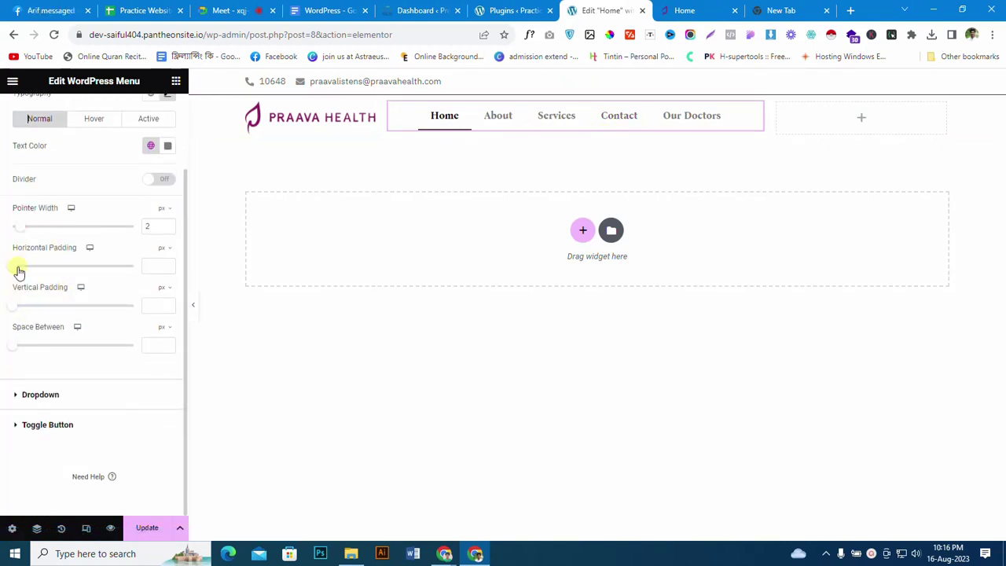
pyautogui.moveTo(15, 268)
pyautogui.mouseDown()
pyautogui.moveTo(139, 265)
pyautogui.moveTo(2, 268)
pyautogui.mouseUp()
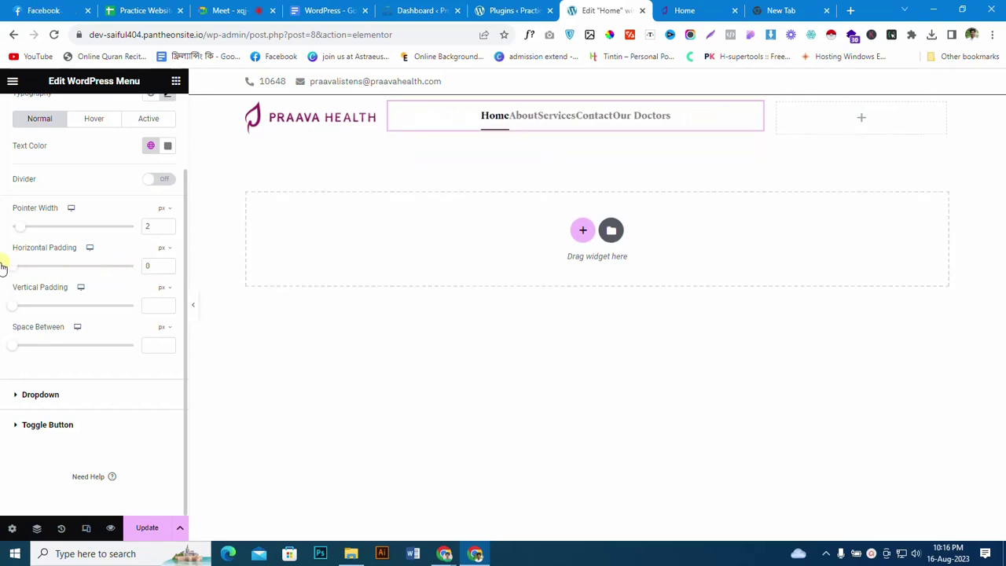
pyautogui.click(12, 309)
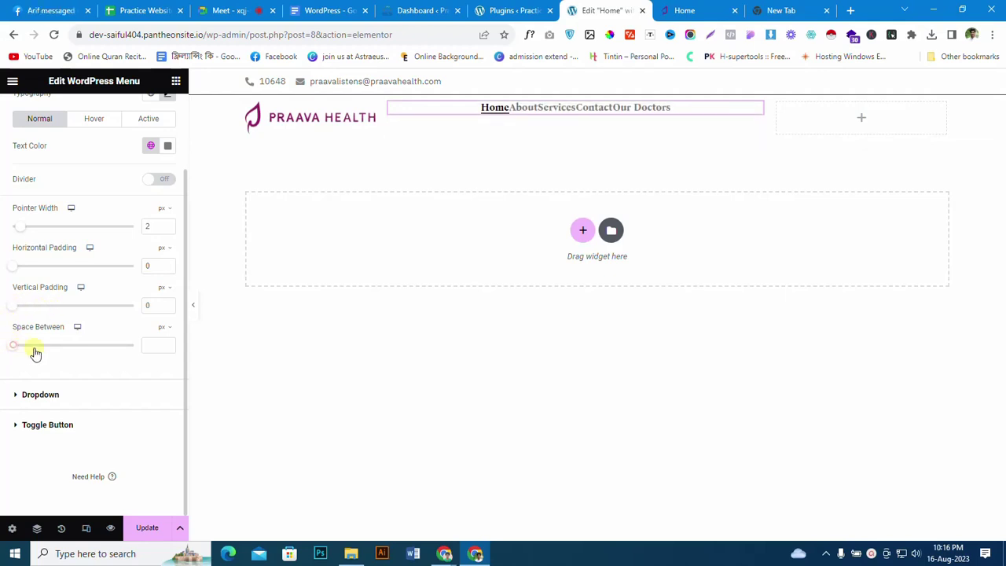
# Step: Set the space between the main menu items to 50 px
pyautogui.moveTo(13, 344); pyautogui.dragTo(70, 360)
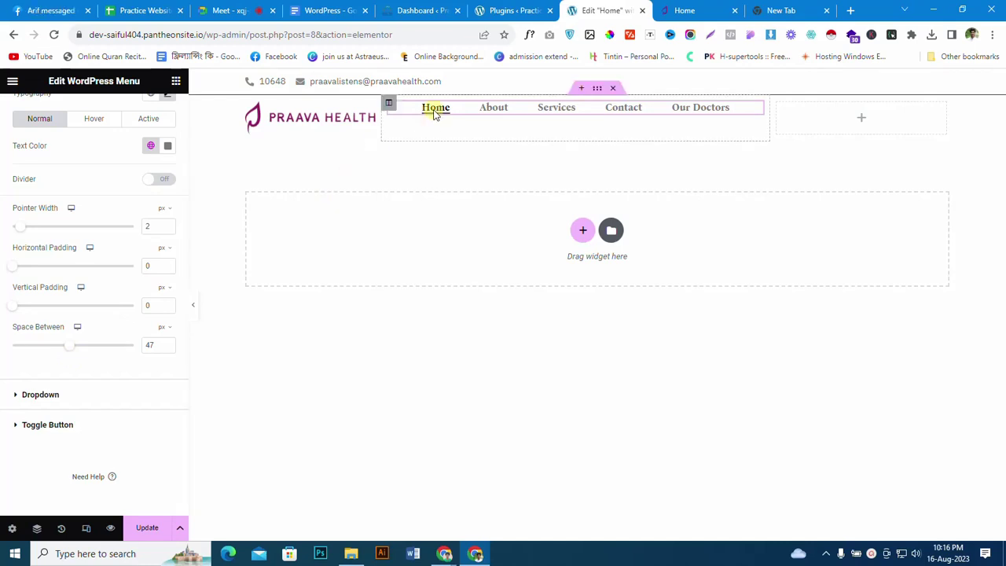
pyautogui.click(167, 343)
pyautogui.click(167, 343)
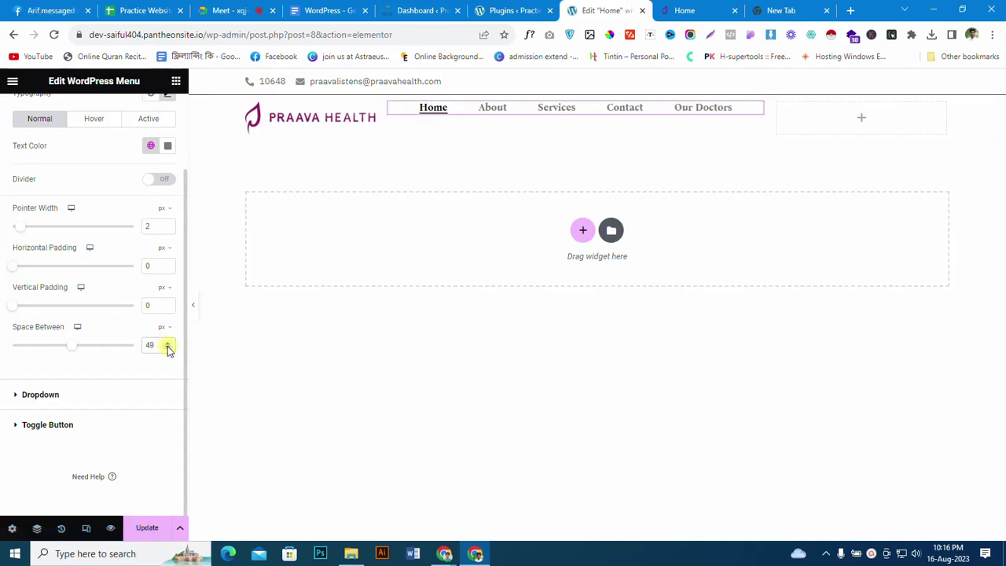
pyautogui.click(168, 344)
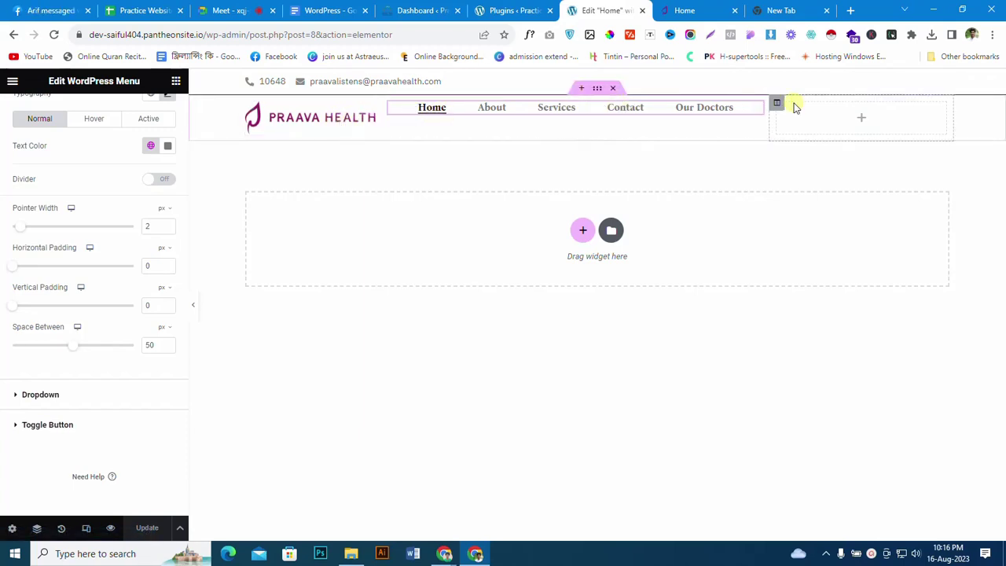
# Step: Set the header section's vertical alignment to Middle and update the page
pyautogui.click(598, 88)
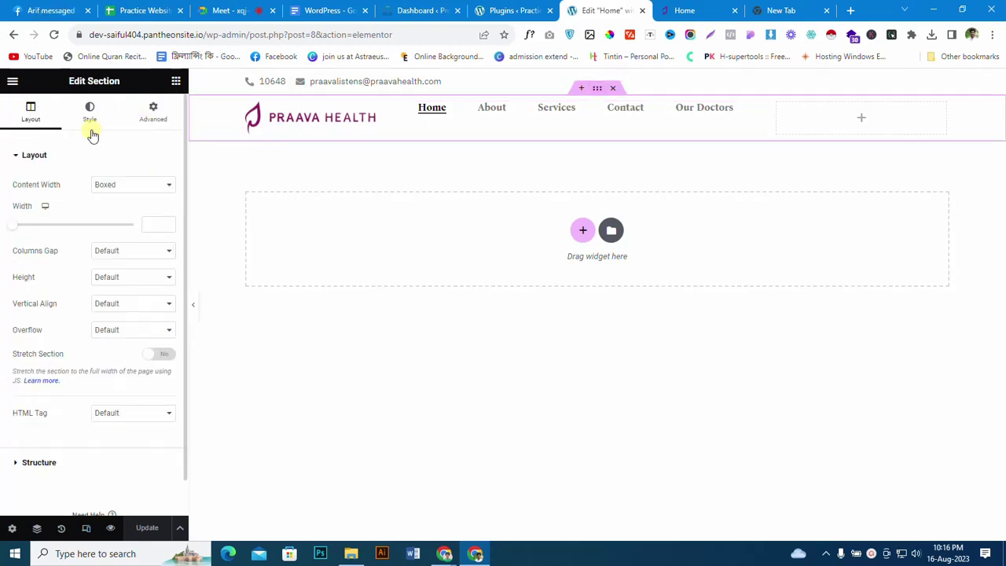
pyautogui.click(113, 306)
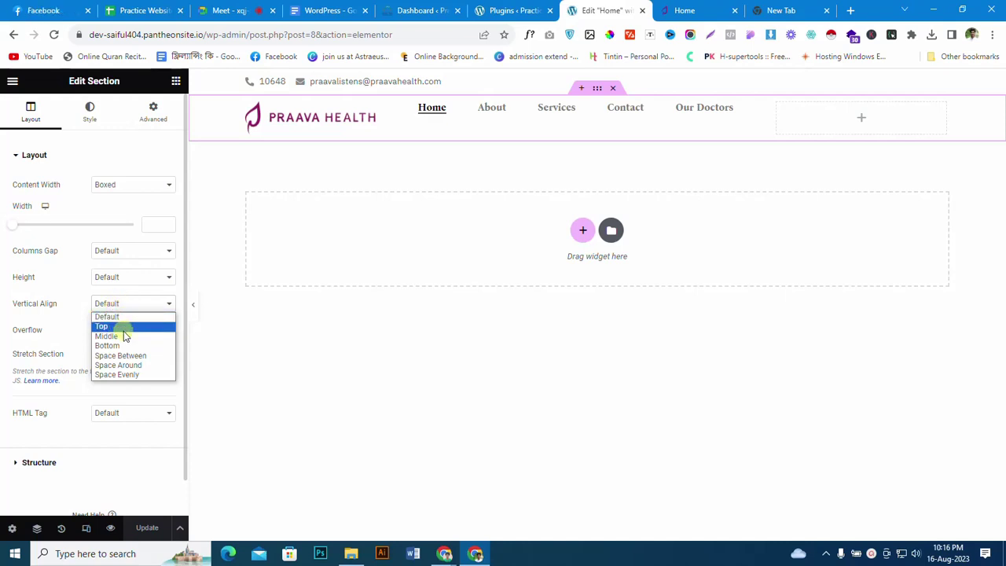
pyautogui.click(119, 335)
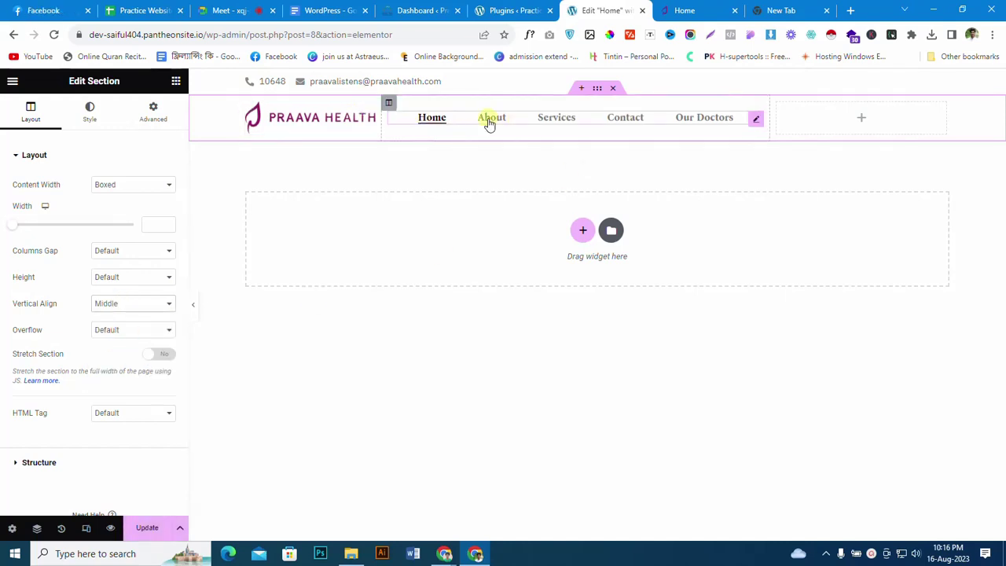
pyautogui.click(142, 526)
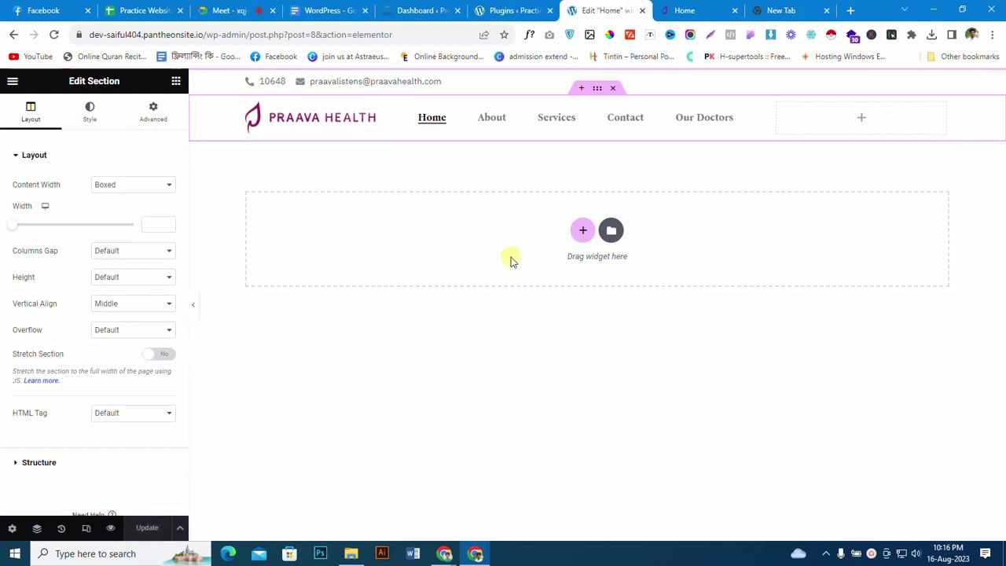
# Step: Check the reference site's header and add a Button widget to the empty last column beside the menu
pyautogui.click(692, 10)
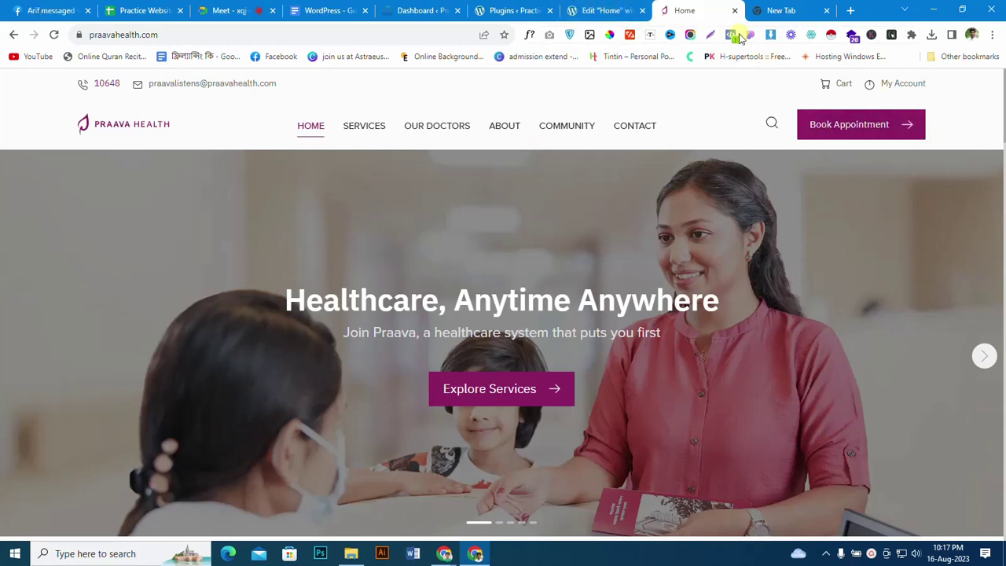
pyautogui.click(613, 8)
pyautogui.click(855, 120)
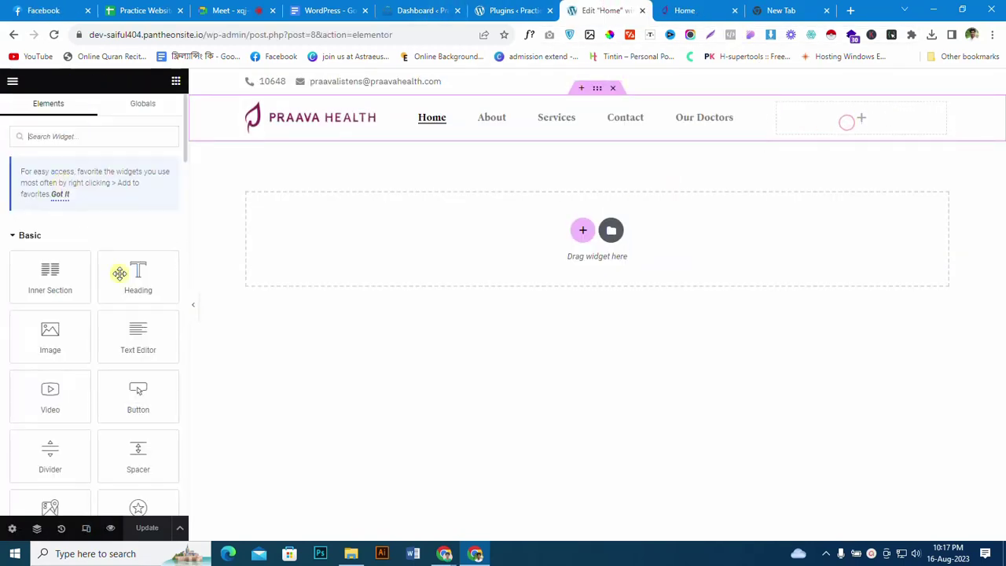
pyautogui.moveTo(138, 393); pyautogui.dragTo(862, 118)
pyautogui.moveTo(638, 174); pyautogui.dragTo(638, 175)
# Step: Label the new button Book Appointment after the reference site's header and align it to the right
pyautogui.hotkey('ctrl', 'Tab')
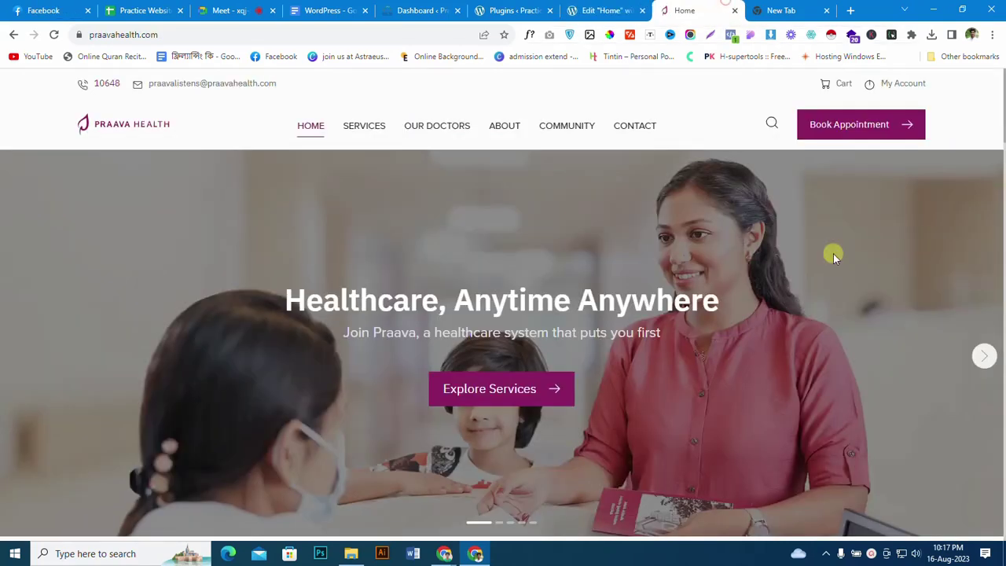
pyautogui.moveTo(792, 169); pyautogui.dragTo(890, 144)
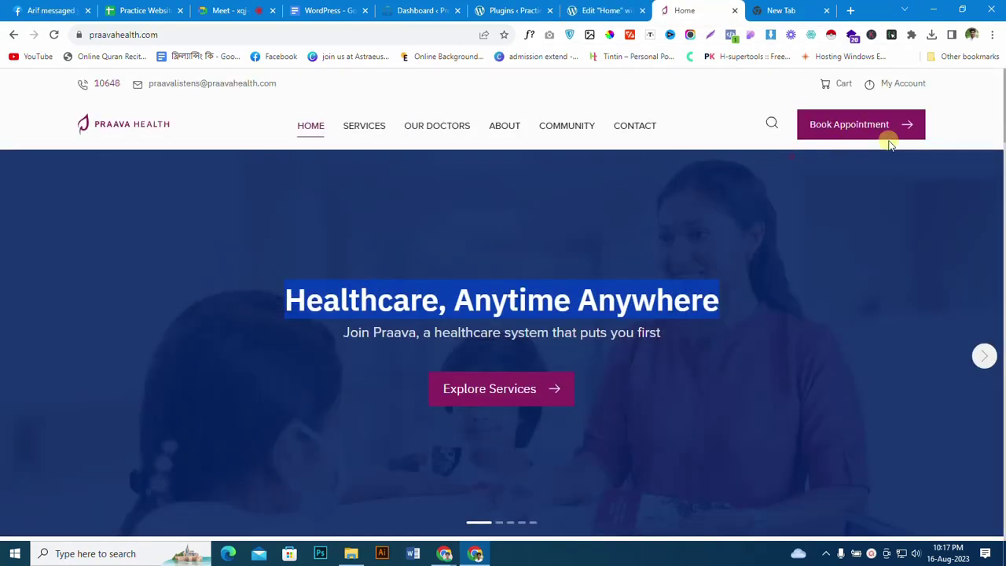
pyautogui.click(956, 147)
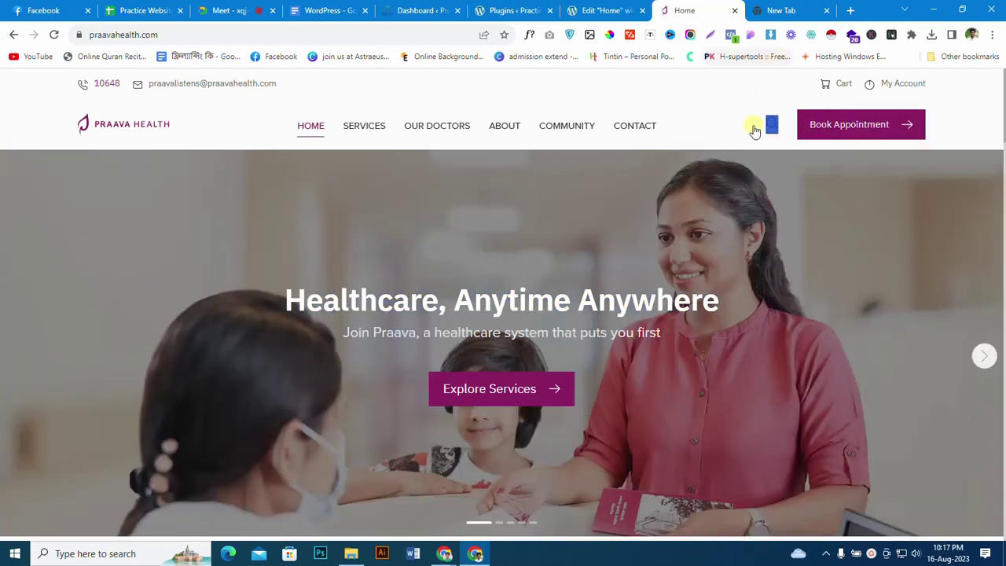
pyautogui.hotkey('ctrl', 'Tab')
pyautogui.click(480, 7)
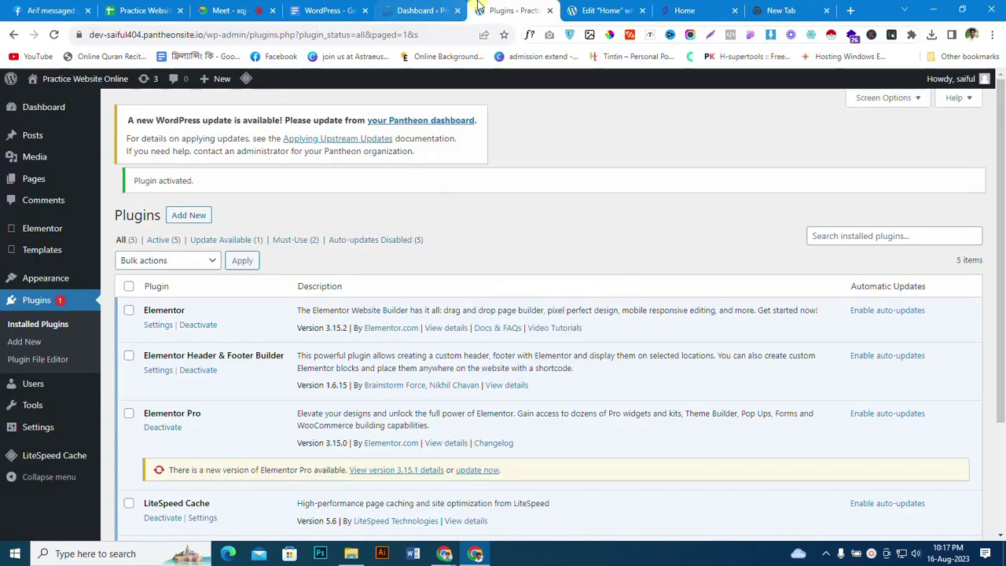
pyautogui.click(602, 11)
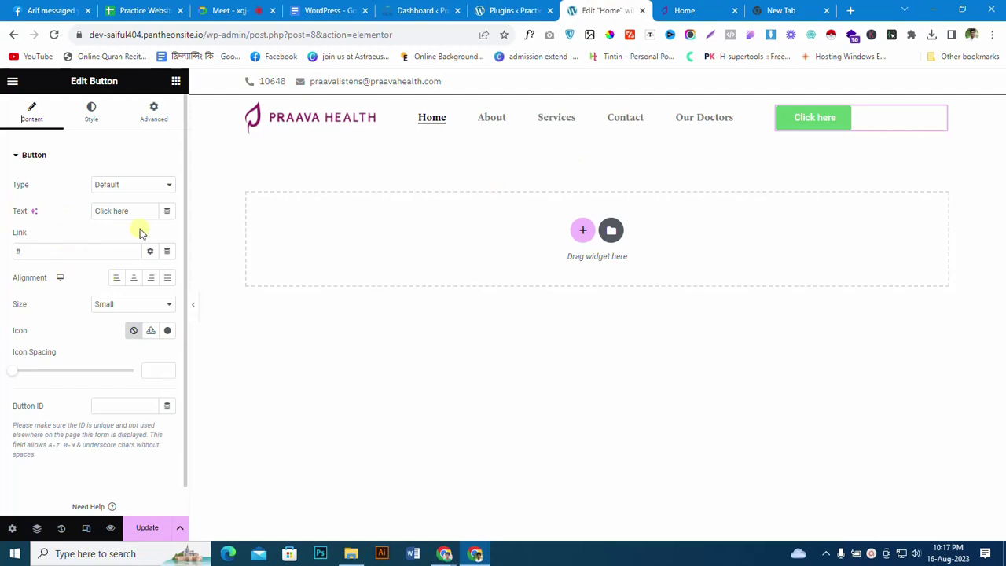
pyautogui.moveTo(147, 217); pyautogui.dragTo(37, 214)
pyautogui.write('Book Appointment')
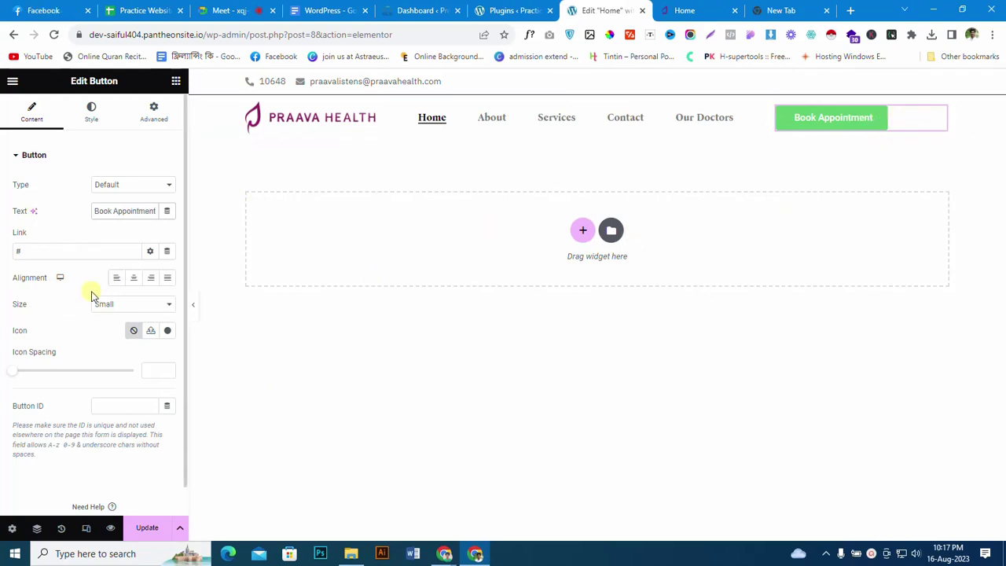
pyautogui.click(152, 277)
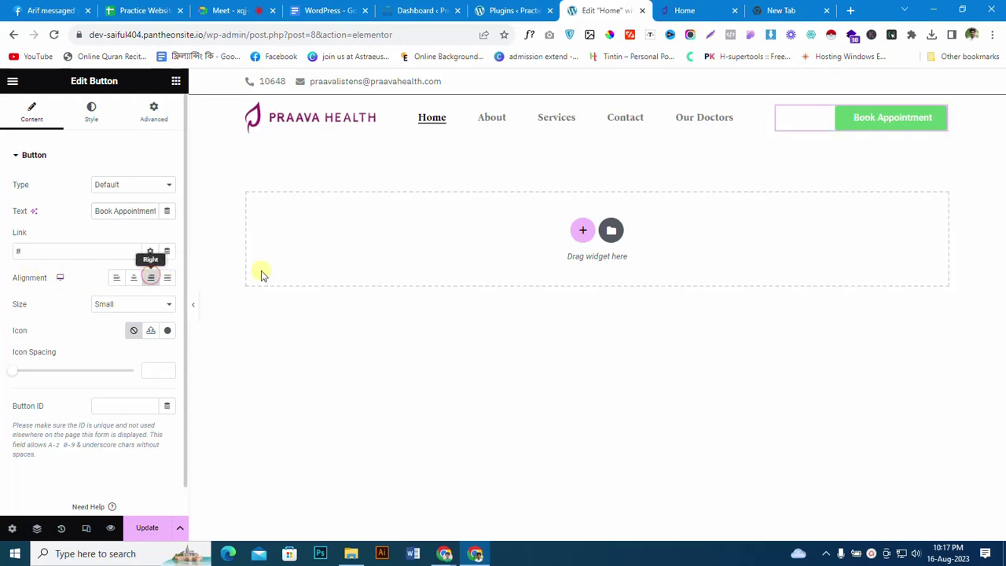
# Step: Set the Book Appointment button's normal background color to the logo purple 8A2061
pyautogui.click(89, 126)
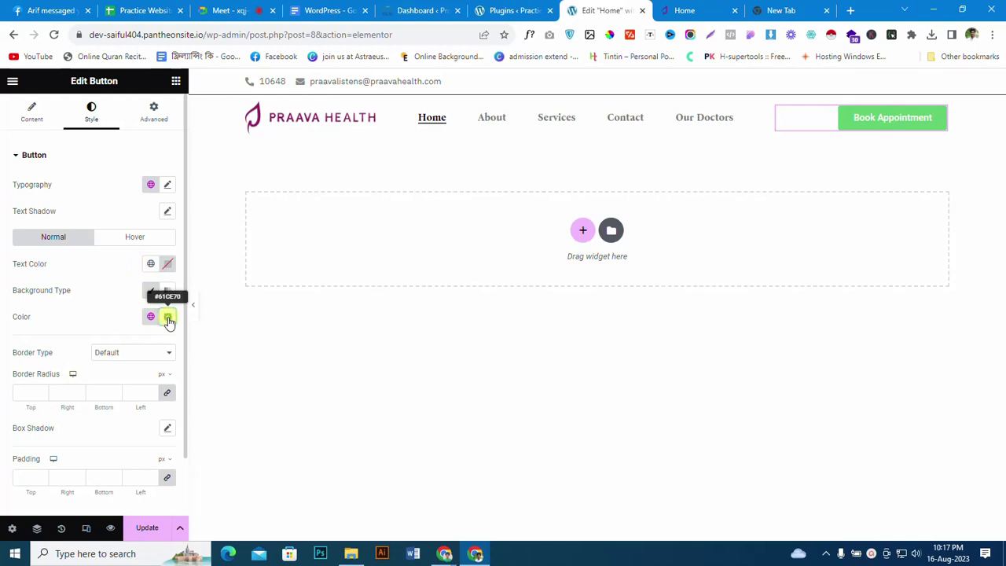
pyautogui.click(167, 317)
pyautogui.press('super+v')
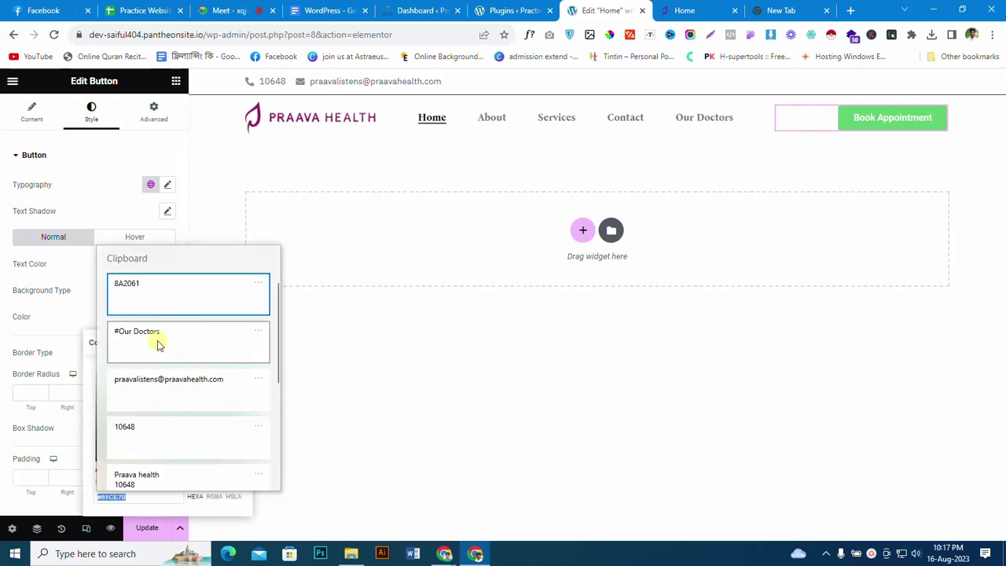
pyautogui.click(139, 295)
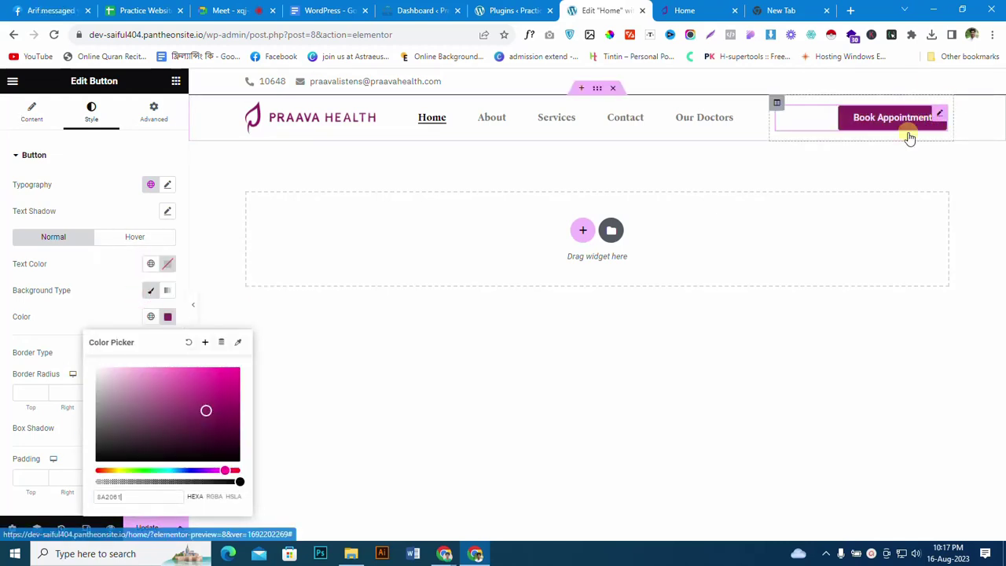
pyautogui.click(70, 305)
# Step: Add a plain right-pointing arrow icon from the icon library to the Book Appointment button, filtering the icons by "arr"
pyautogui.click(32, 113)
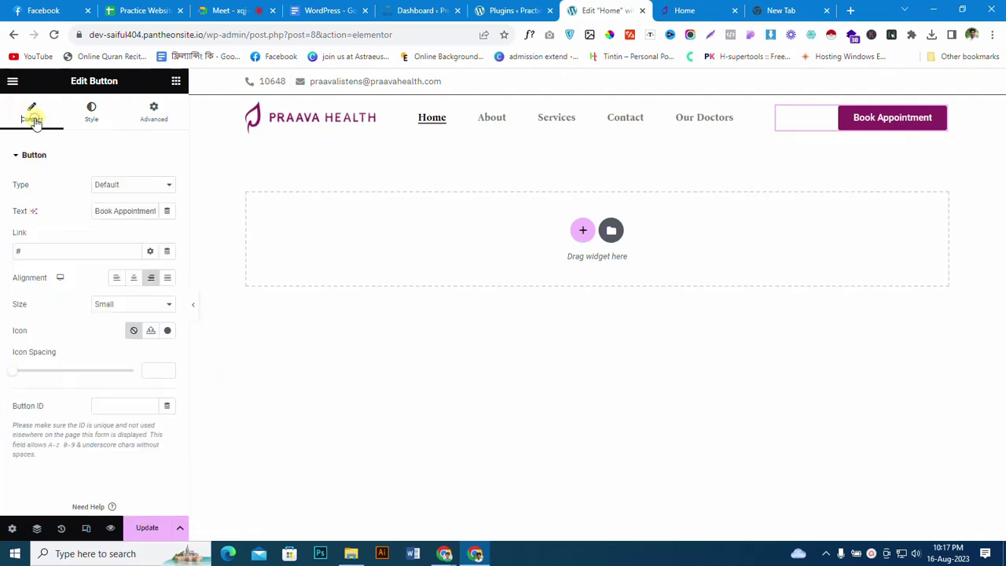
pyautogui.click(168, 331)
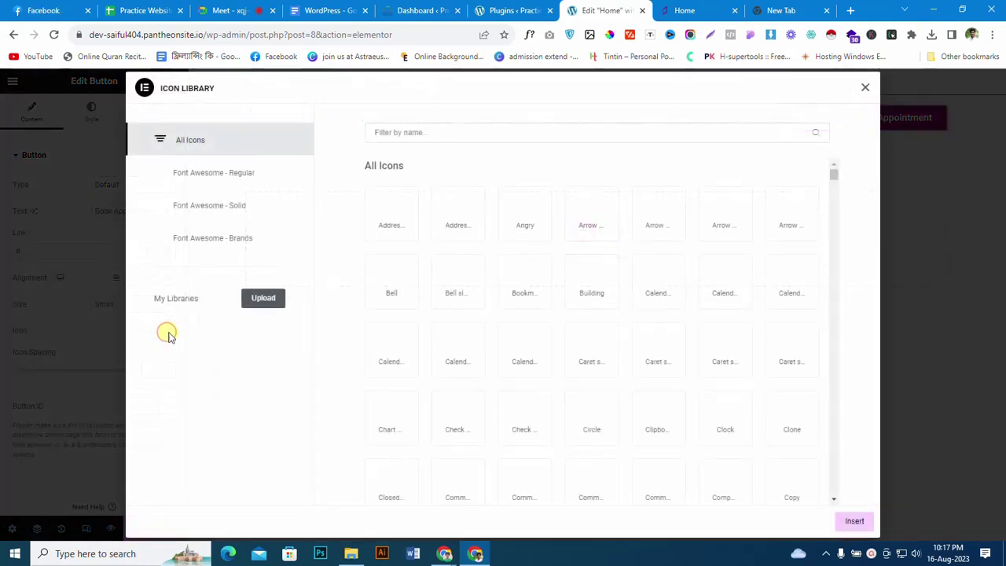
pyautogui.scroll(-1, 669, 382)
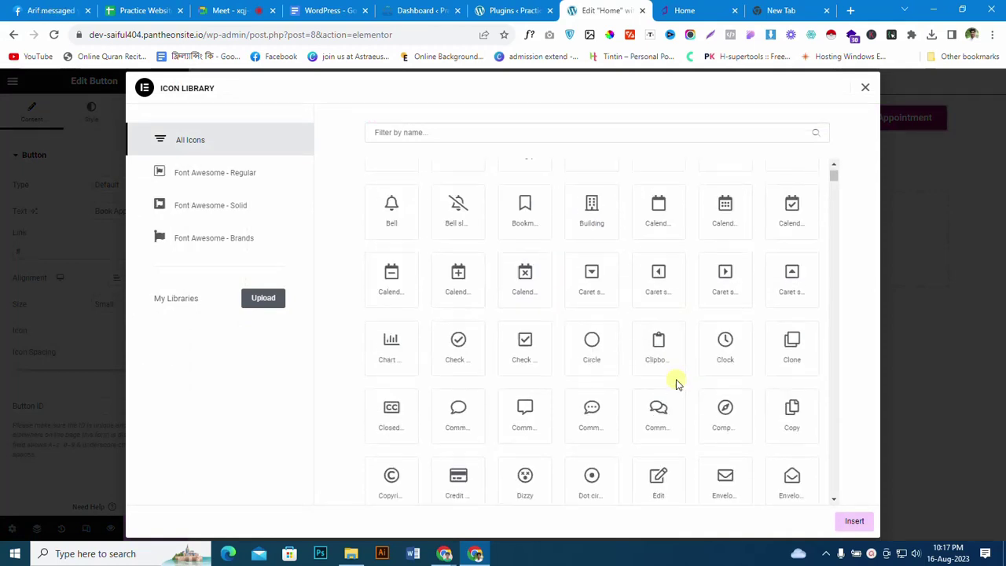
pyautogui.scroll(1, 656, 346)
pyautogui.click(496, 130)
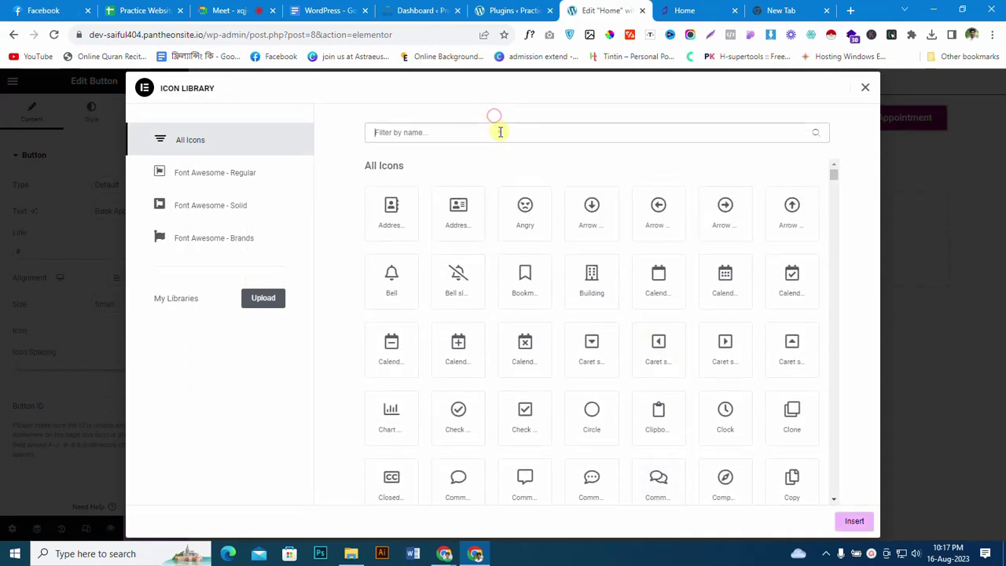
pyautogui.write('arr')
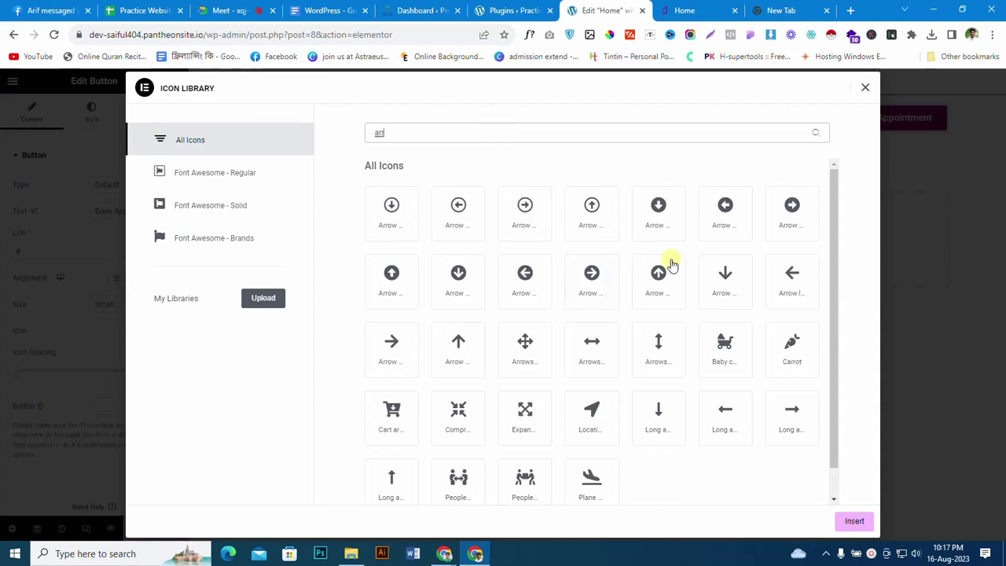
pyautogui.scroll(-1, 638, 336)
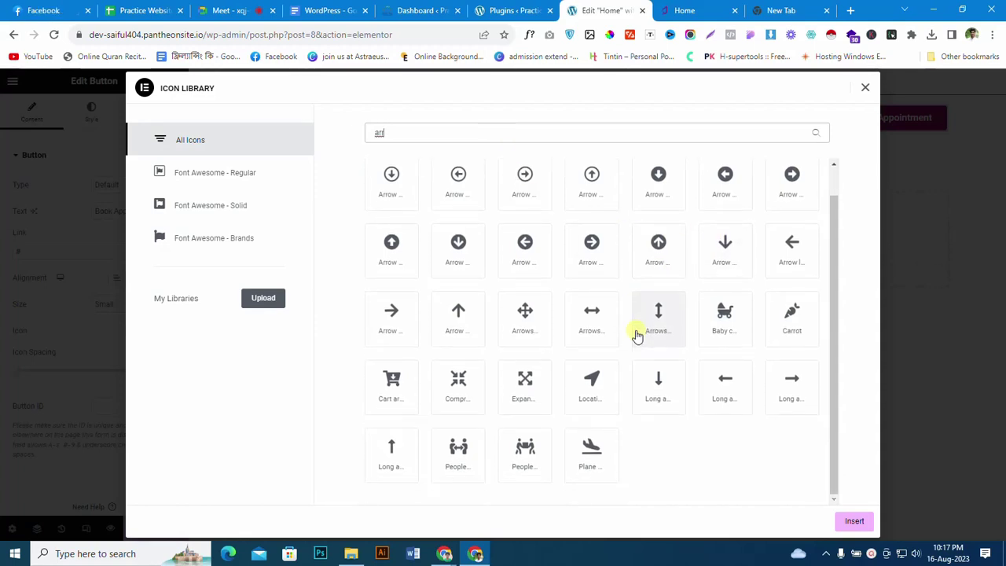
pyautogui.click(379, 313)
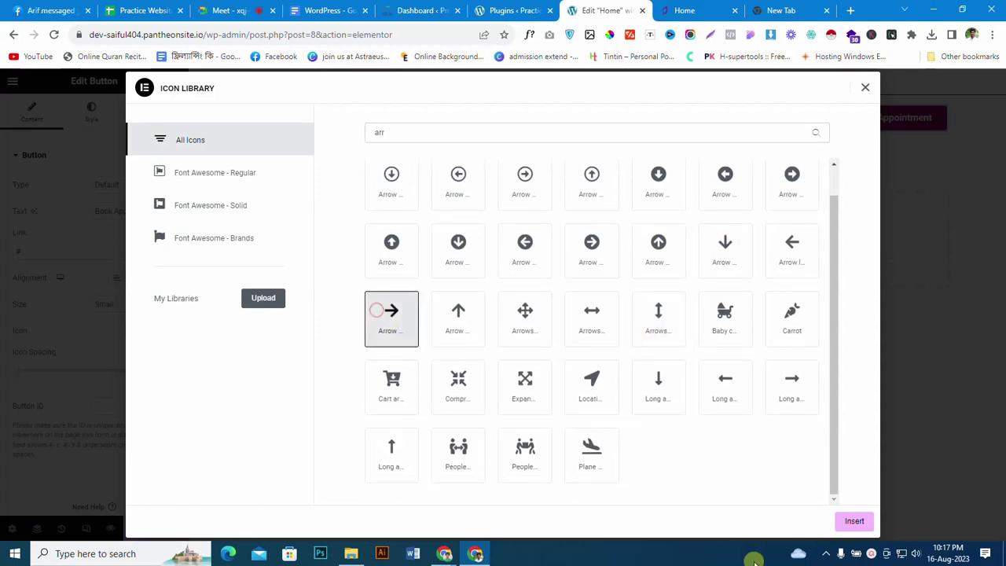
pyautogui.click(856, 522)
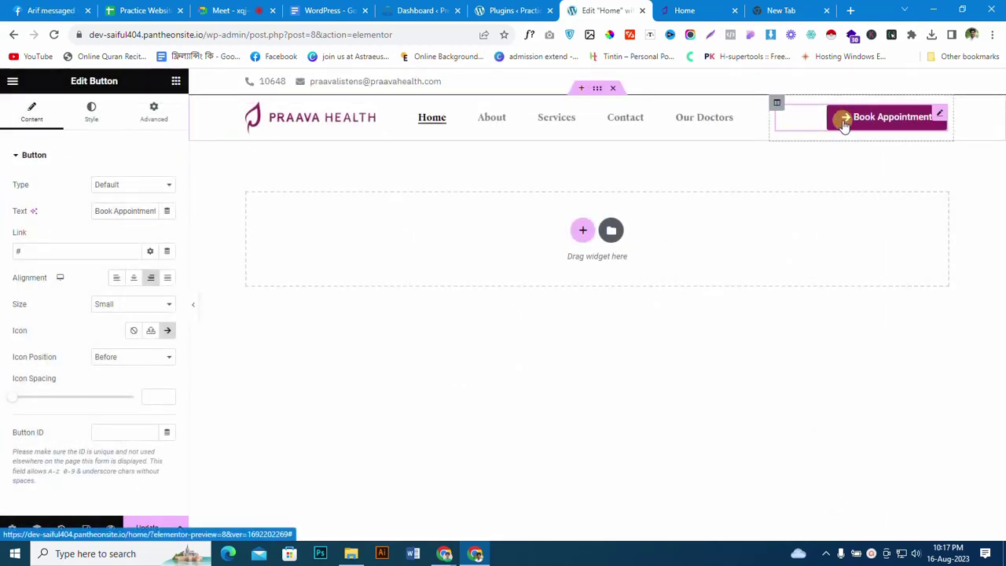
# Step: Place the arrow icon after the Book Appointment text with an icon spacing of 15 and update the page
pyautogui.click(139, 356)
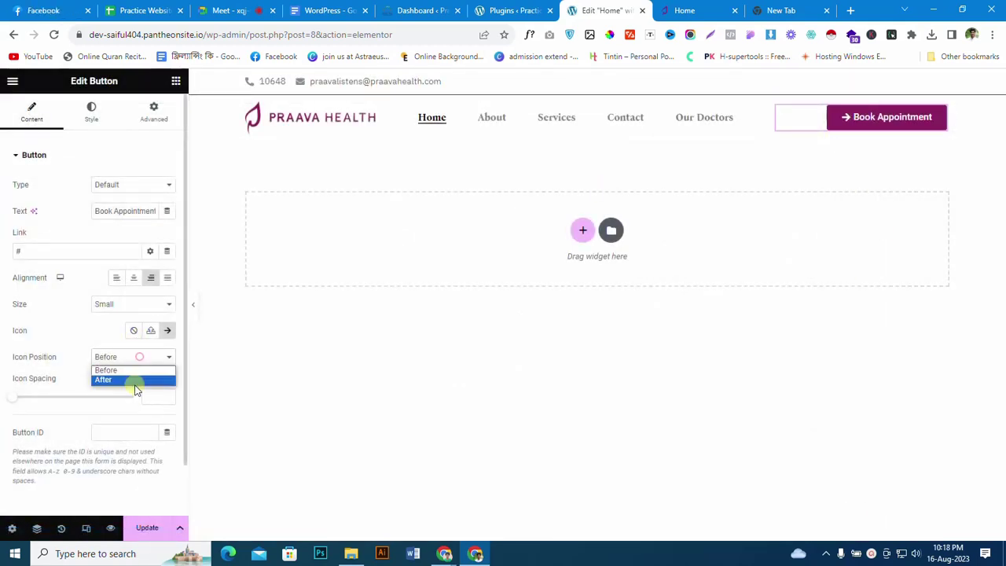
pyautogui.click(133, 381)
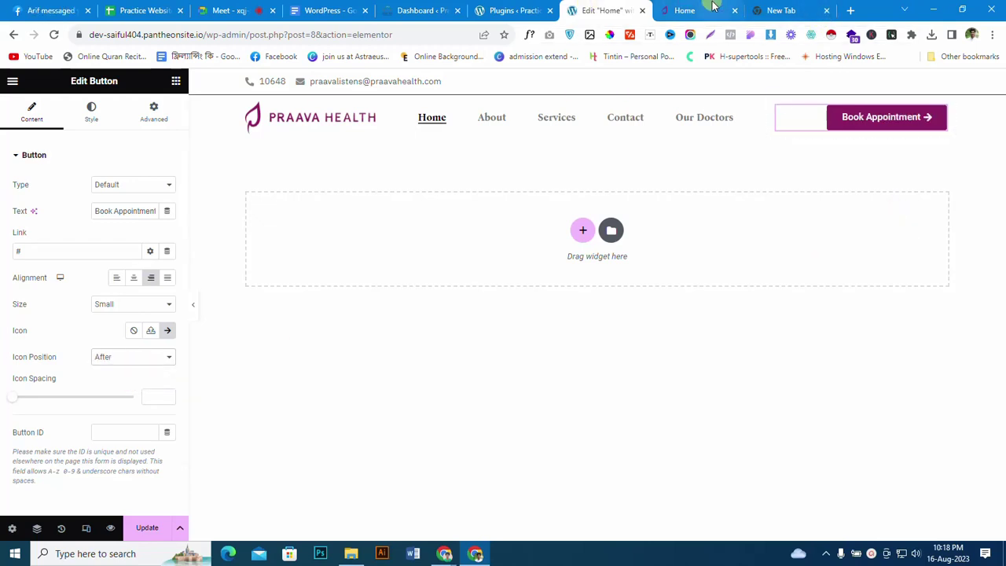
pyautogui.click(687, 10)
pyautogui.click(597, 10)
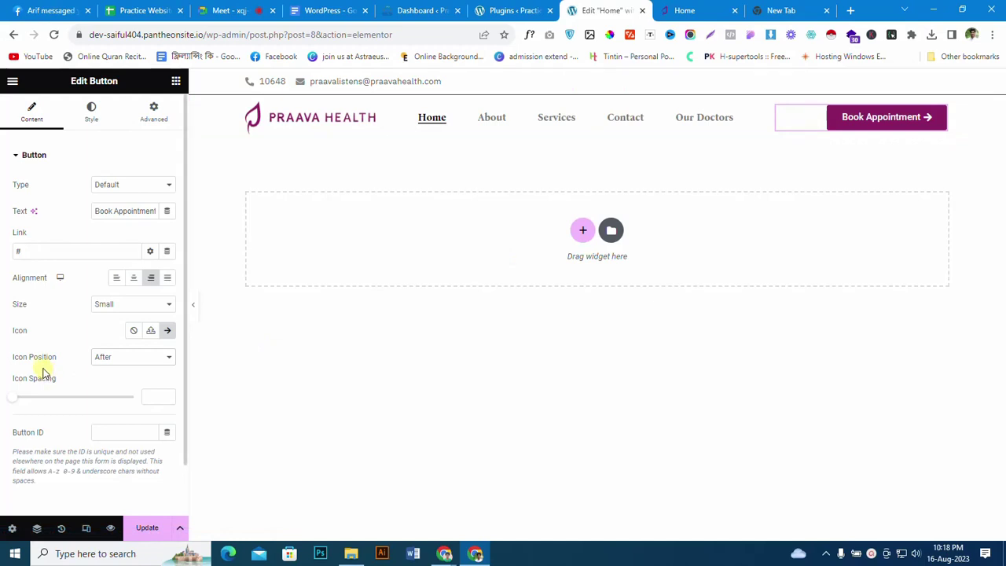
pyautogui.moveTo(14, 397); pyautogui.dragTo(49, 402)
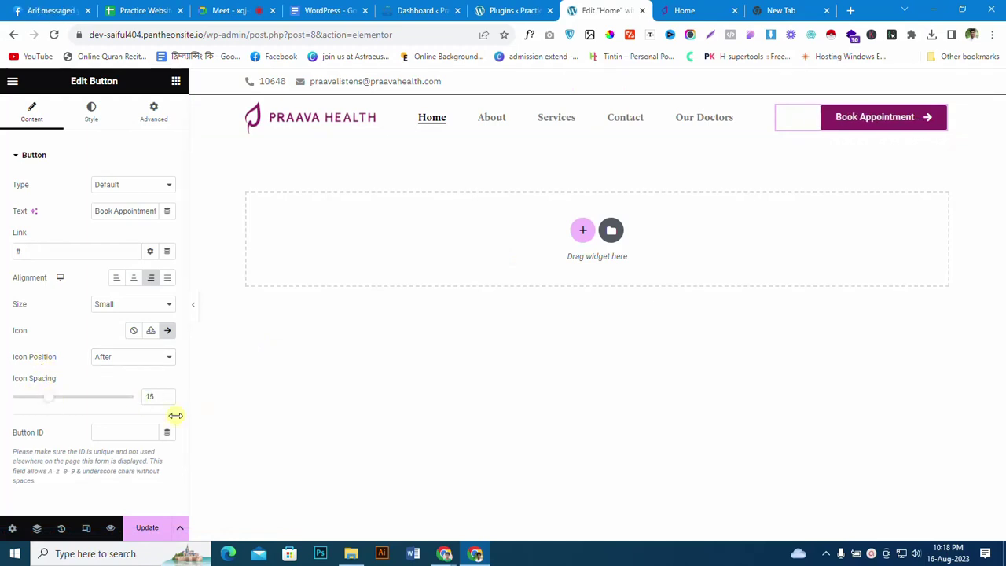
pyautogui.click(147, 528)
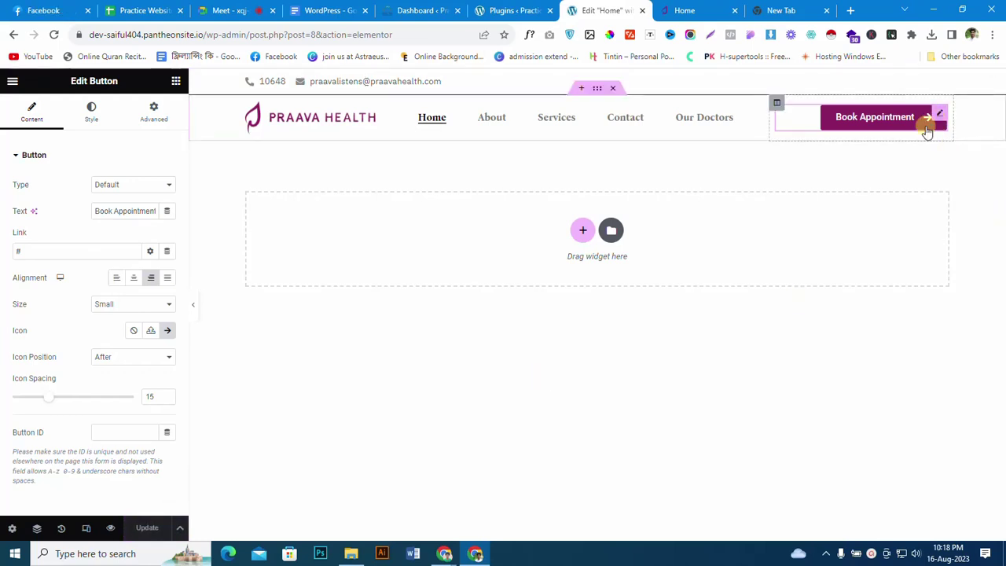
# Step: Review the button's normal and hover style options and compare them with the reference site's Book Appointment button
pyautogui.click(82, 124)
pyautogui.scroll(-1, 86, 256)
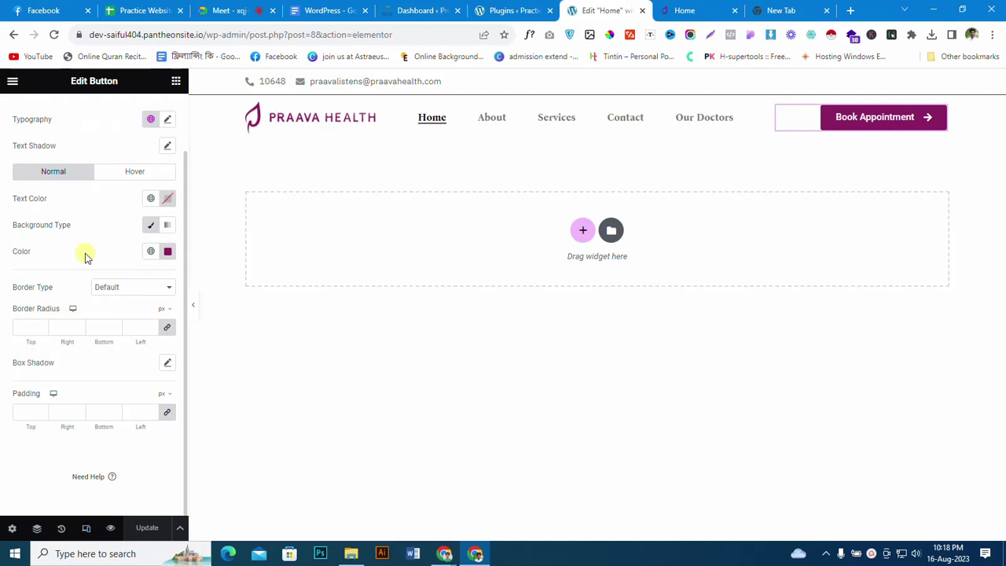
pyautogui.scroll(1, 86, 257)
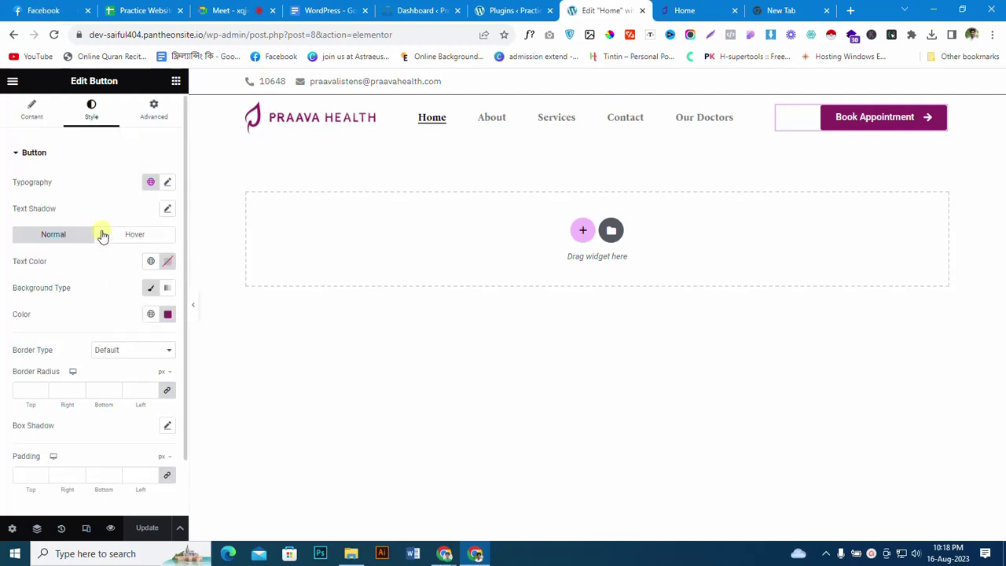
pyautogui.click(102, 232)
pyautogui.scroll(-2, 79, 294)
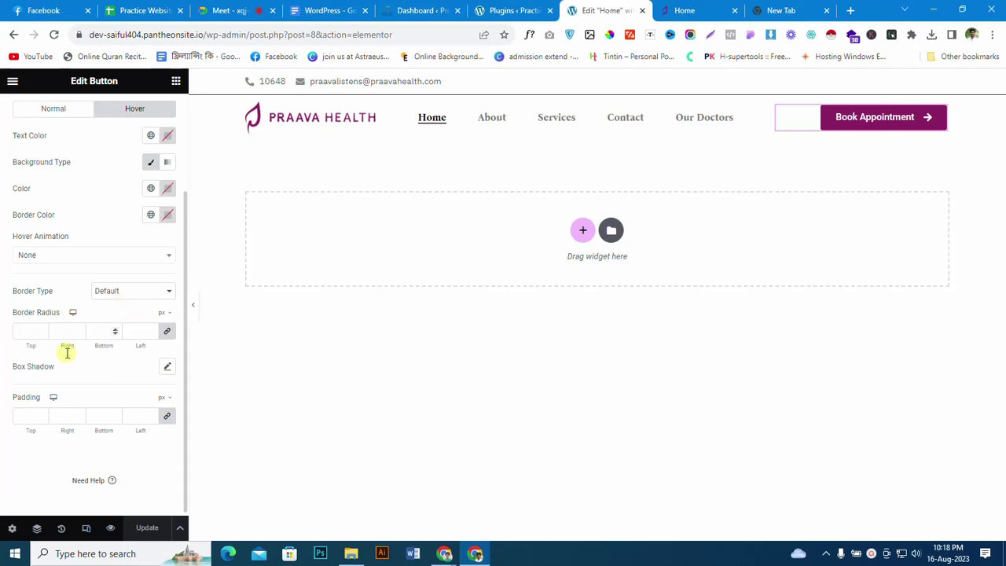
pyautogui.click(688, 11)
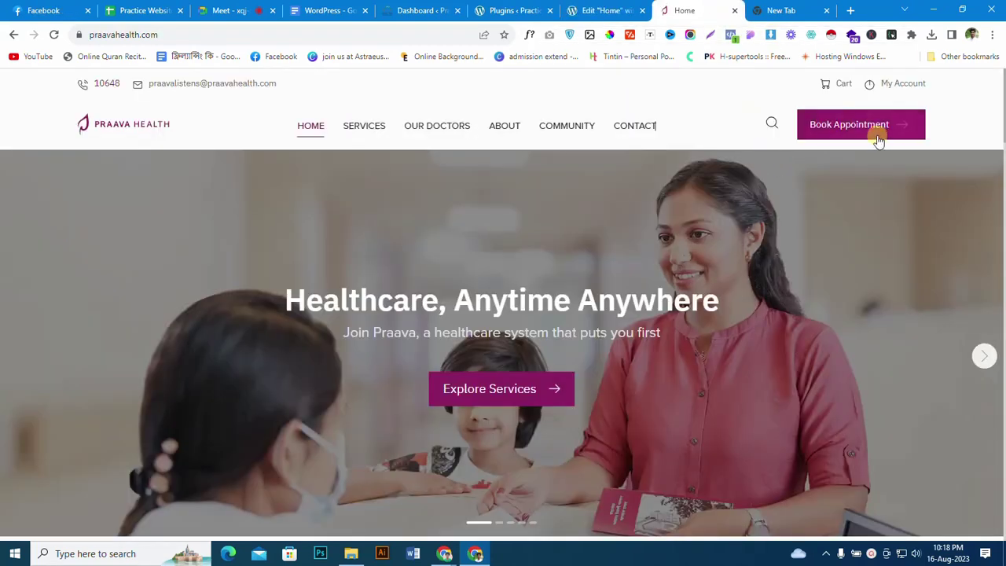
pyautogui.click(595, 11)
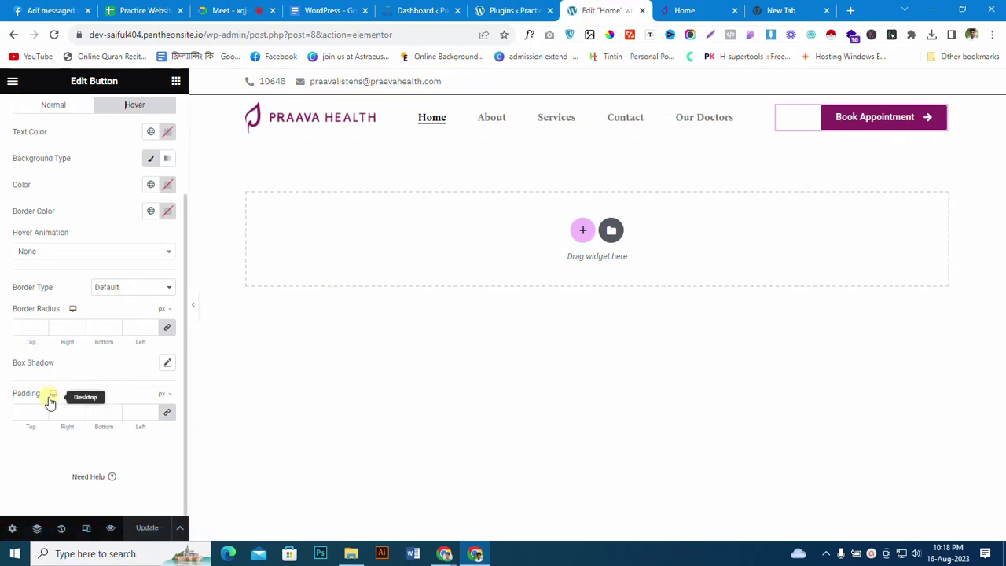
# Step: Set the width of the header column holding the logo to 20%
pyautogui.click(754, 119)
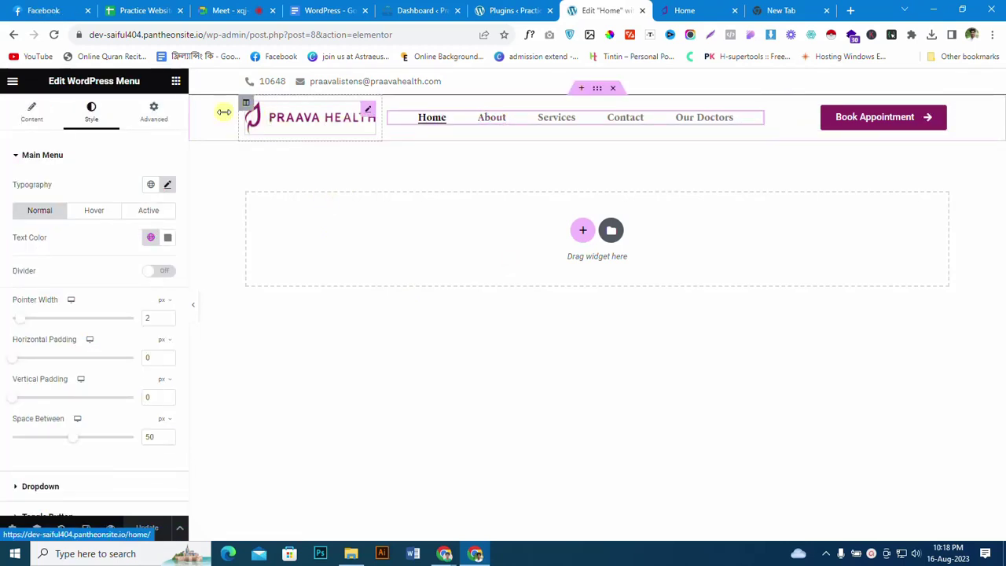
pyautogui.click(245, 104)
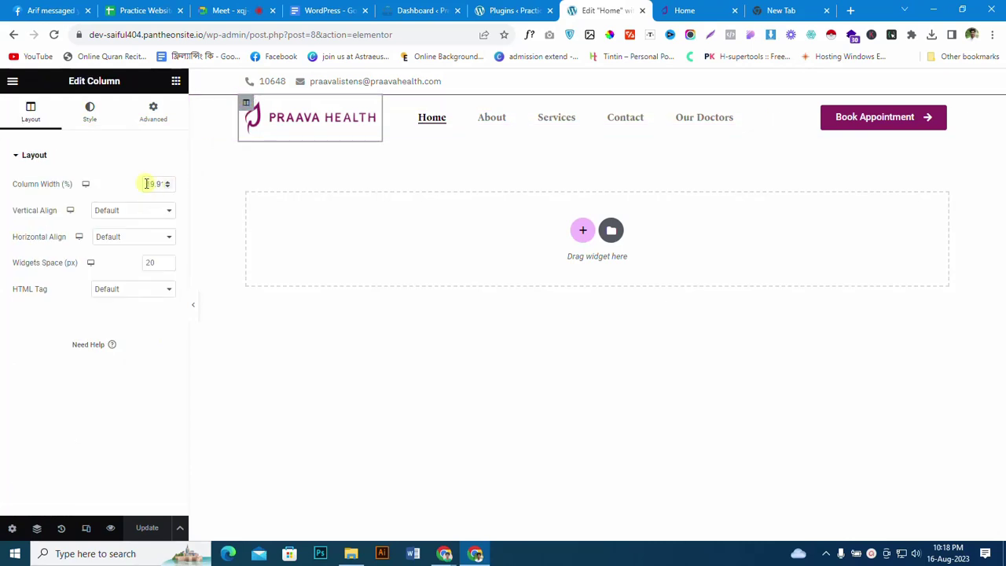
pyautogui.write('960')
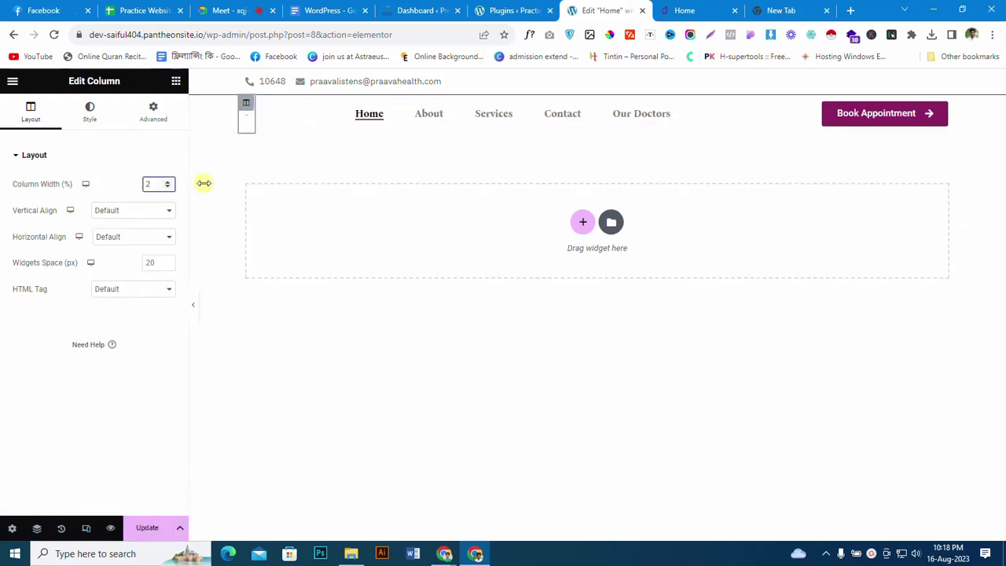
pyautogui.click(566, 150)
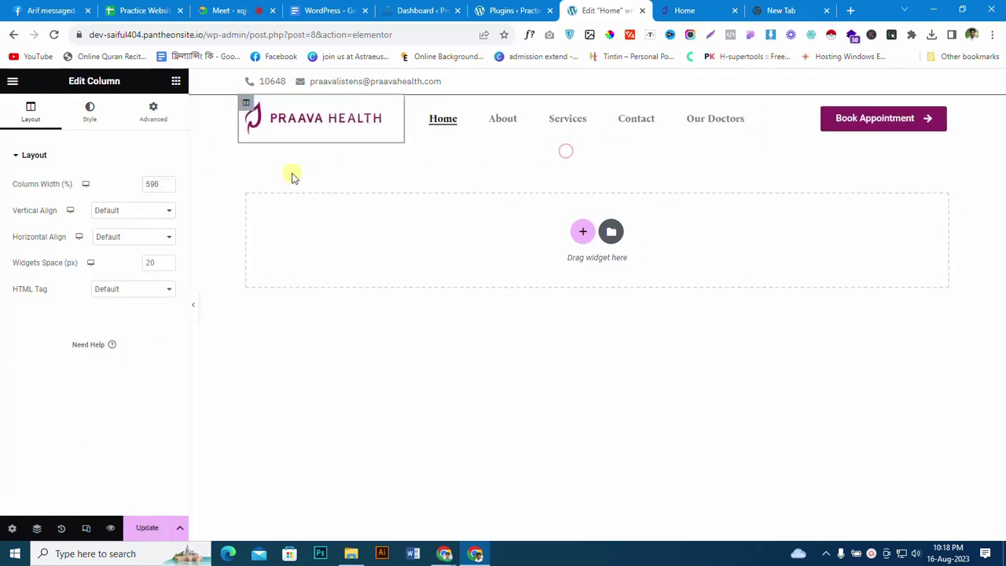
pyautogui.moveTo(161, 184); pyautogui.dragTo(126, 183)
pyautogui.write('20')
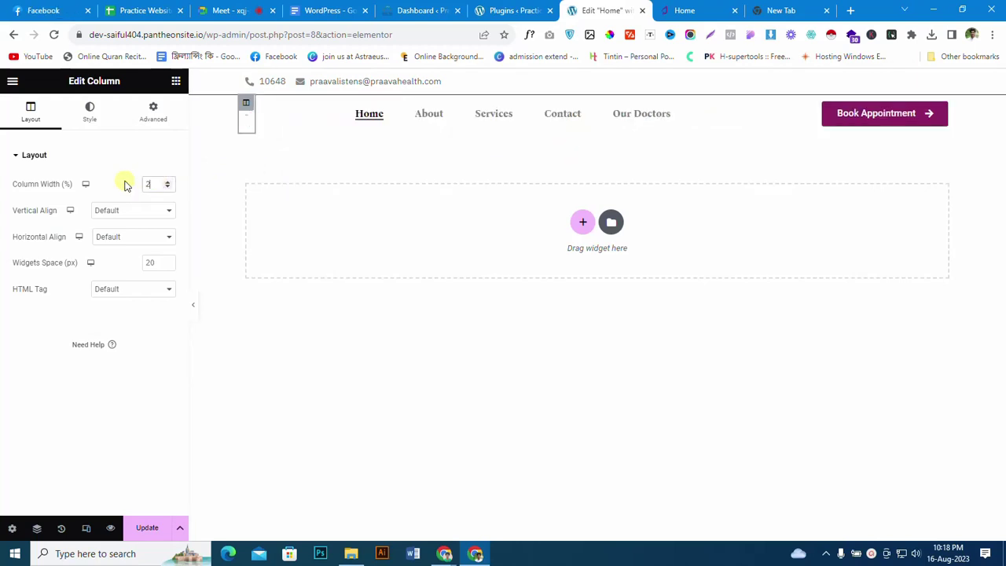
pyautogui.click(61, 164)
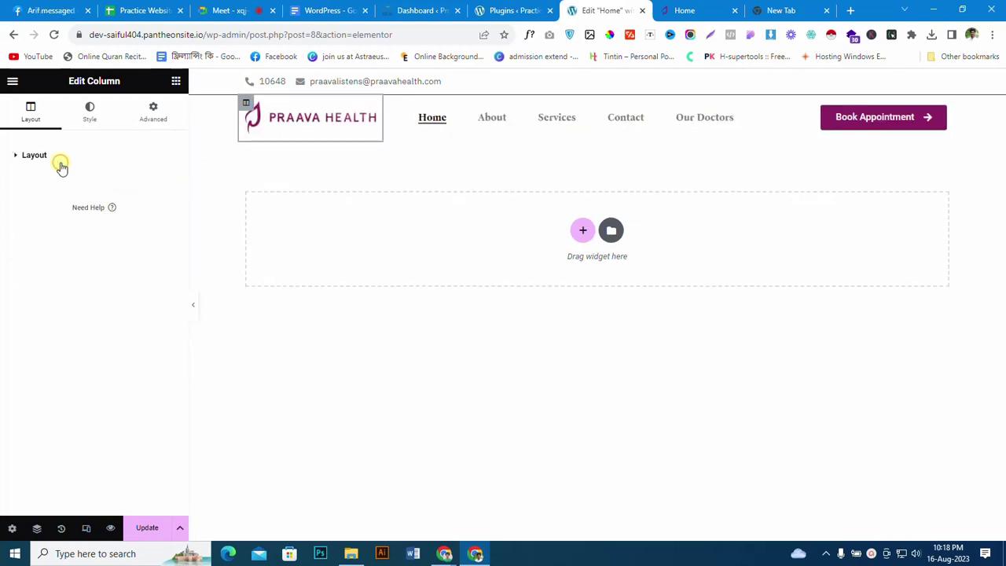
pyautogui.click(65, 160)
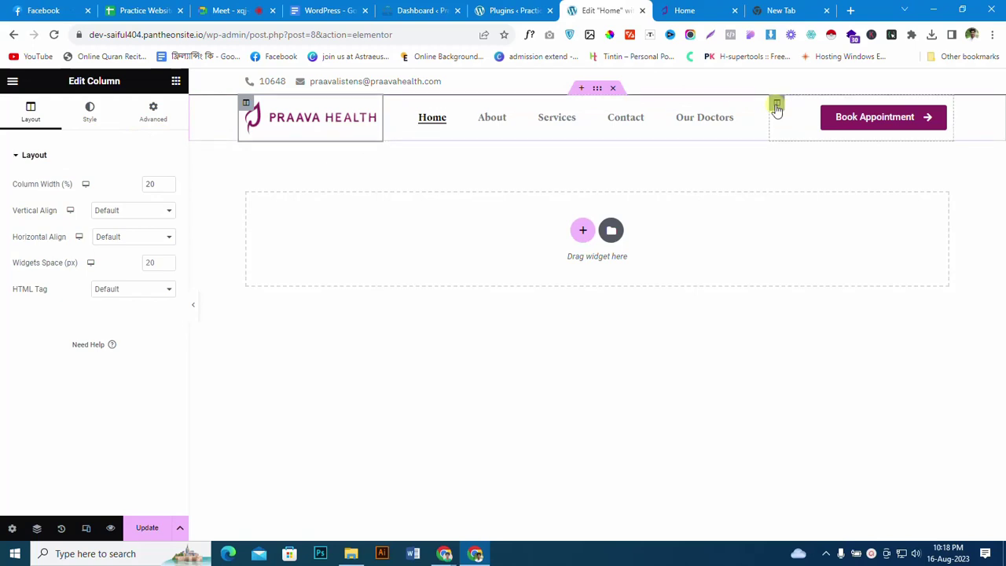
# Step: Set the width of the header column holding the Book Appointment button to 20%
pyautogui.click(777, 103)
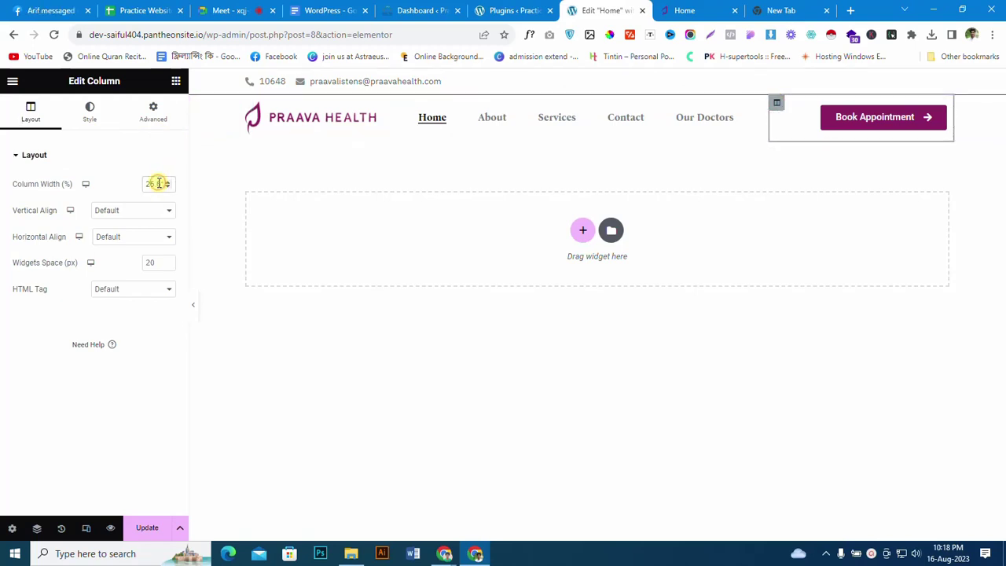
pyautogui.write('20')
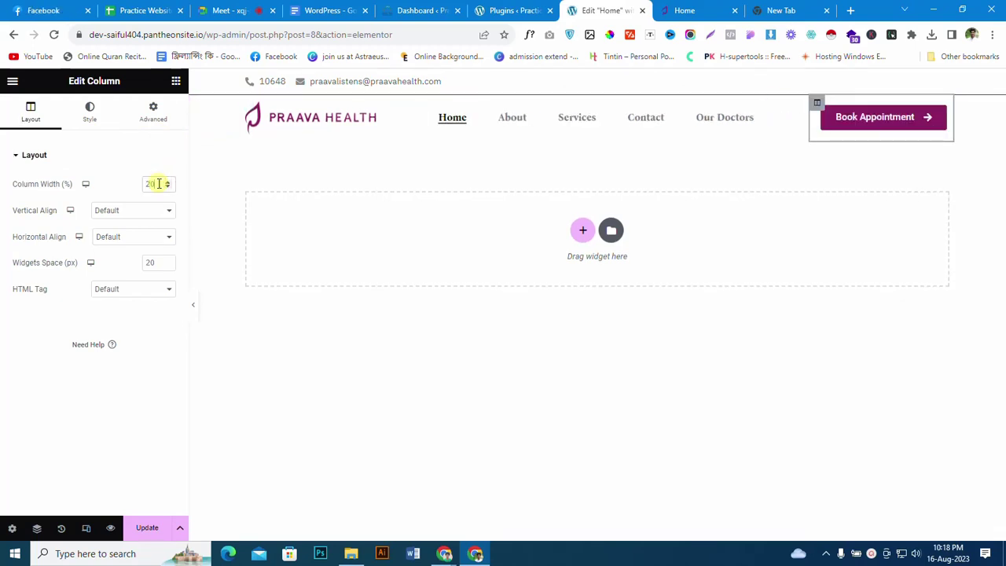
pyautogui.click(83, 152)
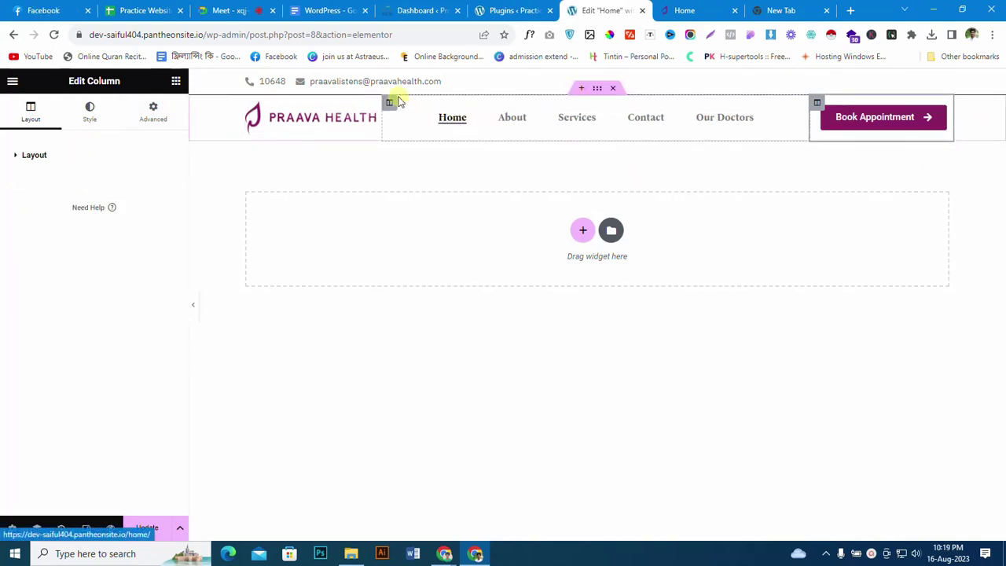
# Step: Set the width of the header column holding the navigation menu to 60% and update the page
pyautogui.click(389, 105)
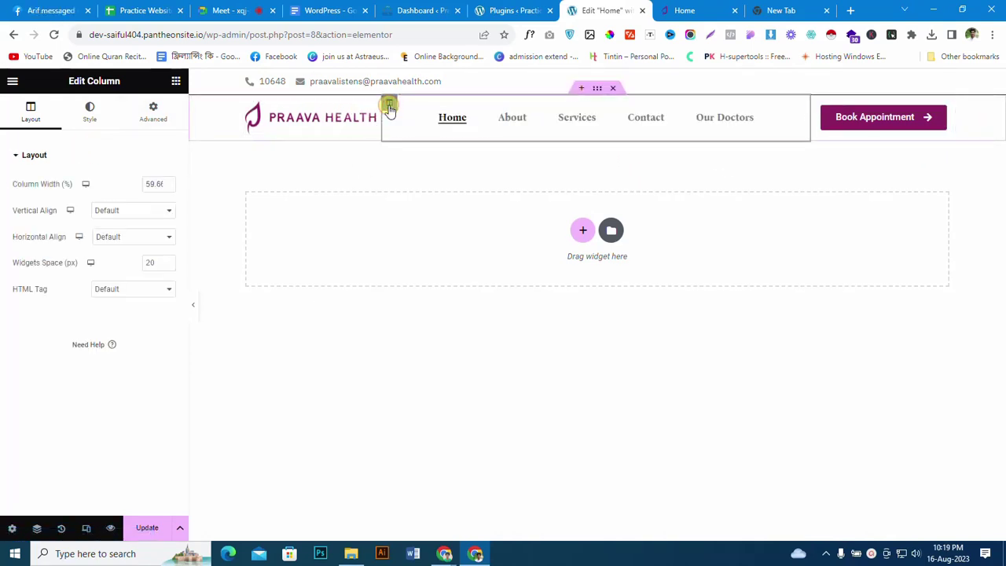
pyautogui.click(166, 182)
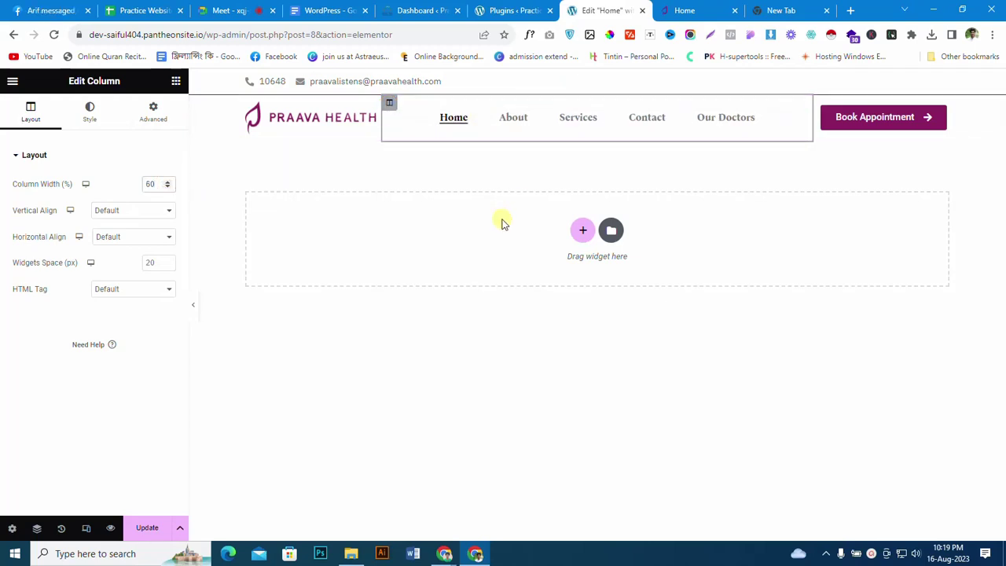
pyautogui.click(148, 529)
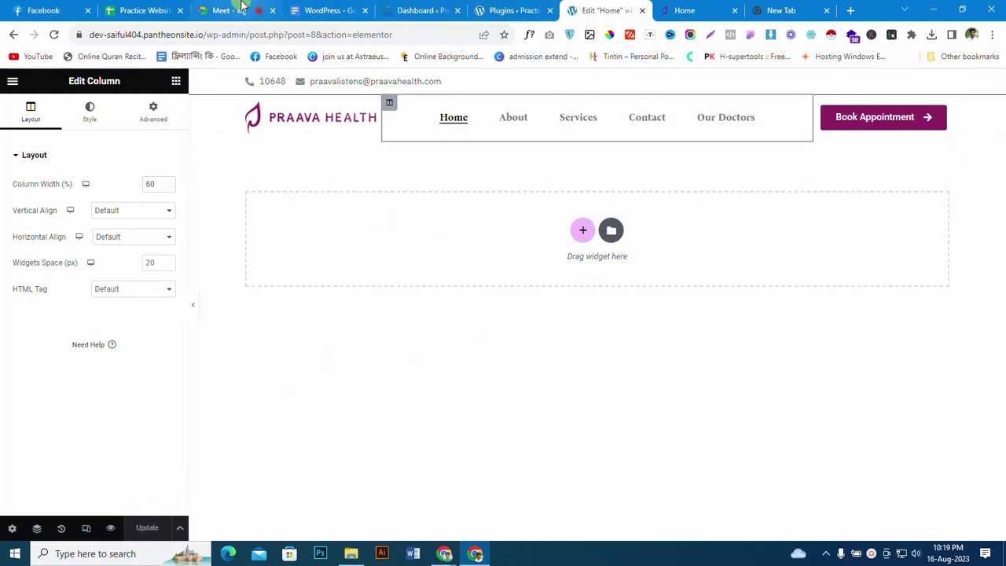
# Step: Copy the hero heading "Healthcare, Anytime Anywhere" from the reference site's homepage
pyautogui.click(684, 8)
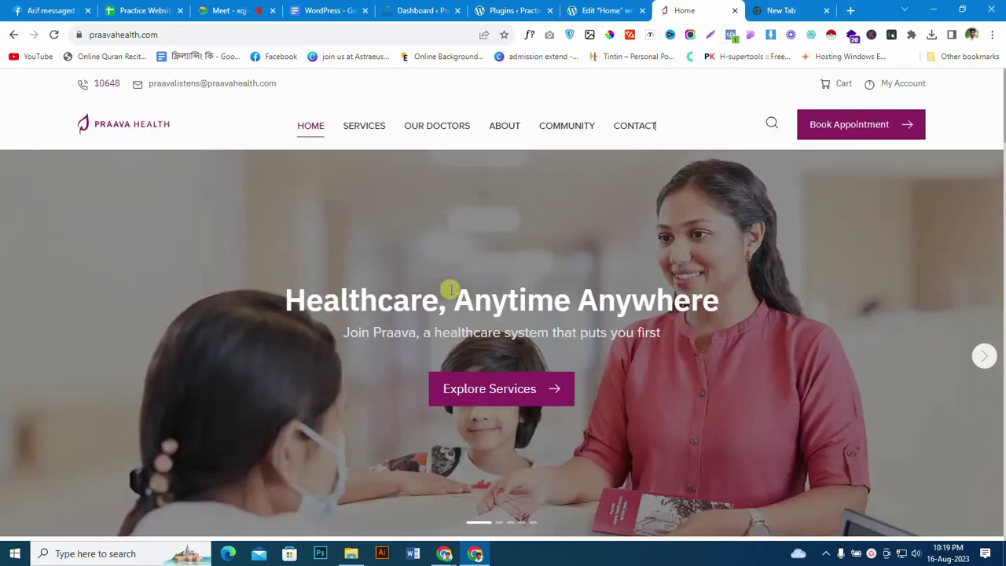
pyautogui.moveTo(377, 299)
pyautogui.mouseDown()
pyautogui.moveTo(763, 298)
pyautogui.moveTo(643, 305)
pyautogui.mouseUp()
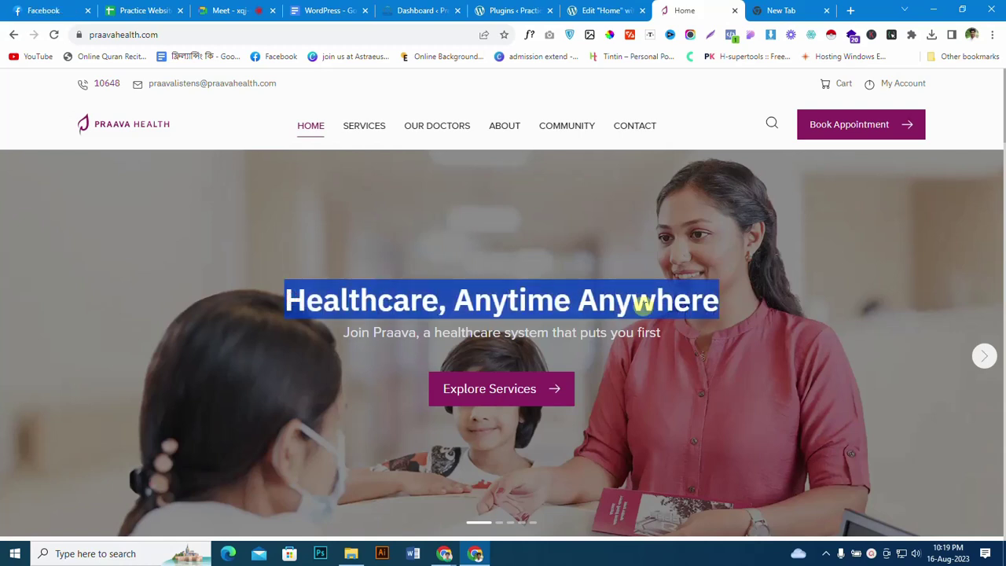
pyautogui.rightClick(639, 303)
pyautogui.click(674, 314)
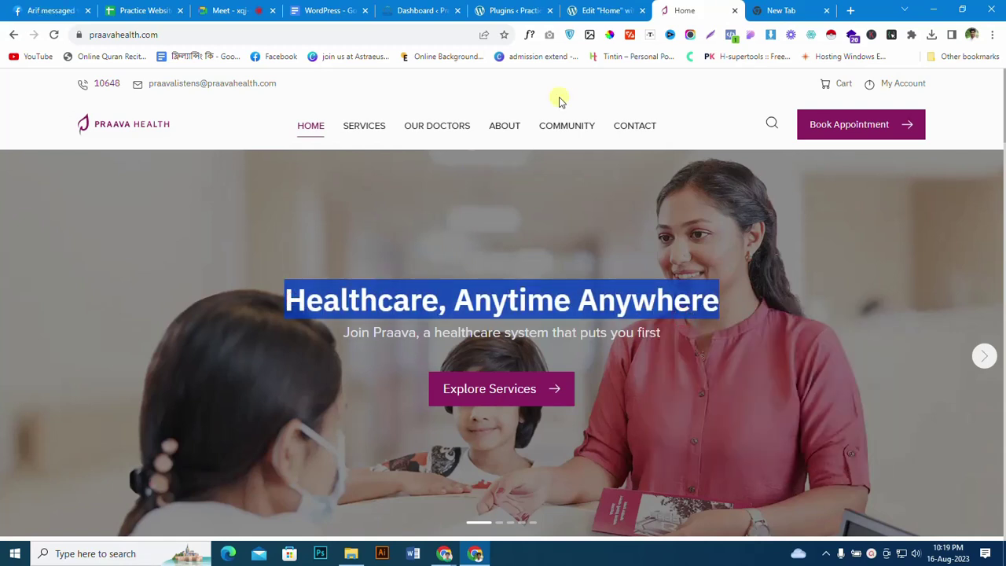
pyautogui.click(779, 274)
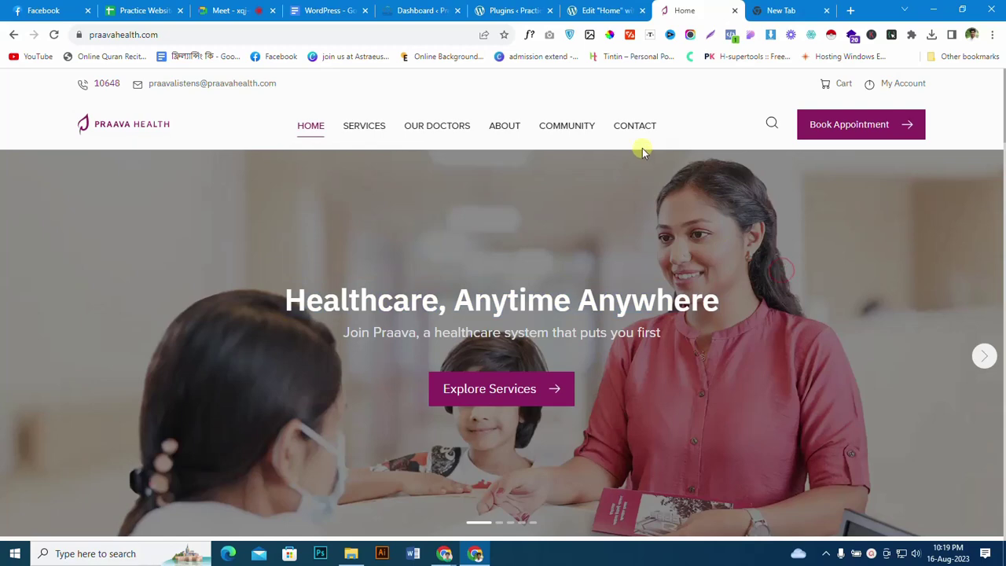
# Step: Add an empty single-column section below the header in the Elementor page for the hero
pyautogui.press('F5')
pyautogui.click(602, 10)
pyautogui.click(586, 233)
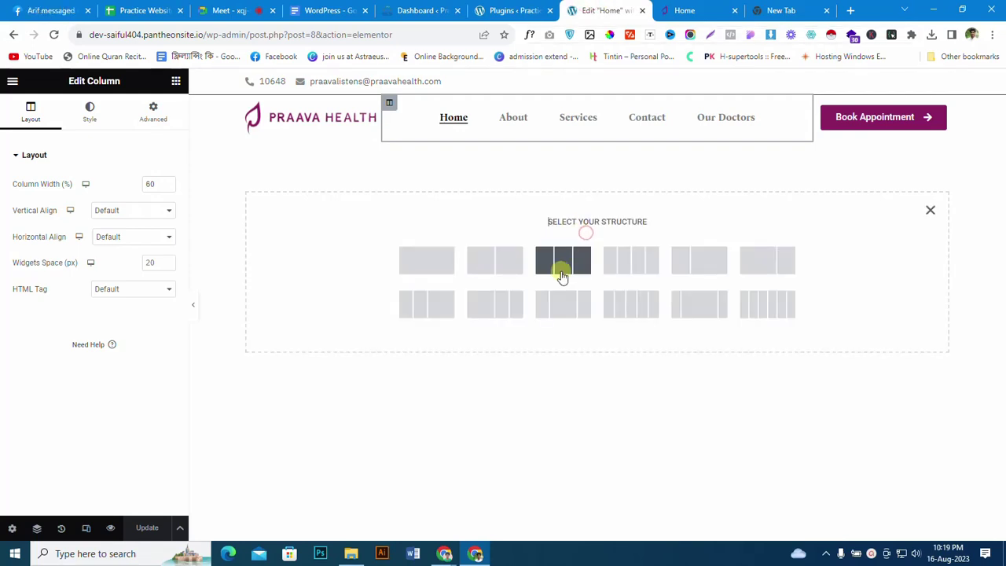
pyautogui.click(692, 10)
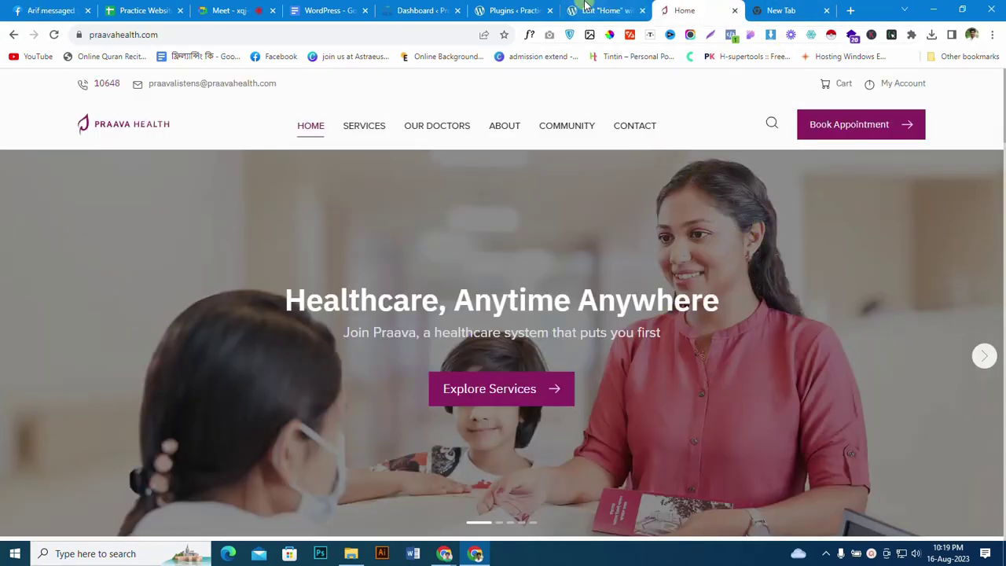
pyautogui.hotkey('ctrl', 'shift', 'Tab')
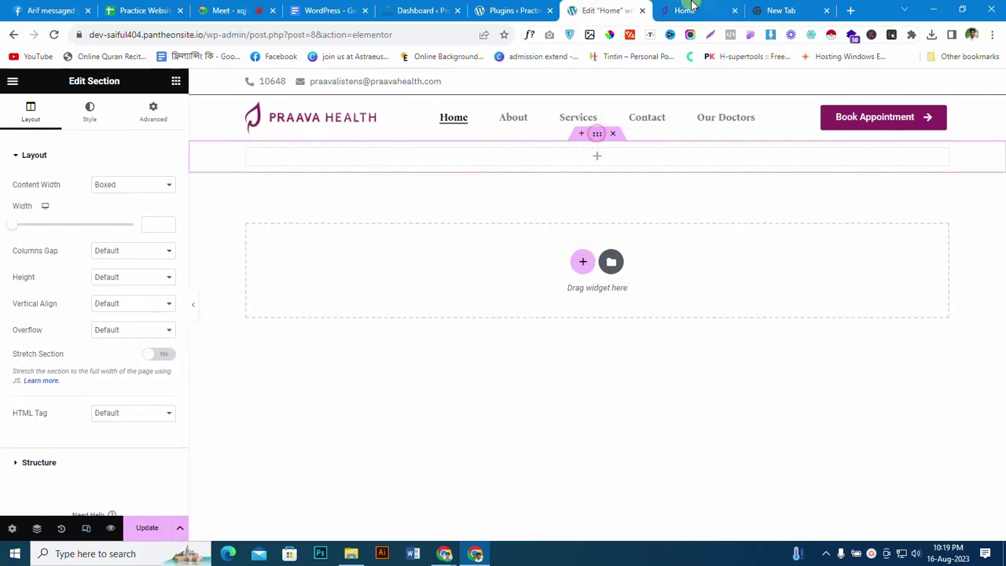
# Step: Inspect the hero slide on the reference site's homepage to examine its container's size and CSS height, then return to the Elementor page
pyautogui.hotkey('ctrl', 'Tab')
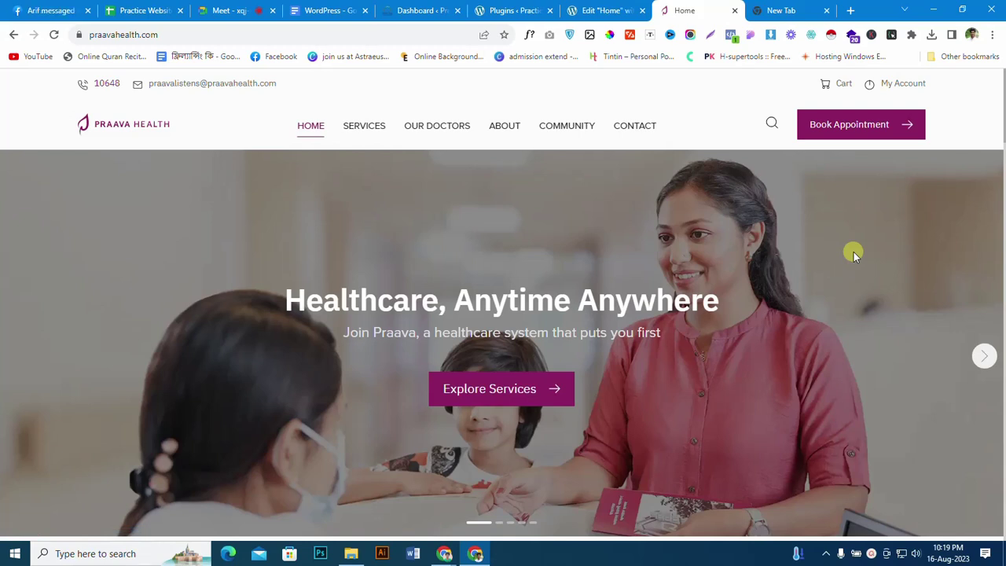
pyautogui.rightClick(775, 229)
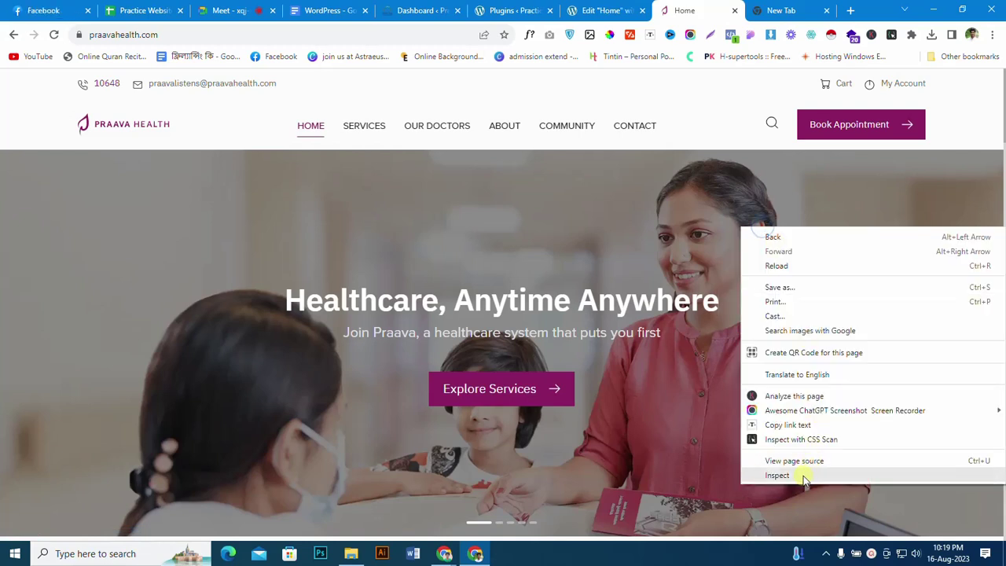
pyautogui.click(803, 475)
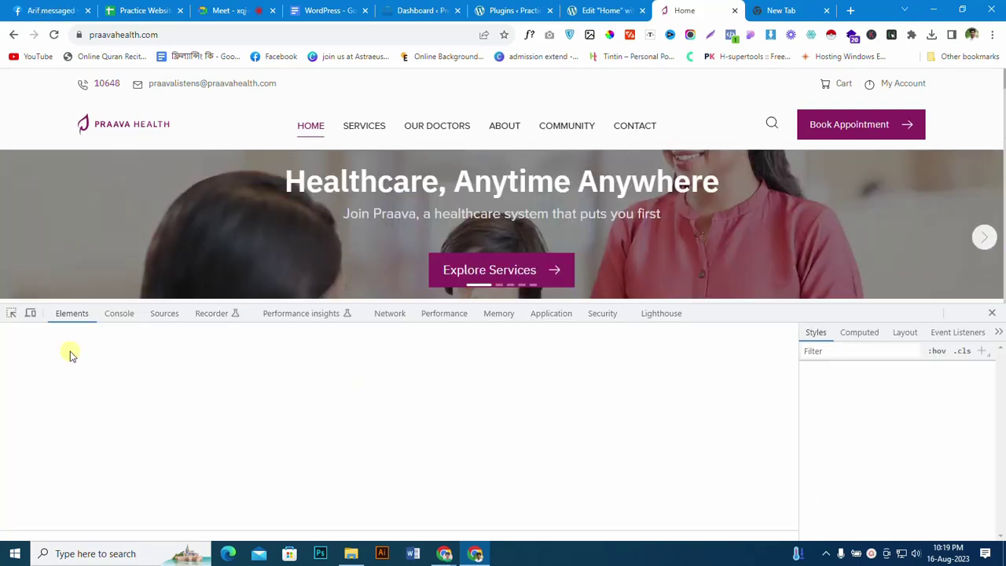
pyautogui.click(11, 314)
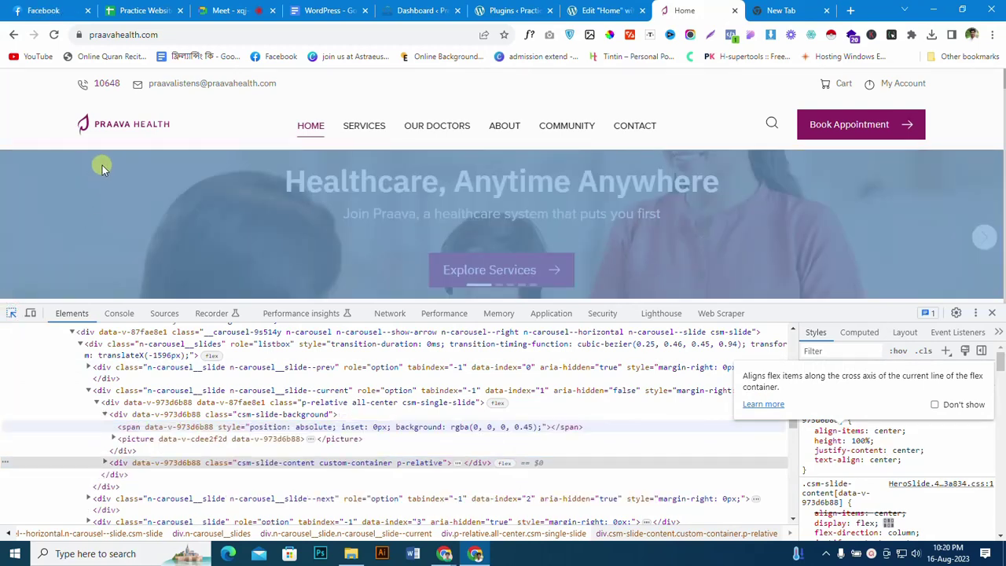
pyautogui.click(102, 165)
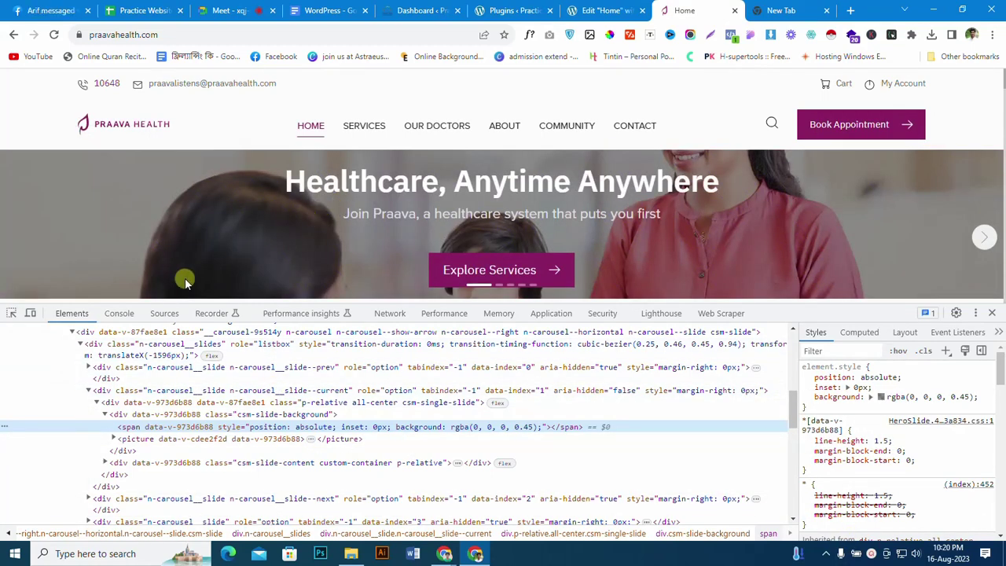
pyautogui.click(14, 313)
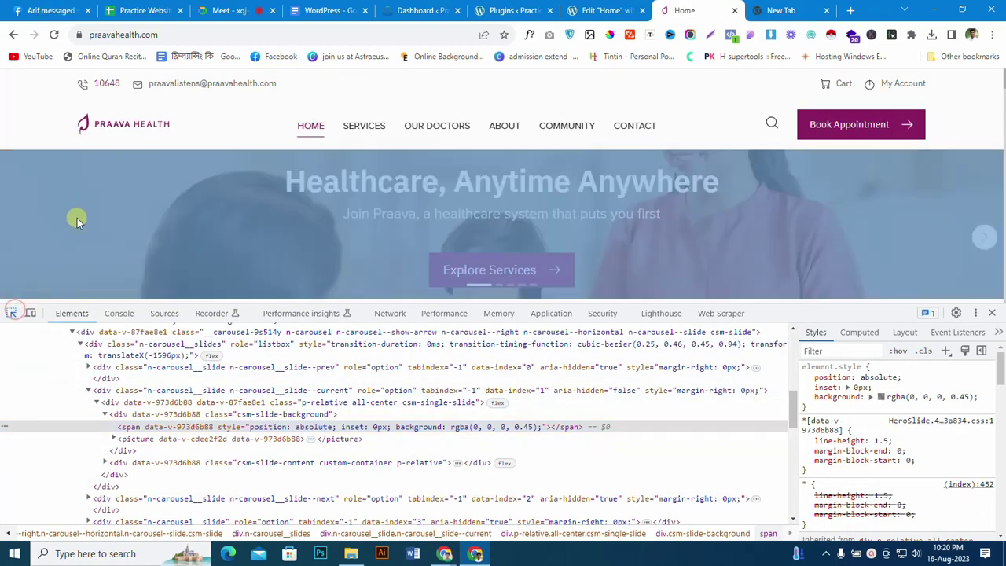
pyautogui.click(102, 150)
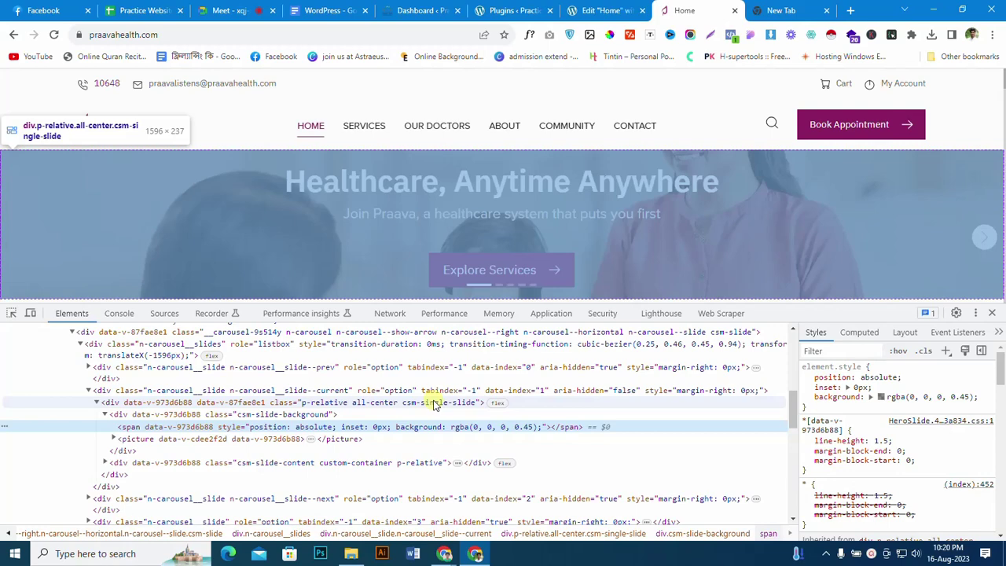
pyautogui.click(433, 403)
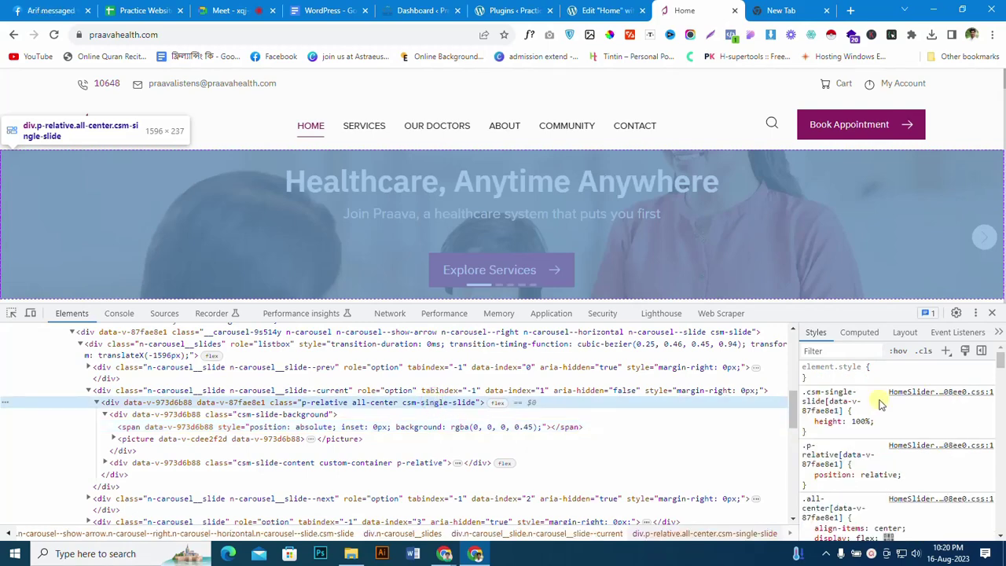
pyautogui.click(994, 313)
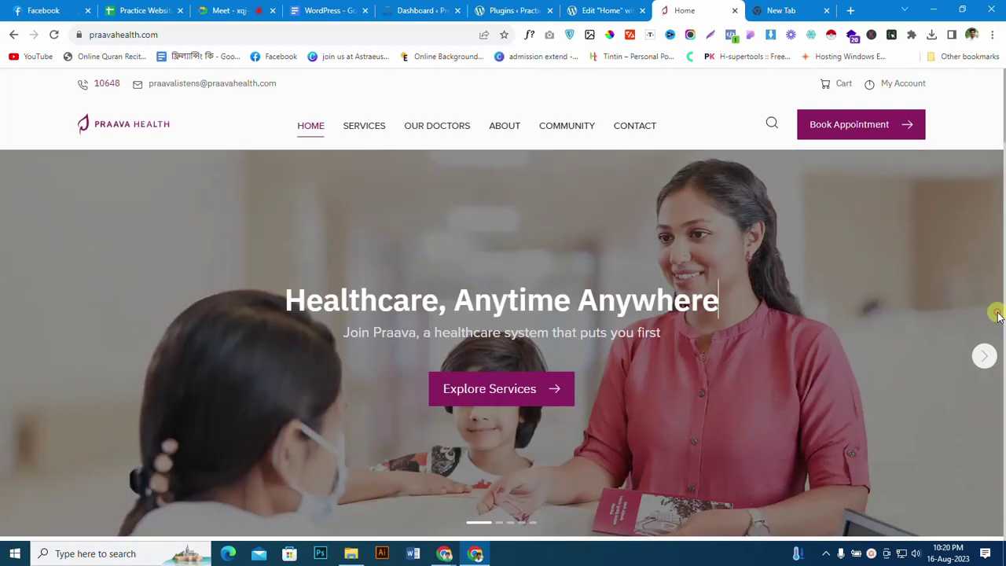
pyautogui.click(588, 10)
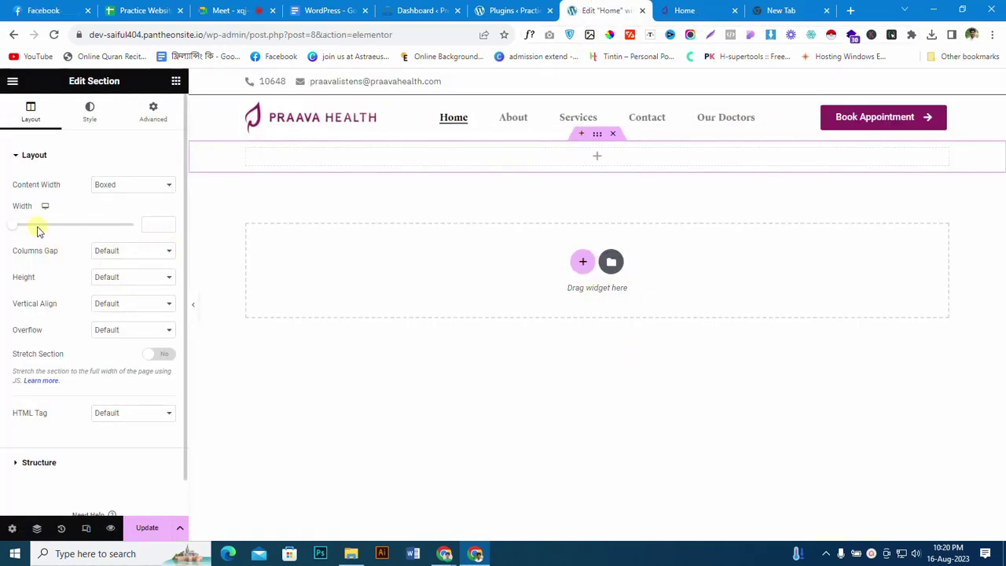
# Step: Try the Fit To Screen height on the empty hero section
pyautogui.click(115, 276)
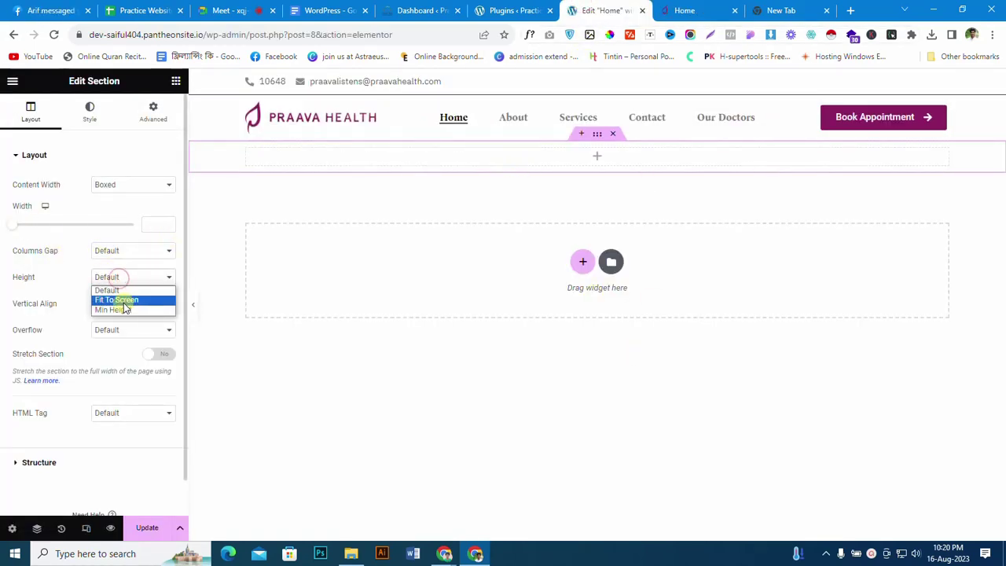
pyautogui.click(118, 299)
pyautogui.scroll(-1, 552, 402)
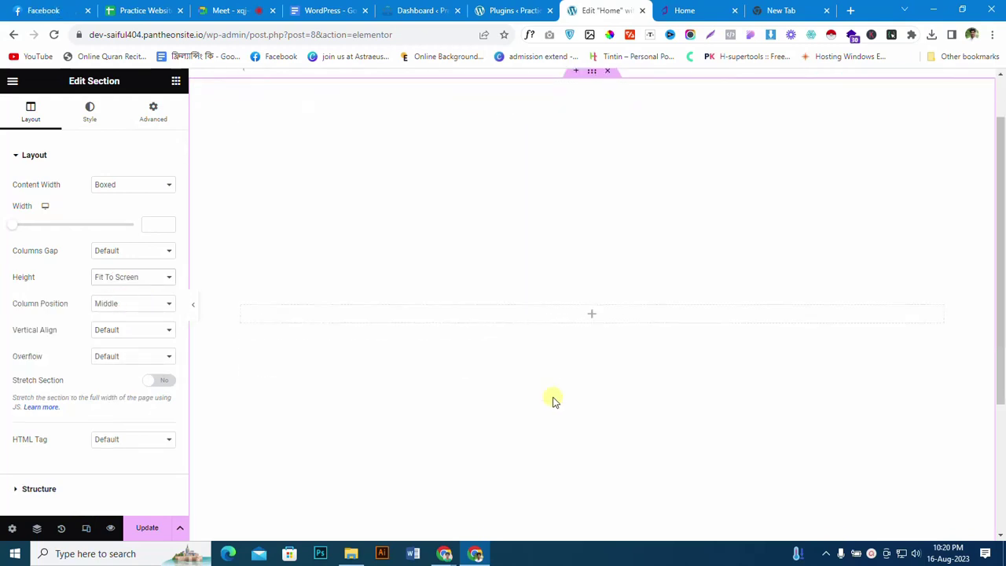
pyautogui.scroll(-2, 552, 399)
pyautogui.scroll(5, 550, 394)
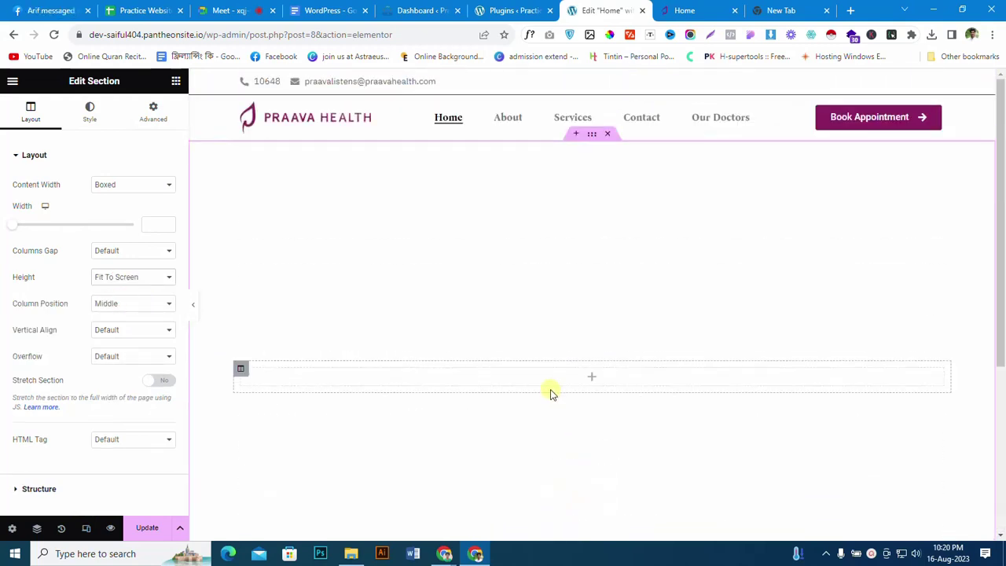
# Step: Give the hero section a minimum height of 600 px
pyautogui.click(116, 277)
pyautogui.click(110, 310)
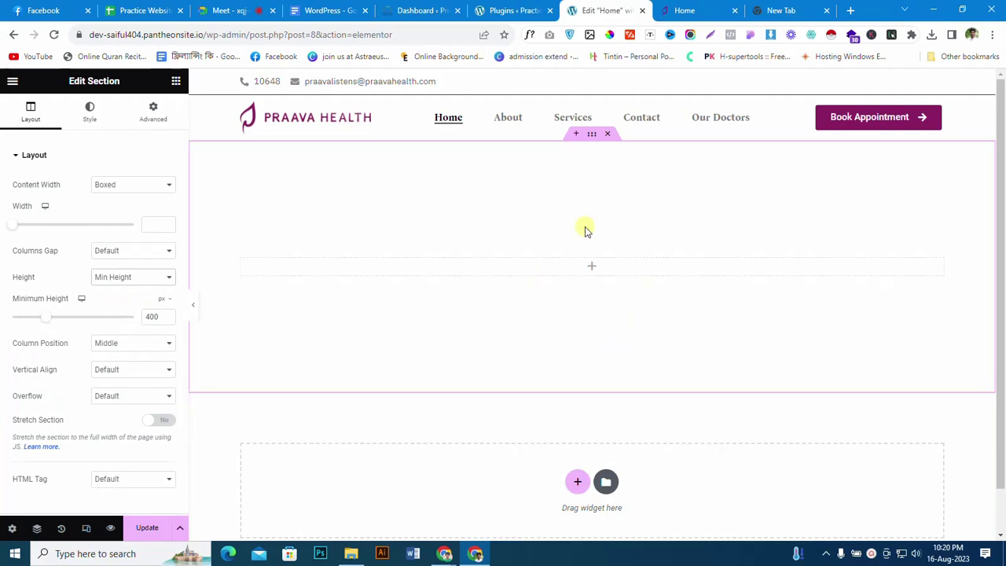
pyautogui.moveTo(40, 316); pyautogui.dragTo(58, 317)
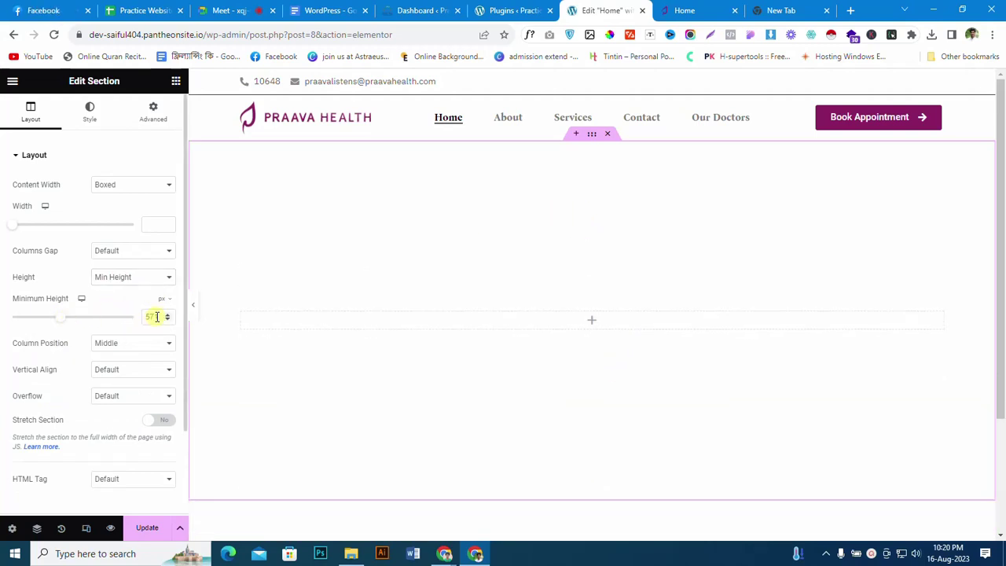
pyautogui.moveTo(154, 316); pyautogui.dragTo(137, 317)
pyautogui.scroll(2, 152, 316)
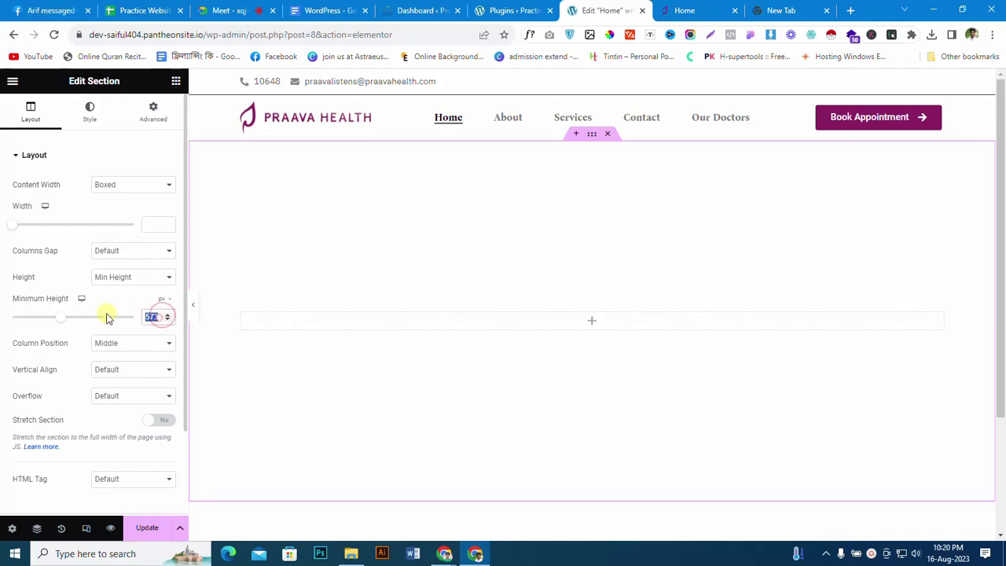
pyautogui.write('60')
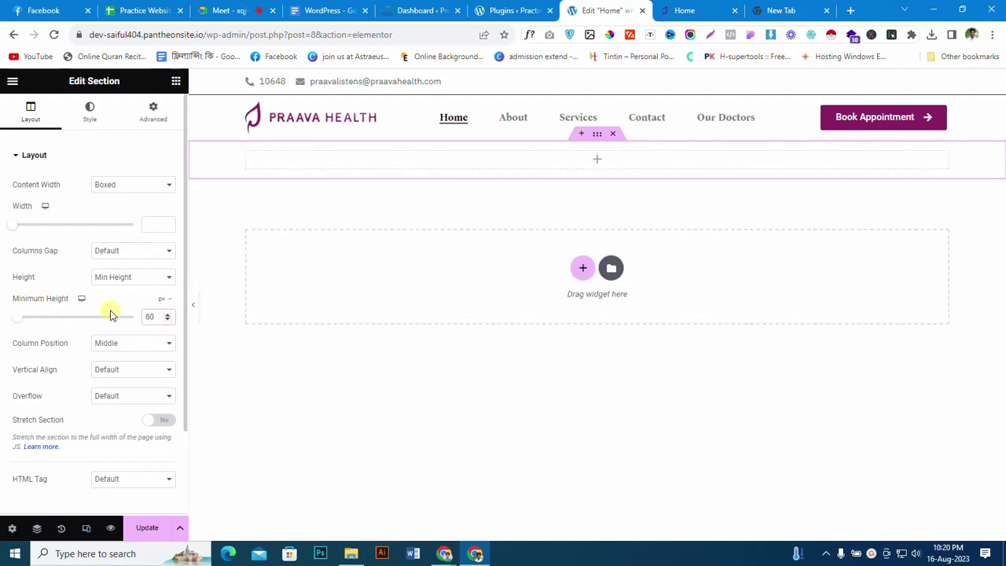
pyautogui.write('0')
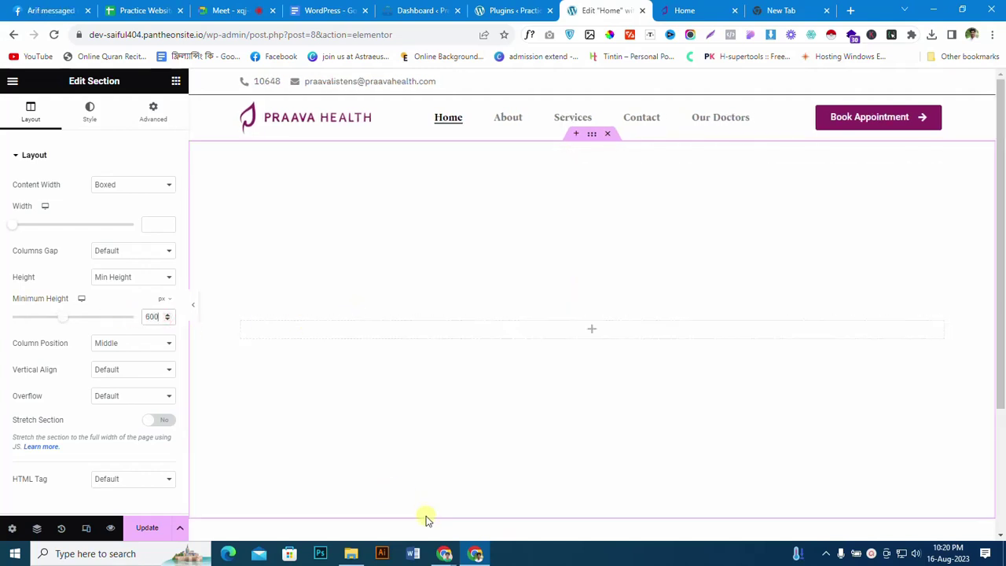
pyautogui.click(427, 518)
# Step: Upload Healthcare_Anywhere_1.2e16d0ba.fill-1920x1080-c0.png from the Praavahealth folder as the hero section's classic background image and update the page
pyautogui.click(92, 113)
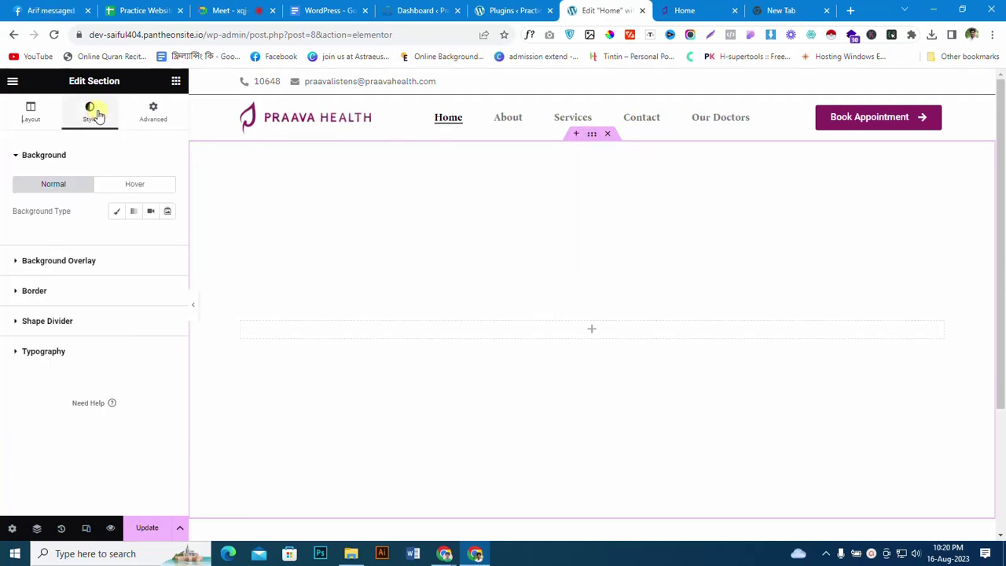
pyautogui.click(116, 211)
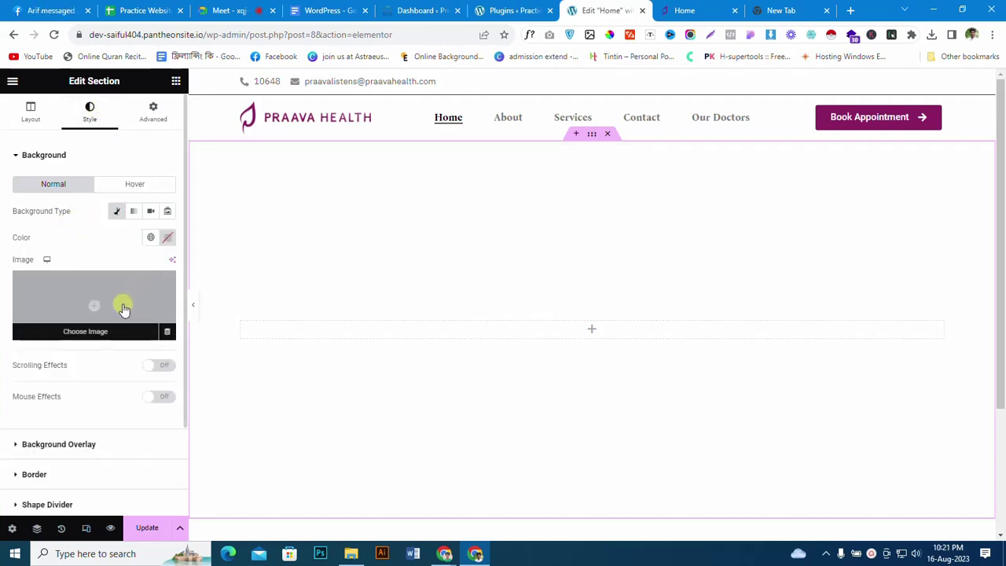
pyautogui.click(123, 309)
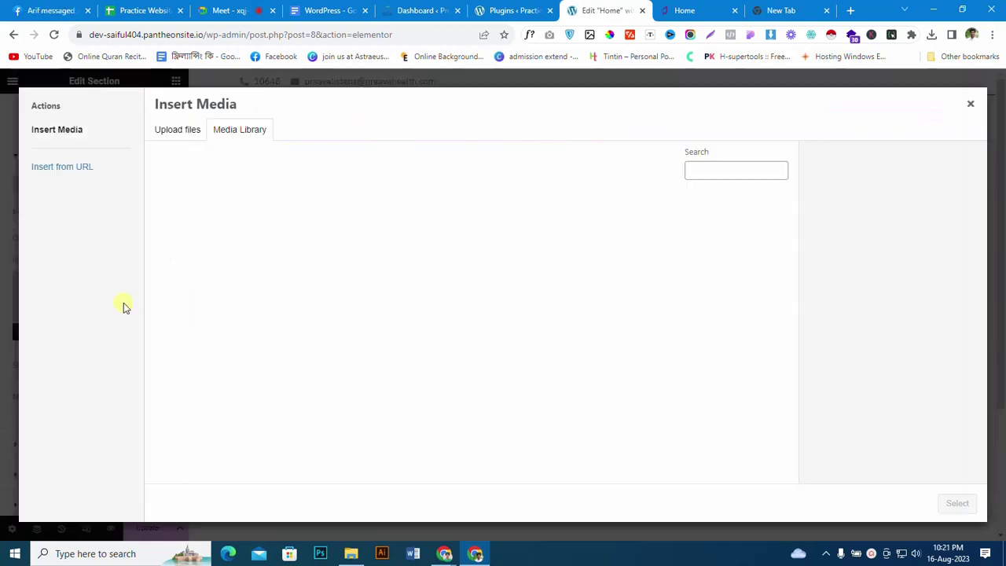
pyautogui.click(179, 130)
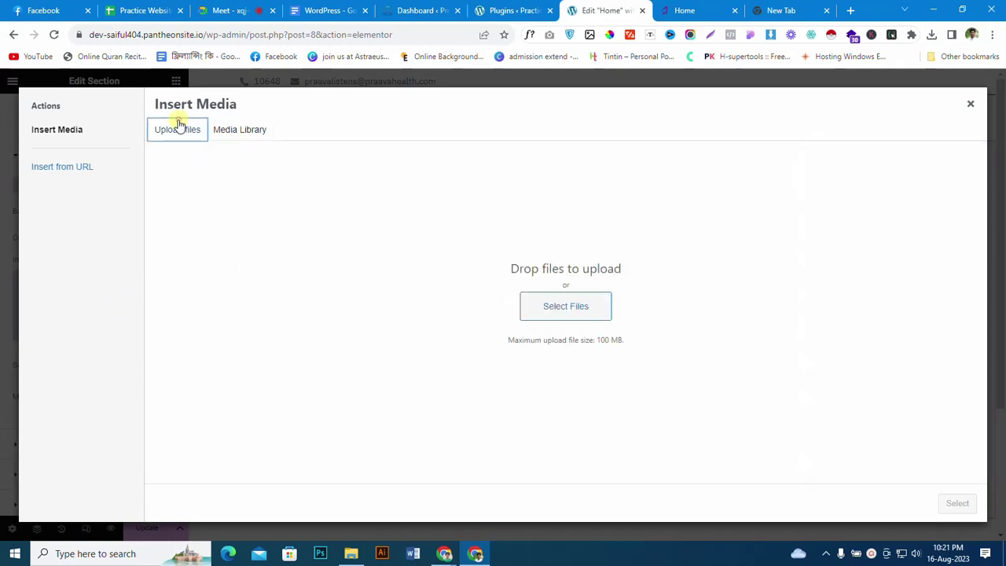
pyautogui.click(566, 307)
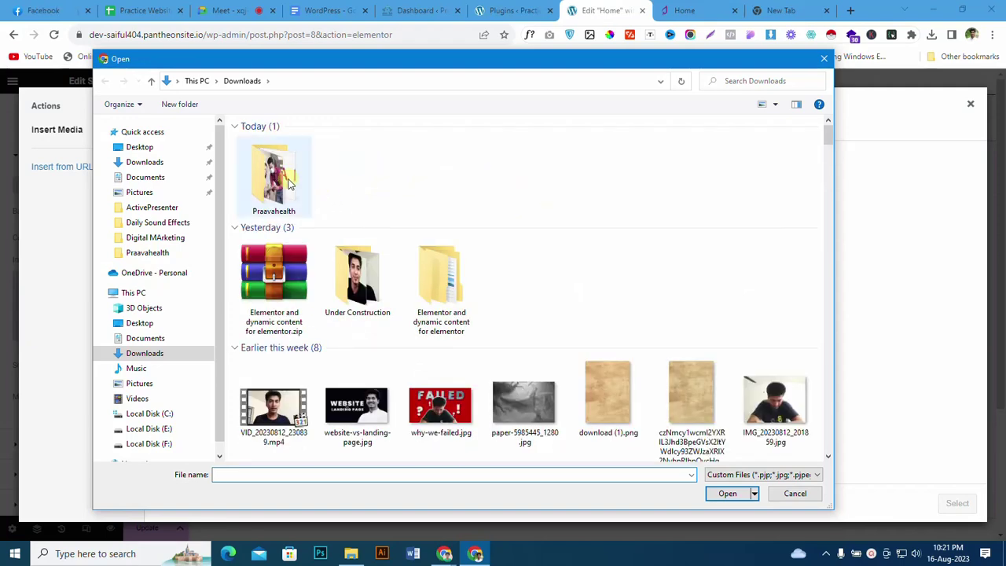
pyautogui.doubleClick(274, 176)
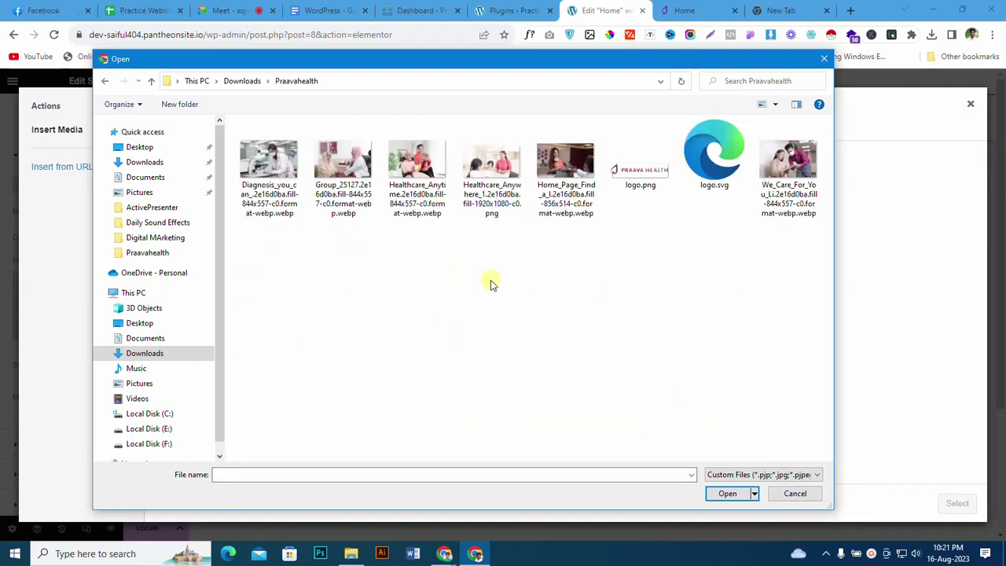
pyautogui.click(494, 163)
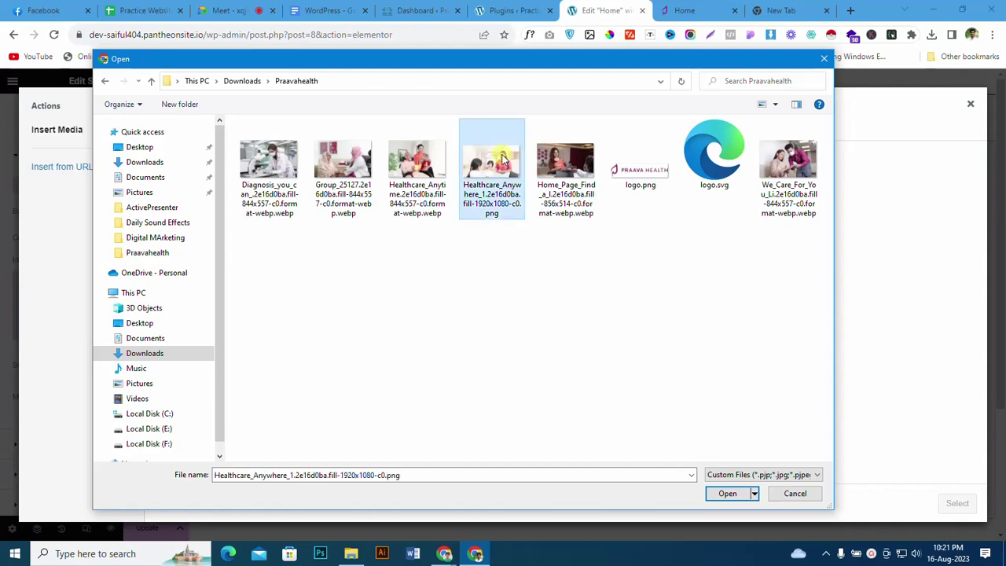
pyautogui.click(728, 495)
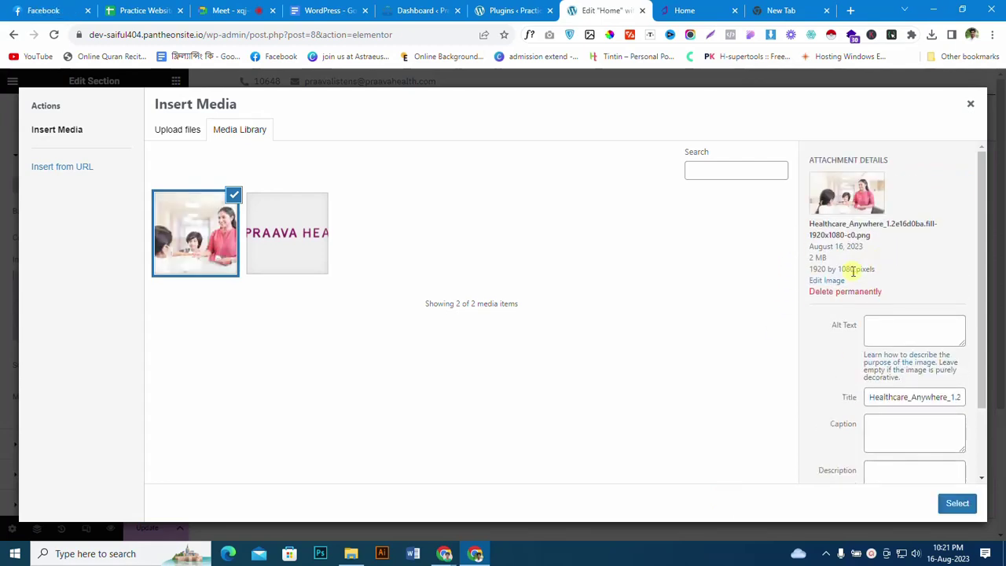
pyautogui.click(958, 503)
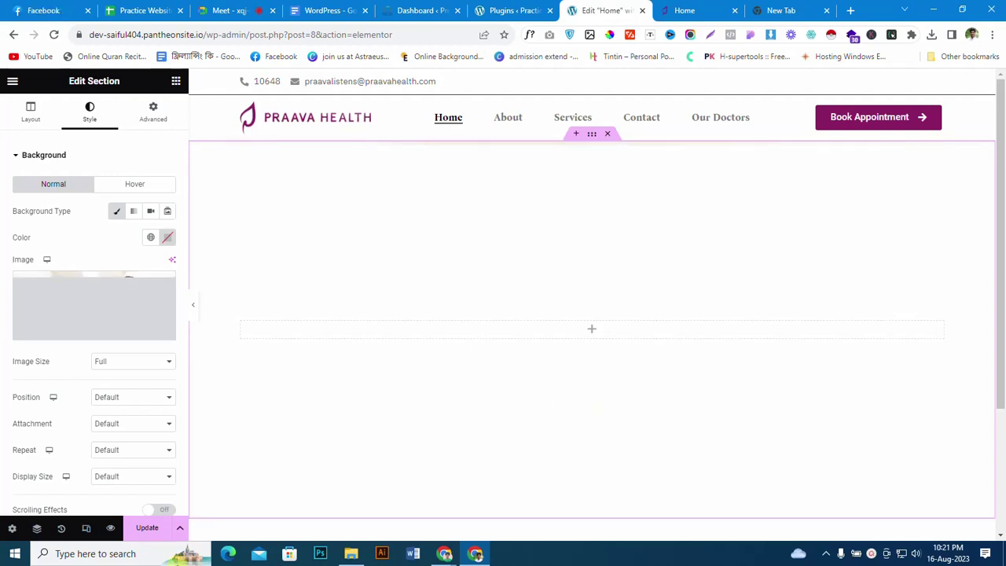
pyautogui.click(135, 532)
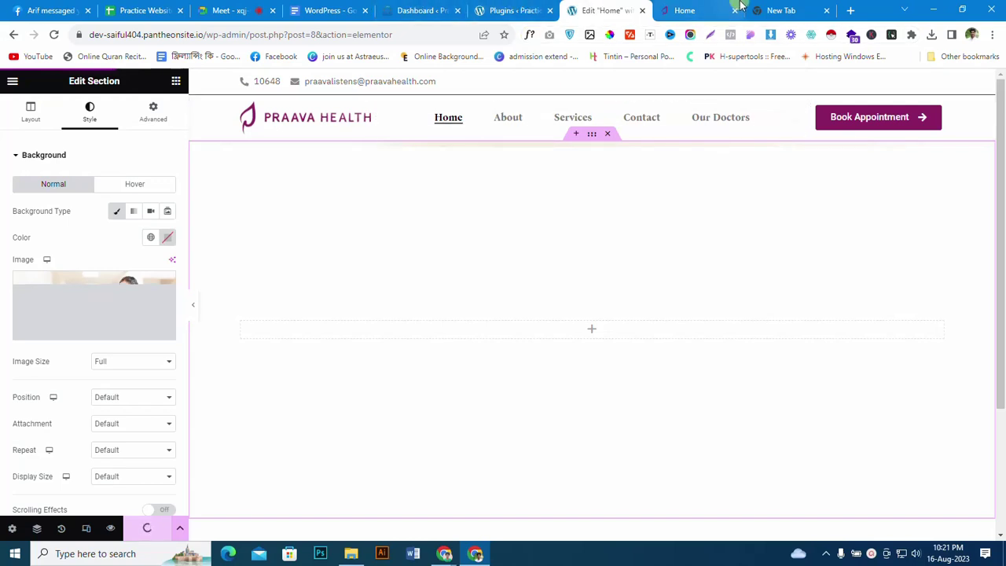
# Step: Copy the heading "Healthcare, Anytime Anywhere" from the reference site again and open a new browser tab
pyautogui.click(711, 8)
pyautogui.moveTo(276, 308); pyautogui.dragTo(819, 309)
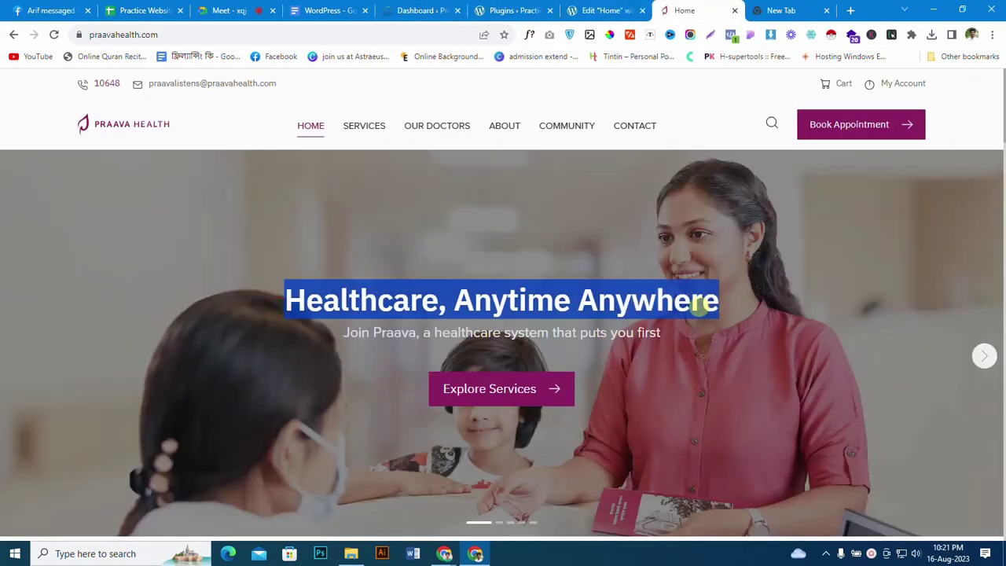
pyautogui.rightClick(711, 308)
pyautogui.click(711, 318)
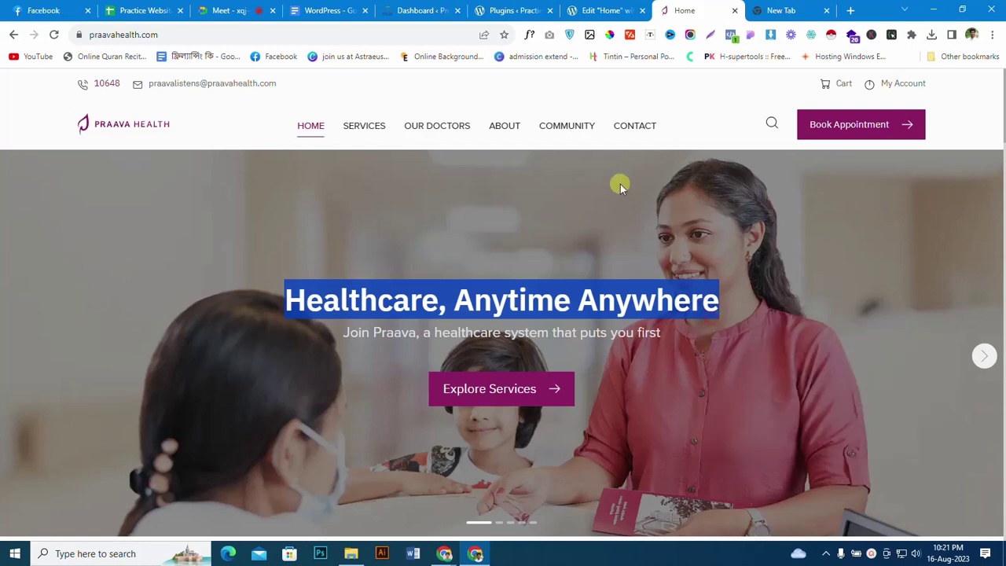
pyautogui.click(602, 10)
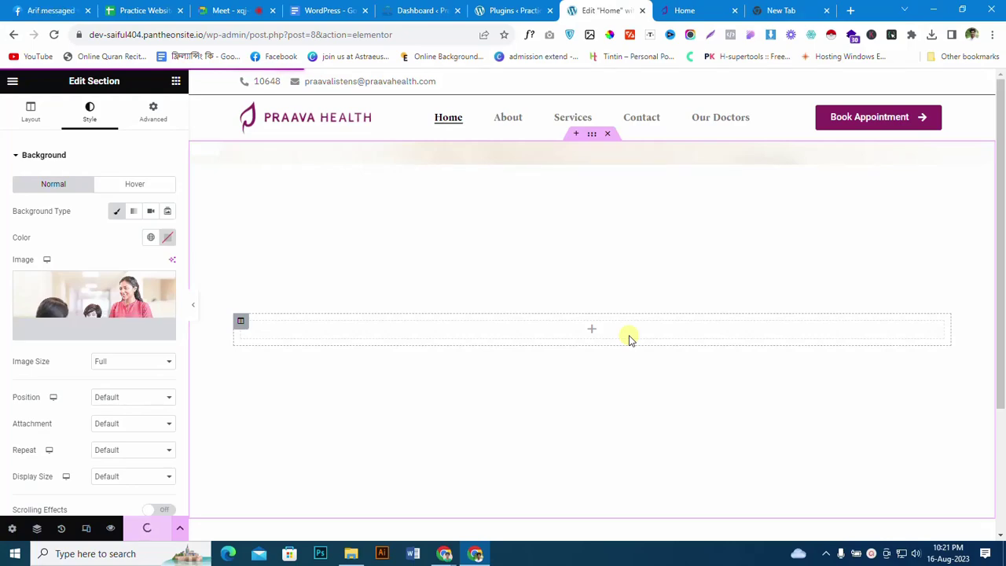
pyautogui.hotkey('ctrl', 't')
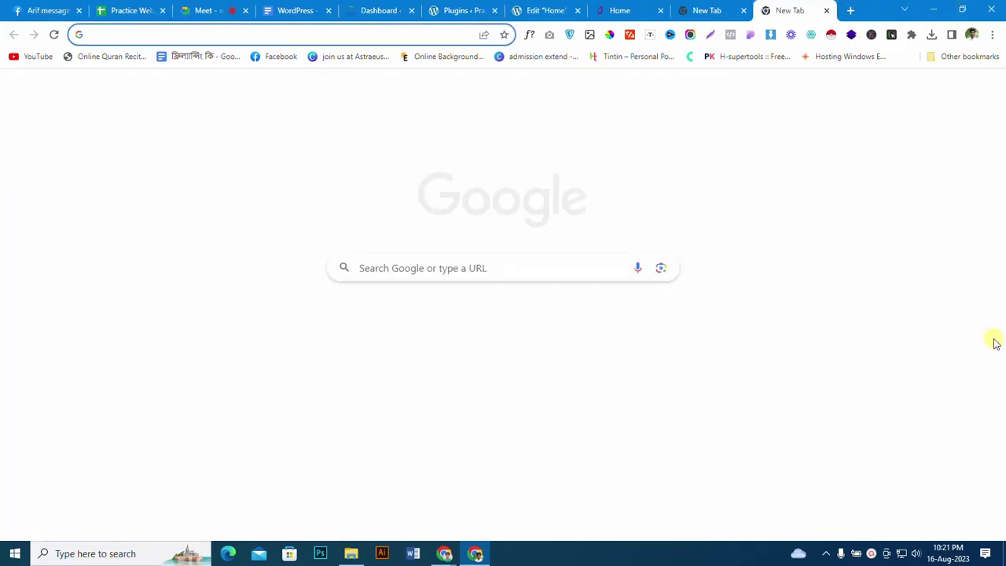
# Step: Search Google for tinypng and open the TinyPNG website
pyautogui.write('tiny')
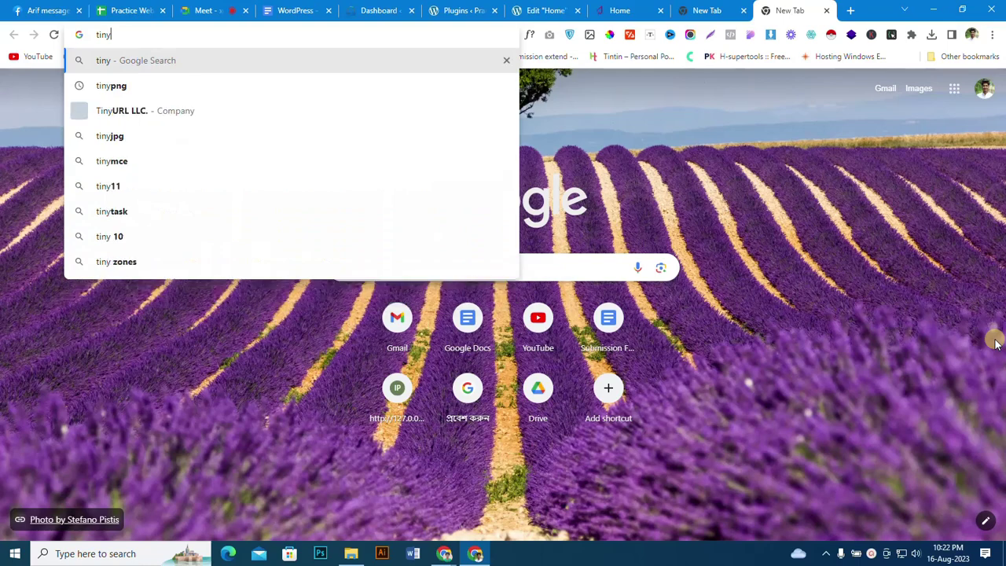
pyautogui.press('Return')
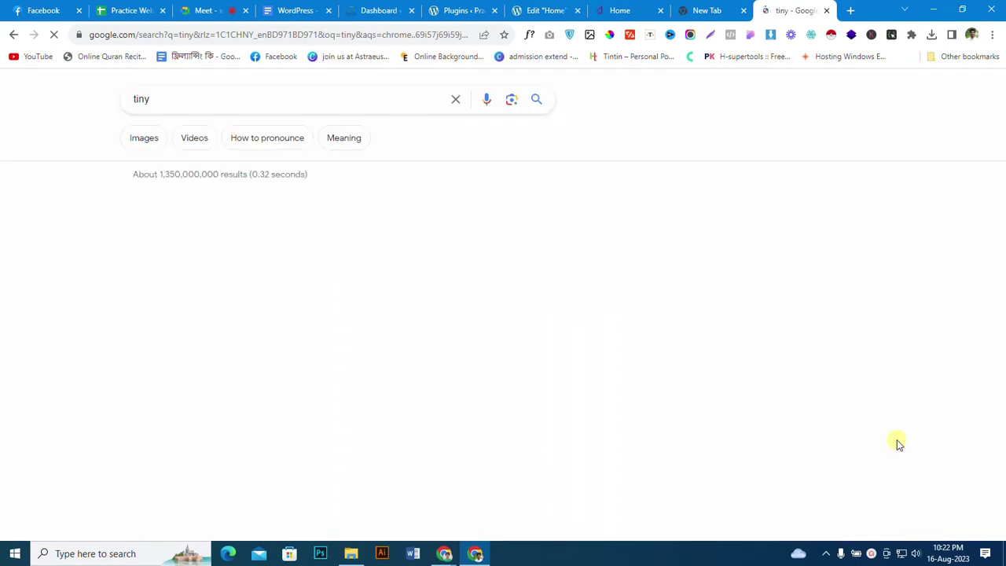
pyautogui.click(358, 104)
pyautogui.write('png')
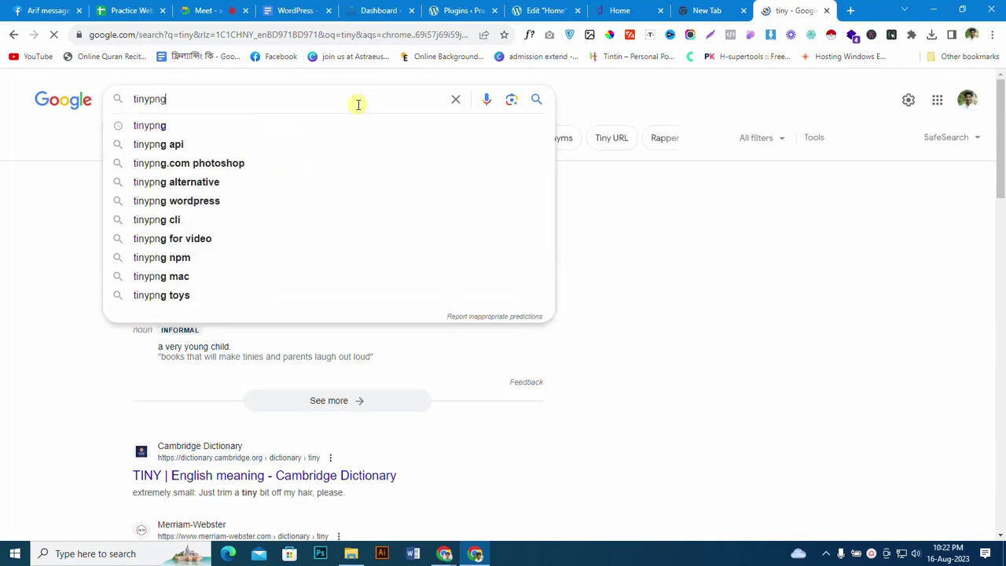
pyautogui.press('Return')
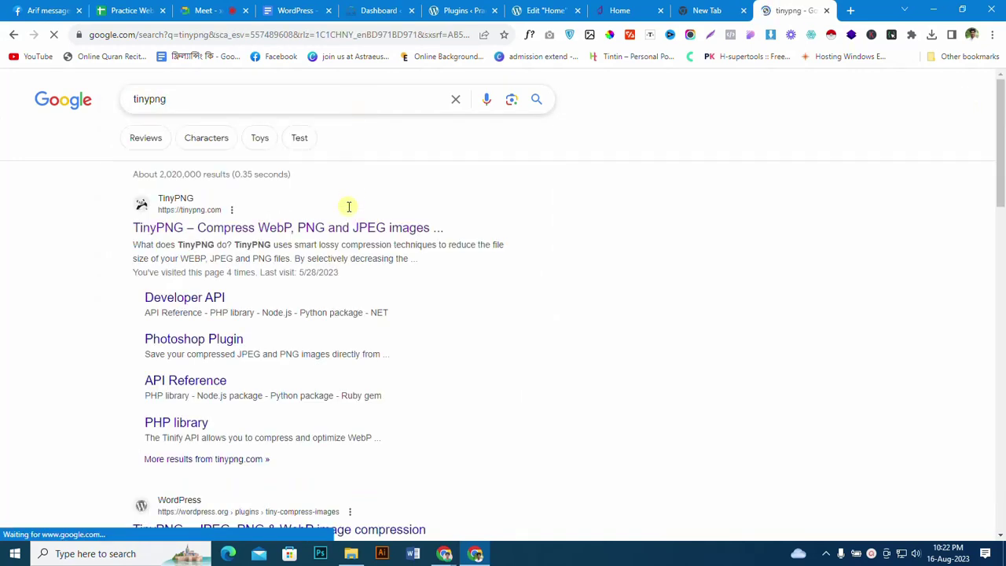
pyautogui.click(348, 229)
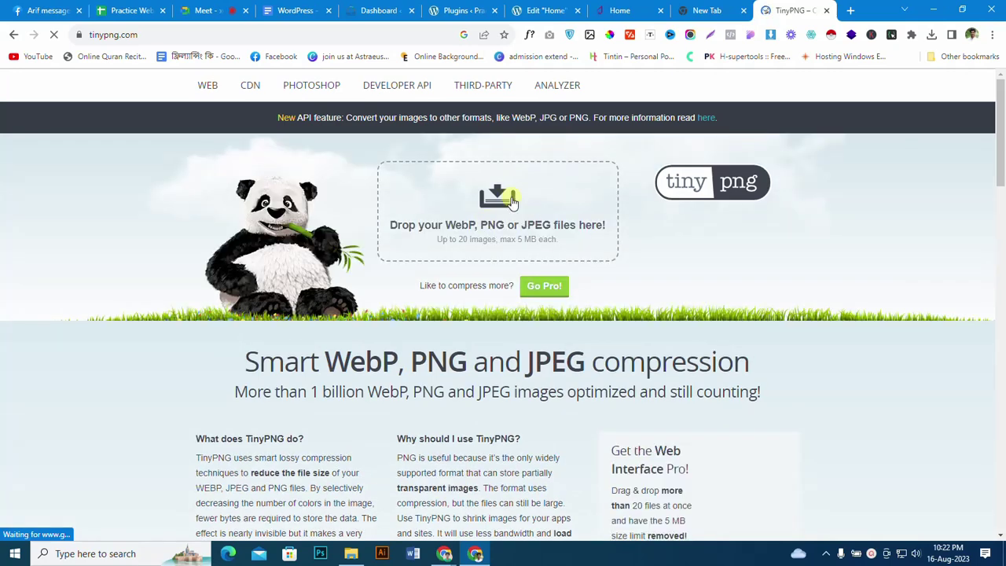
# Step: Upload Healthcare_Anywhere_1.2e16d0ba.fill-1920x1080-c0.png from the Praavahealth folder to TinyPNG for compression
pyautogui.click(690, 7)
pyautogui.click(550, 10)
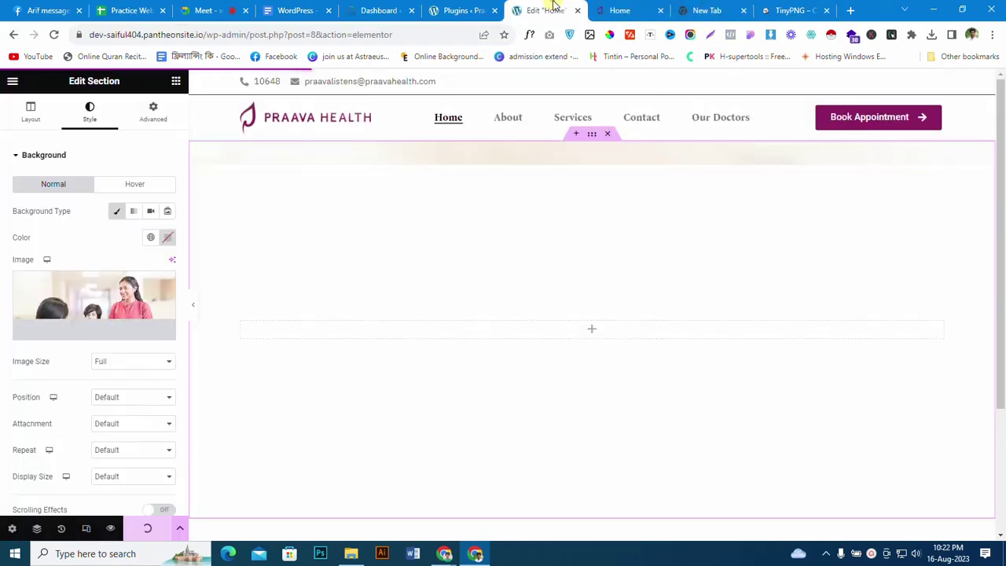
pyautogui.click(790, 10)
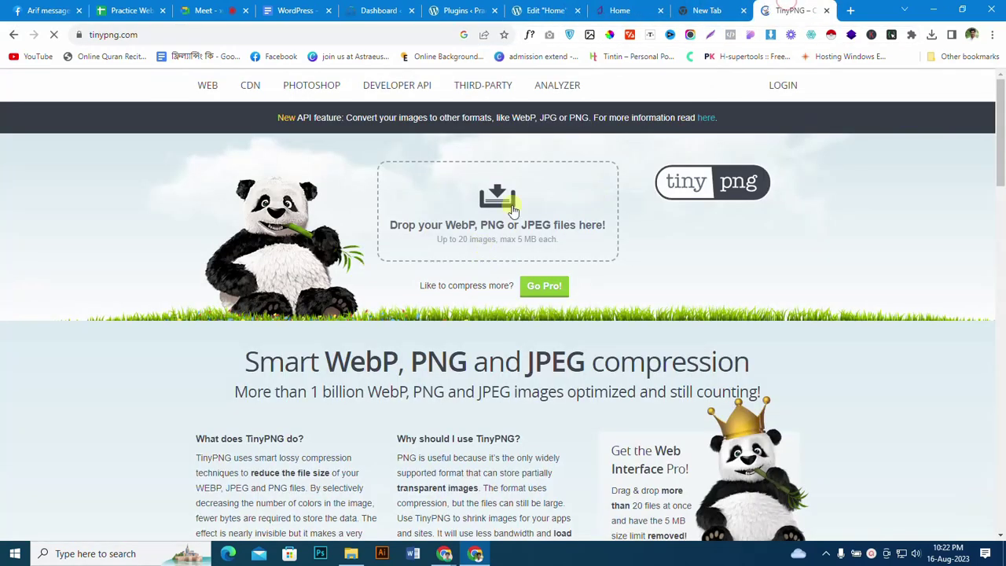
pyautogui.click(488, 216)
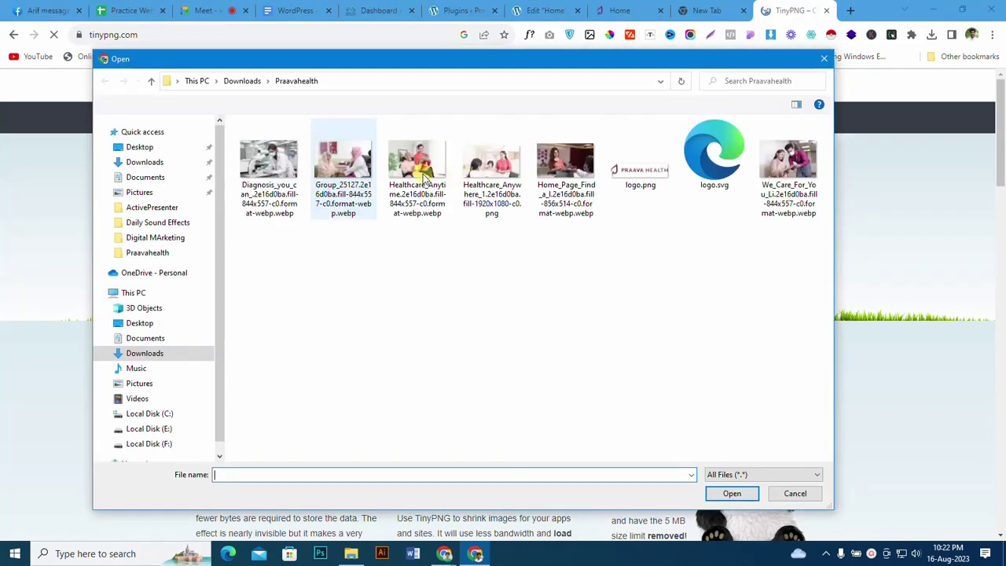
pyautogui.click(417, 169)
pyautogui.click(462, 162)
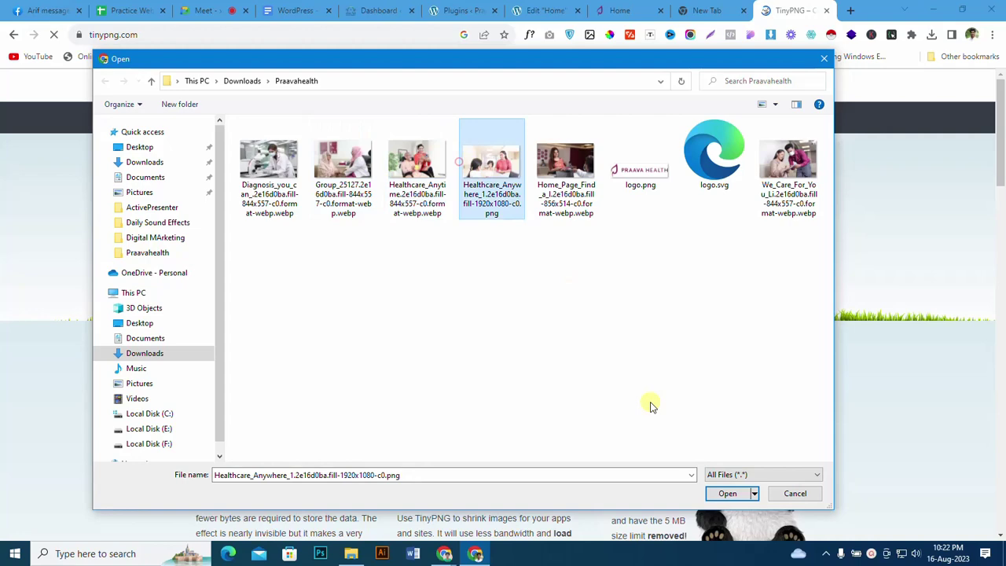
pyautogui.click(727, 493)
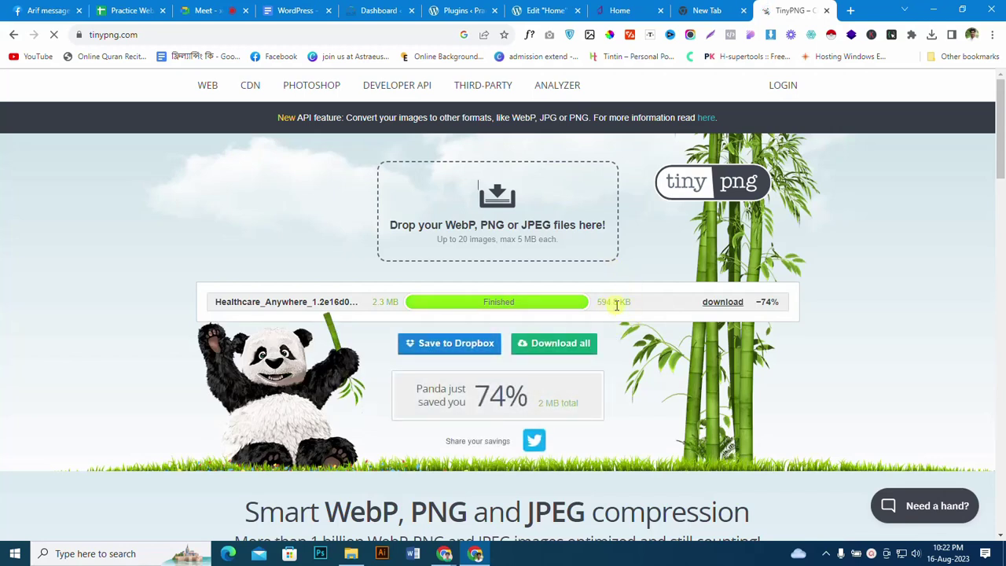
# Step: Download the compressed image into the Downloads folder as Healthcare_Anywhere_1.2e16d0ba.fill-1920x1080-c0 (1).png
pyautogui.click(721, 303)
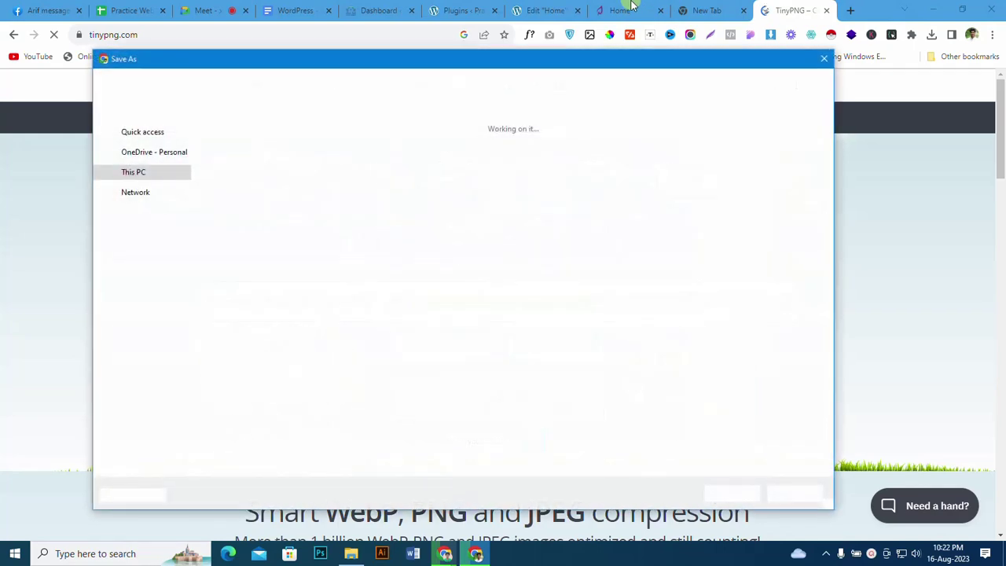
pyautogui.click(227, 81)
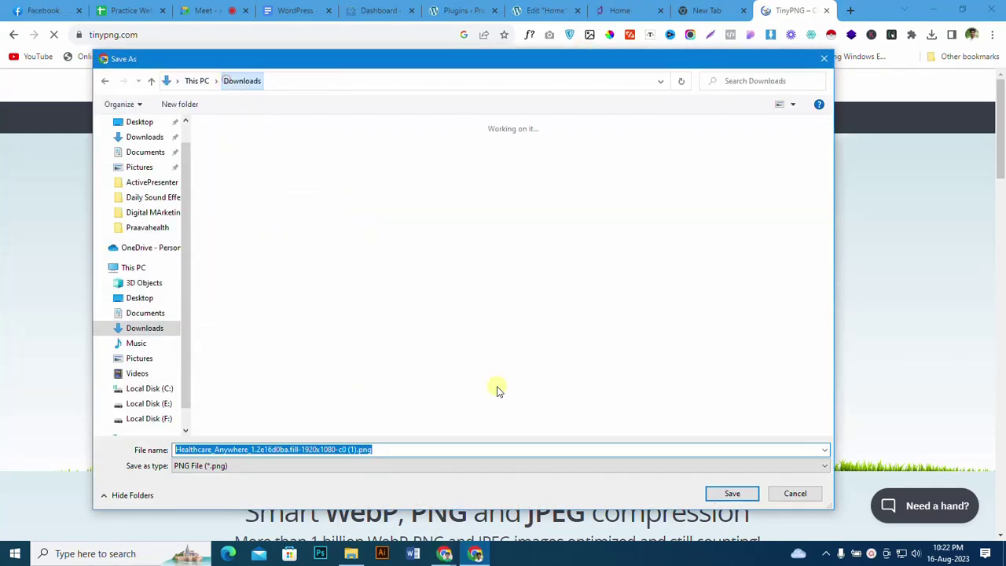
pyautogui.click(728, 493)
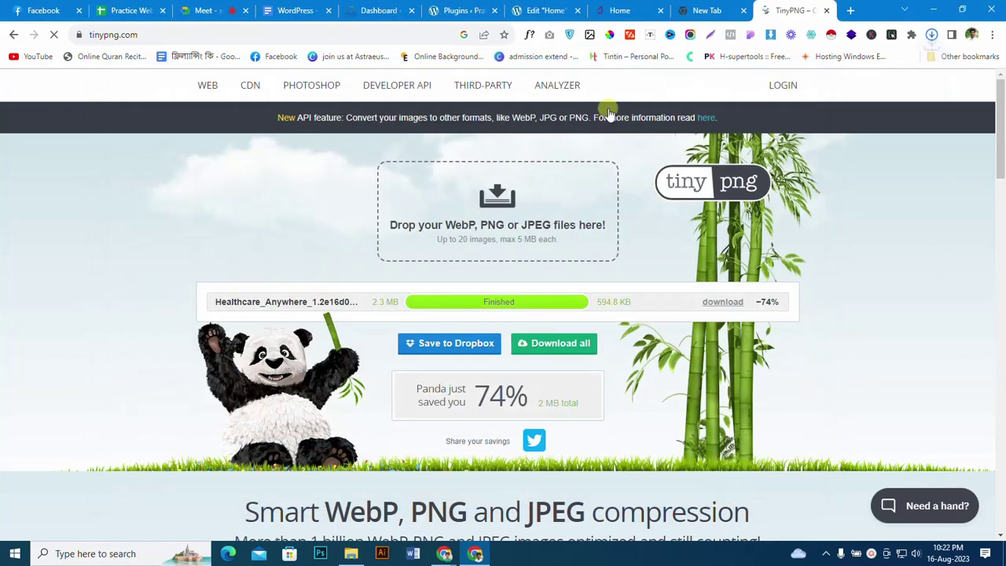
# Step: Return to the Elementor editor and set the hero section's background image position to Center Center
pyautogui.click(651, 7)
pyautogui.click(559, 11)
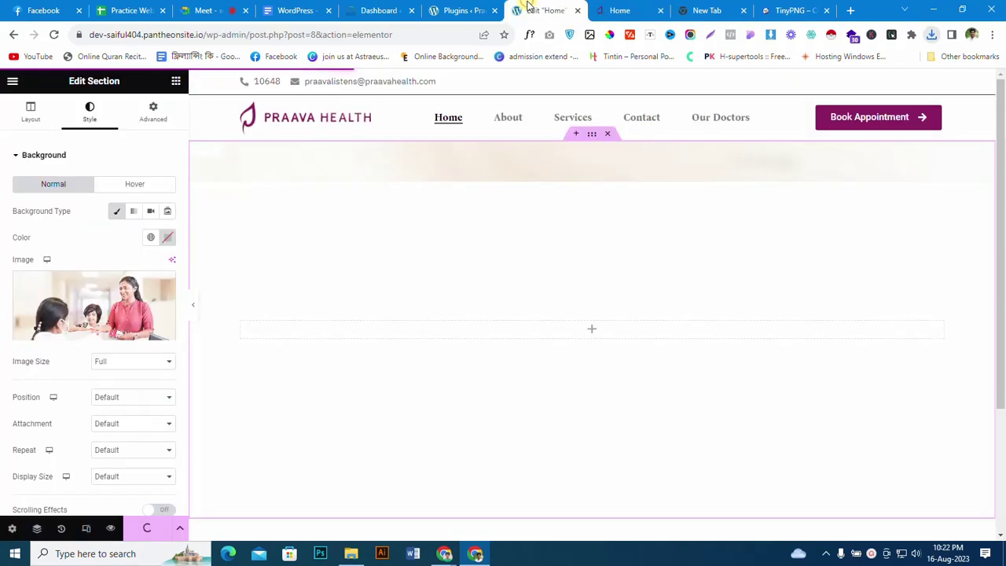
pyautogui.scroll(-1, 720, 323)
pyautogui.scroll(1, 718, 325)
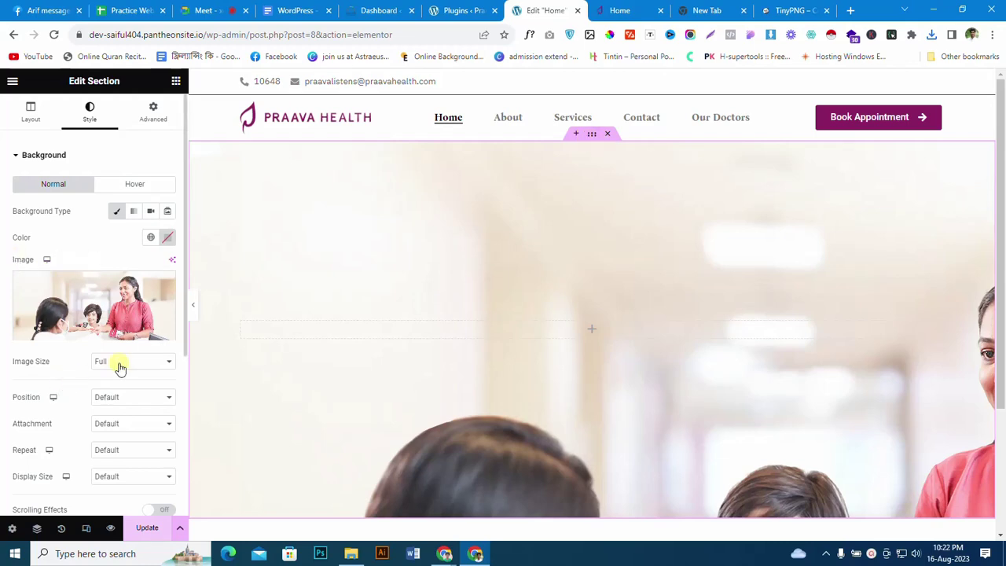
pyautogui.scroll(-2, 87, 371)
pyautogui.click(117, 274)
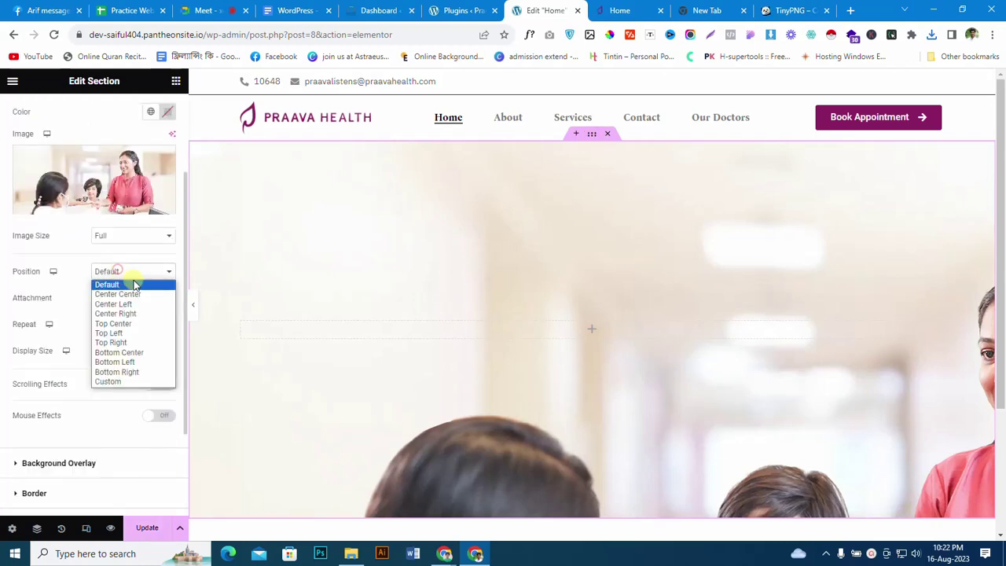
pyautogui.click(136, 290)
pyautogui.click(136, 299)
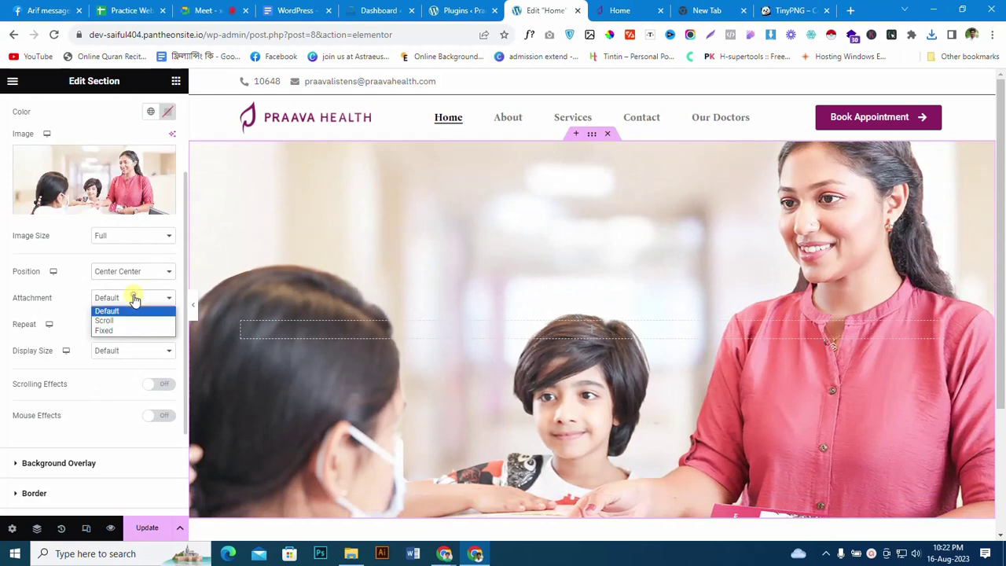
pyautogui.click(133, 296)
# Step: Set the hero background image to No-repeat with a Cover display size and compare it with the reference site
pyautogui.click(112, 328)
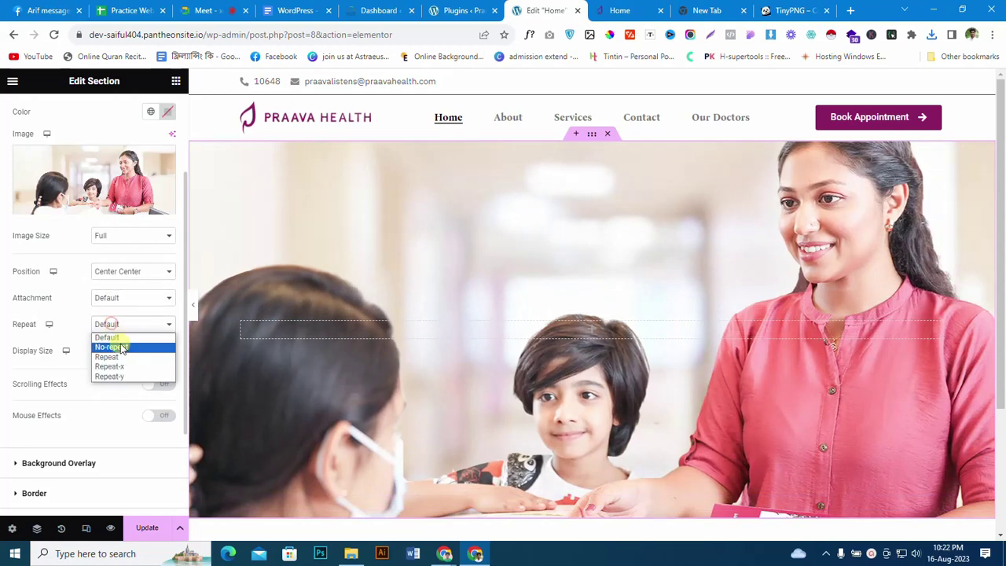
pyautogui.click(119, 349)
pyautogui.click(122, 358)
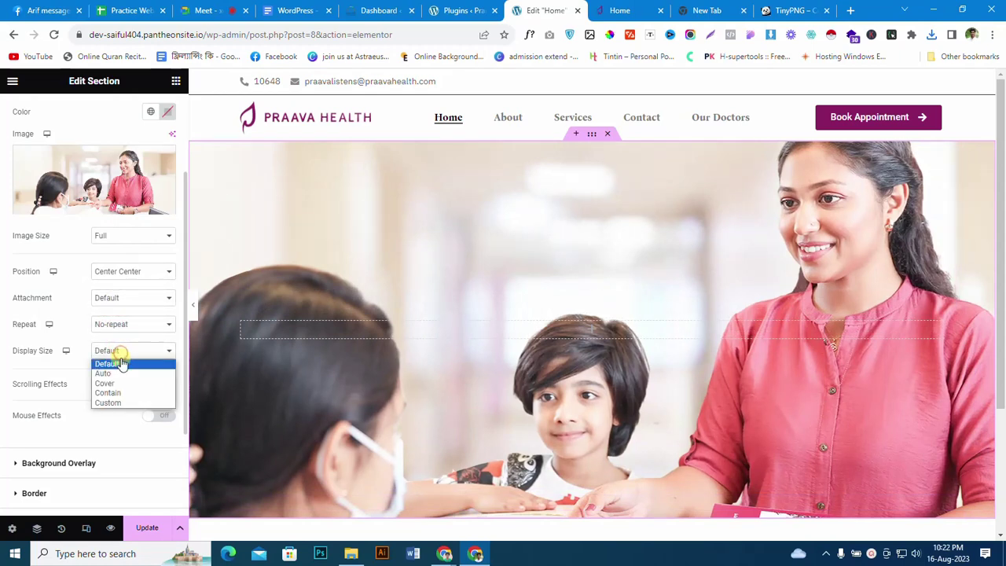
pyautogui.click(119, 383)
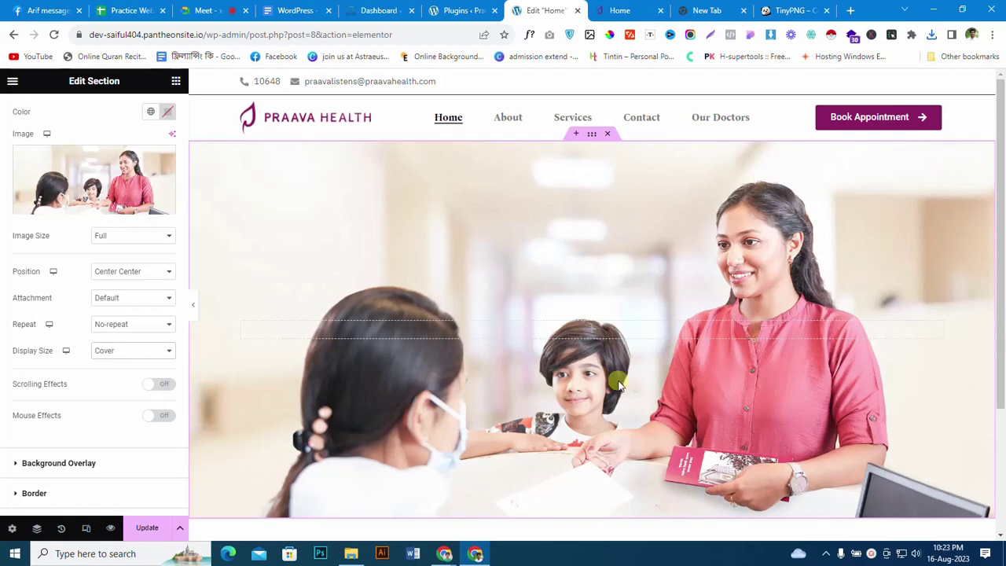
pyautogui.click(621, 10)
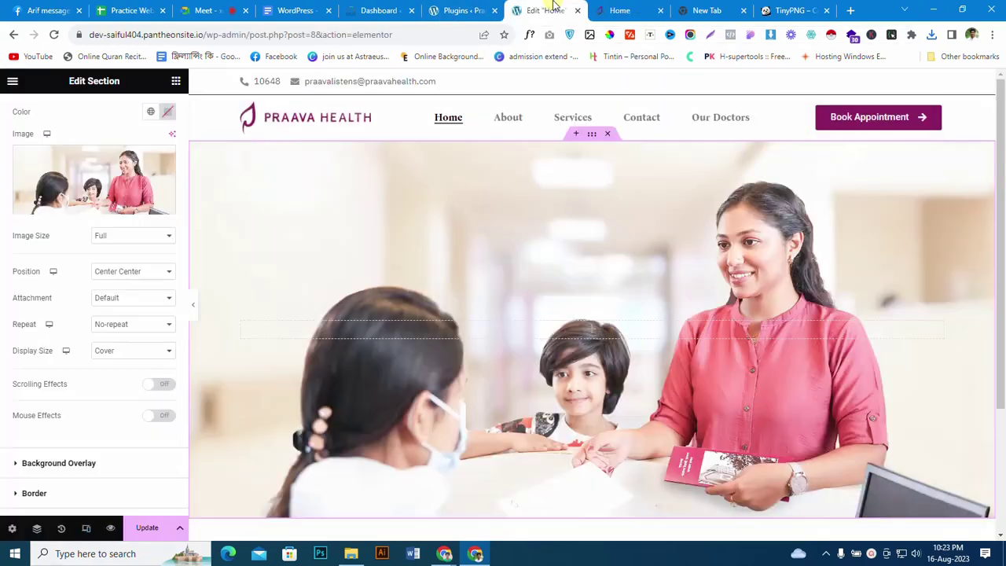
pyautogui.click(550, 10)
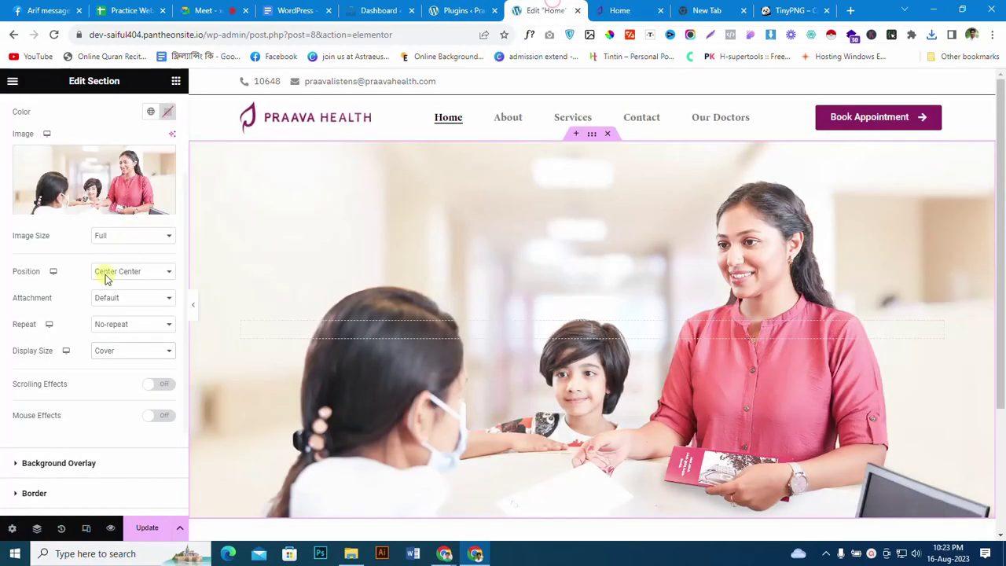